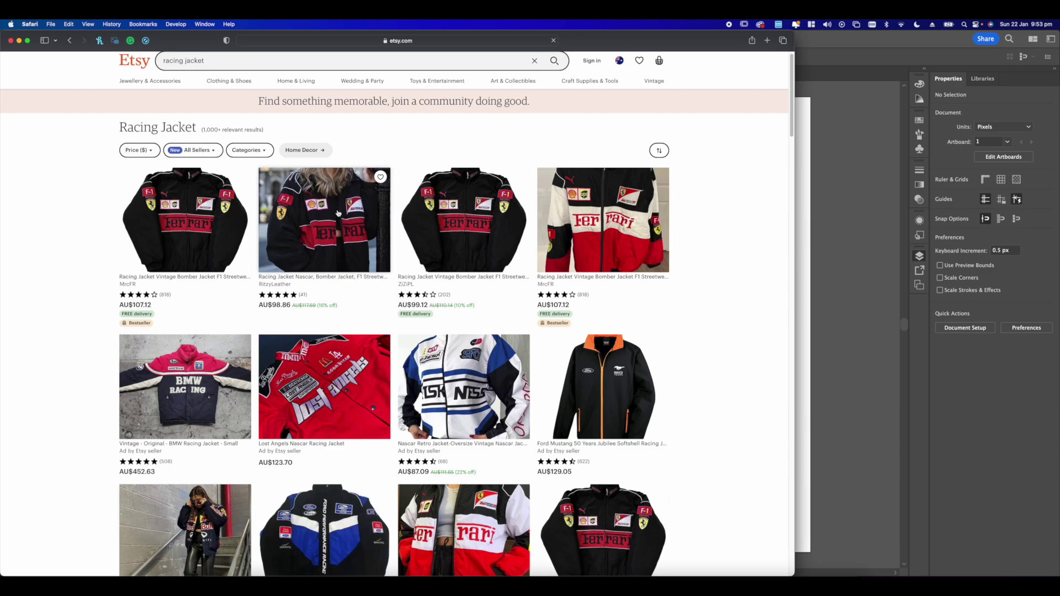
# - Browse the racing jacket listings for design references and view the front and back photos of the M&M racing jacket
pyautogui.scroll(-10, 339, 214)
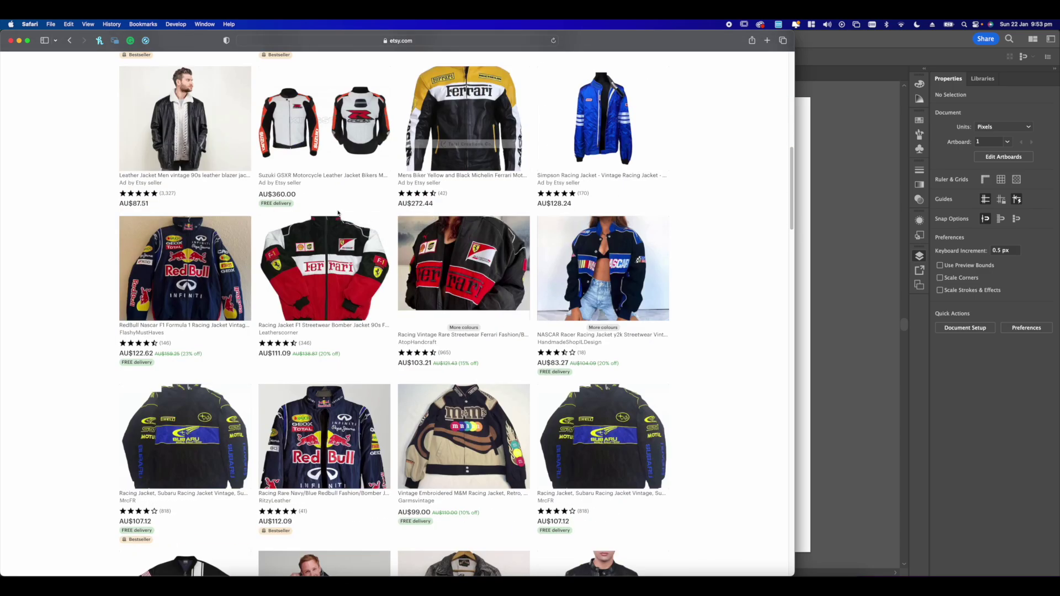
pyautogui.scroll(-5, 338, 214)
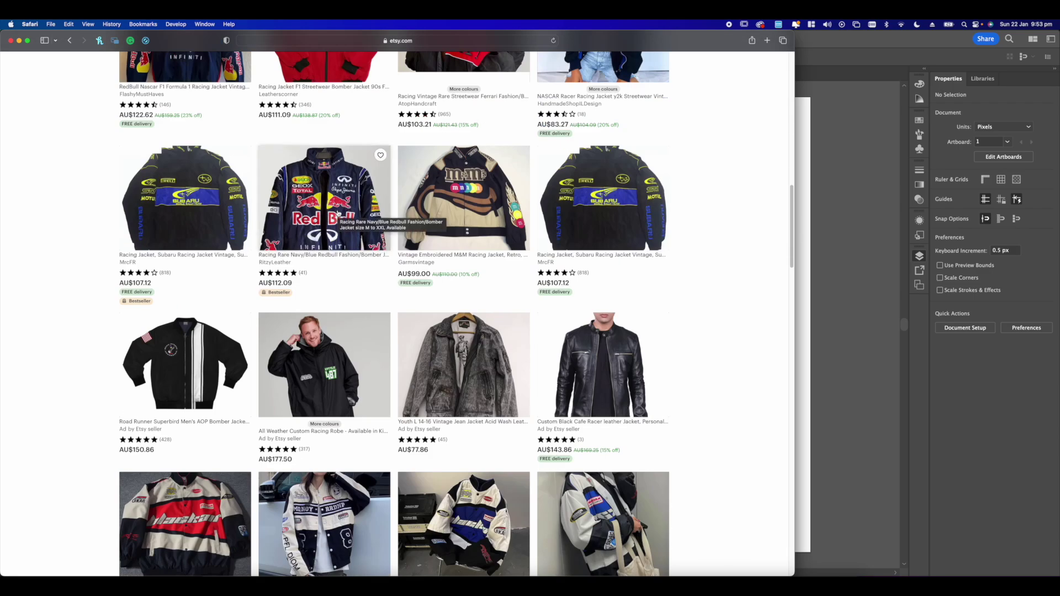
pyautogui.scroll(-15, 338, 214)
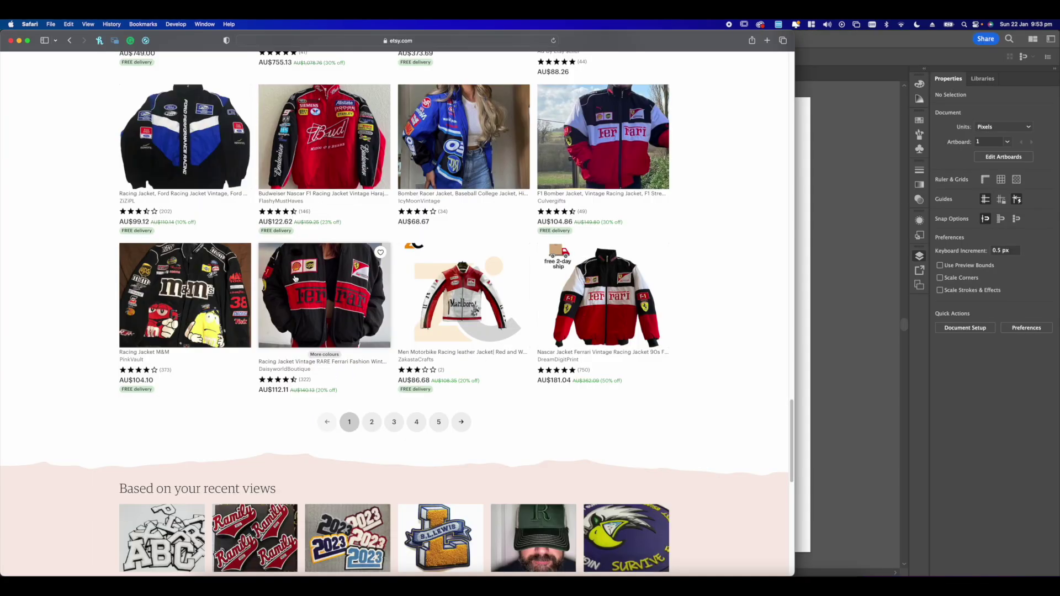
pyautogui.click(196, 295)
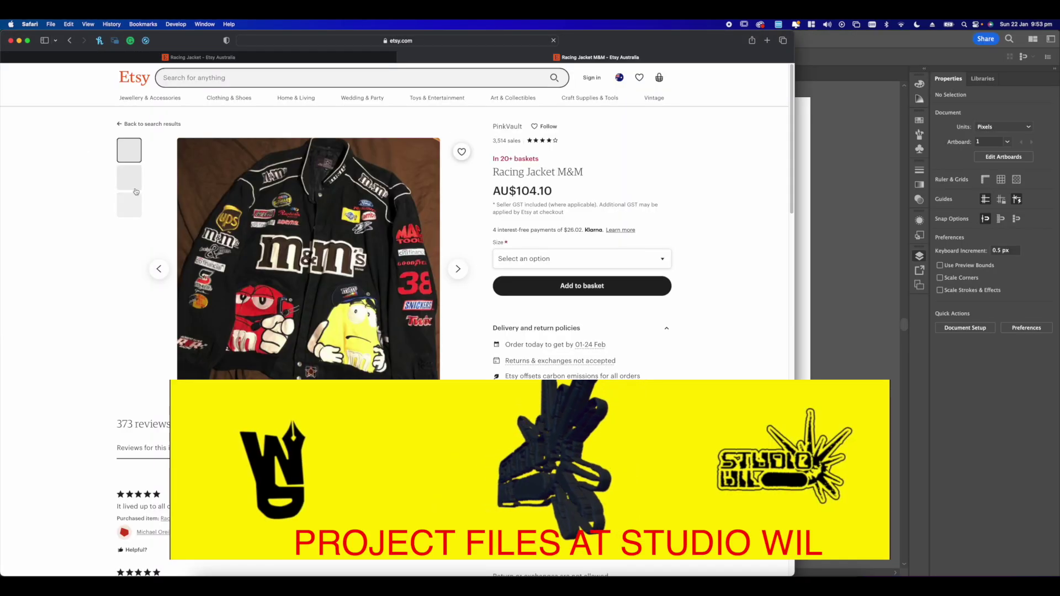
pyautogui.click(132, 181)
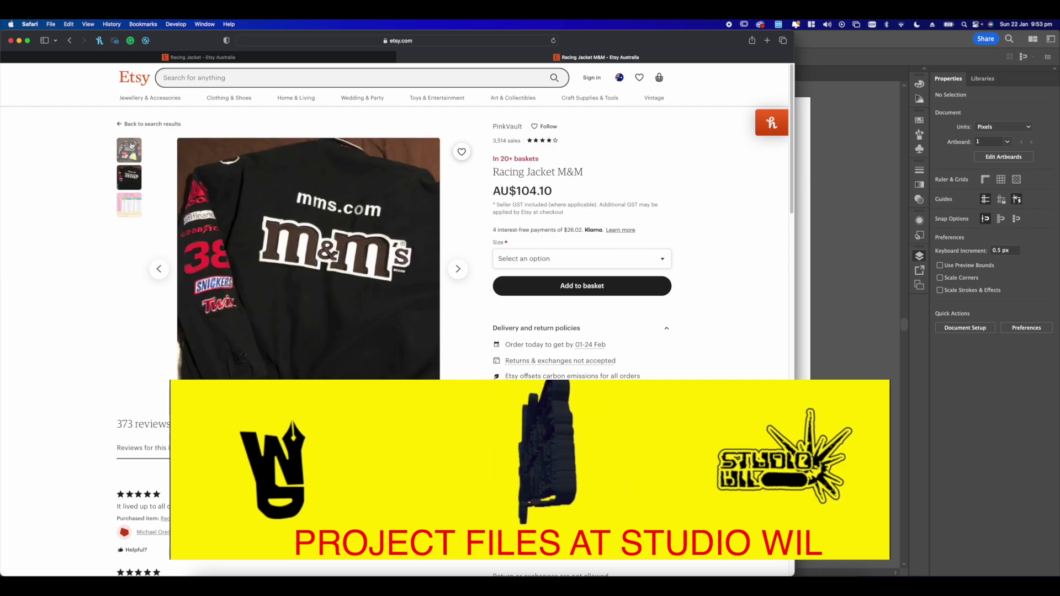
pyautogui.click(132, 147)
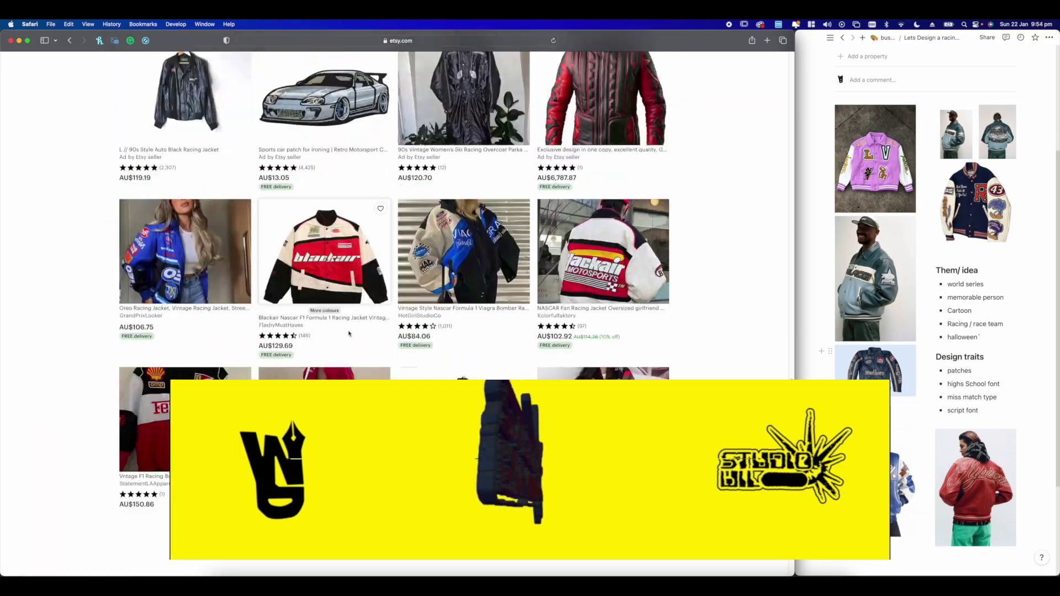
pyautogui.click(349, 334)
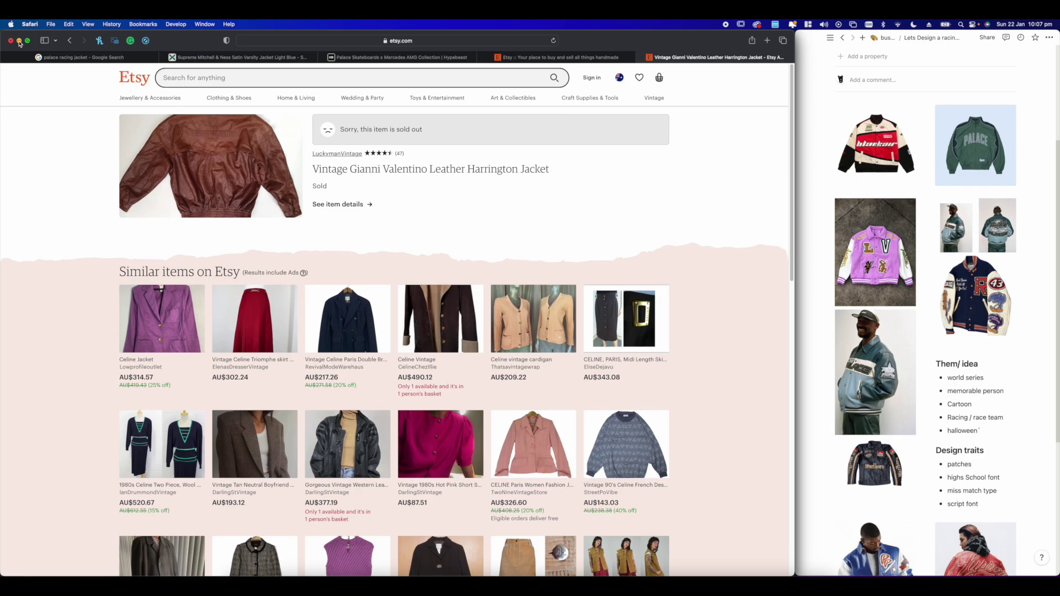
# - Put away the browser and file browser windows and switch to the blank Photoshop artboard
pyautogui.click(19, 40)
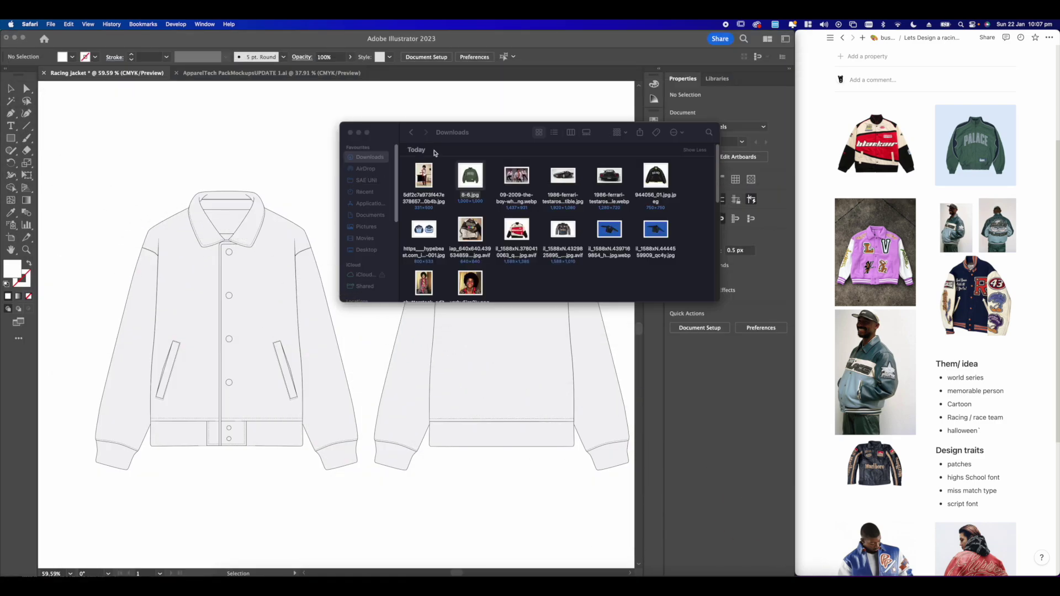
pyautogui.click(351, 133)
pyautogui.click(317, 125)
pyautogui.rightClick(539, 575)
pyautogui.click(518, 564)
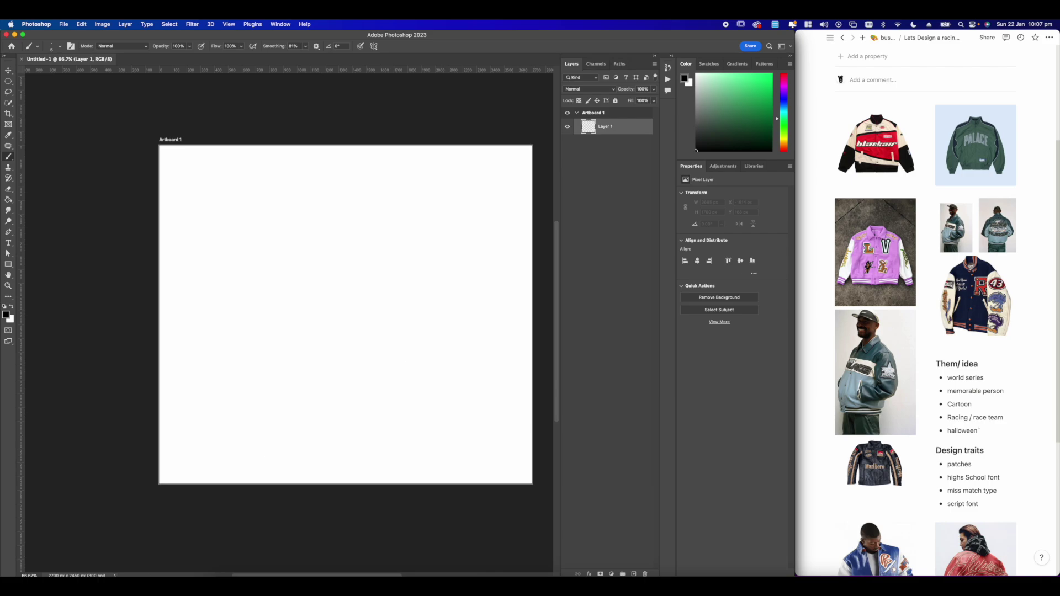
# - Place the two blue-background jacket photos from the Downloads folder onto the artboard as separate layers
pyautogui.click(225, 582)
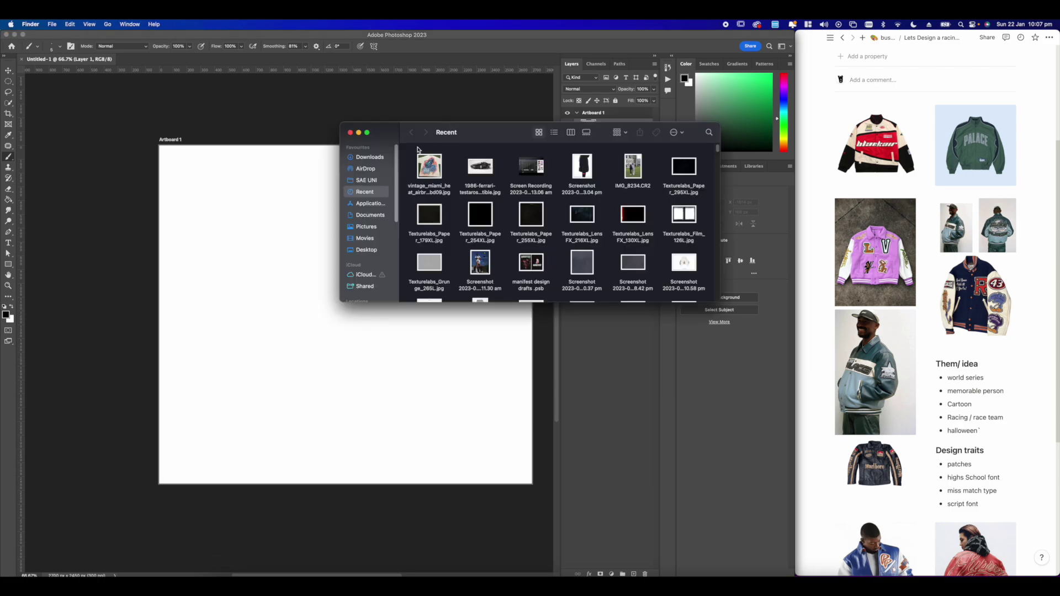
pyautogui.click(372, 167)
pyautogui.click(369, 157)
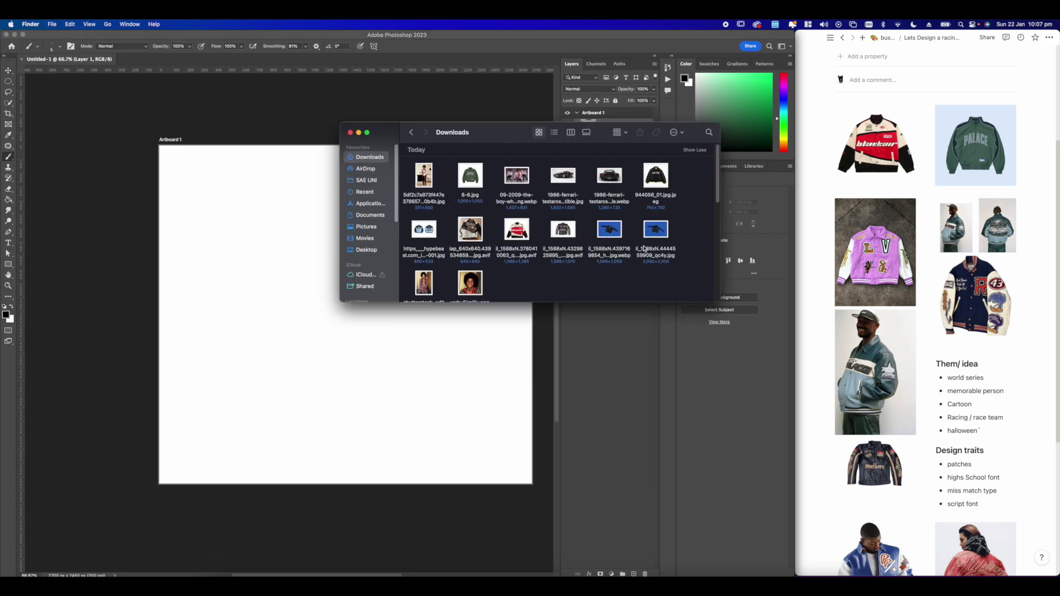
pyautogui.scroll(-3, 497, 286)
pyautogui.scroll(3, 496, 286)
pyautogui.moveTo(635, 277); pyautogui.dragTo(244, 358)
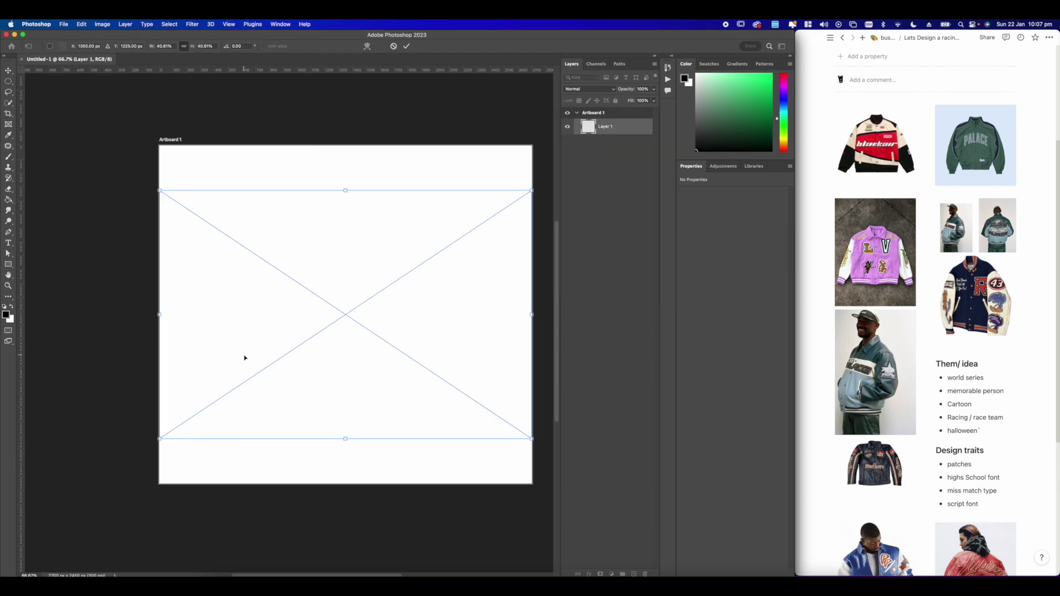
pyautogui.press('Return')
pyautogui.press('Return')
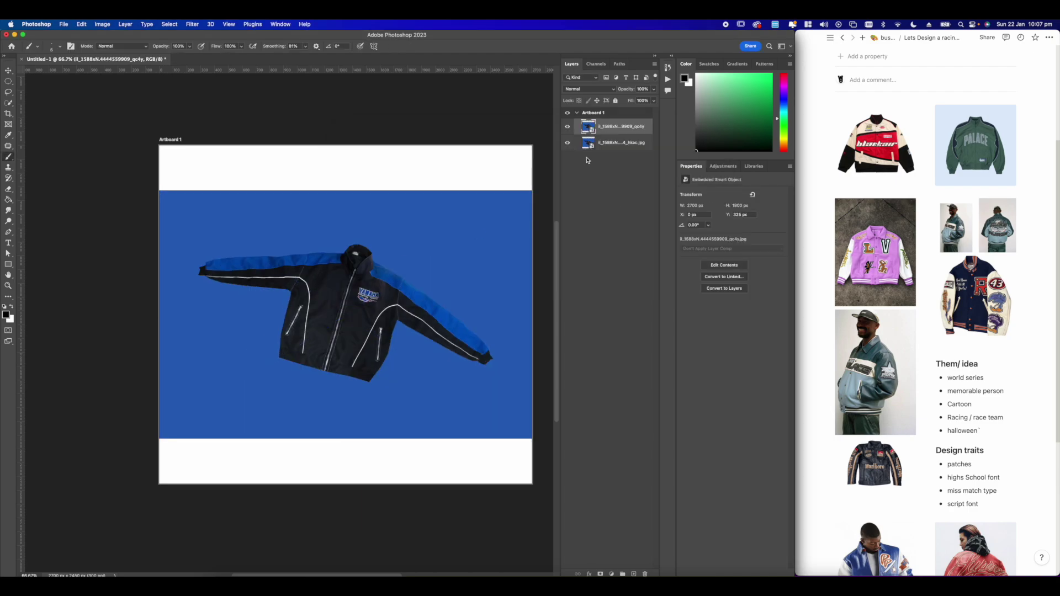
# - Rotate both jacket photo layers together by about -14° so that the jacket sits upright
pyautogui.keyDown('shift'); pyautogui.click(601, 145); pyautogui.keyUp('shift')
pyautogui.press('super+t')
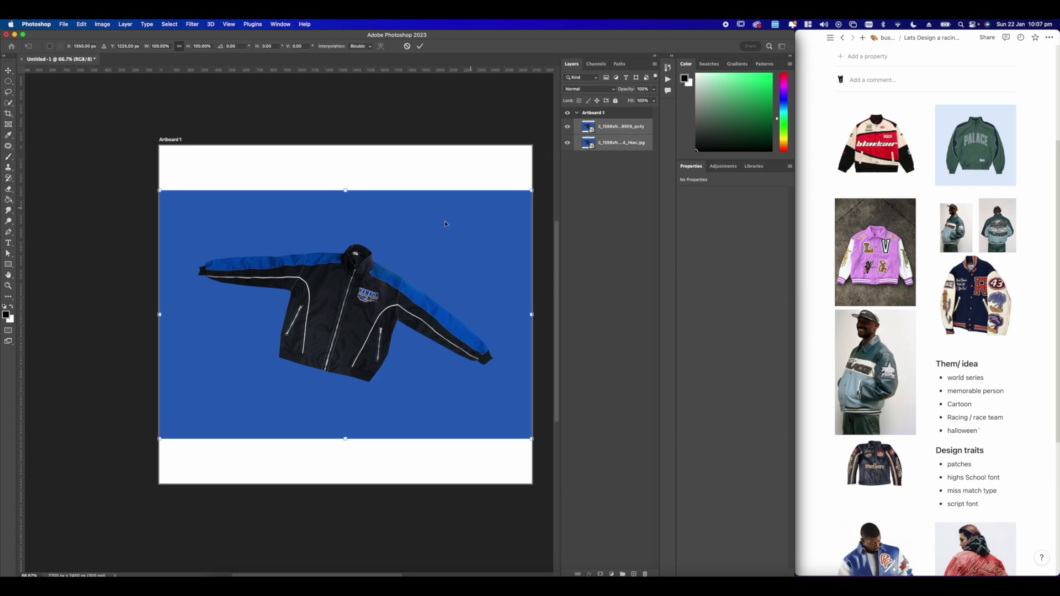
pyautogui.press('super+0')
pyautogui.moveTo(526, 185); pyautogui.dragTo(489, 157)
pyautogui.press('Return')
pyautogui.press('b')
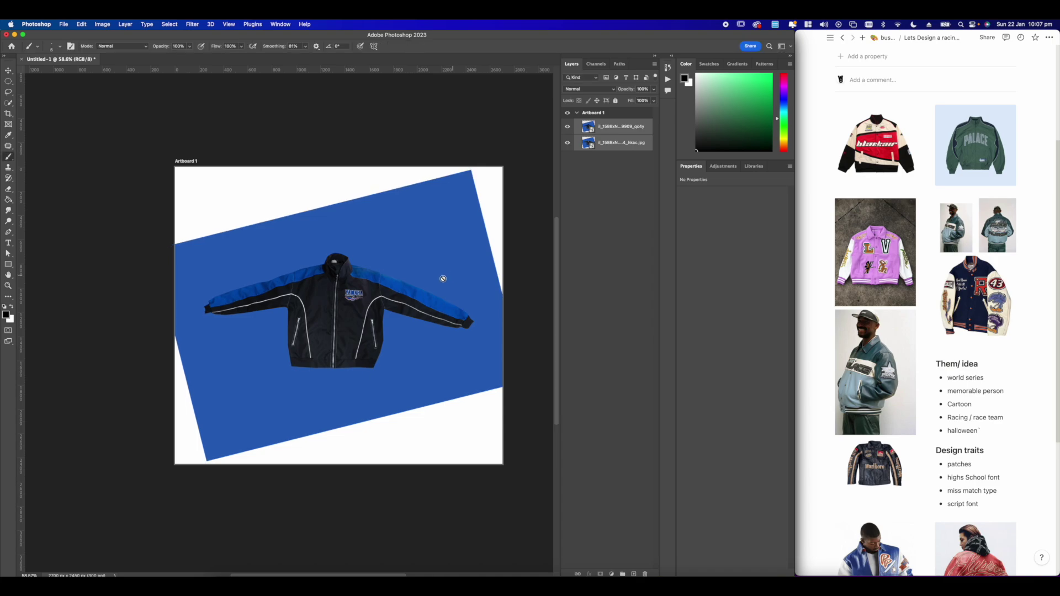
# - Compare the front and back jacket photos, keeping only the front photo layer shown
pyautogui.scroll(5, 440, 277)
pyautogui.scroll(1, 328, 264)
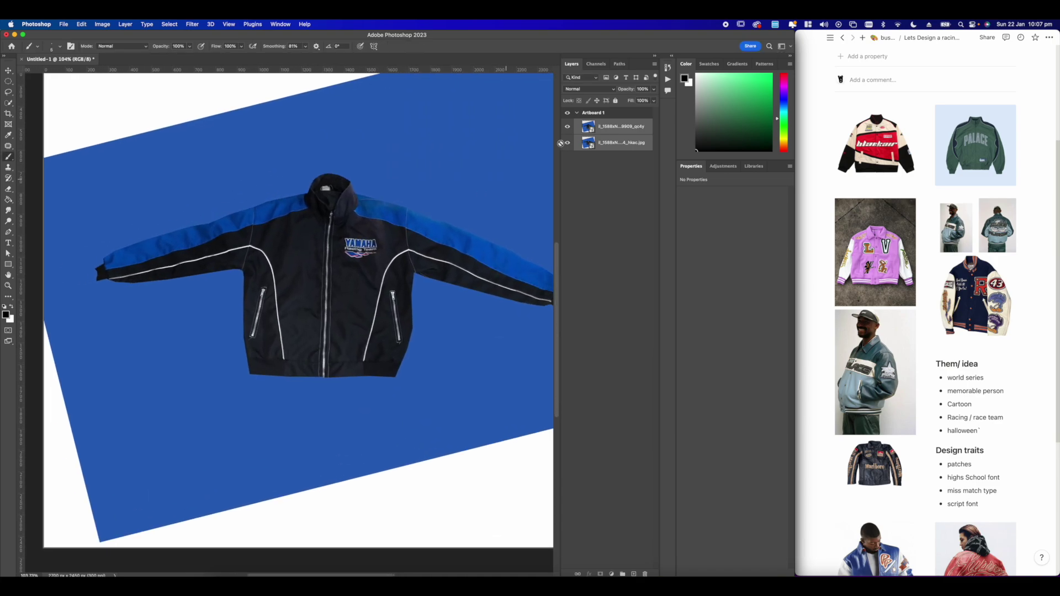
pyautogui.click(627, 130)
pyautogui.click(567, 128)
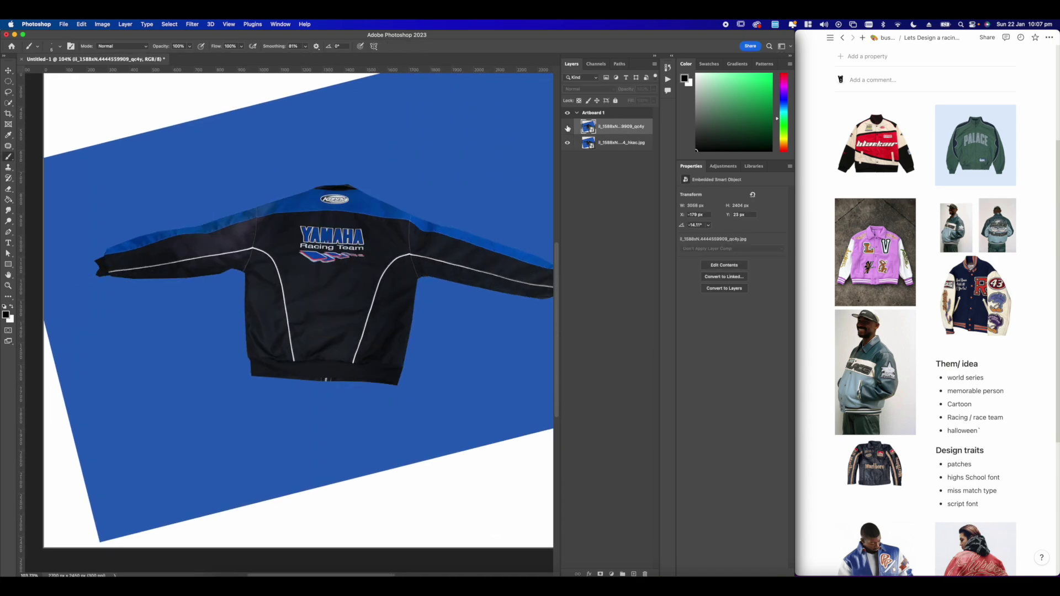
pyautogui.click(567, 128)
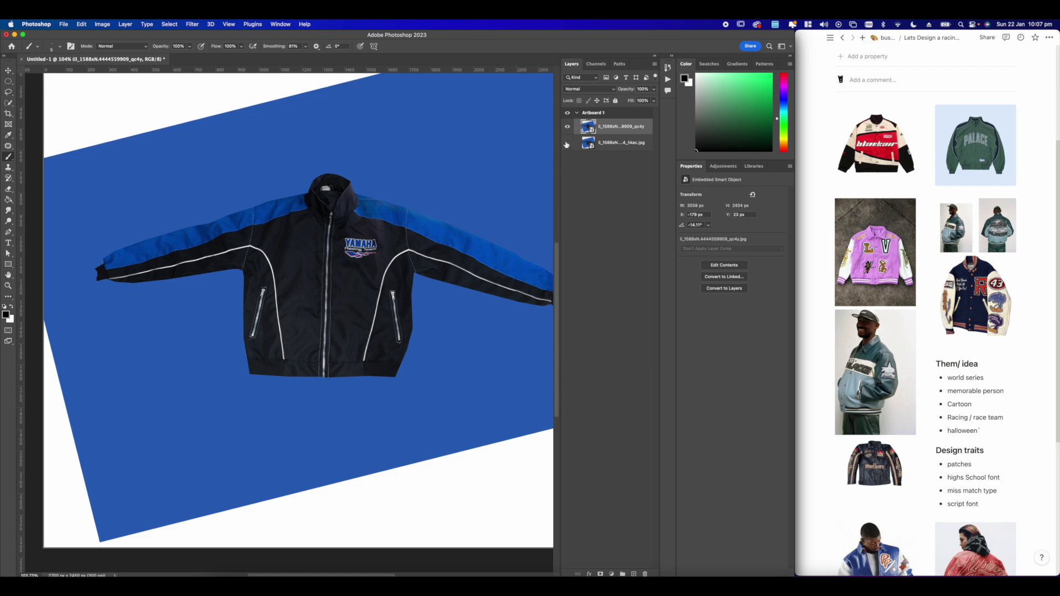
pyautogui.scroll(-10, 433, 169)
pyautogui.scroll(5, 355, 192)
pyautogui.press('super+t')
pyautogui.scroll(1, 277, 313)
pyautogui.press('Return')
pyautogui.press('b')
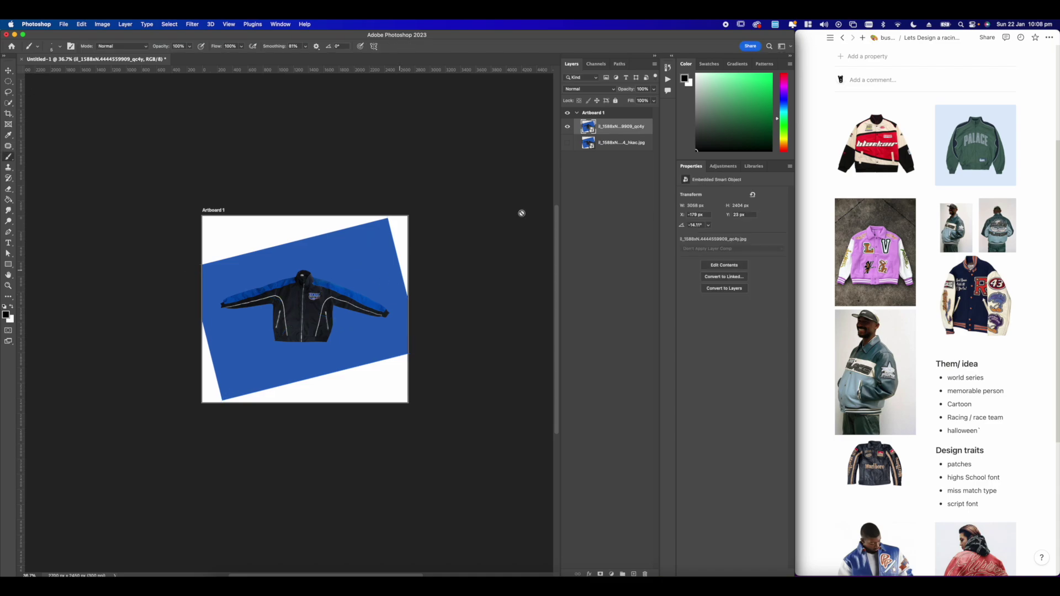
# - Lower the front jacket photo layer's opacity to 41% and add an empty layer above it
pyautogui.click(653, 101)
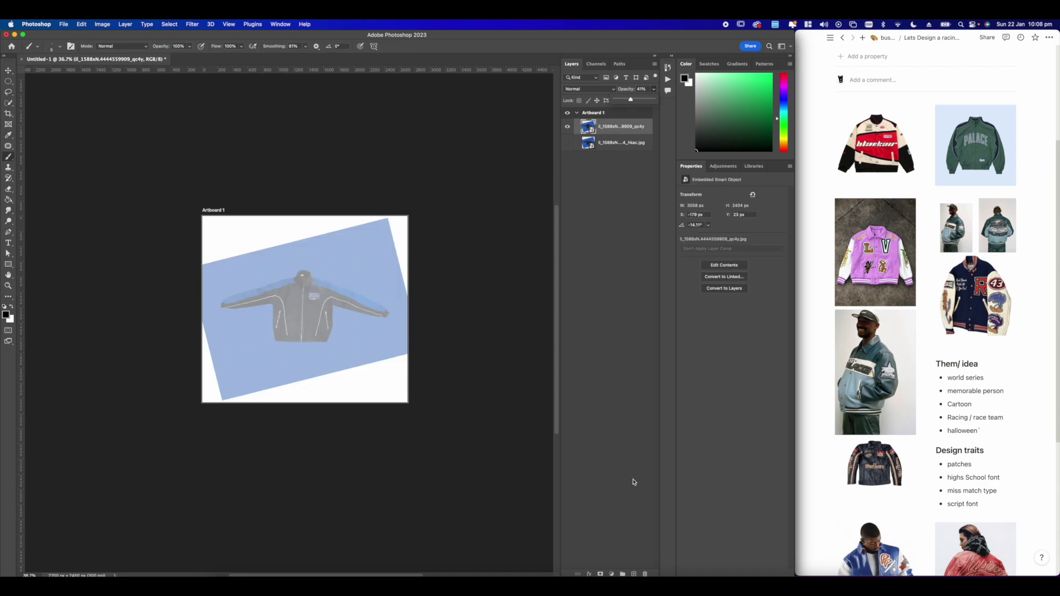
pyautogui.click(634, 573)
pyautogui.scroll(10, 369, 260)
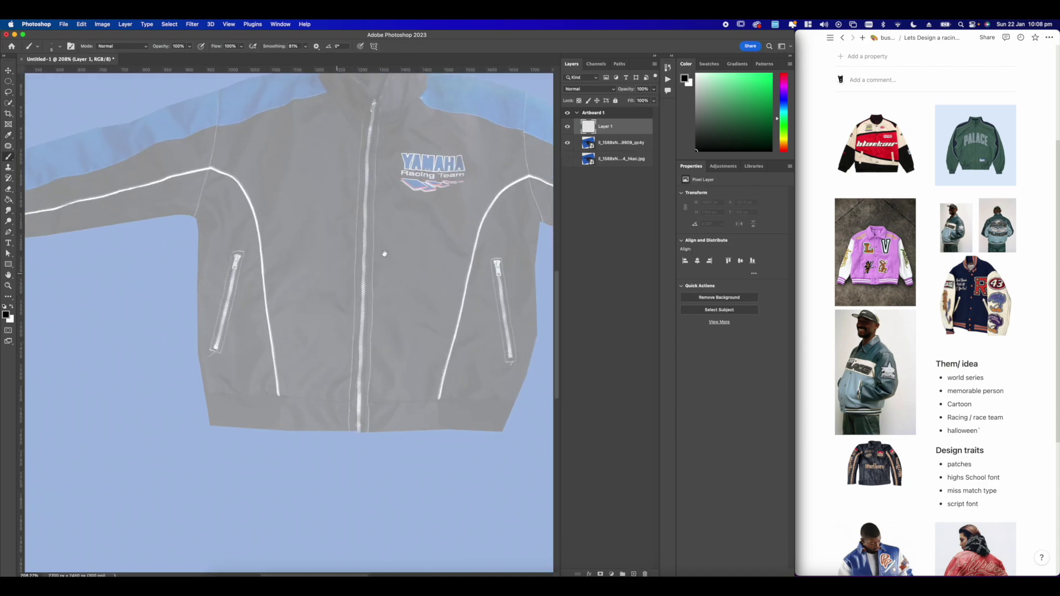
pyautogui.moveTo(403, 262)
pyautogui.mouseDown()
pyautogui.moveTo(392, 249)
pyautogui.moveTo(411, 258)
pyautogui.mouseUp()
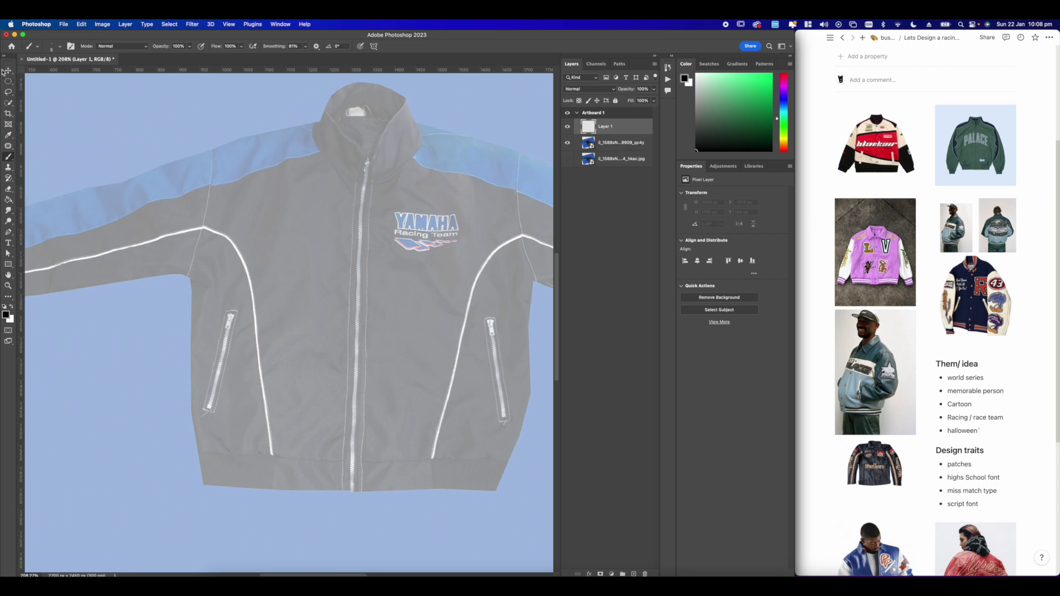
# - Enable vertical paint symmetry with its axis aligned to the jacket's centre zip, and add another empty layer
pyautogui.click(375, 46)
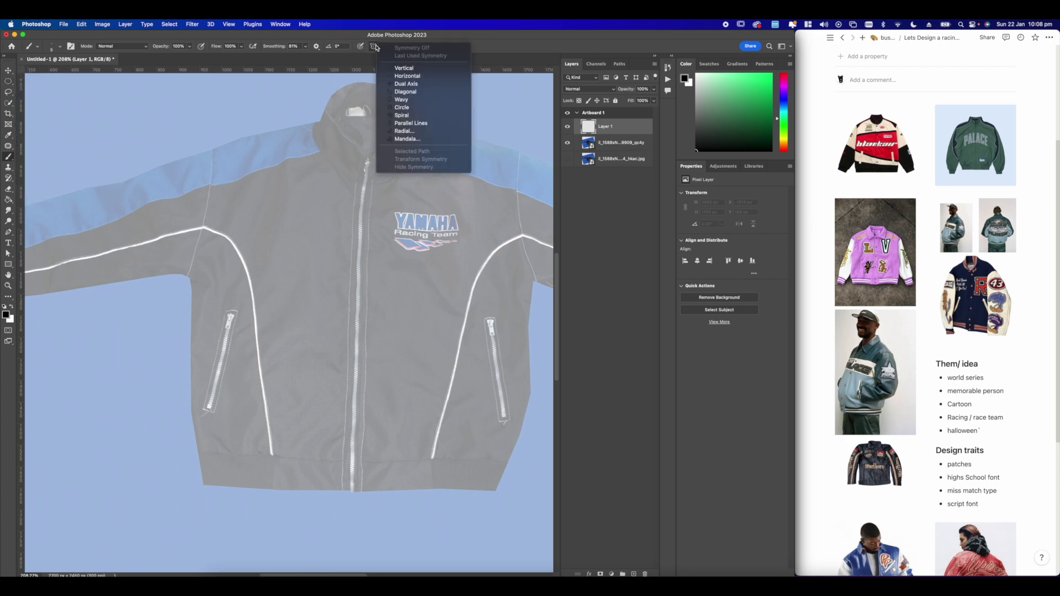
pyautogui.click(403, 66)
pyautogui.moveTo(372, 255); pyautogui.dragTo(355, 258)
pyautogui.press('Return')
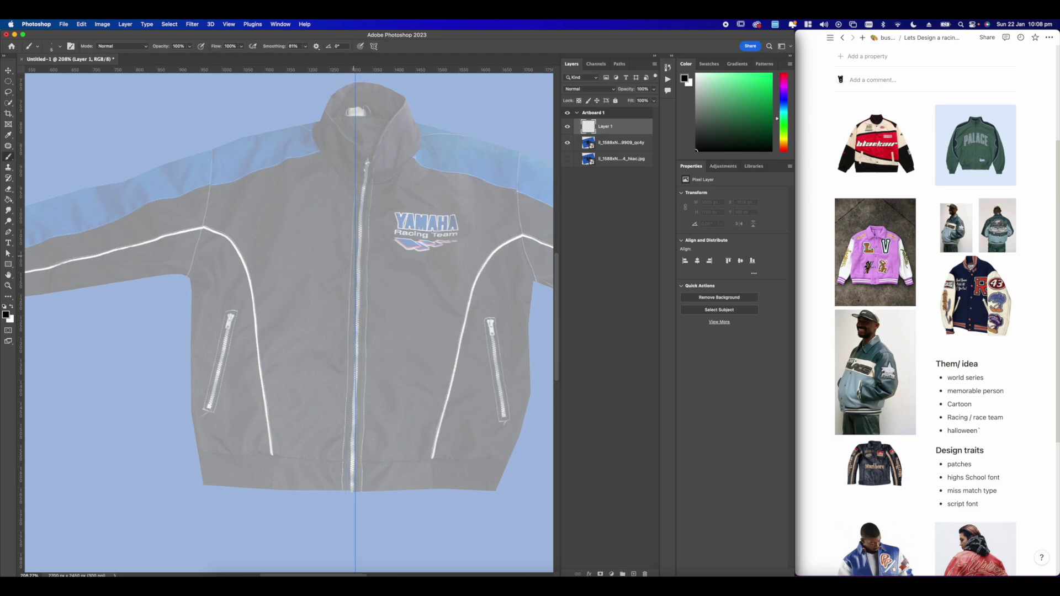
pyautogui.click(634, 574)
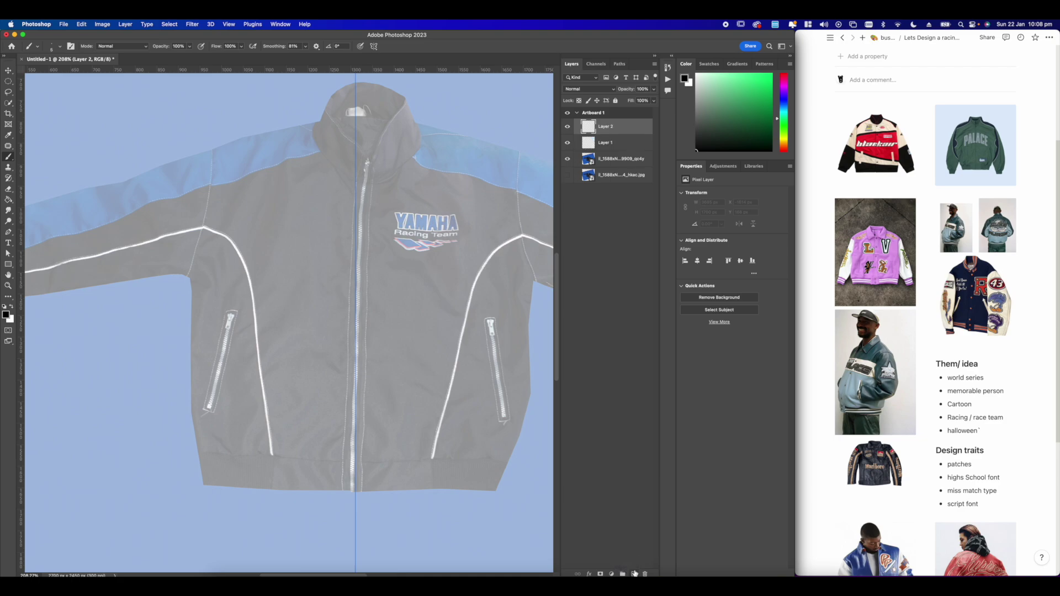
# - Set the brush size to 3 px and its smoothing to 0%
pyautogui.moveTo(307, 241); pyautogui.dragTo(313, 236)
pyautogui.press('super+z')
pyautogui.rightClick(395, 255)
pyautogui.click(450, 353)
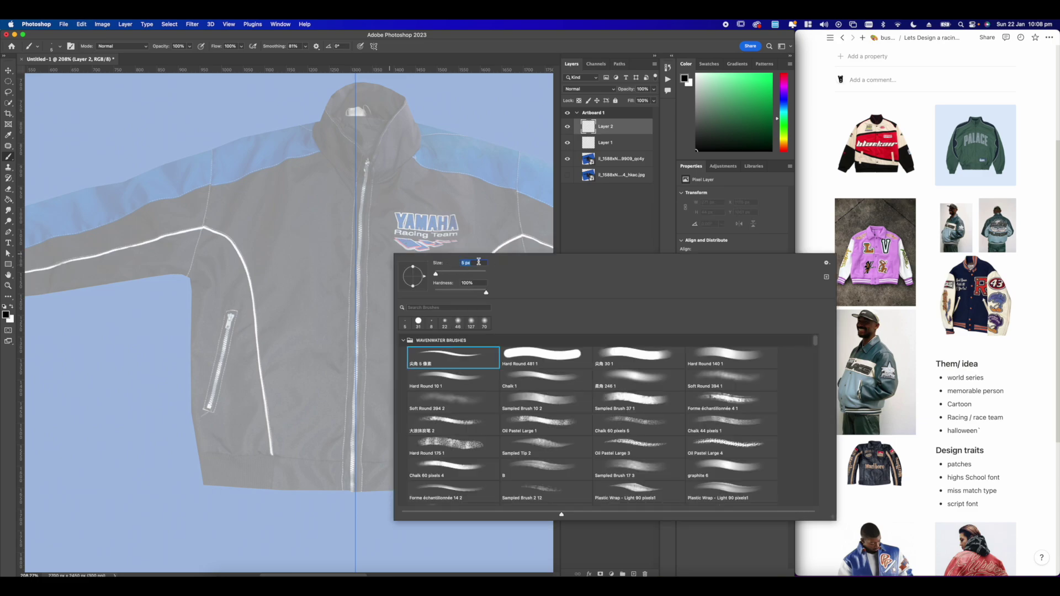
pyautogui.write('3')
pyautogui.press('Return')
pyautogui.click(307, 47)
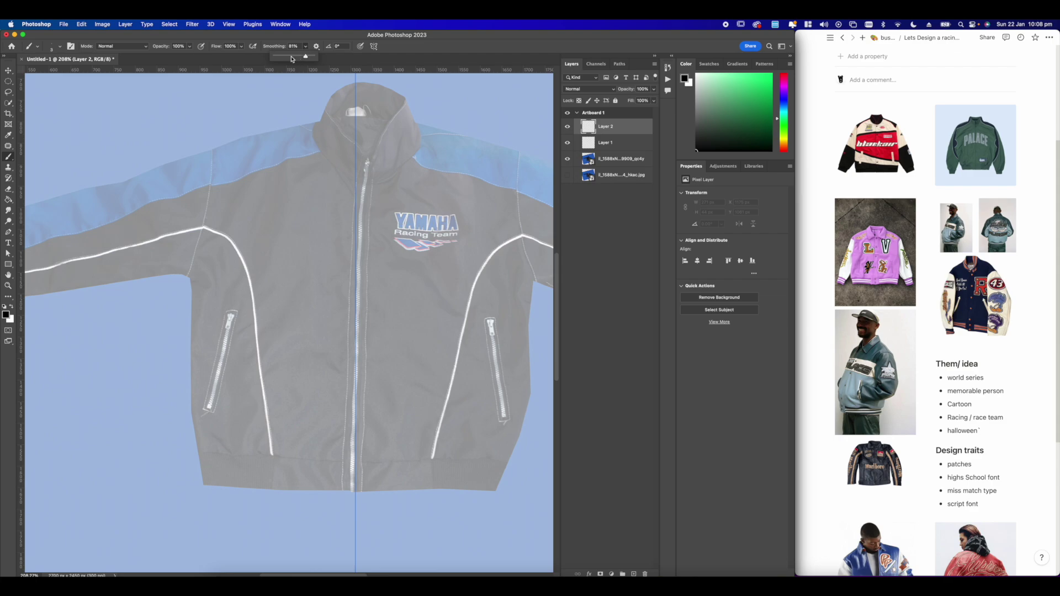
# - Trace the jacket body's side edge from the armpit down to the waistband with mirrored brush strokes
pyautogui.moveTo(281, 199); pyautogui.dragTo(427, 106)
pyautogui.scroll(3, 329, 217)
pyautogui.moveTo(330, 217); pyautogui.dragTo(215, 189)
pyautogui.moveTo(307, 353); pyautogui.dragTo(377, 329)
pyautogui.moveTo(183, 166); pyautogui.dragTo(185, 197)
pyautogui.press('super+z')
pyautogui.moveTo(177, 137); pyautogui.dragTo(176, 240)
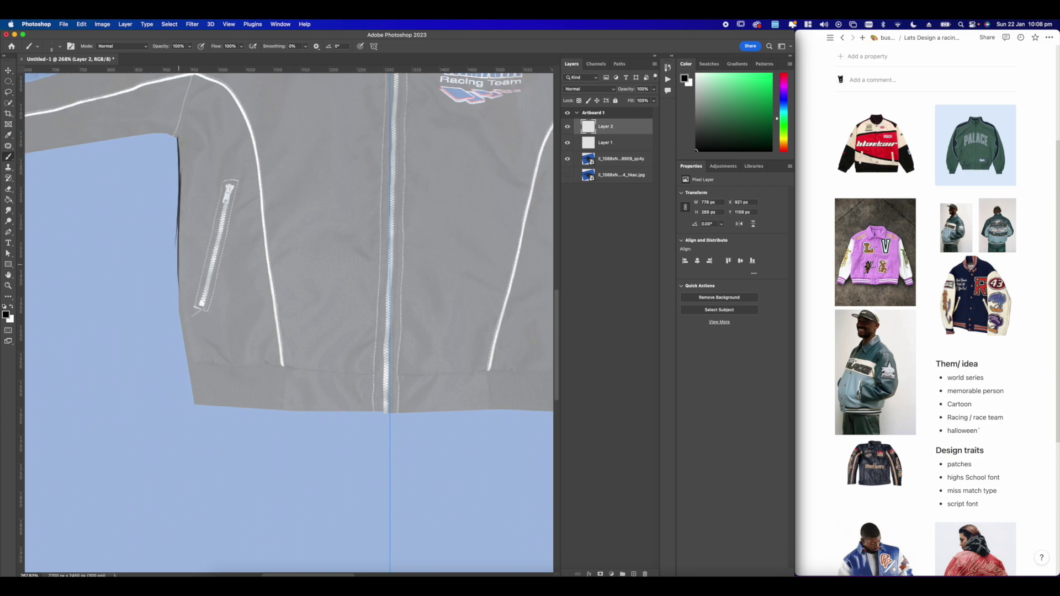
pyautogui.press('super+z')
pyautogui.press('super+z')
pyautogui.press('super+z')
pyautogui.moveTo(177, 236)
pyautogui.mouseDown()
pyautogui.moveTo(175, 299)
pyautogui.moveTo(196, 354)
pyautogui.mouseUp()
pyautogui.moveTo(187, 312); pyautogui.dragTo(197, 357)
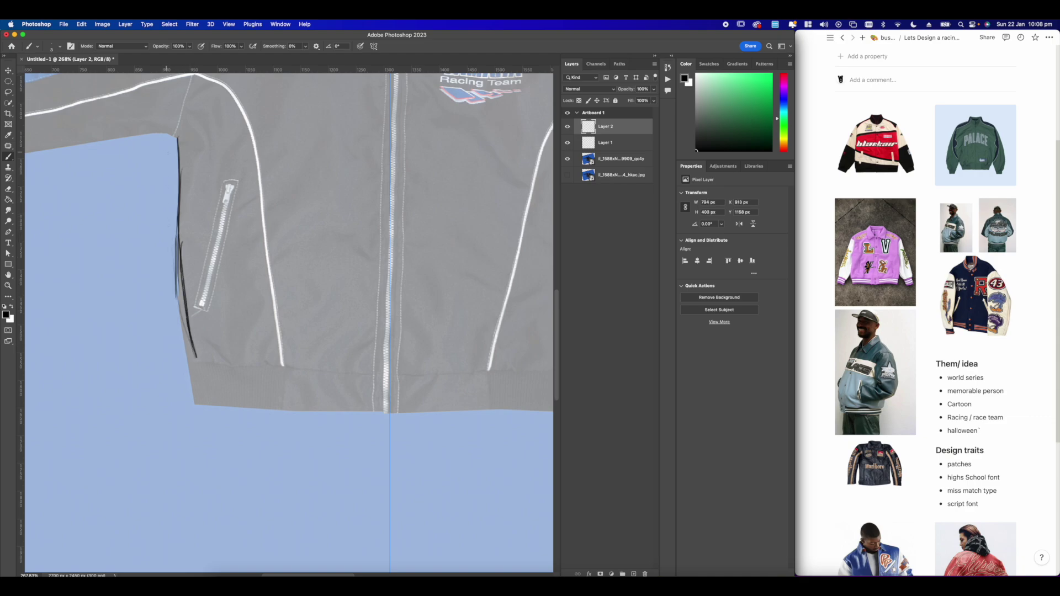
# - Sketch the waistband's upper and lower edges and its side end along the jacket's hem
pyautogui.scroll(-4, 180, 153)
pyautogui.hscroll(-2, 180, 153)
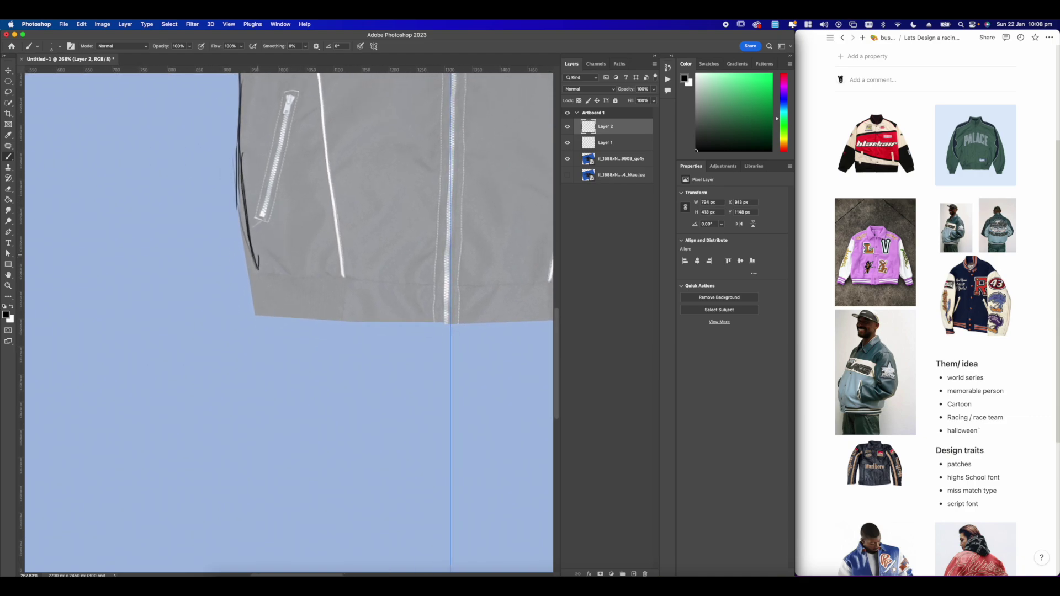
pyautogui.moveTo(299, 280)
pyautogui.mouseDown()
pyautogui.moveTo(552, 285)
pyautogui.moveTo(359, 280)
pyautogui.moveTo(438, 279)
pyautogui.mouseUp()
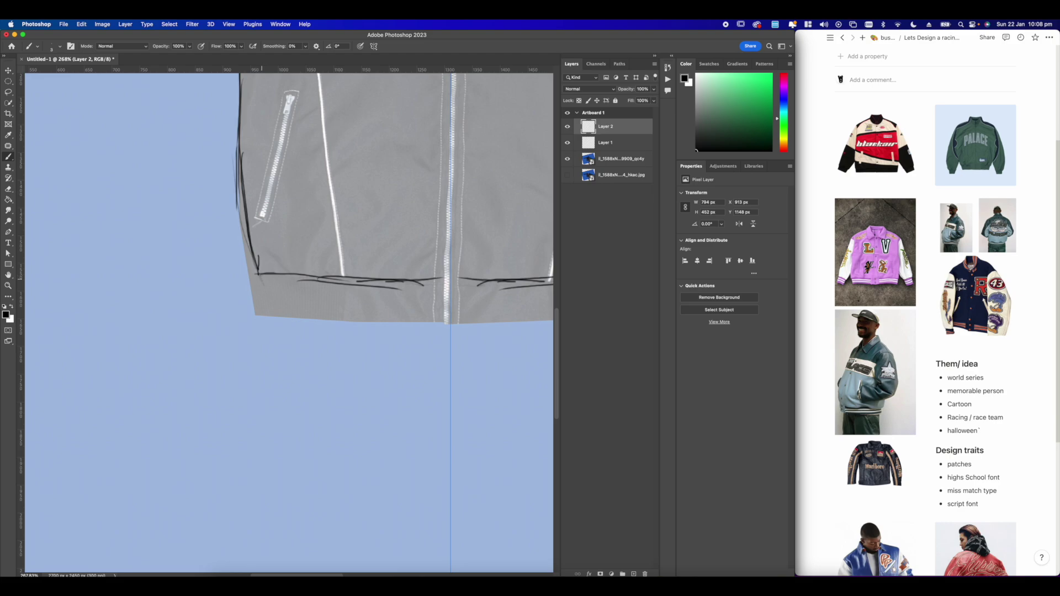
pyautogui.moveTo(264, 320); pyautogui.dragTo(396, 320)
pyautogui.moveTo(353, 320); pyautogui.dragTo(431, 319)
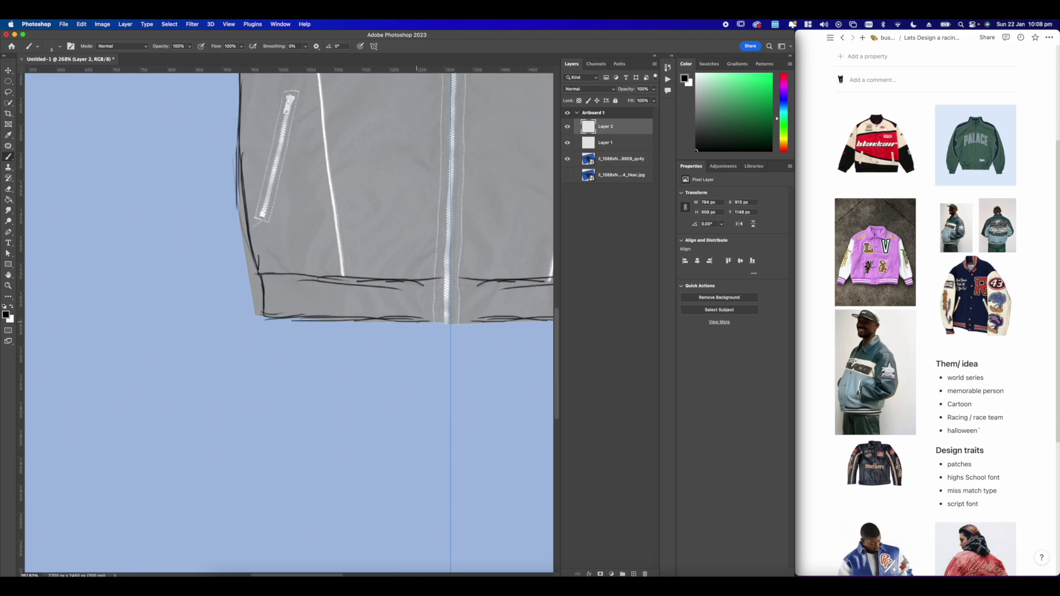
# - Sketch the armhole seam from the shoulder down to the armpit
pyautogui.hscroll(1, 376, 300)
pyautogui.scroll(12, 376, 300)
pyautogui.hscroll(-4, 376, 300)
pyautogui.moveTo(338, 347); pyautogui.dragTo(330, 376)
pyautogui.moveTo(355, 210); pyautogui.dragTo(333, 373)
pyautogui.hscroll(2, 332, 310)
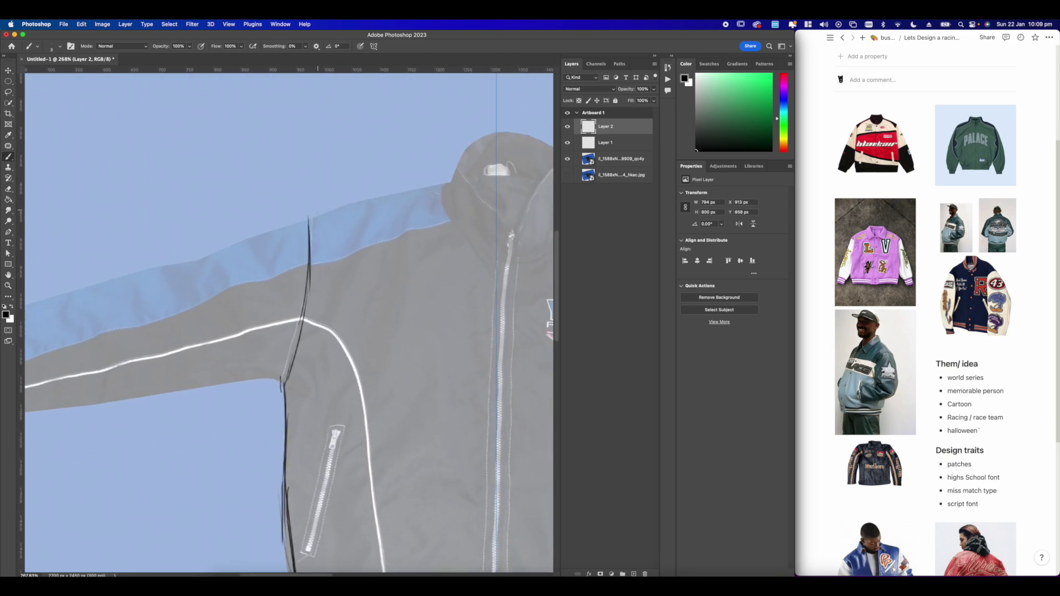
# - Sketch the shoulder line toward the collar and the sleeve's upper edge
pyautogui.moveTo(316, 214); pyautogui.dragTo(434, 176)
pyautogui.hscroll(-9, 428, 203)
pyautogui.scroll(-3, 428, 203)
pyautogui.moveTo(309, 185); pyautogui.dragTo(507, 132)
pyautogui.moveTo(409, 159); pyautogui.dragTo(201, 217)
pyautogui.moveTo(353, 178); pyautogui.dragTo(485, 145)
# - Sketch the sleeve's underside with overlapping horizontal strokes from the armpit outward
pyautogui.moveTo(482, 315); pyautogui.dragTo(202, 316)
pyautogui.moveTo(189, 314); pyautogui.dragTo(397, 310)
pyautogui.moveTo(421, 316); pyautogui.dragTo(472, 318)
pyautogui.moveTo(173, 311); pyautogui.dragTo(280, 318)
pyautogui.moveTo(272, 319); pyautogui.dragTo(388, 315)
# - Sketch the cuff at the sleeve's end and reinforce the sleeve's upper edge
pyautogui.moveTo(276, 270); pyautogui.dragTo(308, 269)
pyautogui.moveTo(192, 235); pyautogui.dragTo(366, 178)
pyautogui.moveTo(539, 129); pyautogui.dragTo(541, 157)
pyautogui.moveTo(291, 232)
pyautogui.mouseDown()
pyautogui.moveTo(390, 250)
pyautogui.moveTo(460, 237)
pyautogui.mouseUp()
pyautogui.moveTo(339, 254); pyautogui.dragTo(296, 272)
pyautogui.moveTo(297, 272); pyautogui.dragTo(299, 319)
pyautogui.moveTo(301, 316); pyautogui.dragTo(338, 313)
pyautogui.moveTo(309, 313); pyautogui.dragTo(367, 317)
pyautogui.moveTo(301, 321); pyautogui.dragTo(296, 270)
pyautogui.moveTo(486, 296); pyautogui.dragTo(44, 269)
# - Sketch the collar's slanted side edge and the short inner curve beside the neckline
pyautogui.scroll(-5, 44, 269)
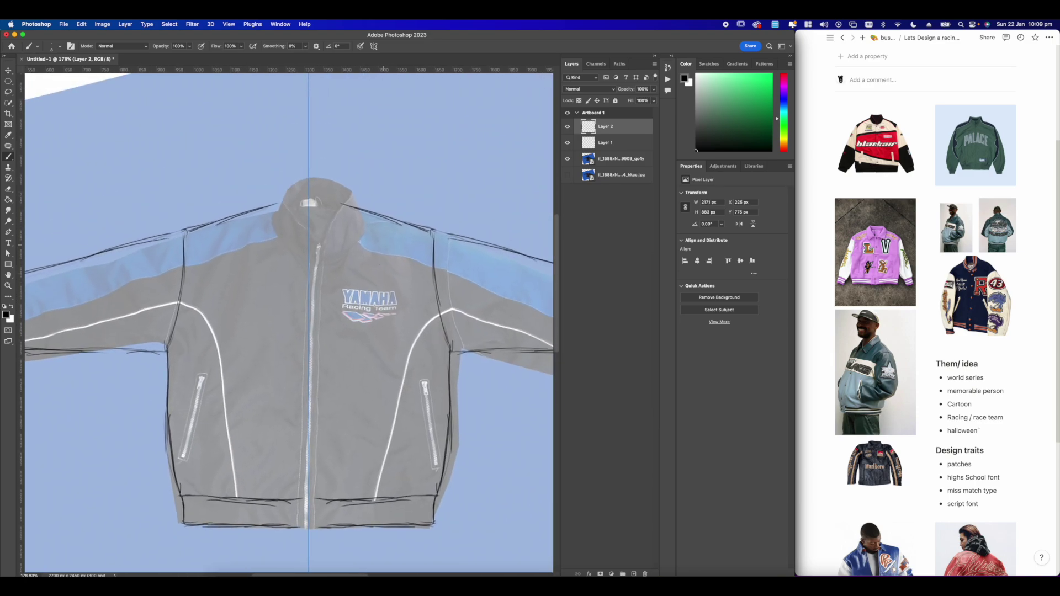
pyautogui.scroll(5, 204, 118)
pyautogui.moveTo(276, 221); pyautogui.dragTo(282, 222)
pyautogui.moveTo(310, 152); pyautogui.dragTo(326, 225)
pyautogui.moveTo(355, 188); pyautogui.dragTo(330, 227)
pyautogui.press('e')
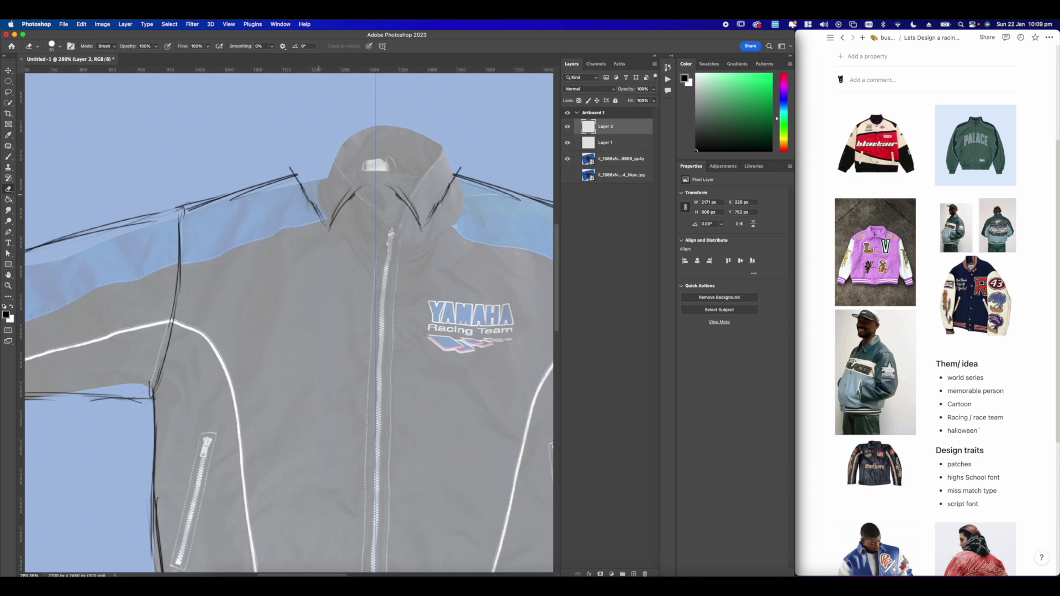
# - Sketch the collar's rounded outer edge from the shoulder line up to the center line, undoing the first stray stroke
pyautogui.press('b')
pyautogui.moveTo(315, 119); pyautogui.dragTo(324, 148)
pyautogui.moveTo(318, 132); pyautogui.dragTo(360, 183)
pyautogui.press('super+z')
pyautogui.moveTo(288, 176); pyautogui.dragTo(325, 133)
pyautogui.moveTo(319, 138); pyautogui.dragTo(376, 126)
pyautogui.moveTo(370, 215); pyautogui.dragTo(365, 212)
pyautogui.moveTo(309, 137)
pyautogui.mouseDown()
pyautogui.moveTo(333, 174)
pyautogui.moveTo(353, 178)
pyautogui.mouseUp()
pyautogui.moveTo(287, 166)
pyautogui.mouseDown()
pyautogui.moveTo(328, 224)
pyautogui.moveTo(355, 214)
pyautogui.mouseUp()
pyautogui.moveTo(326, 165)
pyautogui.mouseDown()
pyautogui.moveTo(355, 172)
pyautogui.moveTo(312, 231)
pyautogui.mouseUp()
pyautogui.hotkey('ctrl', 'z')
pyautogui.hotkey('ctrl', 'z')
# - Sketch the inner collar line and the upper part of the front placket edge alongside the zipper
pyautogui.moveTo(274, 170)
pyautogui.mouseDown()
pyautogui.moveTo(321, 232)
pyautogui.moveTo(357, 196)
pyautogui.mouseUp()
pyautogui.moveTo(351, 149); pyautogui.dragTo(351, 179)
pyautogui.moveTo(358, 276)
pyautogui.mouseDown()
pyautogui.moveTo(362, 186)
pyautogui.moveTo(377, 211)
pyautogui.mouseUp()
pyautogui.moveTo(365, 88); pyautogui.dragTo(364, 172)
pyautogui.moveTo(365, 105); pyautogui.dragTo(364, 220)
pyautogui.moveTo(367, 294); pyautogui.dragTo(387, 227)
pyautogui.moveTo(387, 135)
pyautogui.mouseDown()
pyautogui.moveTo(385, 231)
pyautogui.moveTo(386, 216)
pyautogui.mouseUp()
# - Extend the front placket edge down to the waistband and sketch its lower end
pyautogui.moveTo(385, 180); pyautogui.dragTo(379, 381)
pyautogui.moveTo(382, 316); pyautogui.dragTo(379, 438)
pyautogui.moveTo(380, 373); pyautogui.dragTo(375, 467)
pyautogui.moveTo(378, 466); pyautogui.dragTo(397, 467)
pyautogui.moveTo(379, 423); pyautogui.dragTo(397, 418)
pyautogui.moveTo(411, 402); pyautogui.dragTo(408, 362)
pyautogui.moveTo(370, 388); pyautogui.dragTo(367, 428)
pyautogui.moveTo(393, 315)
pyautogui.mouseDown()
pyautogui.moveTo(366, 331)
pyautogui.moveTo(343, 482)
pyautogui.mouseUp()
# - Strengthen the inner collar edge and erase the stray strokes around the top of the placket
pyautogui.moveTo(350, 136)
pyautogui.mouseDown()
pyautogui.moveTo(382, 260)
pyautogui.moveTo(367, 232)
pyautogui.mouseUp()
pyautogui.moveTo(299, 177)
pyautogui.mouseDown()
pyautogui.moveTo(351, 243)
pyautogui.moveTo(343, 201)
pyautogui.moveTo(338, 220)
pyautogui.mouseUp()
pyautogui.press('e')
pyautogui.click(320, 241)
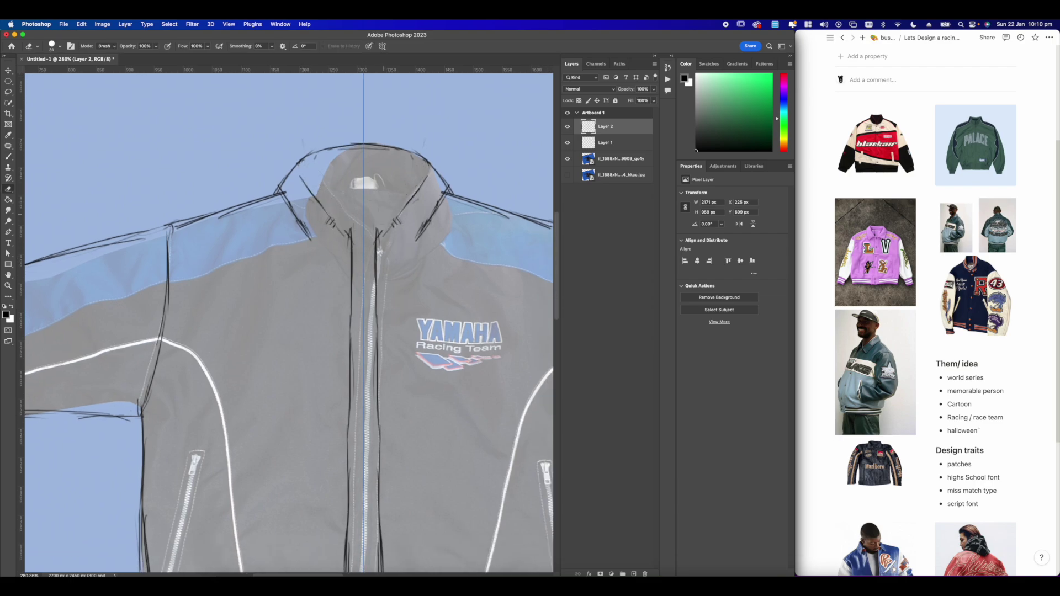
pyautogui.press('b')
pyautogui.press('e')
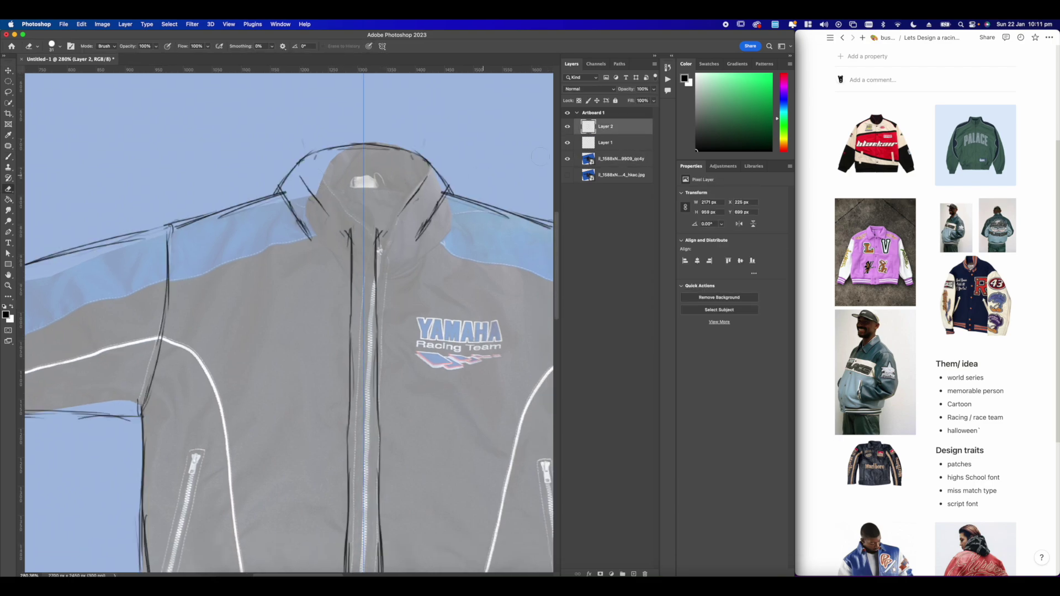
pyautogui.moveTo(346, 232); pyautogui.dragTo(350, 250)
# - Add a stroke to the inner collar line and erase the old collar side and rounded top edge
pyautogui.press('b')
pyautogui.moveTo(327, 213)
pyautogui.mouseDown()
pyautogui.moveTo(309, 188)
pyautogui.moveTo(341, 233)
pyautogui.mouseUp()
pyautogui.press('e')
pyautogui.moveTo(282, 190); pyautogui.dragTo(311, 240)
pyautogui.moveTo(299, 162); pyautogui.dragTo(364, 144)
# - Sketch a pointed fold-down collar leaf with its inner fold and outer edge, and erase the overlapping strokes
pyautogui.press('b')
pyautogui.moveTo(307, 189); pyautogui.dragTo(352, 243)
pyautogui.moveTo(272, 194)
pyautogui.mouseDown()
pyautogui.moveTo(292, 259)
pyautogui.moveTo(318, 295)
pyautogui.mouseUp()
pyautogui.press('e')
pyautogui.moveTo(290, 176); pyautogui.dragTo(360, 252)
# - Sketch the collar's flat back edge and the inner neckline curve across the neck opening
pyautogui.press('b')
pyautogui.moveTo(276, 185); pyautogui.dragTo(363, 165)
pyautogui.press('e')
pyautogui.moveTo(361, 165)
pyautogui.mouseDown()
pyautogui.moveTo(310, 167)
pyautogui.moveTo(283, 181)
pyautogui.moveTo(359, 166)
pyautogui.mouseUp()
pyautogui.press('b')
pyautogui.moveTo(288, 171)
pyautogui.mouseDown()
pyautogui.moveTo(293, 185)
pyautogui.moveTo(338, 199)
pyautogui.mouseUp()
pyautogui.moveTo(318, 211); pyautogui.dragTo(362, 206)
# - Redraw the collar's back upper edge as a double line running to the center line
pyautogui.scroll(-3, 353, 232)
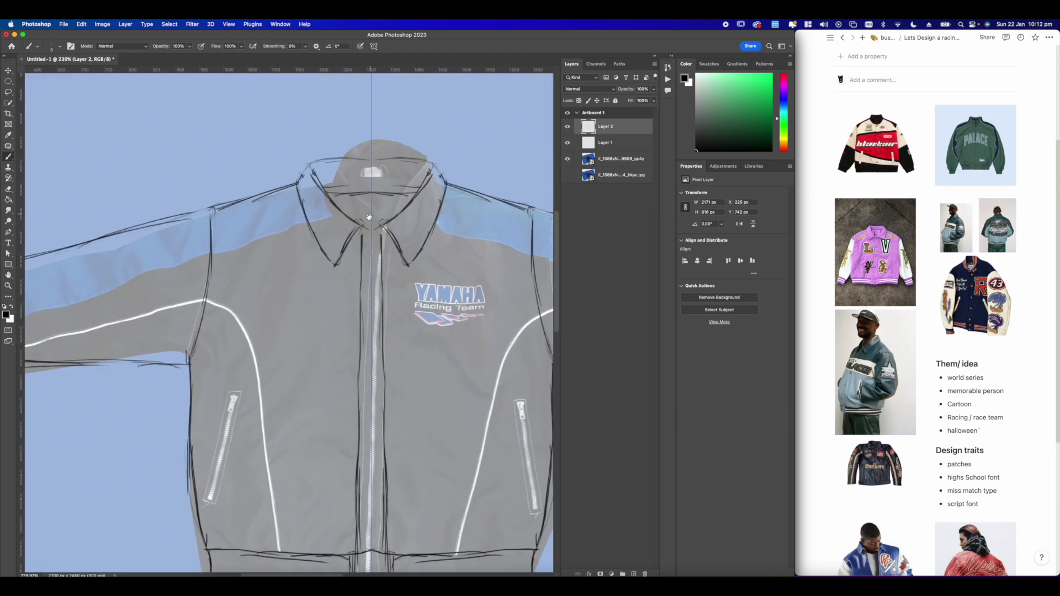
pyautogui.scroll(4, 368, 213)
pyautogui.moveTo(295, 204); pyautogui.dragTo(360, 205)
pyautogui.press('e')
pyautogui.moveTo(353, 202)
pyautogui.mouseDown()
pyautogui.moveTo(303, 203)
pyautogui.moveTo(361, 202)
pyautogui.mouseUp()
pyautogui.press('b')
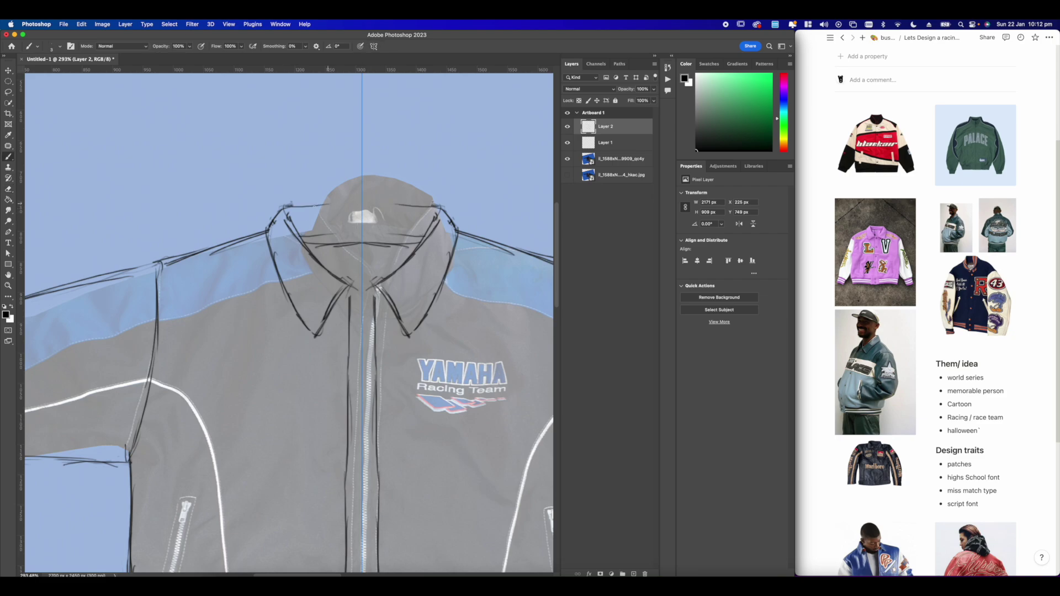
pyautogui.moveTo(287, 205); pyautogui.dragTo(361, 204)
pyautogui.moveTo(302, 201); pyautogui.dragTo(362, 199)
# - Erase excess strokes inside the neck opening and touch up the collar lines, undoing one stray stroke
pyautogui.press('e')
pyautogui.moveTo(317, 247)
pyautogui.mouseDown()
pyautogui.moveTo(360, 244)
pyautogui.moveTo(305, 239)
pyautogui.moveTo(362, 233)
pyautogui.mouseUp()
pyautogui.press('b')
pyautogui.moveTo(342, 259)
pyautogui.mouseDown()
pyautogui.moveTo(355, 249)
pyautogui.moveTo(328, 333)
pyautogui.mouseUp()
pyautogui.moveTo(281, 231)
pyautogui.mouseDown()
pyautogui.moveTo(306, 314)
pyautogui.moveTo(306, 297)
pyautogui.mouseUp()
pyautogui.press('super+z')
pyautogui.moveTo(284, 211)
pyautogui.mouseDown()
pyautogui.moveTo(278, 228)
pyautogui.moveTo(449, 171)
pyautogui.mouseUp()
pyautogui.moveTo(334, 208); pyautogui.dragTo(359, 194)
pyautogui.moveTo(528, 228)
pyautogui.mouseDown()
pyautogui.moveTo(304, 204)
pyautogui.moveTo(273, 251)
pyautogui.mouseUp()
pyautogui.moveTo(267, 237); pyautogui.dragTo(276, 252)
# - Erase part of the waistband outline and redraw its side and lower edge slightly below the photo's hem
pyautogui.scroll(-4, 289, 323)
pyautogui.moveTo(265, 431)
pyautogui.mouseDown()
pyautogui.moveTo(367, 245)
pyautogui.moveTo(356, 228)
pyautogui.mouseUp()
pyautogui.press('e')
pyautogui.moveTo(288, 342)
pyautogui.mouseDown()
pyautogui.moveTo(354, 338)
pyautogui.moveTo(385, 323)
pyautogui.mouseUp()
pyautogui.press('b')
pyautogui.moveTo(261, 312)
pyautogui.mouseDown()
pyautogui.moveTo(273, 346)
pyautogui.moveTo(371, 351)
pyautogui.mouseUp()
pyautogui.moveTo(354, 353); pyautogui.dragTo(405, 353)
# - Sketch a narrow, nearly vertical welt pocket beside the photo's slanted zip pocket
pyautogui.moveTo(334, 190)
pyautogui.mouseDown()
pyautogui.moveTo(330, 375)
pyautogui.moveTo(402, 298)
pyautogui.moveTo(369, 256)
pyautogui.moveTo(384, 232)
pyautogui.mouseUp()
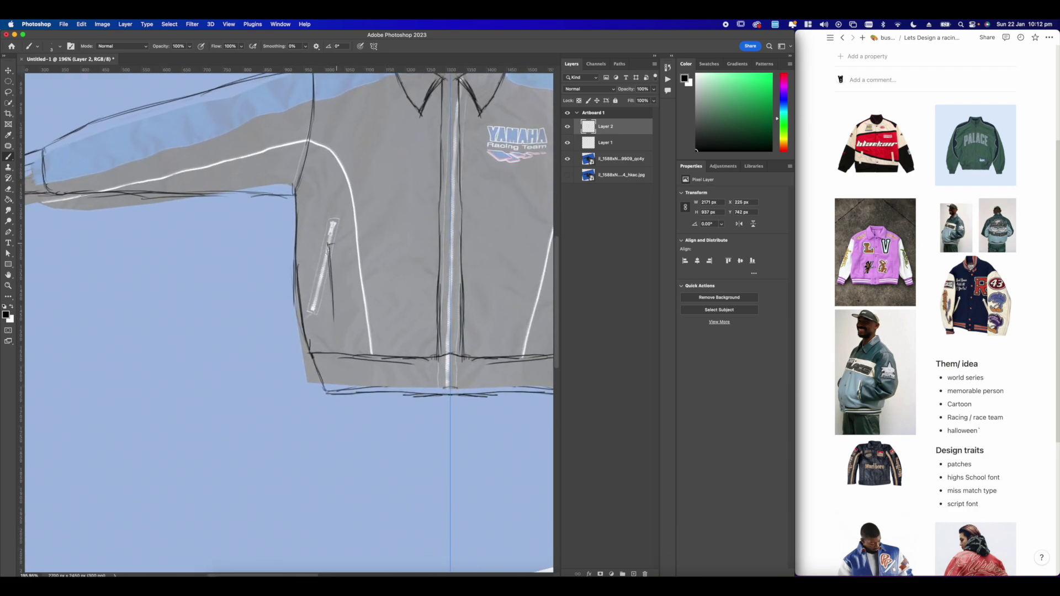
pyautogui.moveTo(330, 252); pyautogui.dragTo(333, 346)
pyautogui.moveTo(329, 330); pyautogui.dragTo(339, 330)
pyautogui.moveTo(359, 259); pyautogui.dragTo(306, 326)
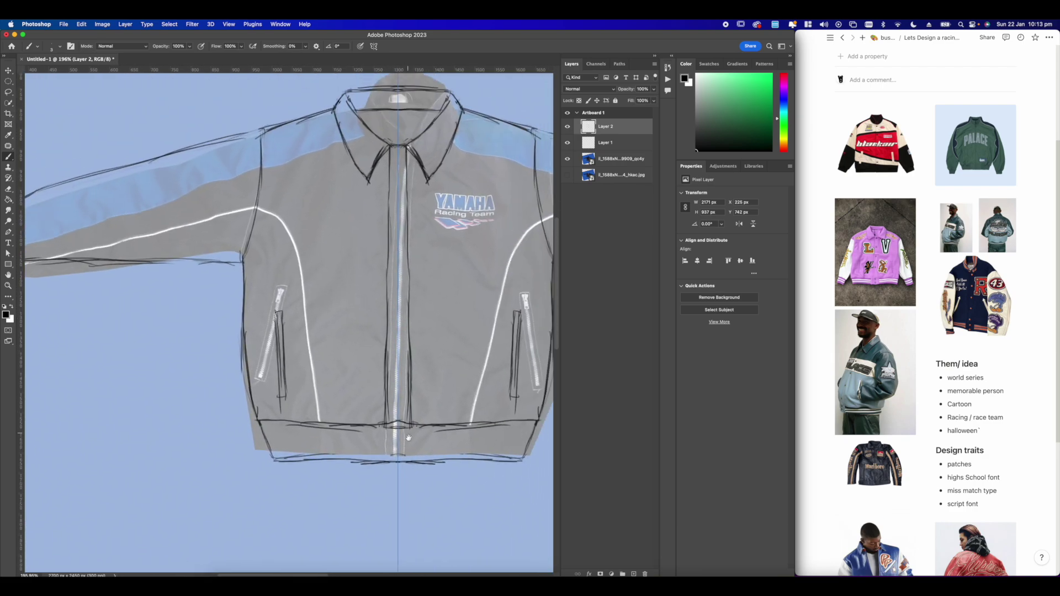
# - Sketch the waistband's center panel dividers and the small tabs at its side ends
pyautogui.moveTo(407, 431); pyautogui.dragTo(427, 399)
pyautogui.scroll(-5, 290, 320)
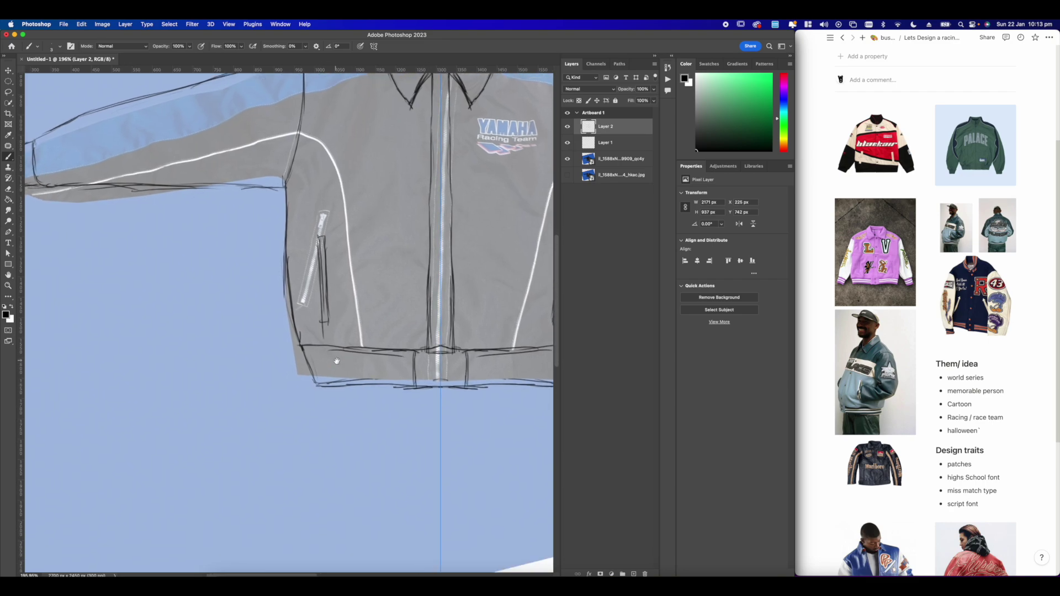
pyautogui.scroll(8, 410, 343)
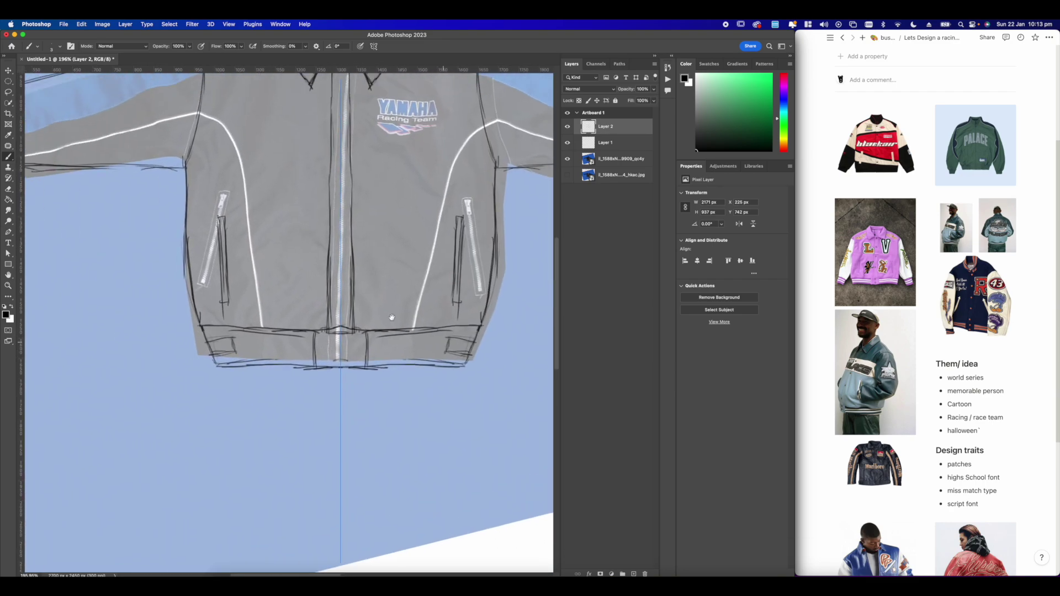
pyautogui.scroll(-5, 389, 210)
# - Hide the jacket photo and sketch over the waistband's lower edge
pyautogui.click(567, 175)
pyautogui.click(566, 175)
pyautogui.click(567, 159)
pyautogui.scroll(-1, 354, 276)
pyautogui.scroll(4, 276, 370)
pyautogui.moveTo(292, 338)
pyautogui.mouseDown()
pyautogui.moveTo(305, 374)
pyautogui.moveTo(343, 366)
pyautogui.mouseUp()
pyautogui.scroll(1, 302, 362)
pyautogui.moveTo(313, 383); pyautogui.dragTo(369, 377)
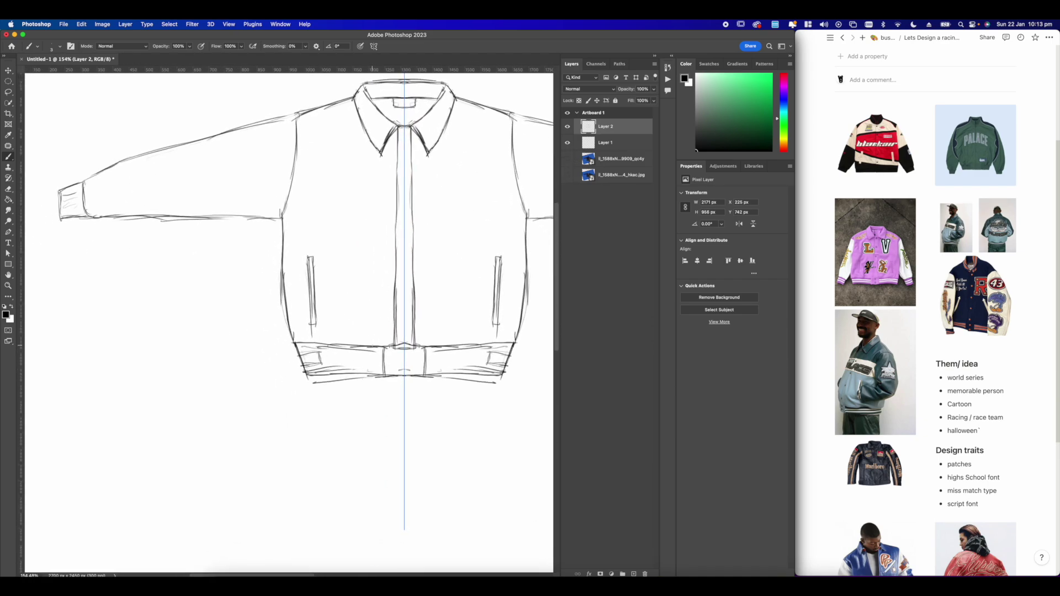
# - Clean up the armpit area, double the armhole seam and sketch fabric folds along the sleeve's underside
pyautogui.scroll(-4, 307, 320)
pyautogui.moveTo(281, 332); pyautogui.dragTo(376, 318)
pyautogui.press('e')
pyautogui.moveTo(317, 239); pyautogui.dragTo(300, 236)
pyautogui.press('b')
pyautogui.moveTo(396, 197); pyautogui.dragTo(383, 251)
pyautogui.moveTo(278, 239); pyautogui.dragTo(292, 243)
pyautogui.moveTo(349, 243); pyautogui.dragTo(381, 252)
pyautogui.moveTo(427, 228)
pyautogui.mouseDown()
pyautogui.moveTo(272, 259)
pyautogui.moveTo(374, 220)
pyautogui.moveTo(393, 227)
pyautogui.mouseUp()
# - Check the sketch against the photo, add a new layer on top and set the brush color to red
pyautogui.click(567, 160)
pyautogui.click(567, 159)
pyautogui.click(634, 574)
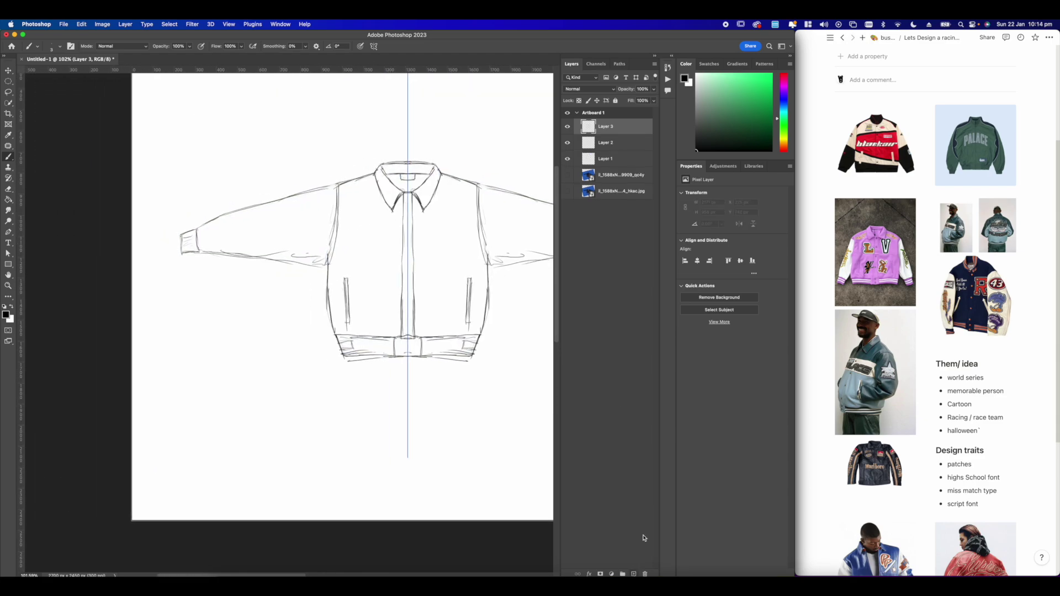
pyautogui.click(783, 74)
pyautogui.click(771, 74)
# - Sketch red panel lines curving along the sleeve and across the chest, checking the reference photo briefly
pyautogui.moveTo(194, 239); pyautogui.dragTo(157, 254)
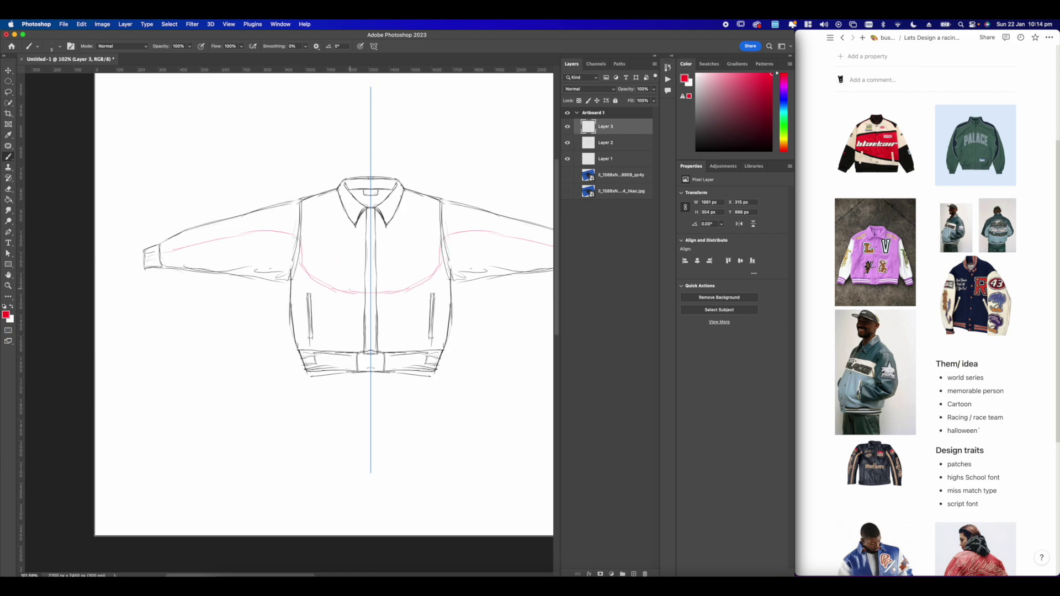
pyautogui.moveTo(256, 240); pyautogui.dragTo(262, 259)
pyautogui.click(568, 175)
pyautogui.click(568, 175)
pyautogui.moveTo(337, 302)
pyautogui.mouseDown()
pyautogui.moveTo(335, 262)
pyautogui.moveTo(328, 319)
pyautogui.moveTo(307, 352)
pyautogui.moveTo(247, 352)
pyautogui.moveTo(393, 335)
pyautogui.mouseUp()
# - Outline the cuff in red and strengthen the red lines at the sleeve and shoulder
pyautogui.moveTo(222, 258); pyautogui.dragTo(225, 274)
pyautogui.moveTo(393, 247); pyautogui.dragTo(253, 243)
pyautogui.moveTo(235, 205); pyautogui.dragTo(211, 212)
pyautogui.moveTo(311, 272)
pyautogui.mouseDown()
pyautogui.moveTo(412, 291)
pyautogui.moveTo(353, 272)
pyautogui.moveTo(477, 268)
pyautogui.mouseUp()
pyautogui.moveTo(232, 272); pyautogui.dragTo(230, 252)
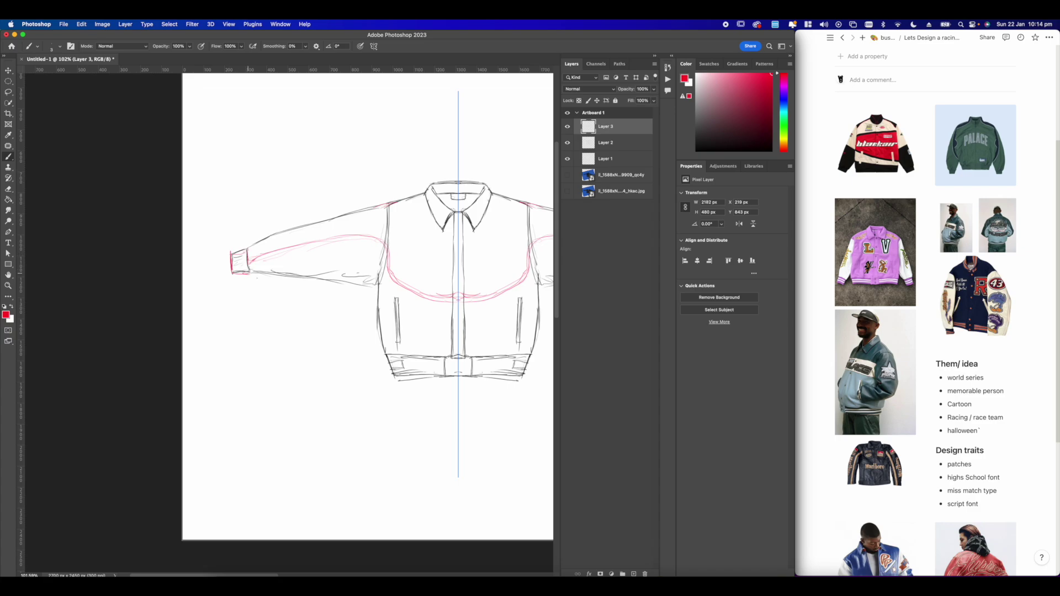
# - Trace the waistband side tabs and the front placket edges in red, undoing the last extra strokes
pyautogui.moveTo(381, 293); pyautogui.dragTo(320, 244)
pyautogui.moveTo(334, 315); pyautogui.dragTo(338, 316)
pyautogui.moveTo(353, 326)
pyautogui.mouseDown()
pyautogui.moveTo(326, 313)
pyautogui.moveTo(322, 341)
pyautogui.mouseUp()
pyautogui.moveTo(362, 178); pyautogui.dragTo(361, 221)
pyautogui.moveTo(361, 225); pyautogui.dragTo(360, 320)
pyautogui.moveTo(327, 167); pyautogui.dragTo(330, 234)
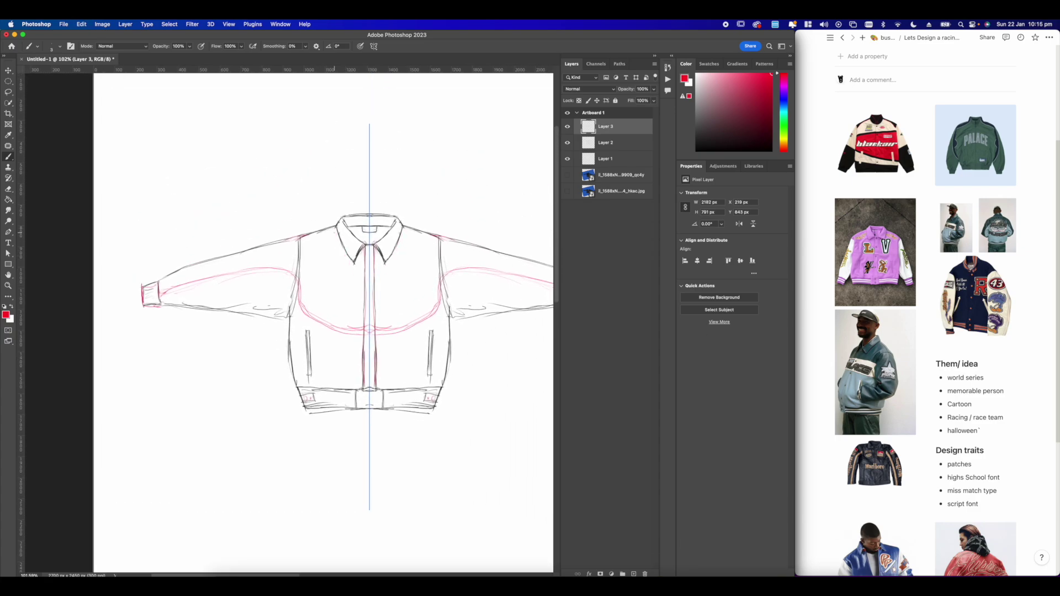
pyautogui.press('super+z')
pyautogui.press('super+z')
# - Turn off the vertical paint symmetry
pyautogui.scroll(-3, 370, 270)
pyautogui.scroll(2, 369, 270)
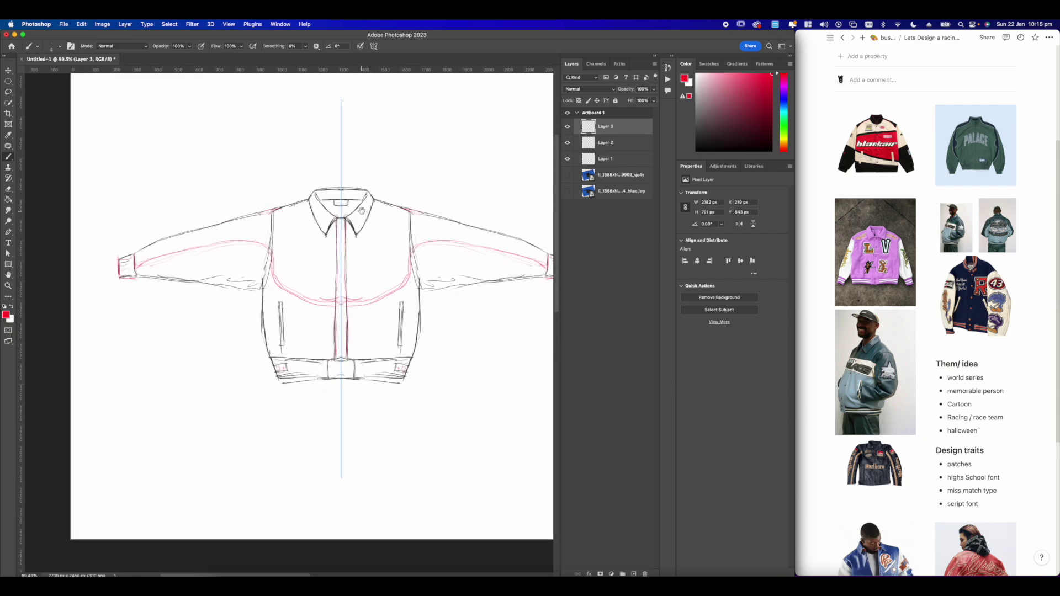
pyautogui.click(374, 46)
pyautogui.click(412, 46)
# - Group the black jacket outline layer together with the red panel line layer
pyautogui.scroll(-3, 335, 288)
pyautogui.click(567, 142)
pyautogui.click(568, 142)
pyautogui.keyDown('shift'); pyautogui.click(603, 137); pyautogui.keyUp('shift')
pyautogui.press('super+g')
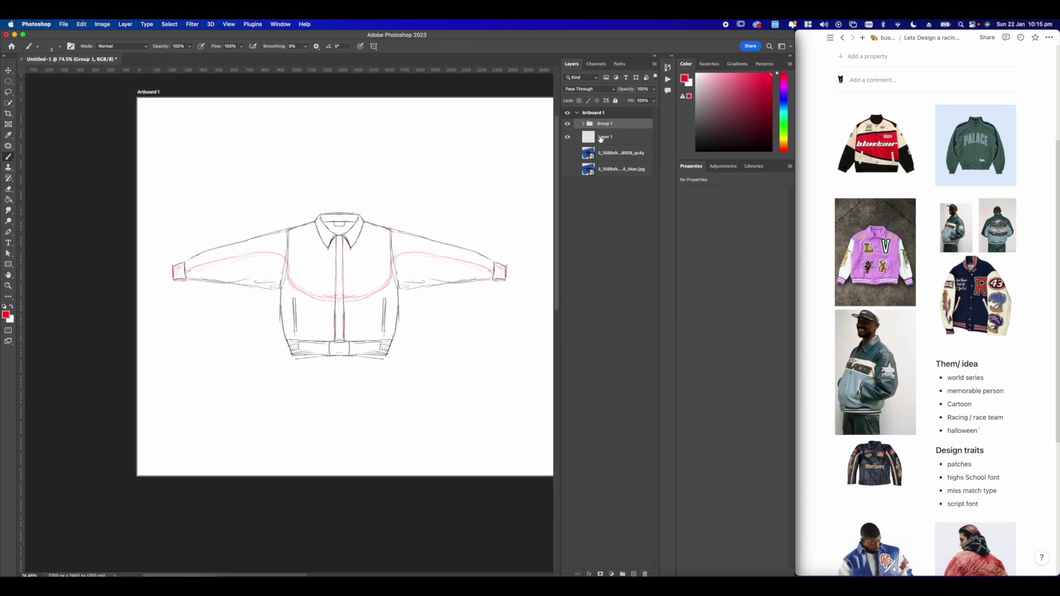
# - Make a smart object copy of the jacket sketch group and hide the original group
pyautogui.click(603, 138)
pyautogui.click(567, 141)
pyautogui.moveTo(568, 142); pyautogui.dragTo(593, 131)
pyautogui.scroll(-1, 369, 231)
pyautogui.scroll(2, 369, 231)
pyautogui.click(567, 124)
pyautogui.rightClick(608, 133)
pyautogui.click(631, 259)
pyautogui.scroll(5, 381, 175)
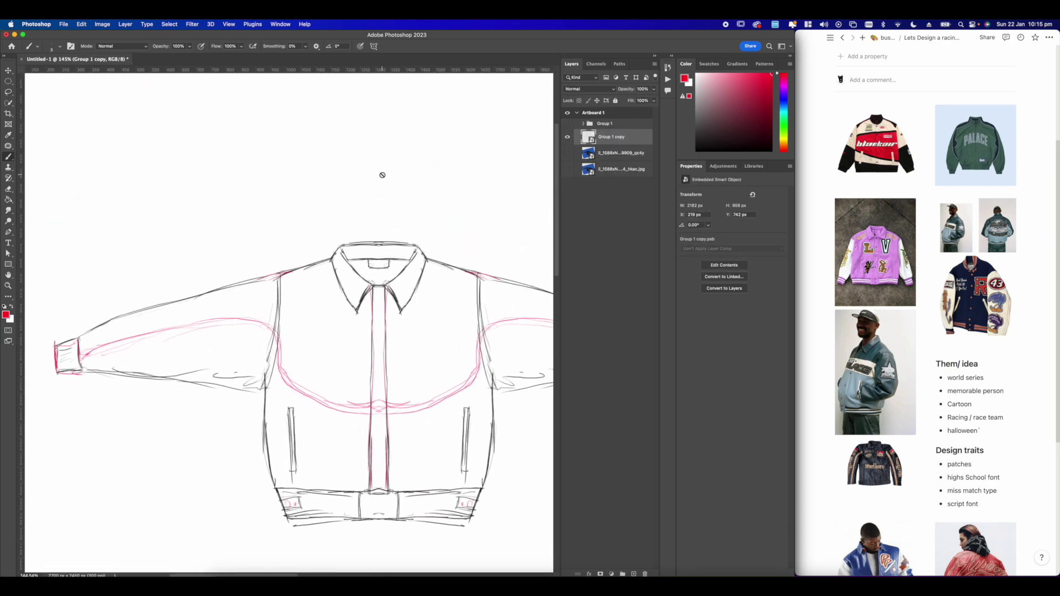
# - Rasterize the group copy and erase the front collar points, placket, pockets and waistband tabs to leave a back view
pyautogui.press('e')
pyautogui.click(509, 238)
pyautogui.press('Return')
pyautogui.moveTo(332, 260); pyautogui.dragTo(340, 371)
pyautogui.moveTo(264, 371); pyautogui.dragTo(265, 430)
pyautogui.moveTo(343, 449); pyautogui.dragTo(332, 409)
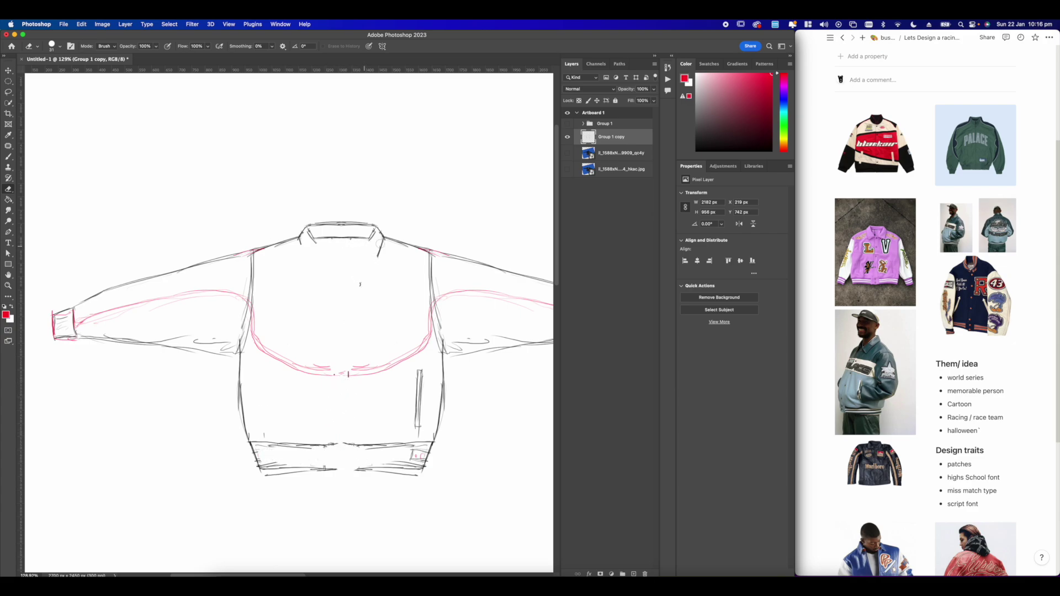
pyautogui.moveTo(414, 456); pyautogui.dragTo(423, 456)
# - Close the gap in the back view's waistband with black brush lines
pyautogui.press('b')
pyautogui.press('d')
pyautogui.moveTo(328, 470); pyautogui.dragTo(357, 470)
# - Show the original sketch group again and take a screenshot of the front view
pyautogui.click(567, 124)
pyautogui.click(605, 124)
pyautogui.press('super+shift+4')
pyautogui.moveTo(133, 201)
pyautogui.mouseDown()
pyautogui.moveTo(554, 395)
pyautogui.moveTo(541, 406)
pyautogui.moveTo(552, 412)
pyautogui.mouseUp()
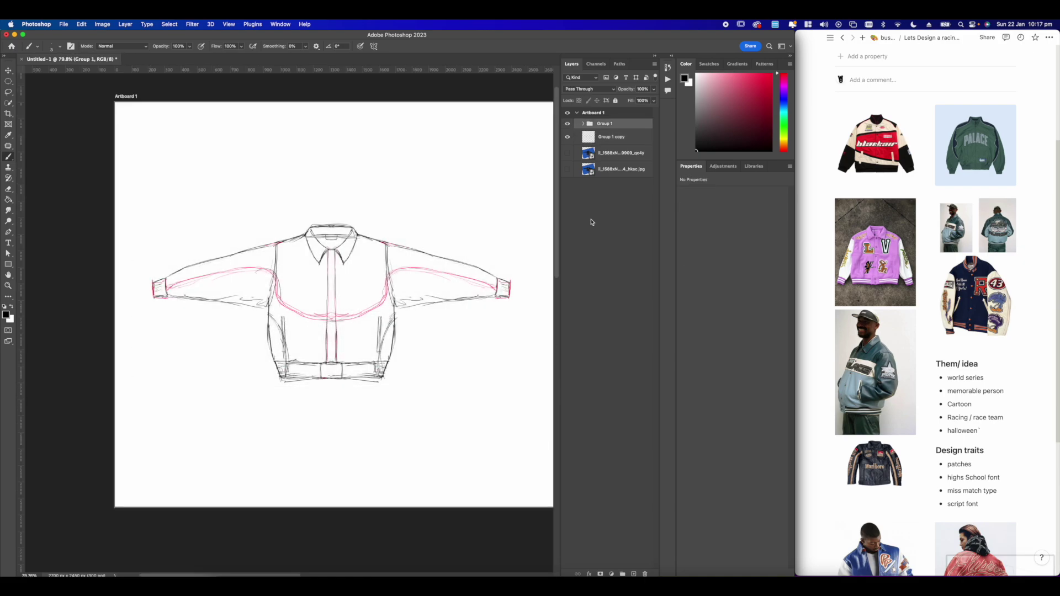
# - Hide the front sketch group and take a screenshot of the back view
pyautogui.click(566, 123)
pyautogui.click(603, 138)
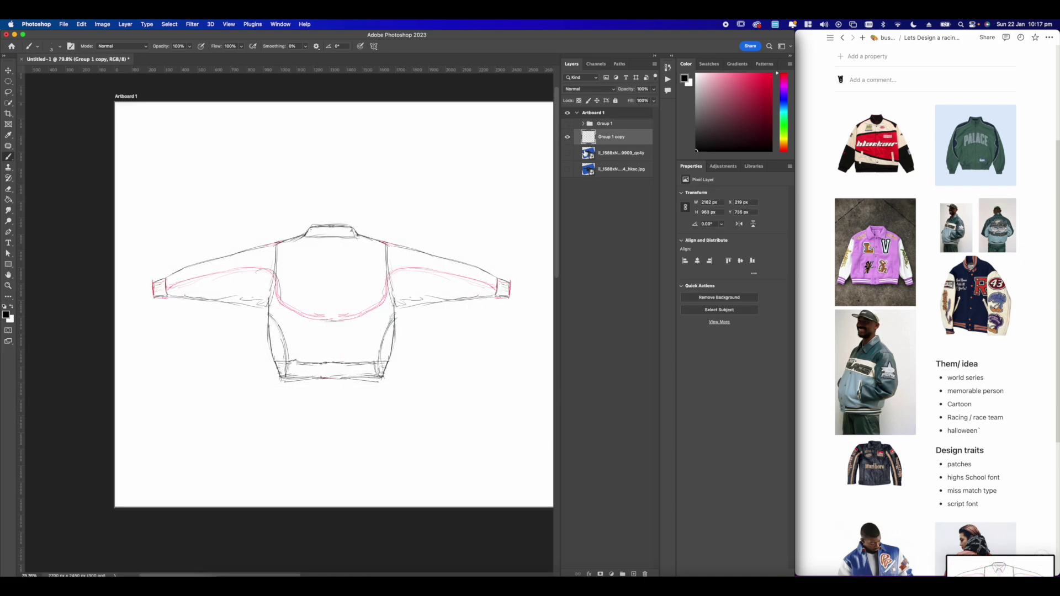
pyautogui.press('super+shift+r')
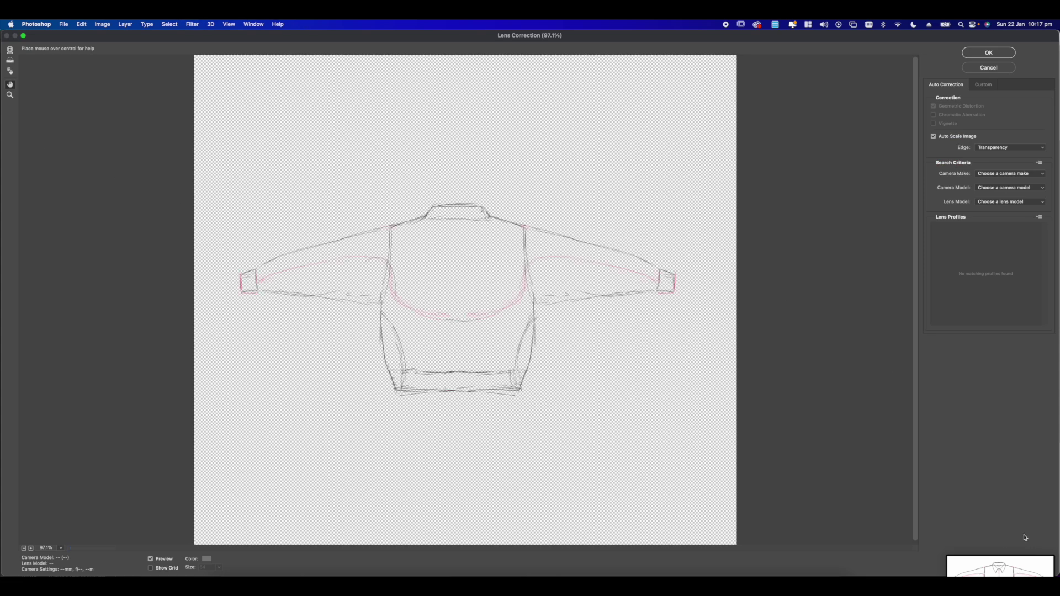
pyautogui.click(988, 68)
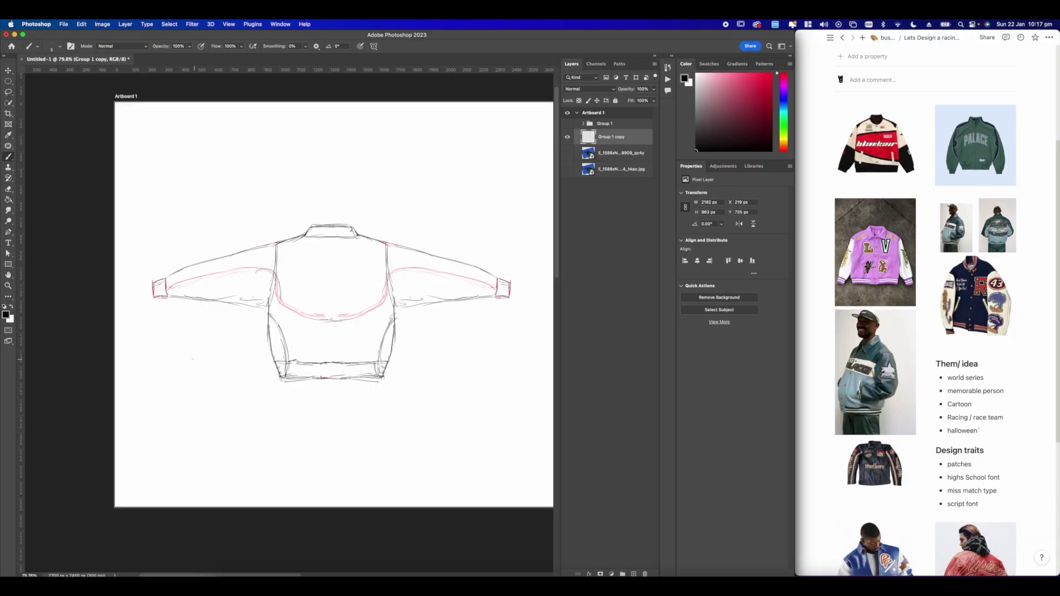
pyautogui.moveTo(138, 215); pyautogui.dragTo(545, 411)
# - Switch to Illustrator and lay out the captured jacket sketches on the Racing jacket artboard
pyautogui.click(516, 586)
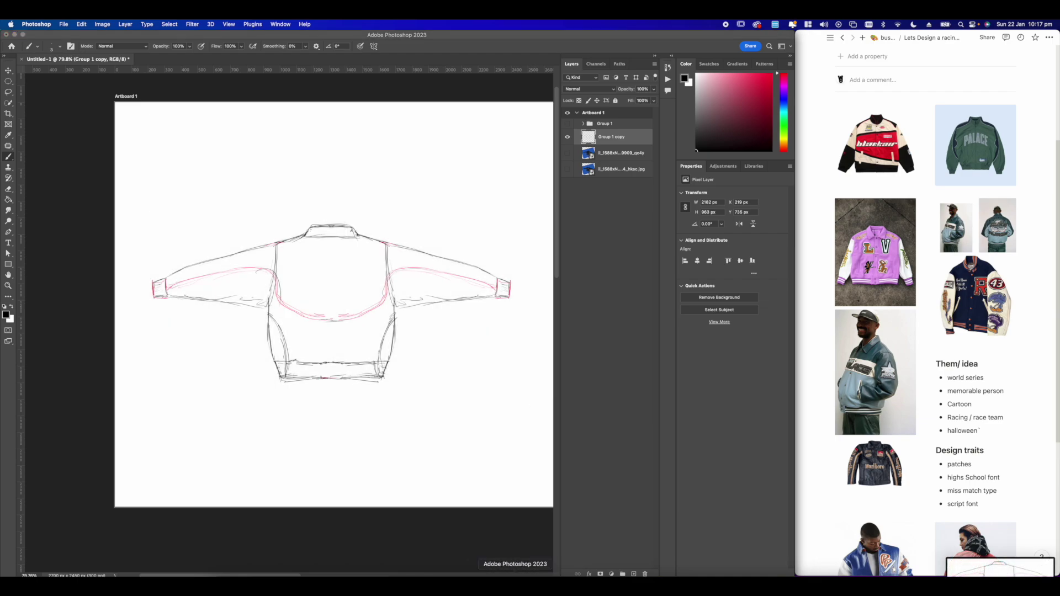
pyautogui.moveTo(401, 195); pyautogui.dragTo(342, 182)
pyautogui.scroll(-10, 339, 183)
pyautogui.press('super+a')
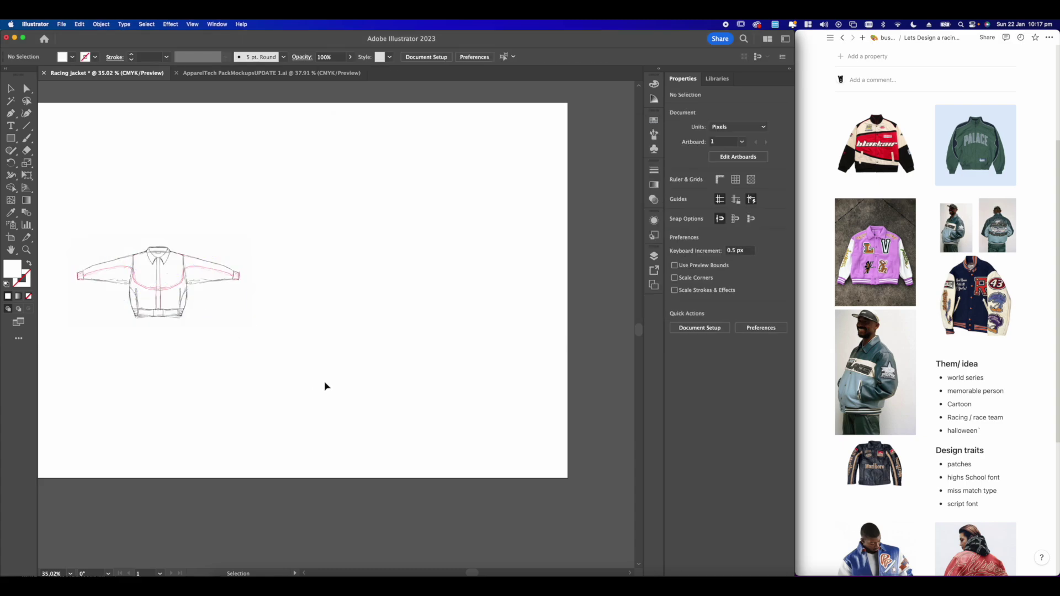
pyautogui.moveTo(326, 387)
pyautogui.mouseDown()
pyautogui.moveTo(322, 307)
pyautogui.moveTo(584, 170)
pyautogui.mouseUp()
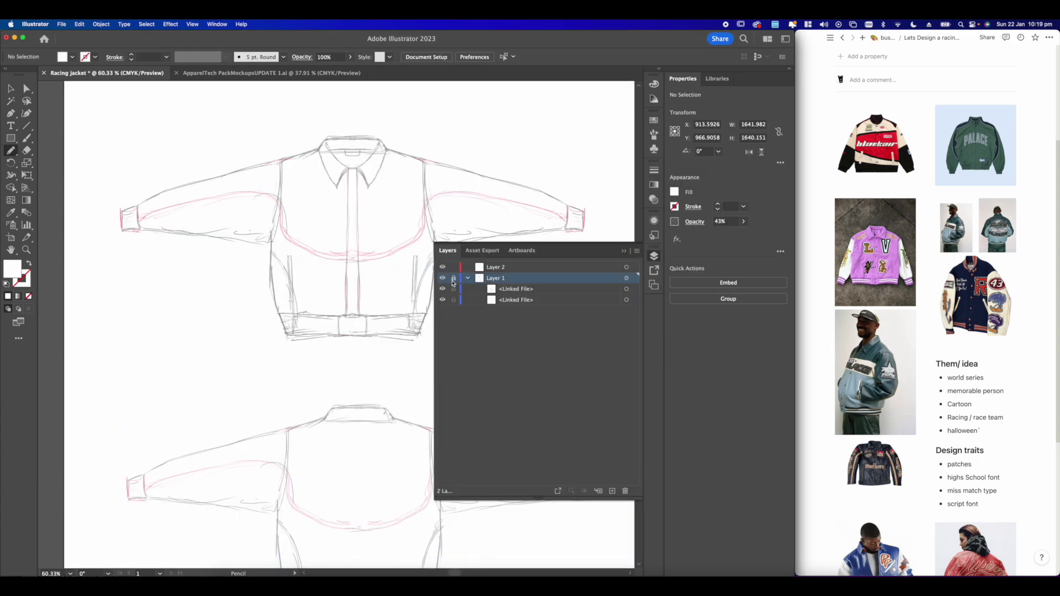
# - Lock Layer 1 with the placed sketches and make Layer 2 the active layer
pyautogui.click(453, 278)
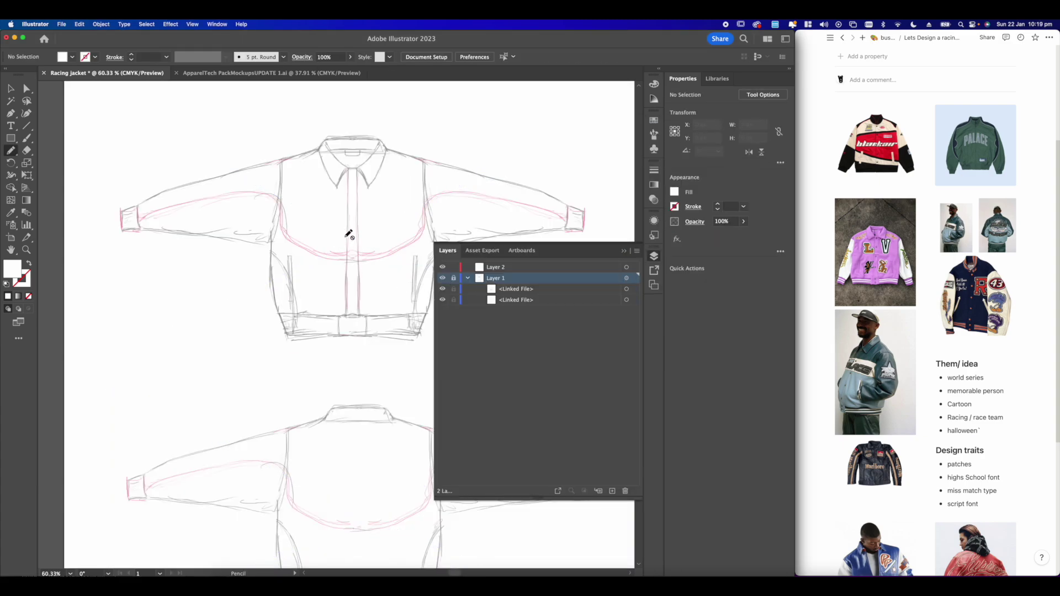
pyautogui.click(495, 266)
# - Set up the Pencil tool with no fill and a black 2 pt stroke
pyautogui.scroll(-3, 246, 204)
pyautogui.scroll(5, 259, 213)
pyautogui.scroll(2, 260, 213)
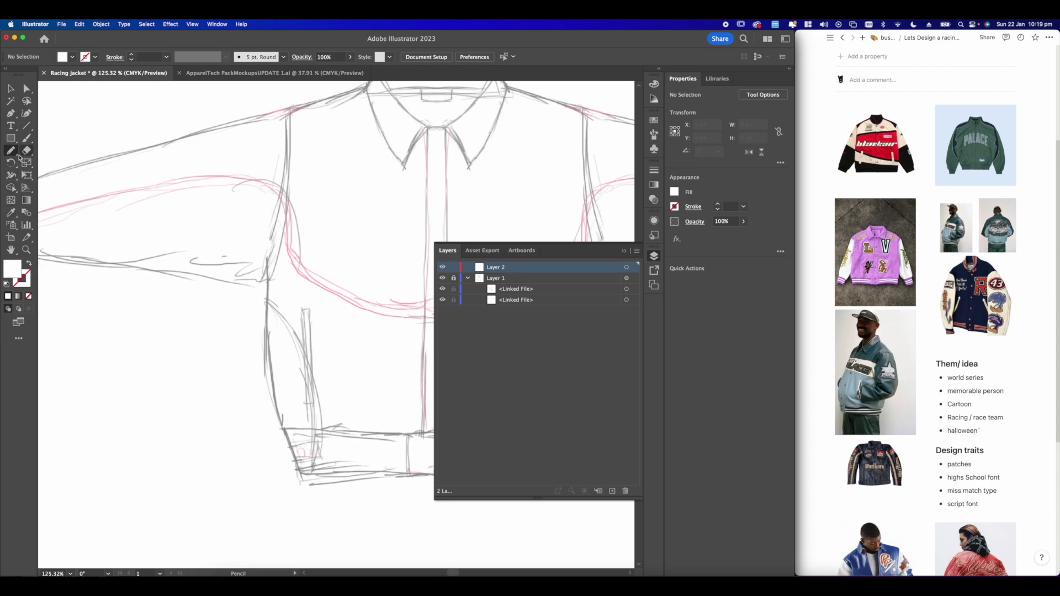
pyautogui.press('p')
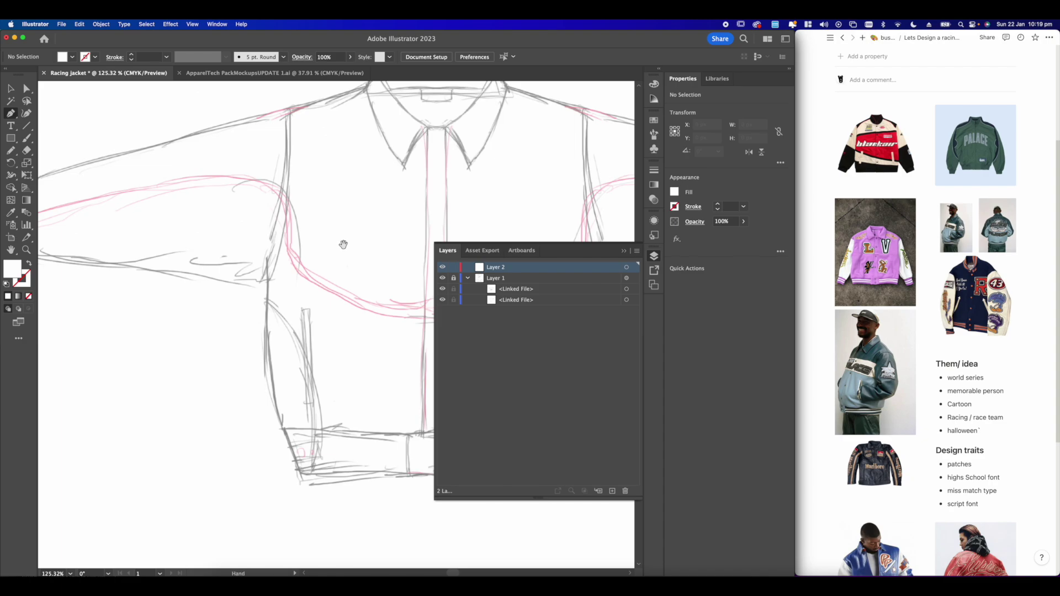
pyautogui.moveTo(343, 244); pyautogui.dragTo(297, 232)
pyautogui.press('n')
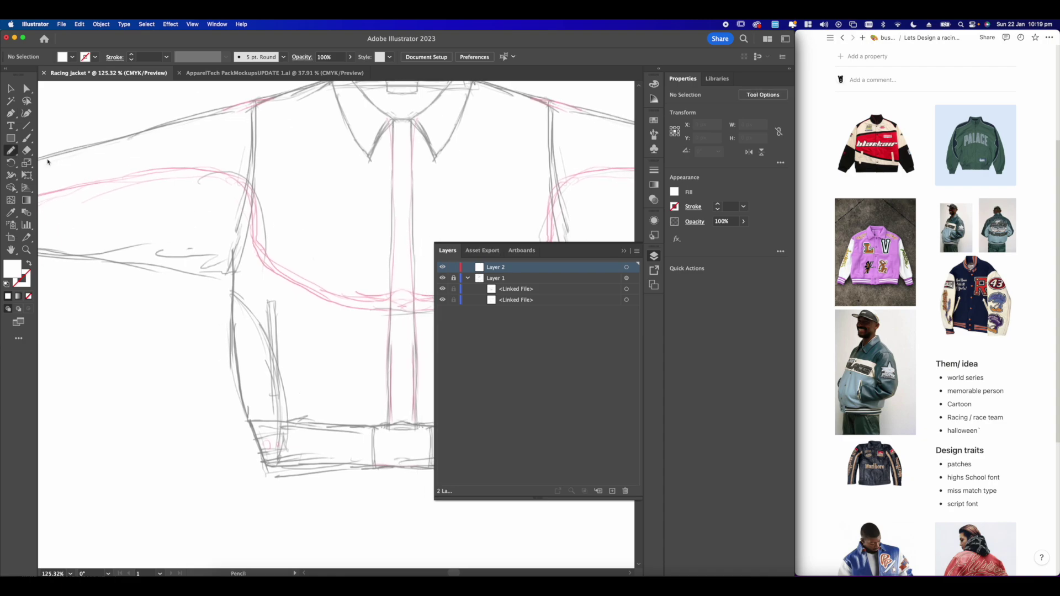
pyautogui.click(674, 192)
pyautogui.click(563, 211)
pyautogui.click(717, 204)
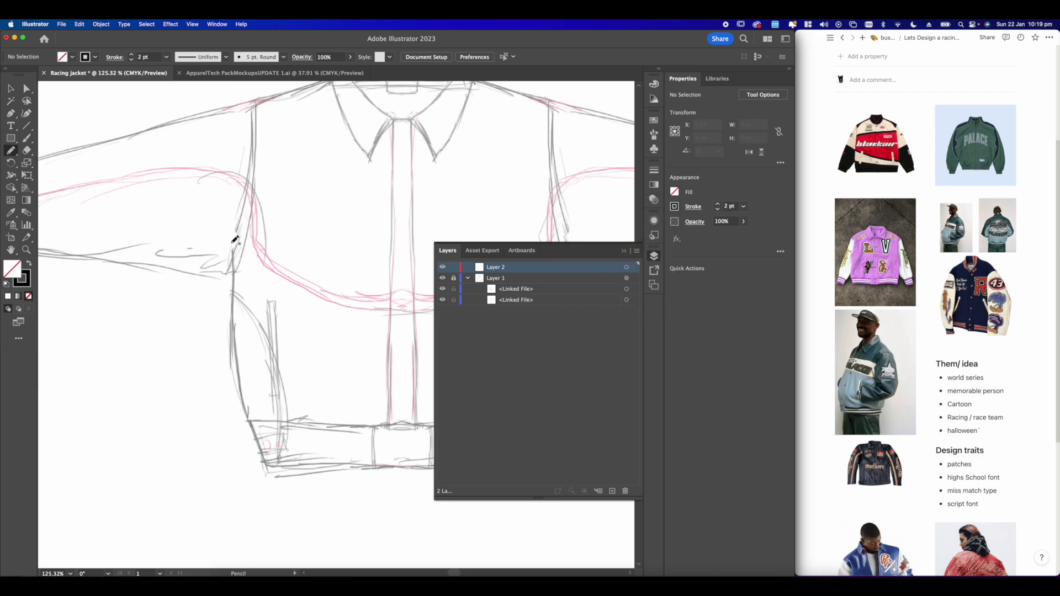
# - Trace the left edge of the front jacket body from underarm to waistband with the Pencil, about 221 px tall
pyautogui.moveTo(268, 225); pyautogui.dragTo(296, 243)
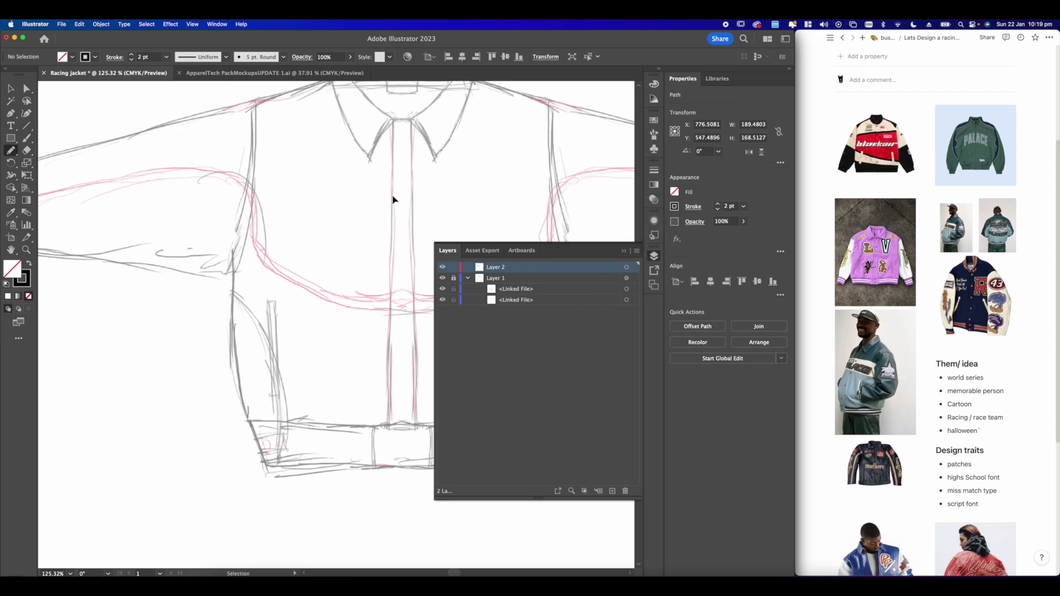
pyautogui.press('super+z')
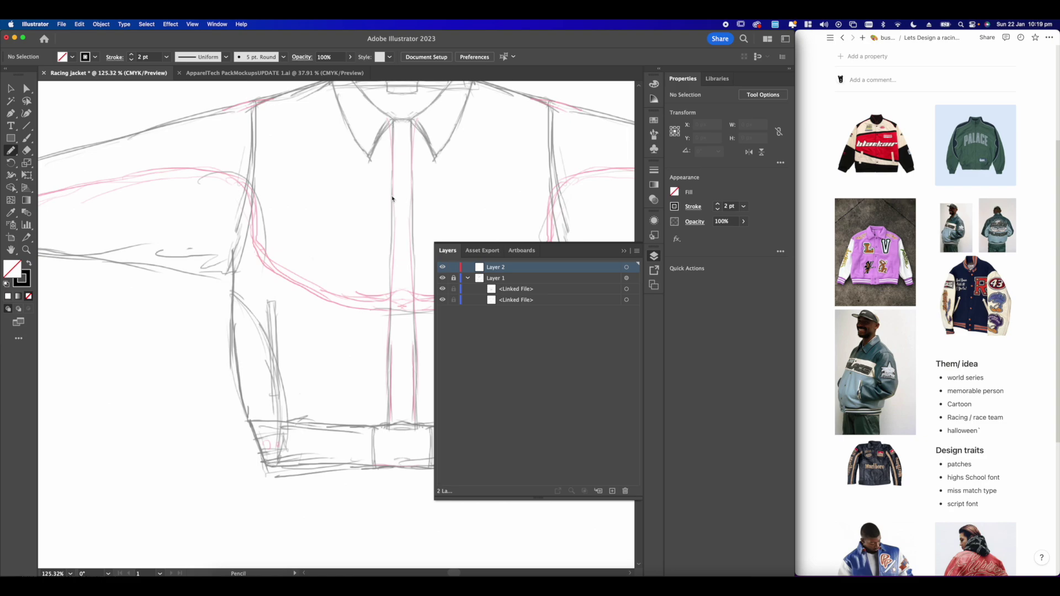
pyautogui.scroll(3, 276, 271)
pyautogui.press('space')
pyautogui.moveTo(341, 412); pyautogui.dragTo(335, 408)
pyautogui.moveTo(236, 300)
pyautogui.mouseDown()
pyautogui.moveTo(236, 342)
pyautogui.moveTo(206, 325)
pyautogui.mouseUp()
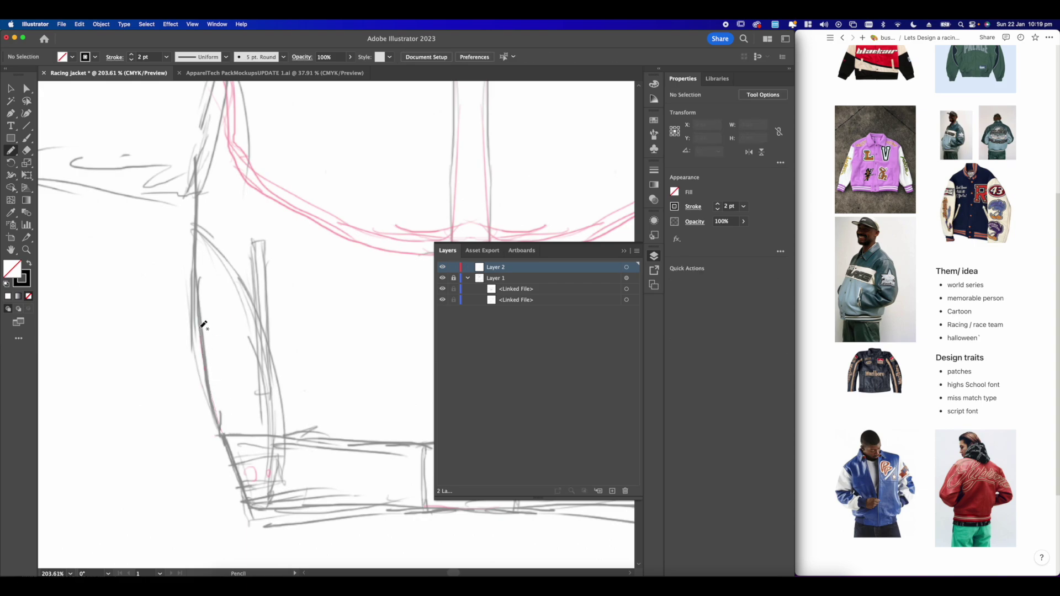
pyautogui.moveTo(198, 195); pyautogui.dragTo(197, 193)
pyautogui.scroll(-5, 197, 232)
pyautogui.hscroll(4, 197, 231)
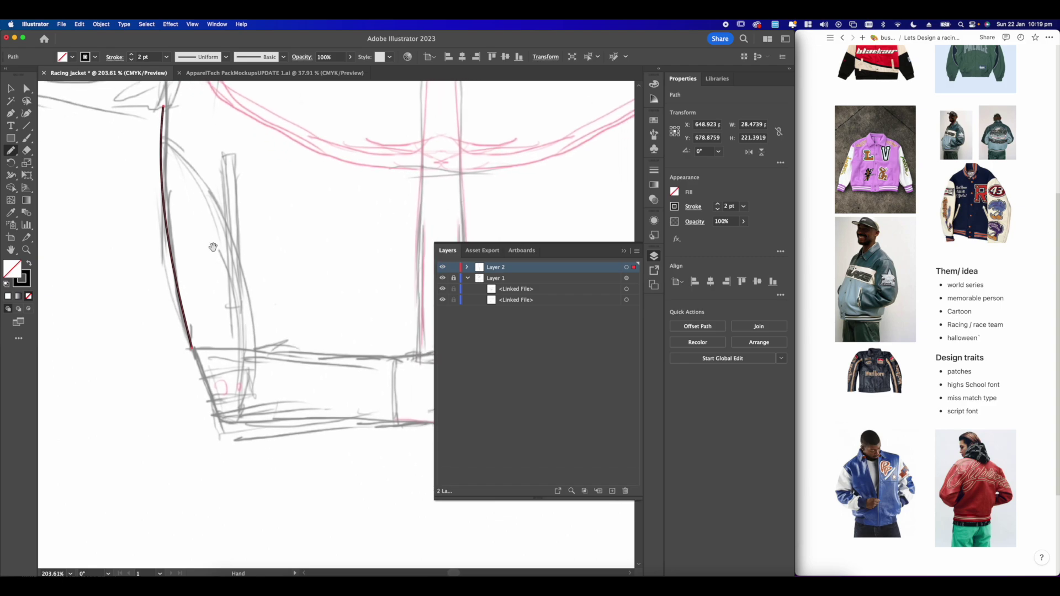
# - Draw a straight horizontal waistband seam about 207 px long from the body edge to the placket with the Pen tool
pyautogui.scroll(1, 196, 245)
pyautogui.hscroll(-2, 196, 246)
pyautogui.press('p')
pyautogui.click(111, 286)
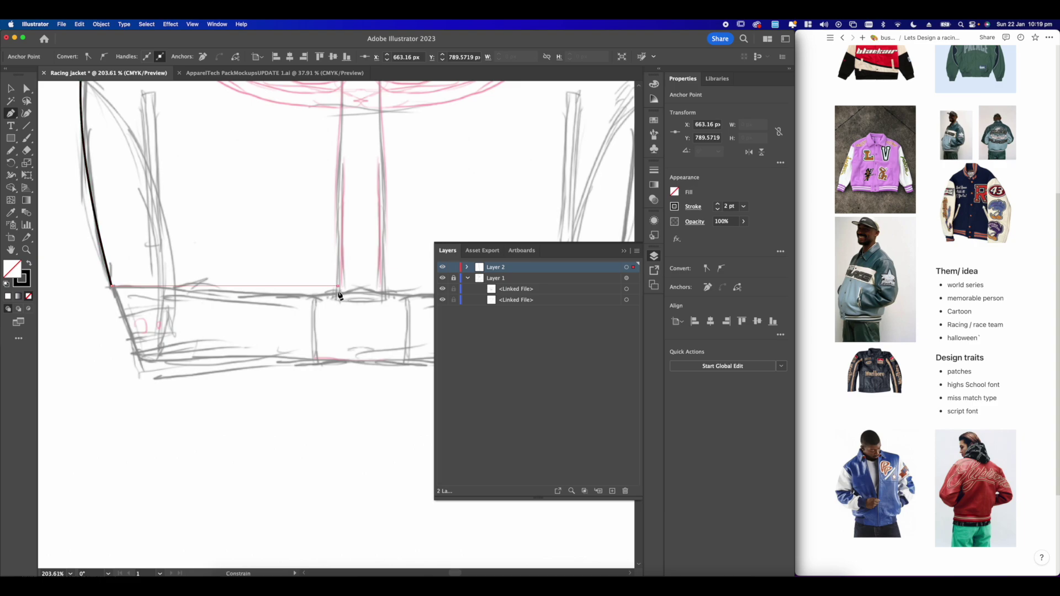
pyautogui.keyDown('shift'); pyautogui.click(341, 287); pyautogui.keyUp('shift')
pyautogui.scroll(-3, 338, 293)
pyautogui.moveTo(263, 296); pyautogui.dragTo(277, 297)
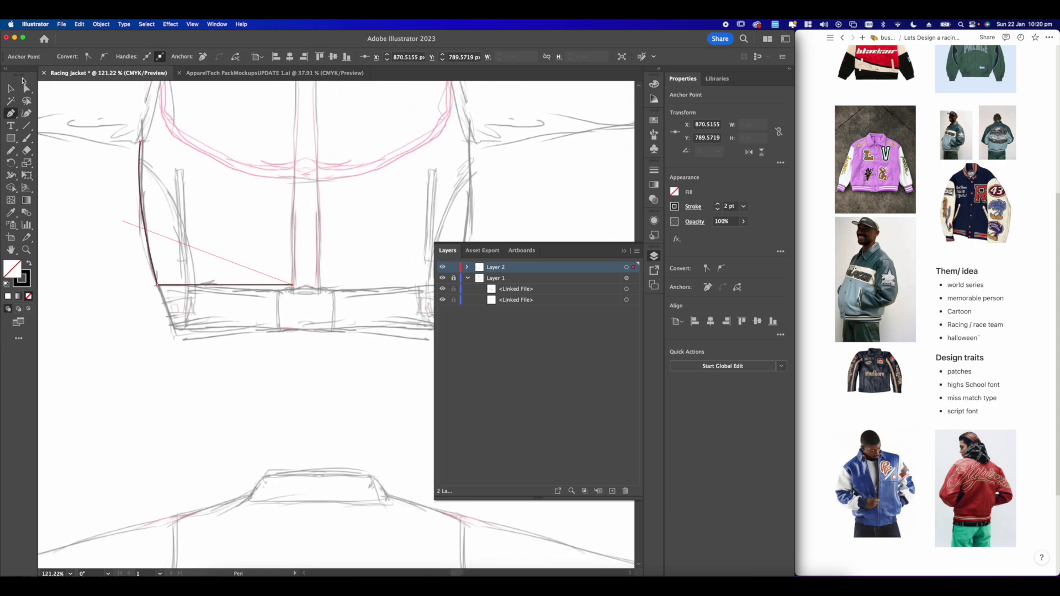
pyautogui.click(11, 88)
pyautogui.click(383, 390)
# - Trace the outer edge of the waistband below the left body line with the Pencil
pyautogui.scroll(3, 224, 310)
pyautogui.hscroll(-3, 224, 311)
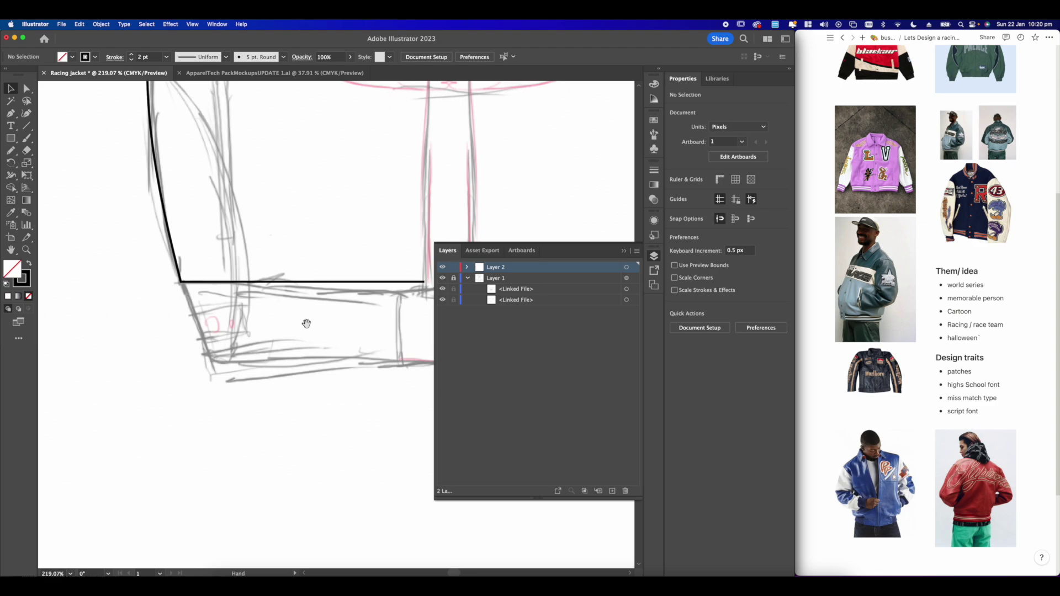
pyautogui.scroll(5, 204, 302)
pyautogui.moveTo(213, 301); pyautogui.dragTo(249, 301)
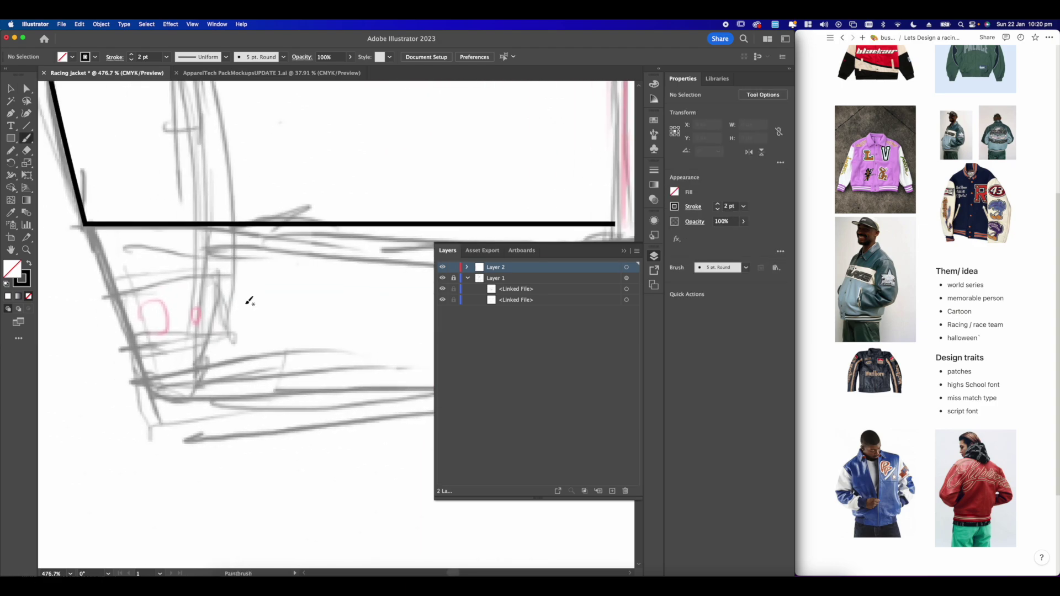
pyautogui.press('n')
pyautogui.moveTo(266, 360); pyautogui.dragTo(284, 346)
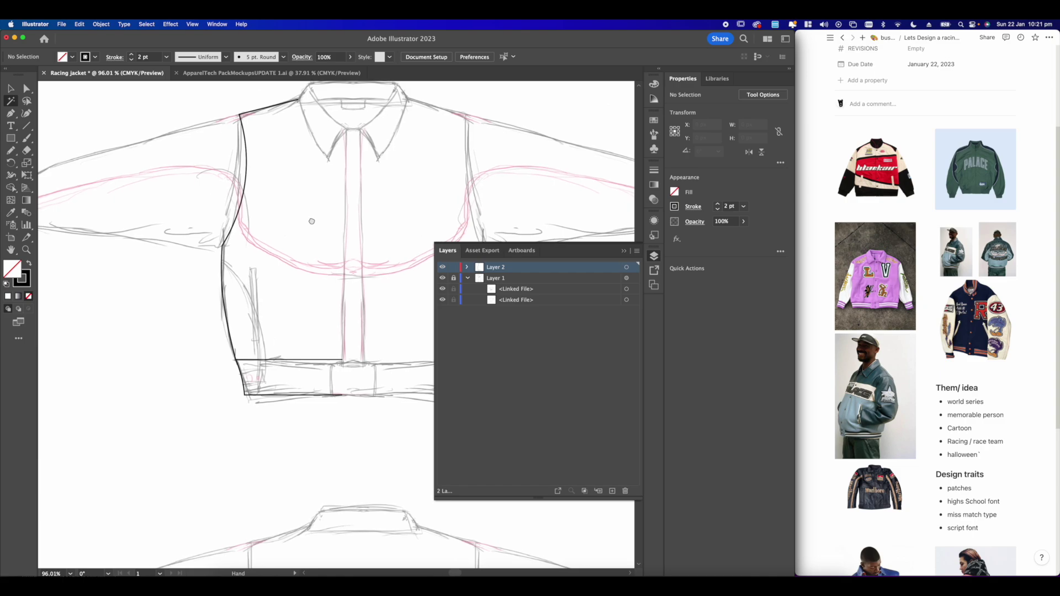
# - Draw a straight Pen line along the left sleeve's upper edge from the shoulder point to the cuff seam
pyautogui.hscroll(-5, 311, 221)
pyautogui.scroll(2, 311, 221)
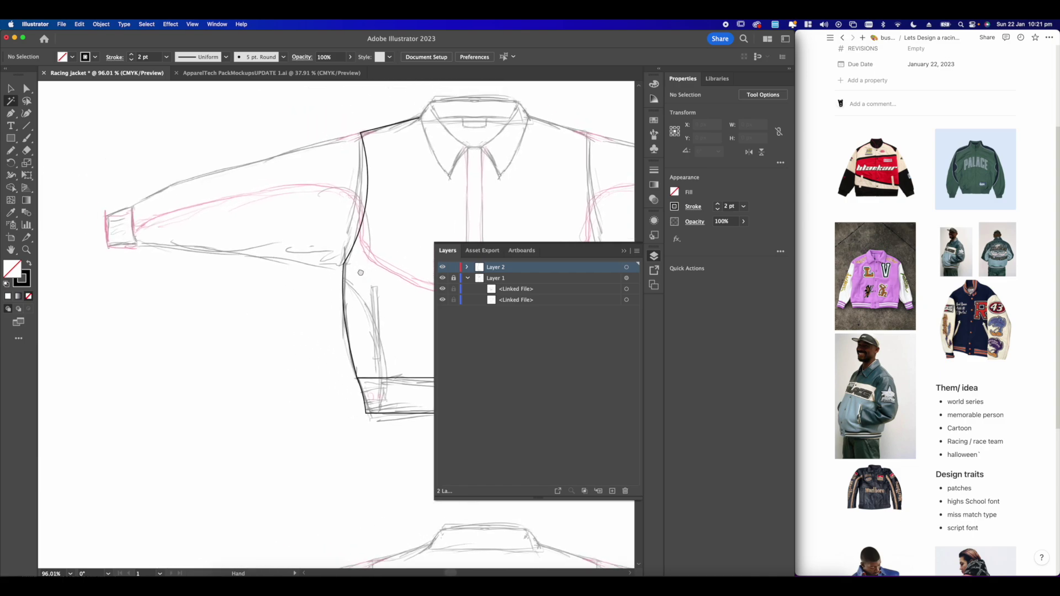
pyautogui.hscroll(-8, 309, 233)
pyautogui.press('p')
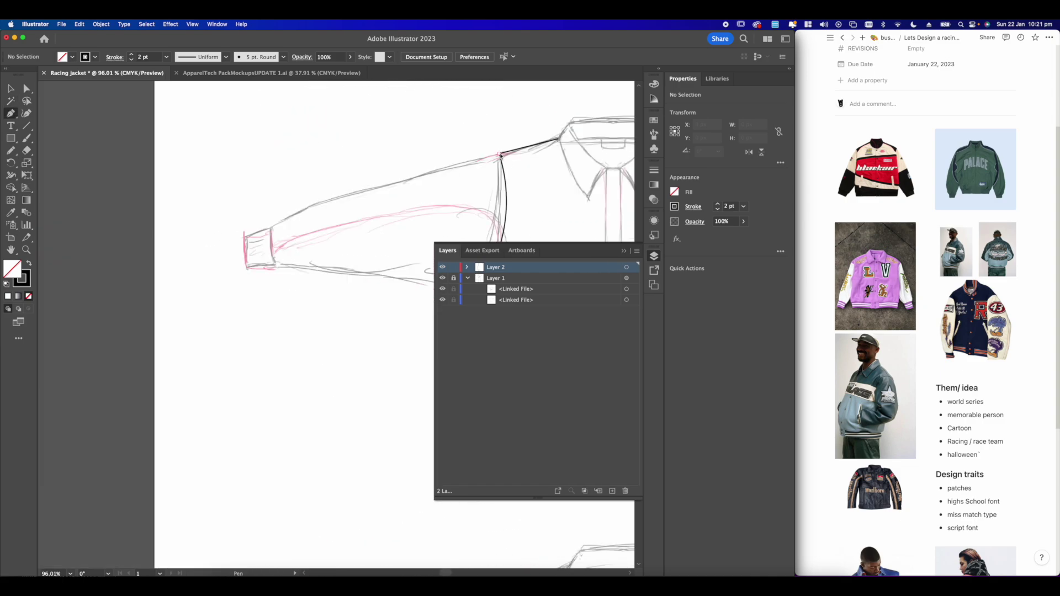
pyautogui.click(501, 158)
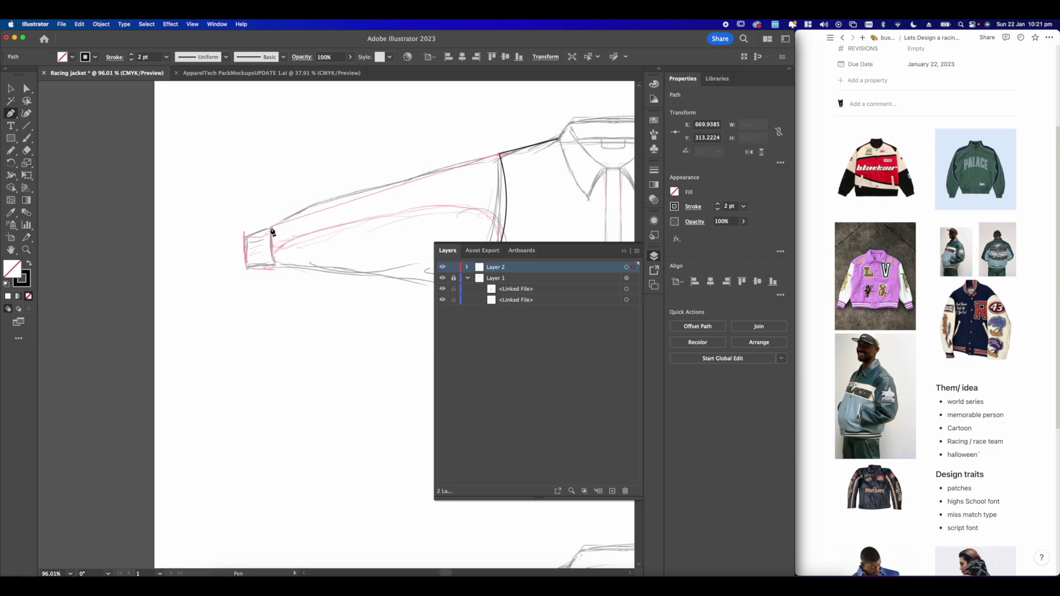
pyautogui.click(270, 227)
pyautogui.hscroll(3, 310, 217)
pyautogui.scroll(5, 348, 163)
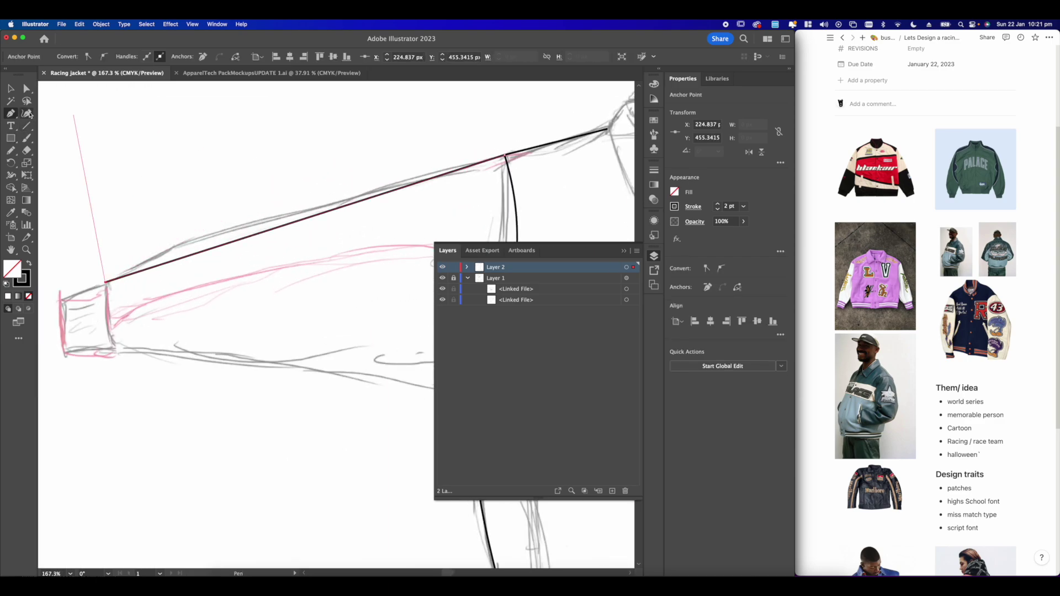
# - Bend the sleeve's upper line outward with the Curvature tool to follow the sketch, and deselect it
pyautogui.click(26, 114)
pyautogui.moveTo(299, 217); pyautogui.dragTo(180, 252)
pyautogui.scroll(1, 308, 201)
pyautogui.scroll(-9, 307, 200)
pyautogui.hscroll(3, 313, 201)
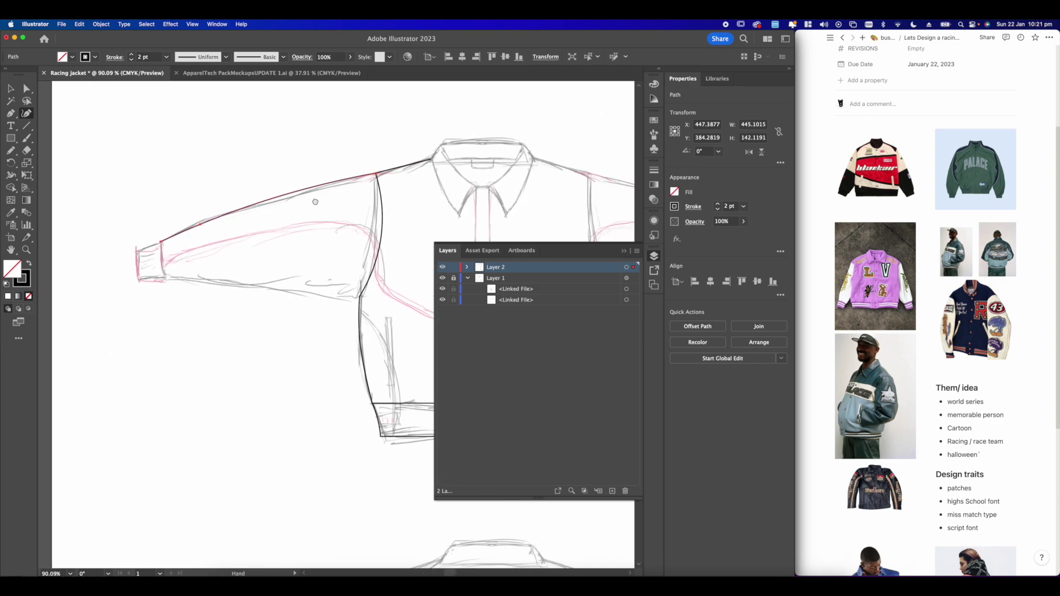
pyautogui.click(10, 90)
pyautogui.click(210, 153)
# - Draw a straight Pen line along the left sleeve's underside from the underarm to the cuff seam
pyautogui.scroll(-4, 211, 160)
pyautogui.hscroll(-1, 215, 227)
pyautogui.scroll(10, 202, 252)
pyautogui.hscroll(1, 201, 252)
pyautogui.press('p')
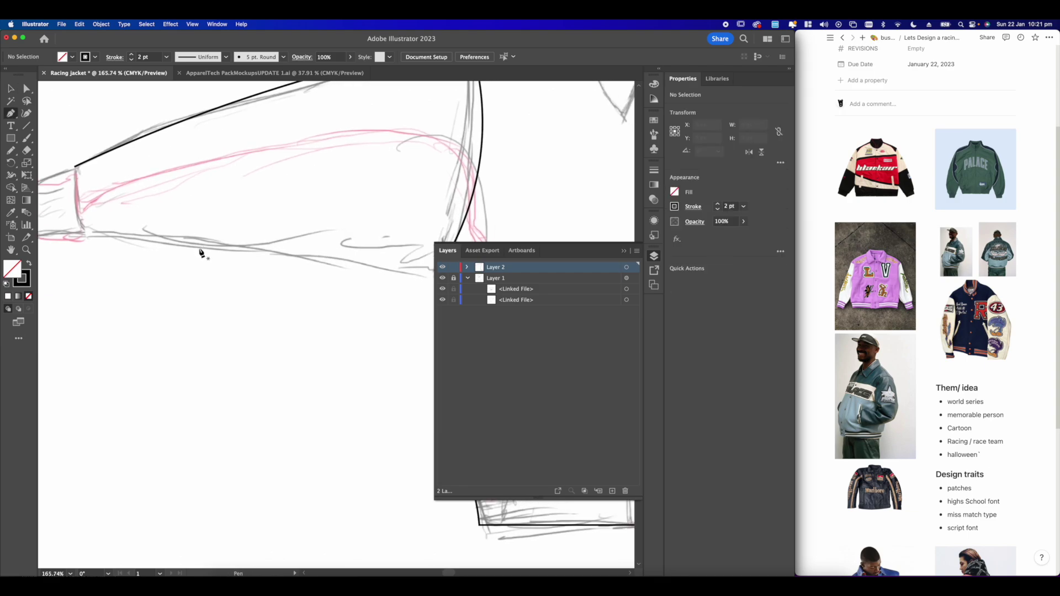
pyautogui.hscroll(3, 201, 254)
pyautogui.hscroll(-3, 276, 271)
pyautogui.scroll(1, 413, 300)
pyautogui.moveTo(376, 282); pyautogui.dragTo(326, 276)
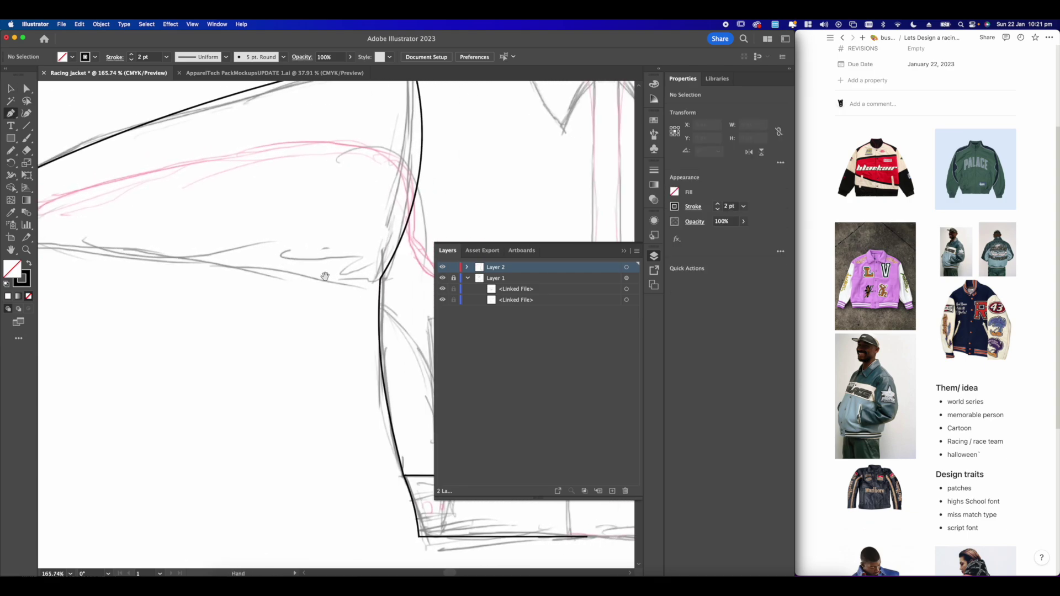
pyautogui.click(380, 279)
pyautogui.moveTo(83, 245); pyautogui.dragTo(174, 236)
pyautogui.click(182, 254)
pyautogui.hotkey('shift', '`')
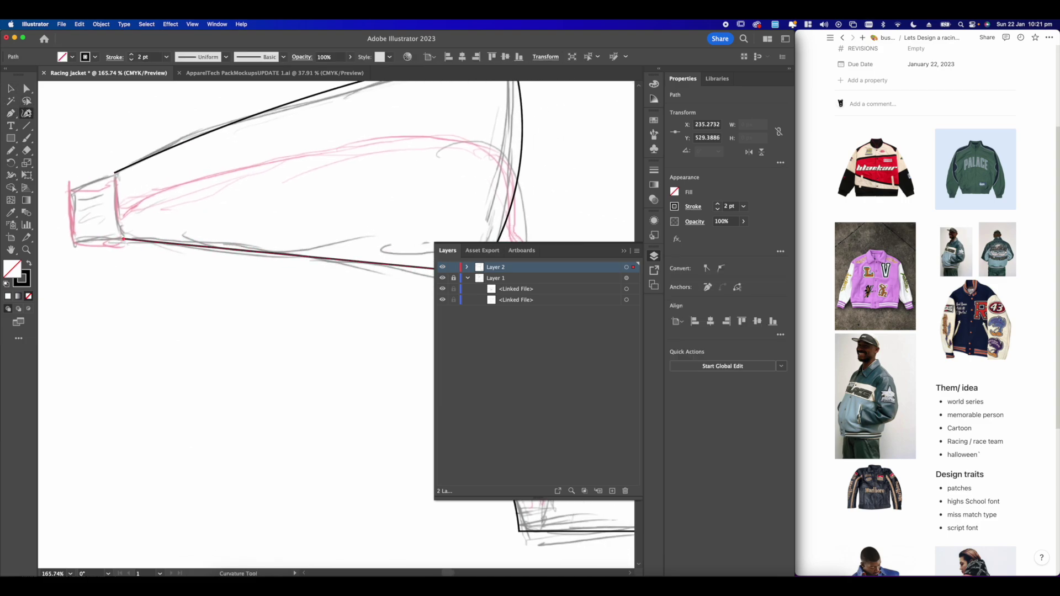
# - Bend the sleeve's underside line slightly downward with the Curvature tool to match the sketch
pyautogui.moveTo(315, 256); pyautogui.dragTo(272, 239)
pyautogui.moveTo(348, 240); pyautogui.dragTo(316, 292)
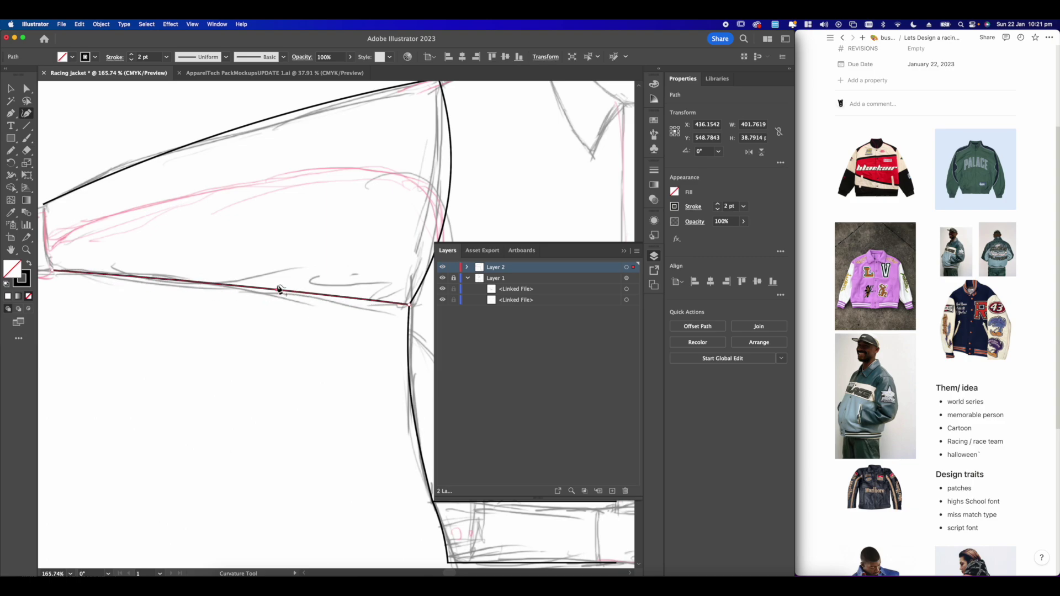
pyautogui.moveTo(280, 288); pyautogui.dragTo(274, 302)
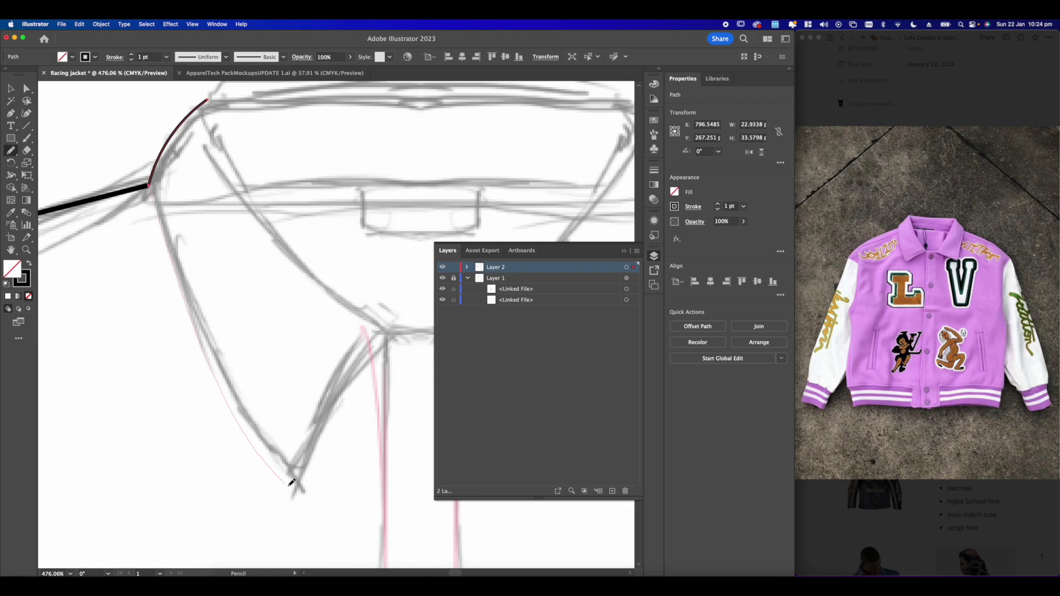
# - Try to trace the left collar's outer edge down to its point with the Pencil
pyautogui.moveTo(291, 483); pyautogui.dragTo(296, 488)
pyautogui.press('super+z')
# - Deselect the collar path and set the Pencil tool's fidelity one notch short of fully smooth
pyautogui.press('super+shift+a')
pyautogui.click(764, 95)
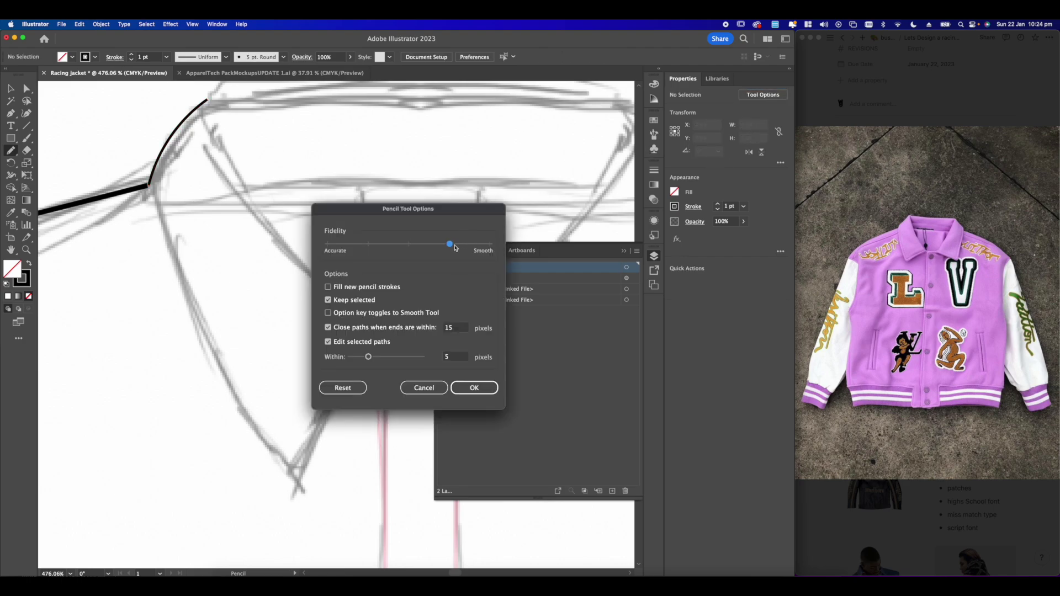
pyautogui.press('Return')
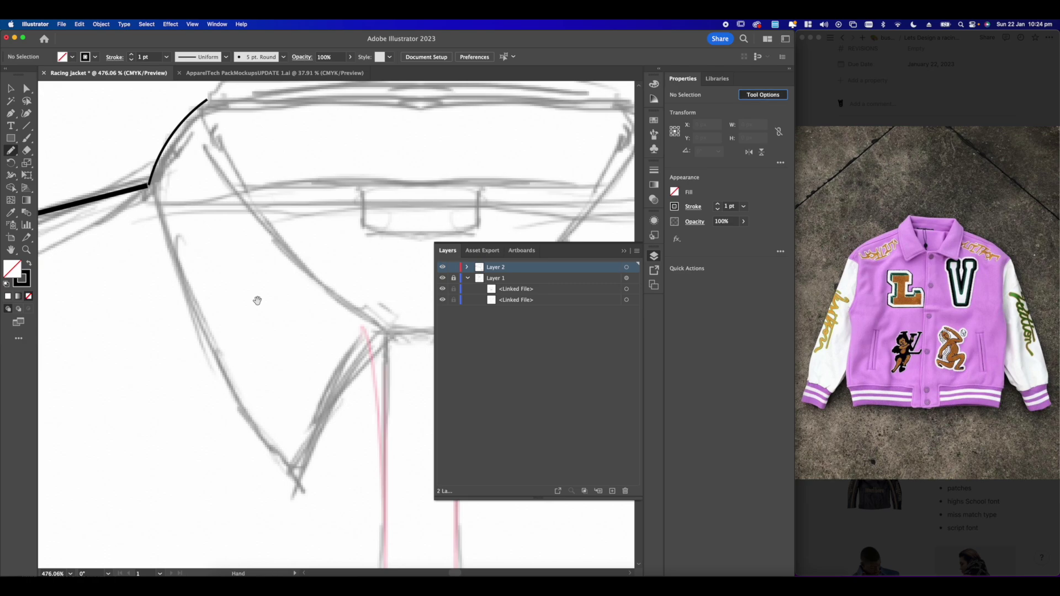
# - Trace the left collar's outer edge with the Pencil from the shoulder point to the collar tip, about 58 by 121 px
pyautogui.moveTo(148, 187); pyautogui.dragTo(160, 228)
pyautogui.moveTo(273, 469); pyautogui.dragTo(291, 485)
pyautogui.press('space')
pyautogui.moveTo(262, 357); pyautogui.dragTo(253, 317)
# - Move the top anchor of the collar's outer edge to meet the lower end of the neck curve
pyautogui.click(27, 88)
pyautogui.scroll(10, 305, 281)
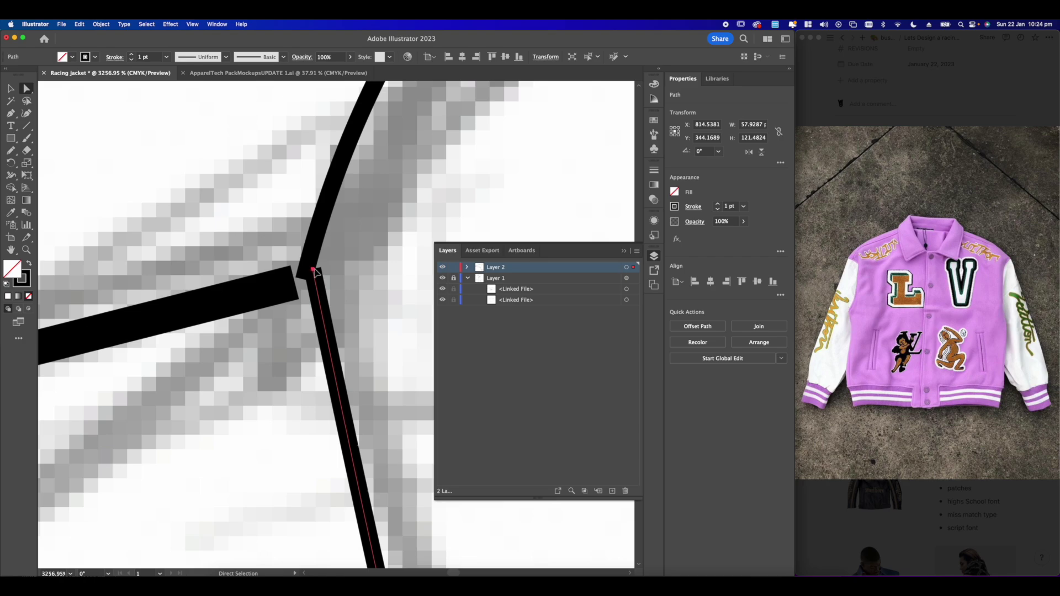
pyautogui.click(314, 269)
pyautogui.click(307, 277)
pyautogui.click(319, 282)
pyautogui.click(313, 271)
pyautogui.moveTo(313, 274); pyautogui.dragTo(303, 280)
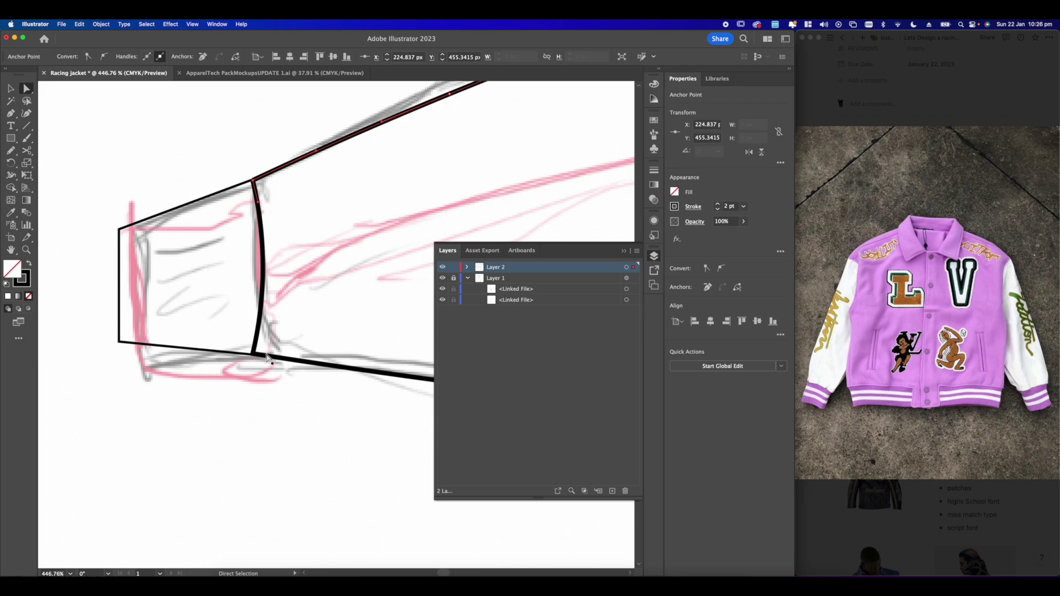
# - Cut the sleeve outline at the cuff seam's lower corner with the Scissors tool
pyautogui.scroll(3, 267, 357)
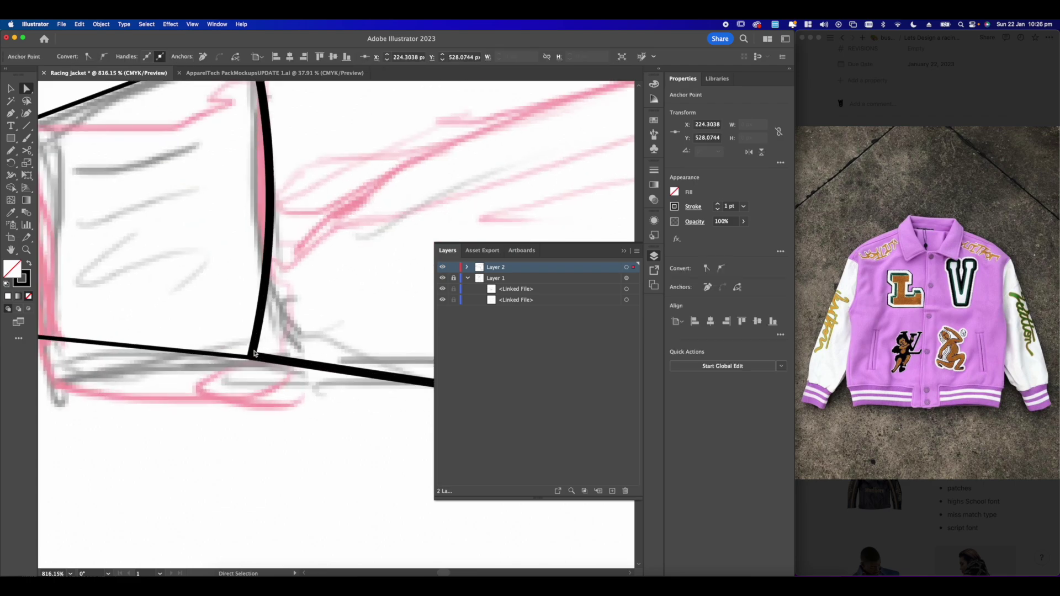
pyautogui.press('c')
pyautogui.click(249, 358)
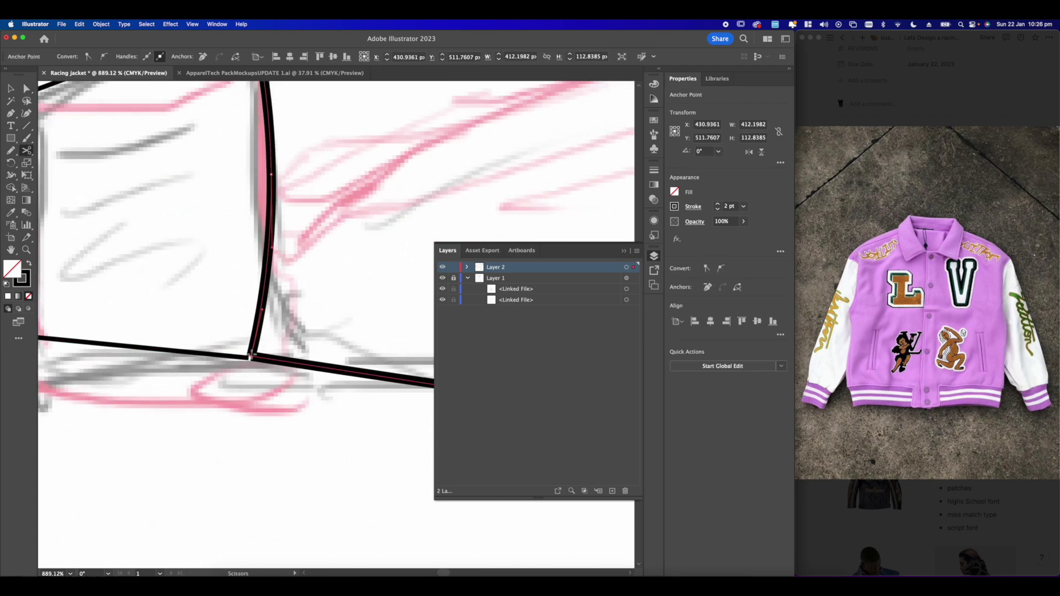
# - Duplicate the curved left cuff seam line about 4 px towards the sleeve
pyautogui.click(10, 89)
pyautogui.scroll(3, 218, 246)
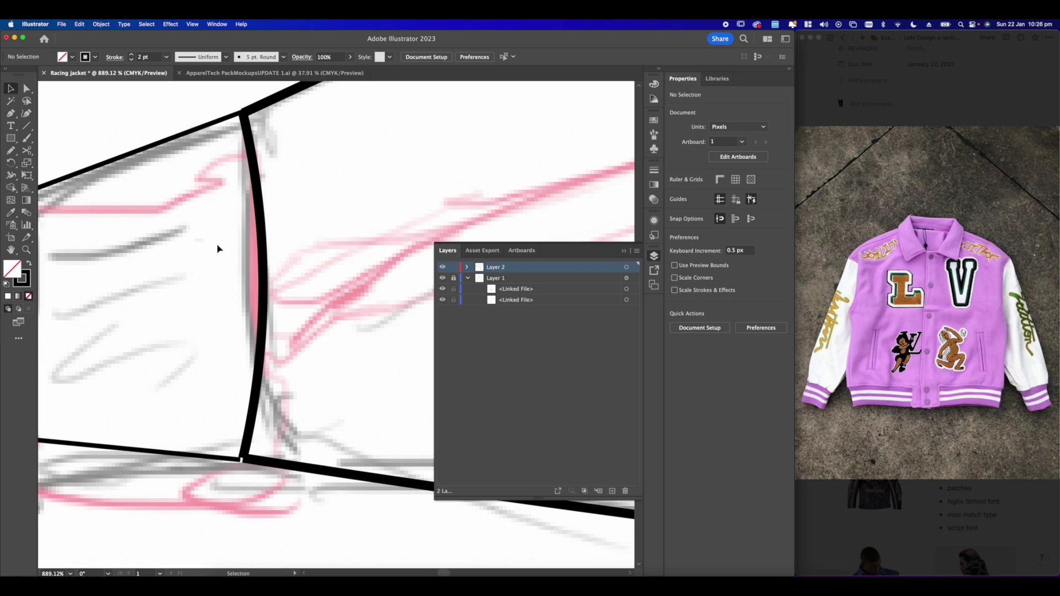
pyautogui.click(251, 244)
pyautogui.click(265, 259)
pyautogui.click(266, 269)
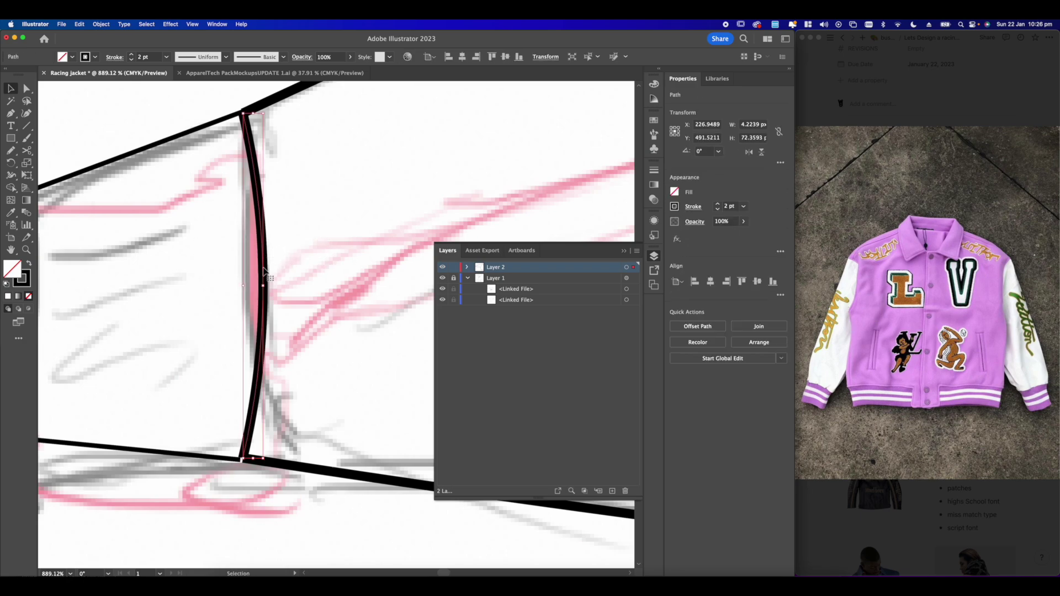
pyautogui.moveTo(262, 271); pyautogui.dragTo(285, 265)
pyautogui.press('cmd+z')
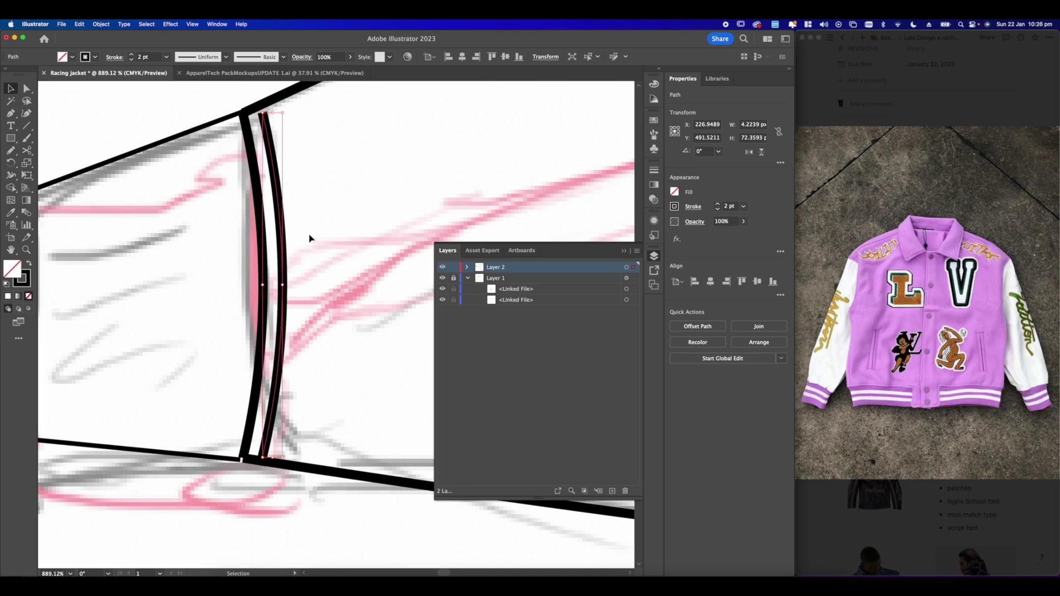
pyautogui.click(304, 245)
# - Adjust the duplicated seam's end anchors so the line meets the sleeve's upper and lower edges
pyautogui.scroll(3, 299, 241)
pyautogui.click(27, 89)
pyautogui.scroll(3, 275, 188)
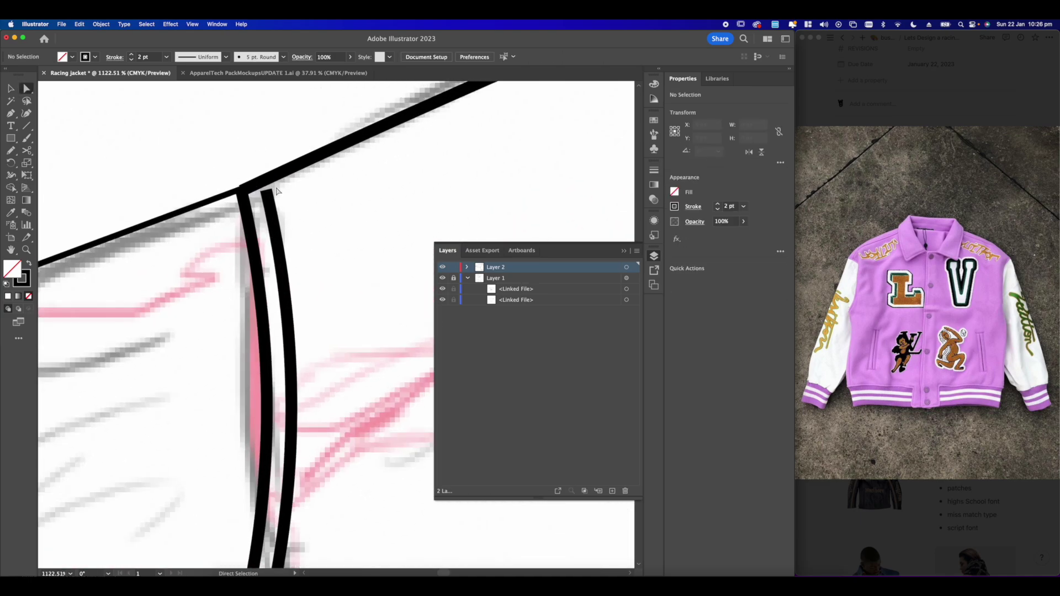
pyautogui.scroll(5, 269, 193)
pyautogui.click(267, 193)
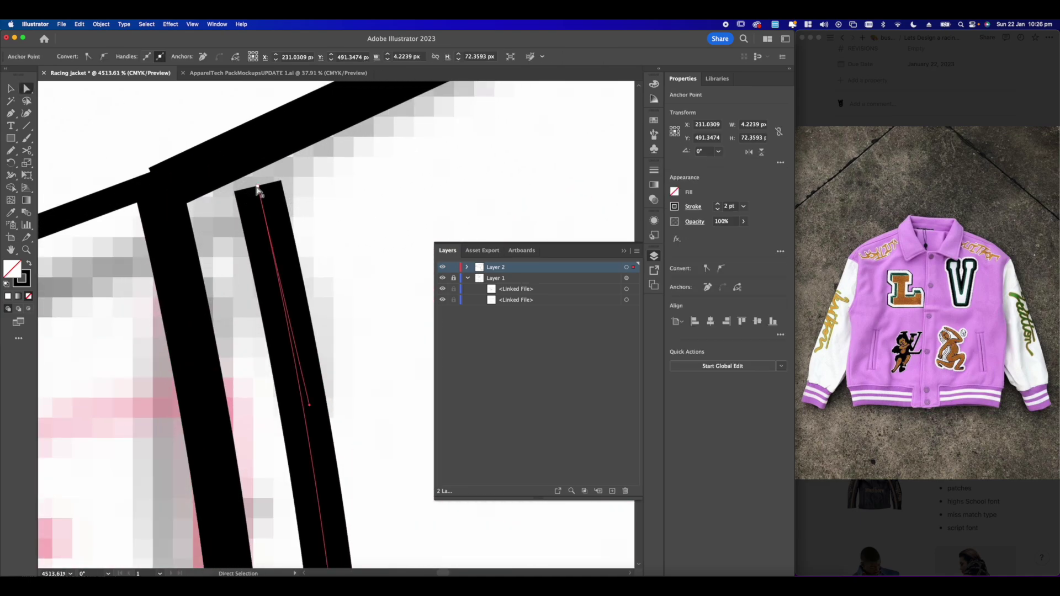
pyautogui.scroll(2, 260, 182)
pyautogui.moveTo(252, 167); pyautogui.dragTo(251, 166)
pyautogui.scroll(-5, 252, 166)
pyautogui.scroll(-6, 317, 166)
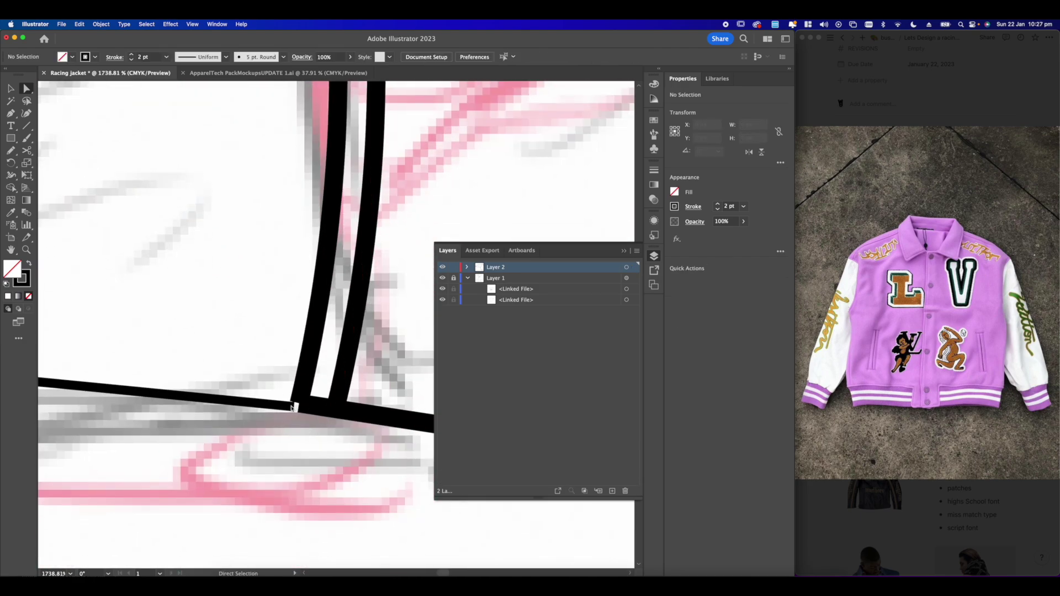
# - Join the cuff seam's lower endpoint to the sleeve's underside line
pyautogui.click(295, 407)
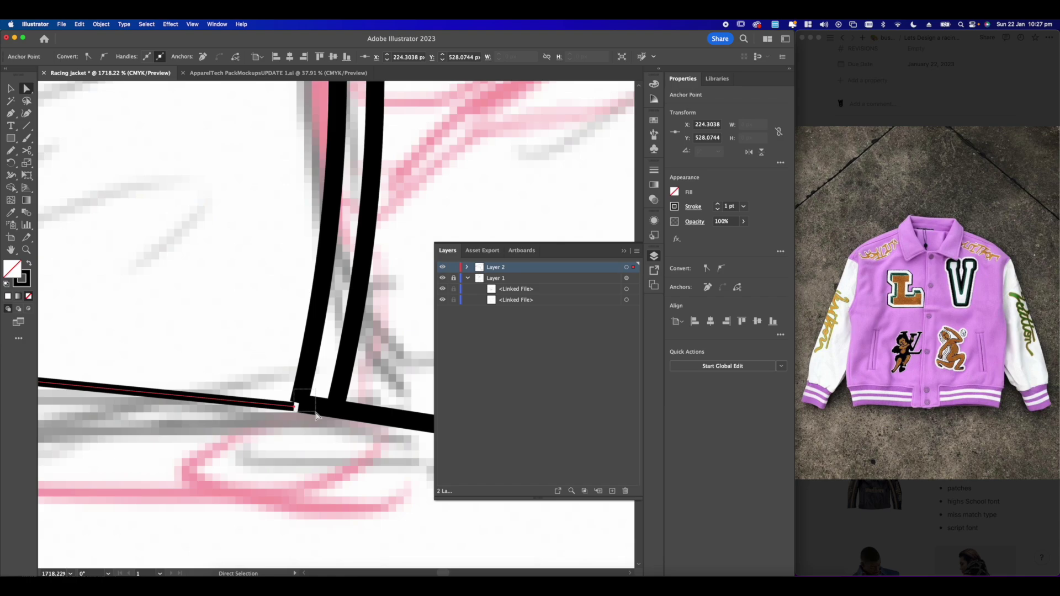
pyautogui.moveTo(316, 415); pyautogui.dragTo(316, 415)
pyautogui.rightClick(298, 349)
pyautogui.click(326, 458)
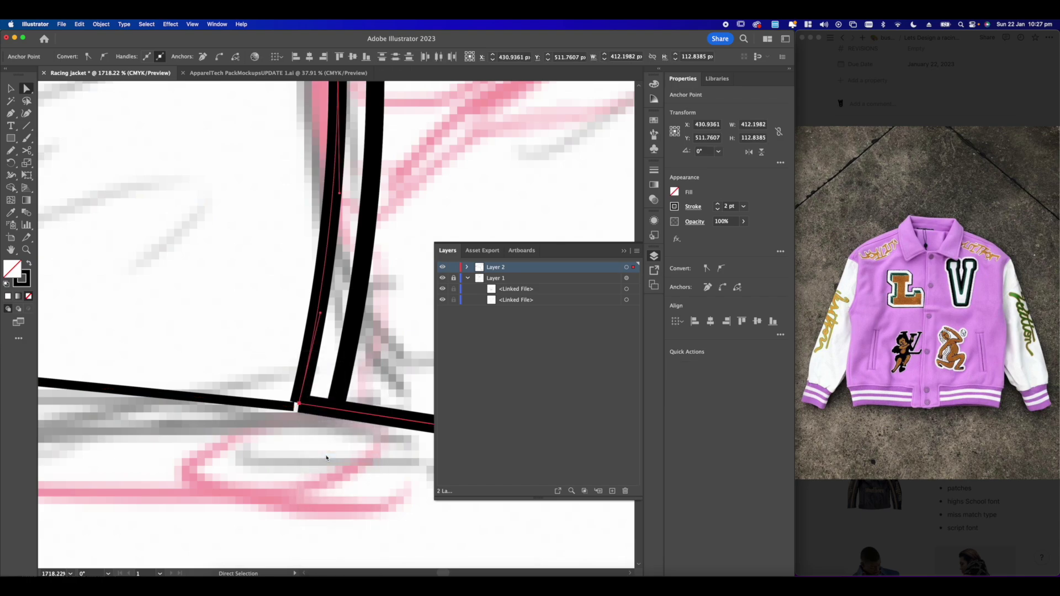
pyautogui.click(327, 458)
# - Try to join the cuff seam's upper endpoint to the sleeve's upper line
pyautogui.moveTo(316, 130); pyautogui.dragTo(318, 375)
pyautogui.moveTo(317, 151); pyautogui.dragTo(348, 270)
pyautogui.scroll(-1, 309, 251)
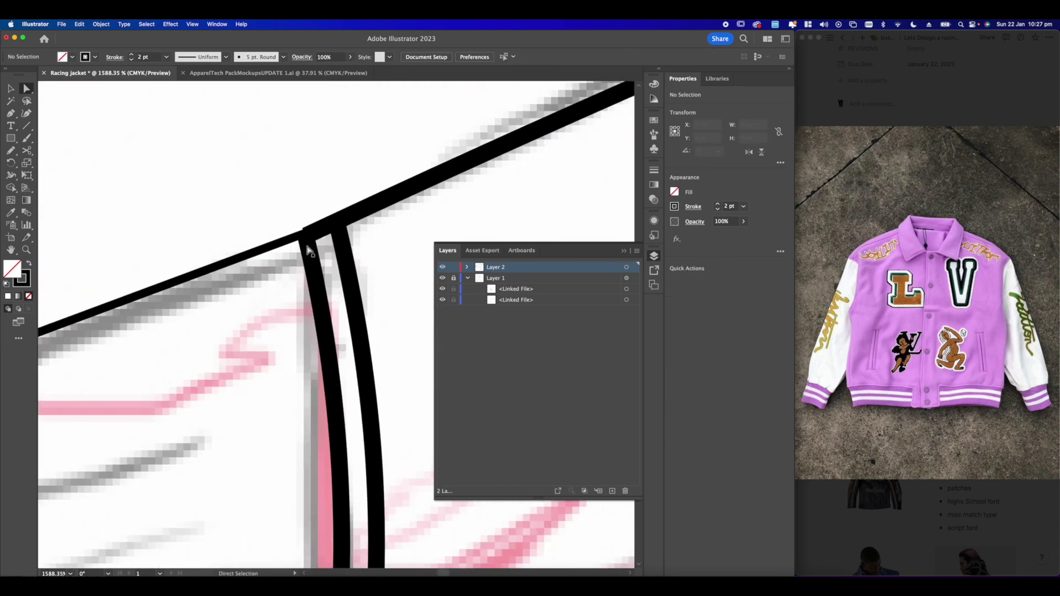
pyautogui.click(312, 245)
pyautogui.keyDown('shift'); pyautogui.click(320, 230); pyautogui.keyUp('shift')
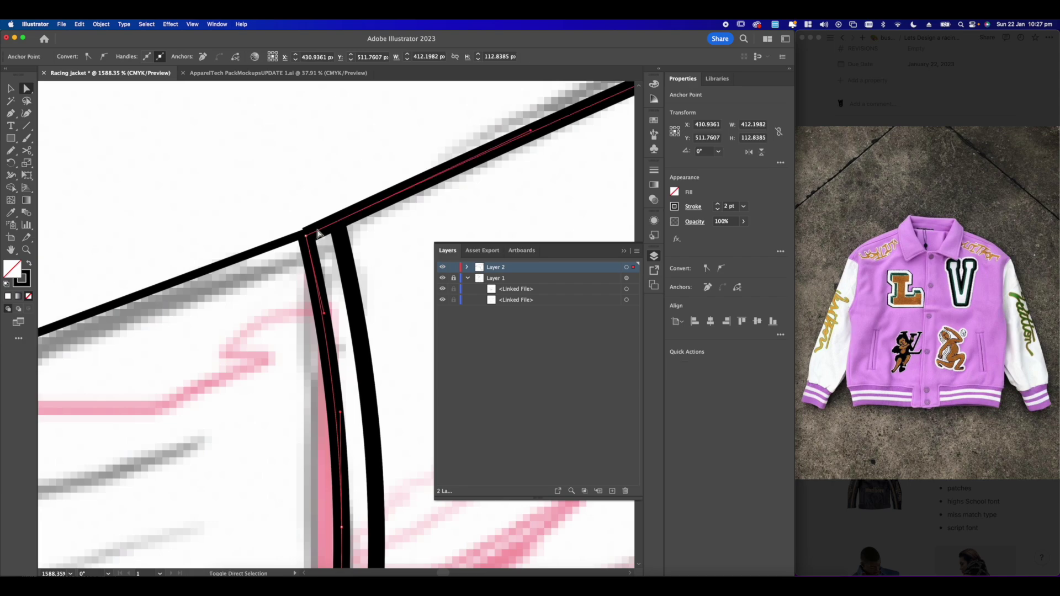
pyautogui.rightClick(306, 238)
pyautogui.click(323, 368)
pyautogui.click(497, 321)
pyautogui.press('super+shift+a')
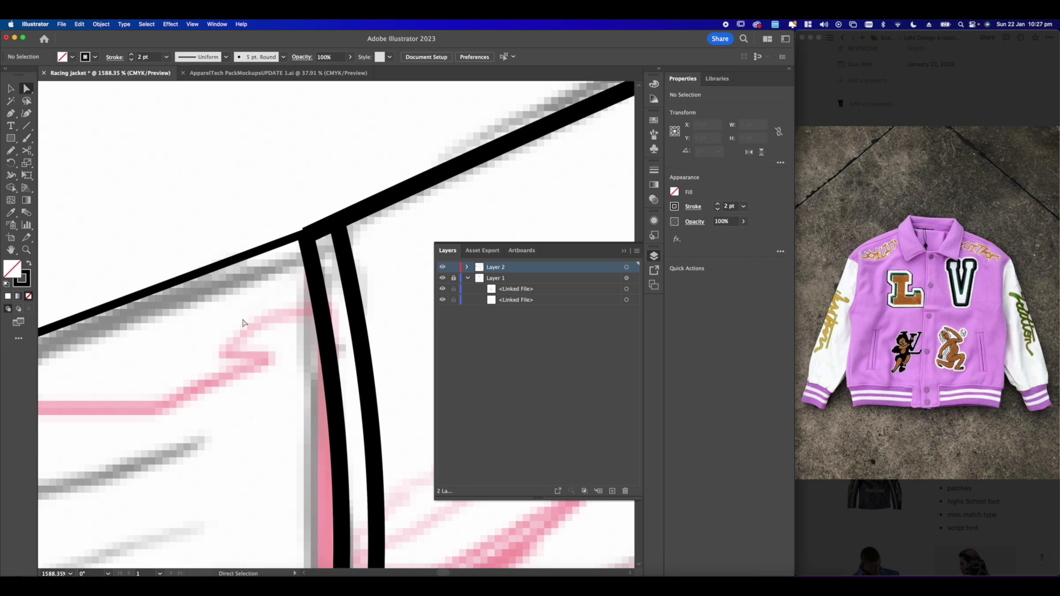
# - Examine the cuff seam's corner connections in outline view and return to the preview
pyautogui.press('super+y')
pyautogui.scroll(-10, 274, 260)
pyautogui.scroll(-7, 372, 230)
pyautogui.hscroll(5, 399, 225)
pyautogui.scroll(5, 159, 278)
pyautogui.scroll(15, 176, 298)
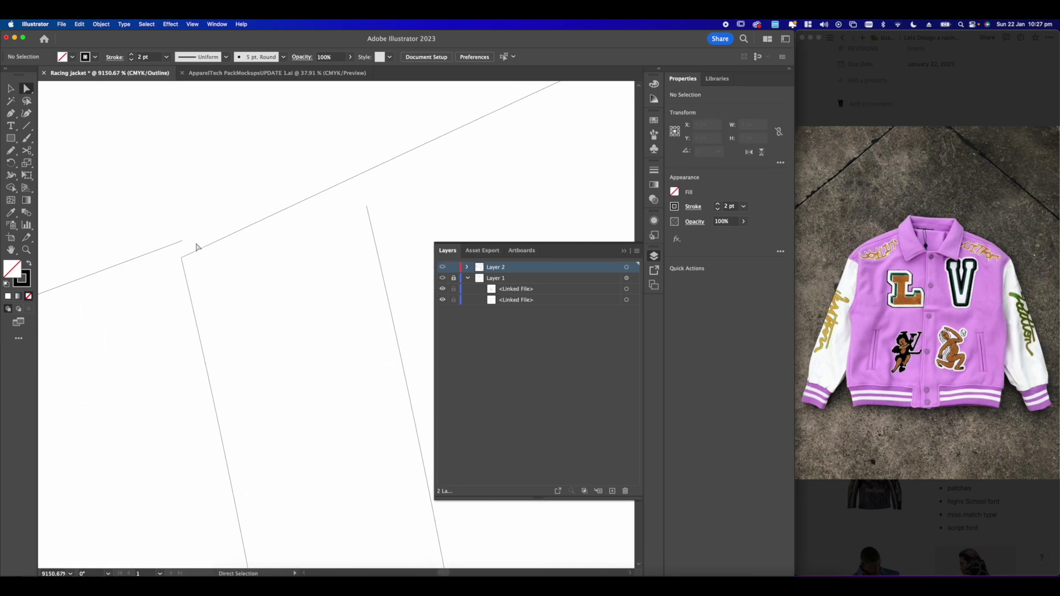
pyautogui.press('super+y')
pyautogui.scroll(-2, 200, 224)
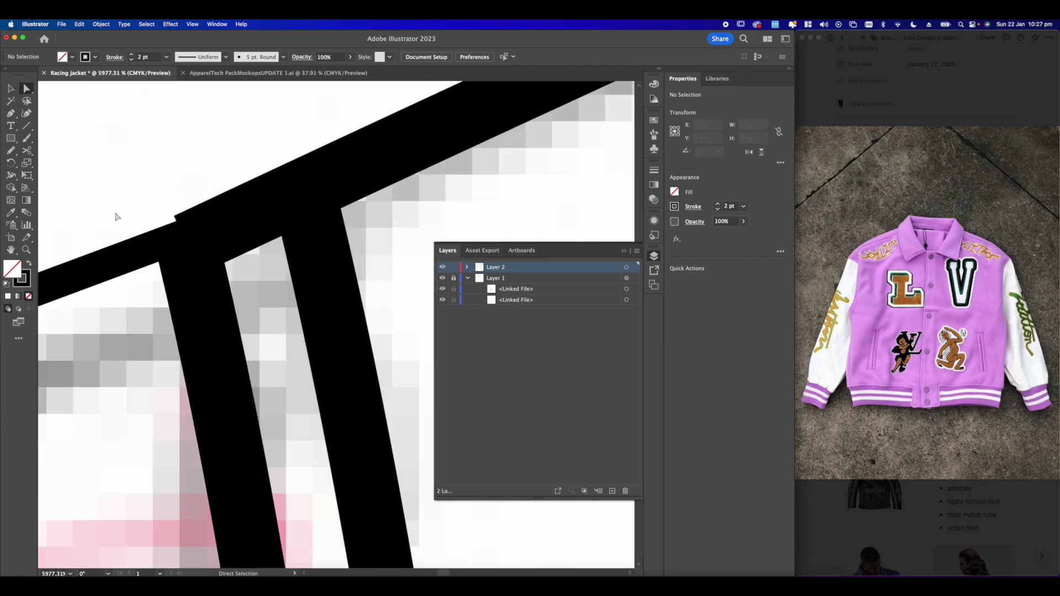
# - Join the cuff seam's upper endpoint to the sleeve's upper line and bring the cuff's upper edge to that corner
pyautogui.click(177, 241)
pyautogui.moveTo(189, 234); pyautogui.dragTo(203, 278)
pyautogui.rightClick(188, 246)
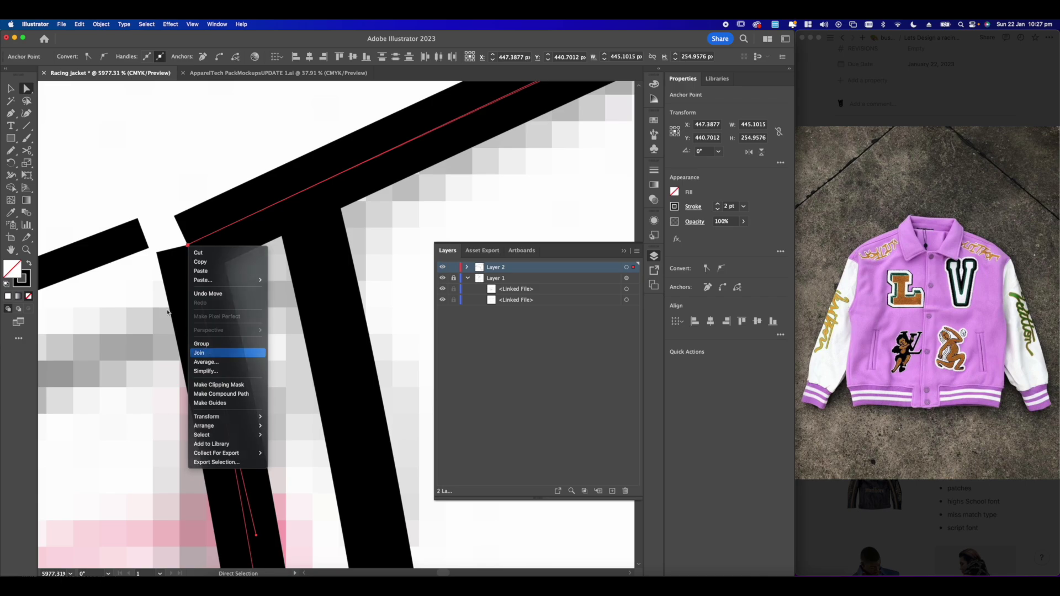
pyautogui.click(200, 353)
pyautogui.moveTo(141, 233); pyautogui.dragTo(164, 242)
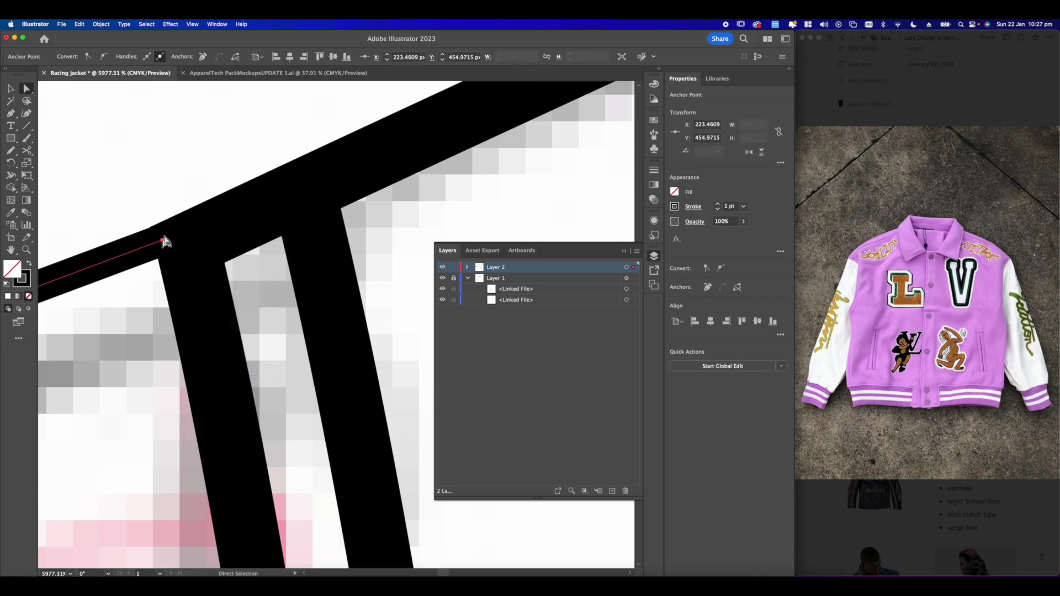
pyautogui.click(196, 167)
# - Turn the duplicated seam into a stitch line with 4 pt dashes and a 0.75 pt stroke
pyautogui.scroll(-4, 197, 166)
pyautogui.scroll(-5, 270, 272)
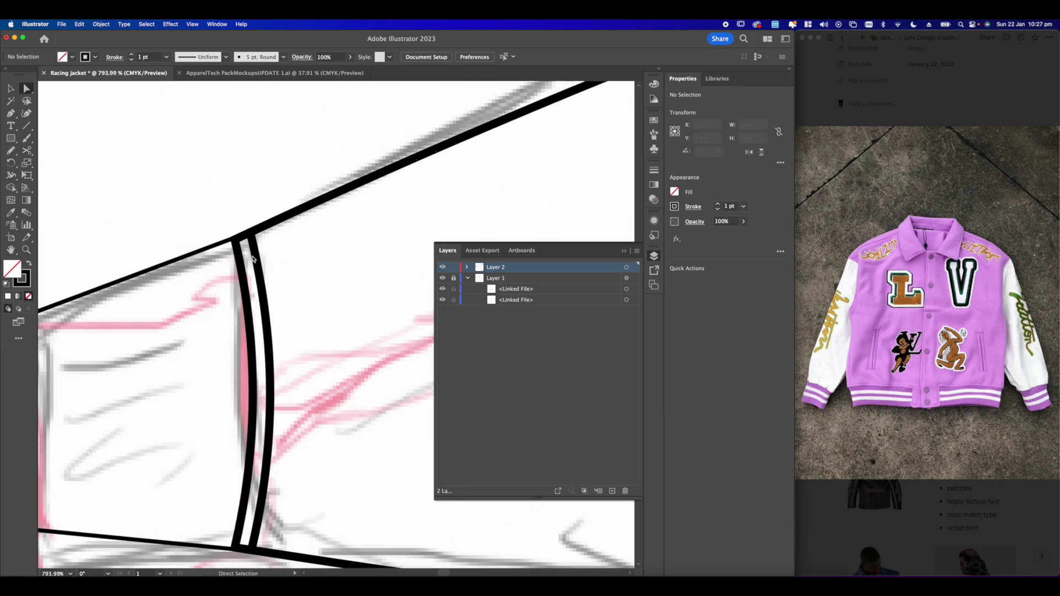
pyautogui.click(261, 269)
pyautogui.click(9, 89)
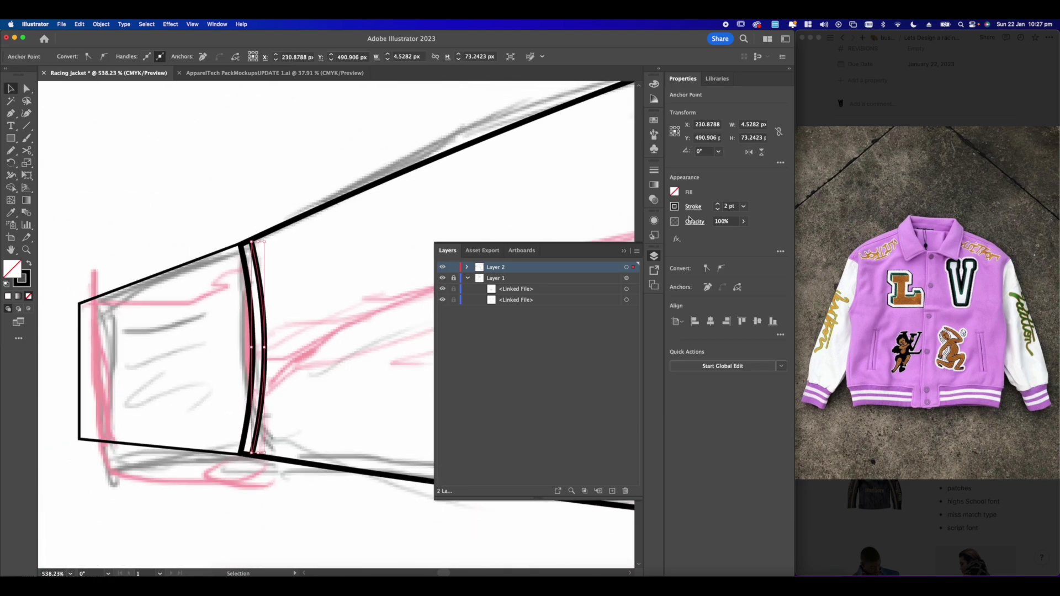
pyautogui.click(694, 208)
pyautogui.click(589, 280)
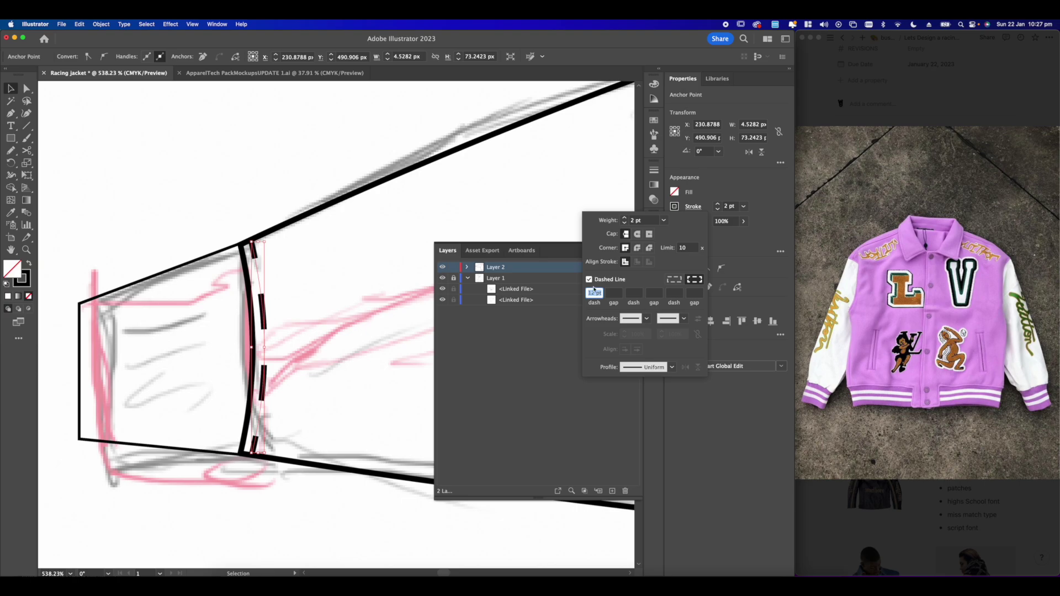
pyautogui.press('Return')
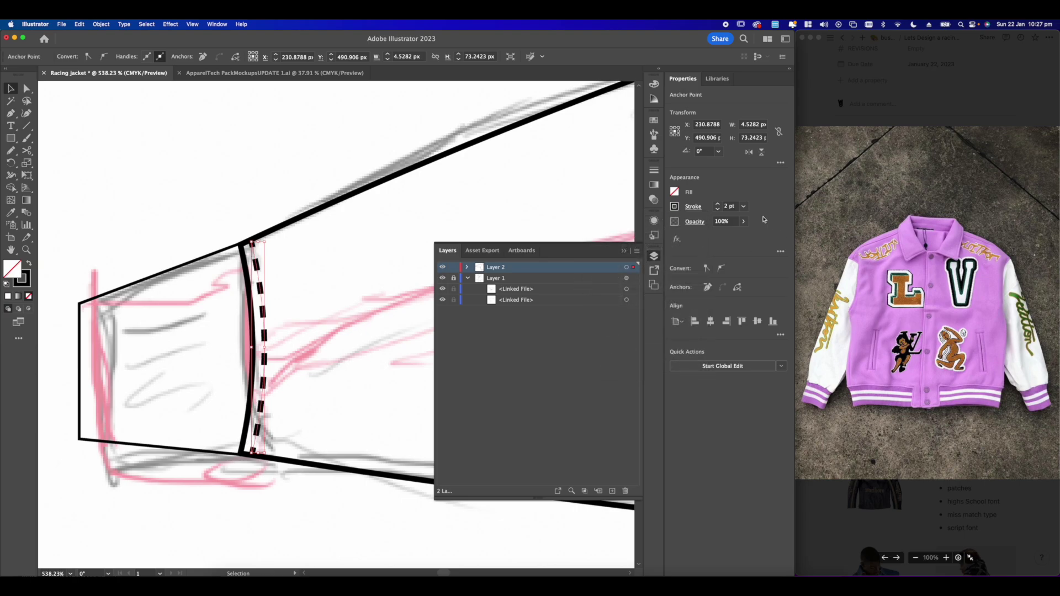
pyautogui.click(718, 209)
pyautogui.click(718, 209)
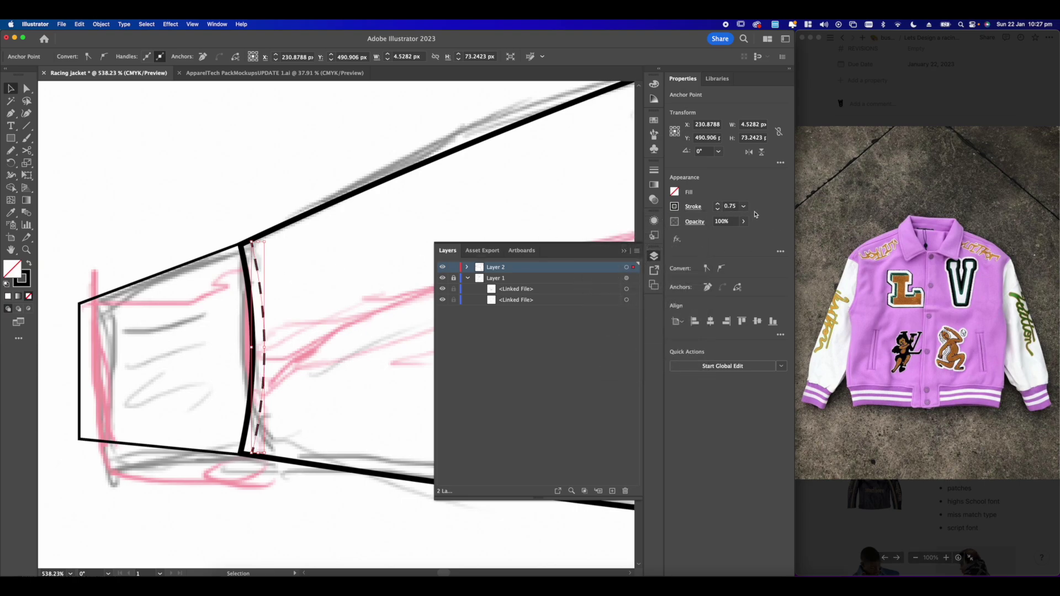
pyautogui.click(317, 404)
# - Nudge the dashed stitch line slightly closer to the cuff seam
pyautogui.scroll(2, 279, 310)
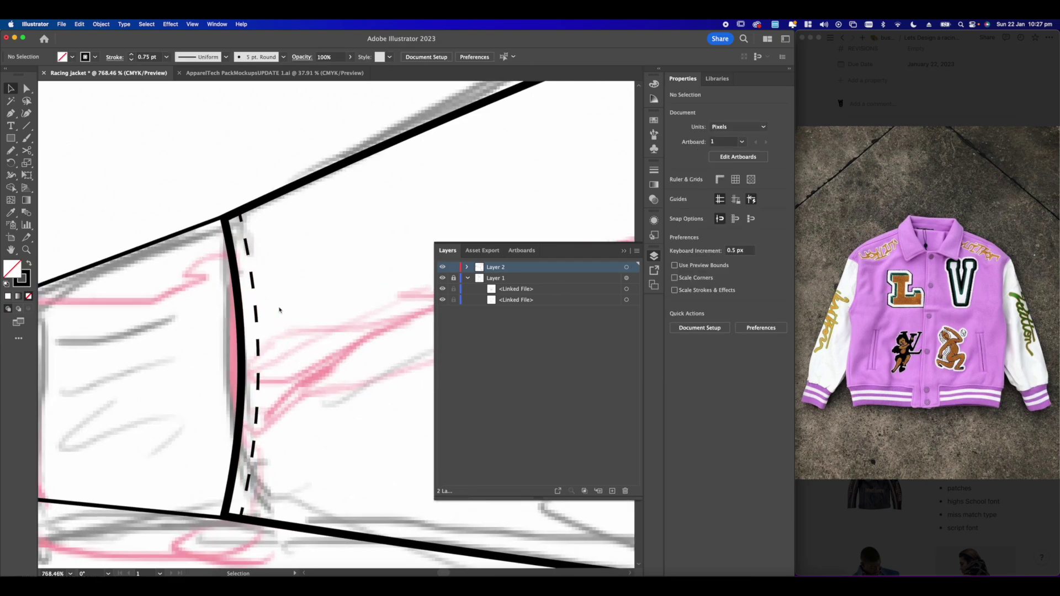
pyautogui.hscroll(-5, 381, 330)
pyautogui.moveTo(375, 291); pyautogui.dragTo(368, 292)
pyautogui.scroll(-6, 400, 244)
pyautogui.scroll(4, 334, 248)
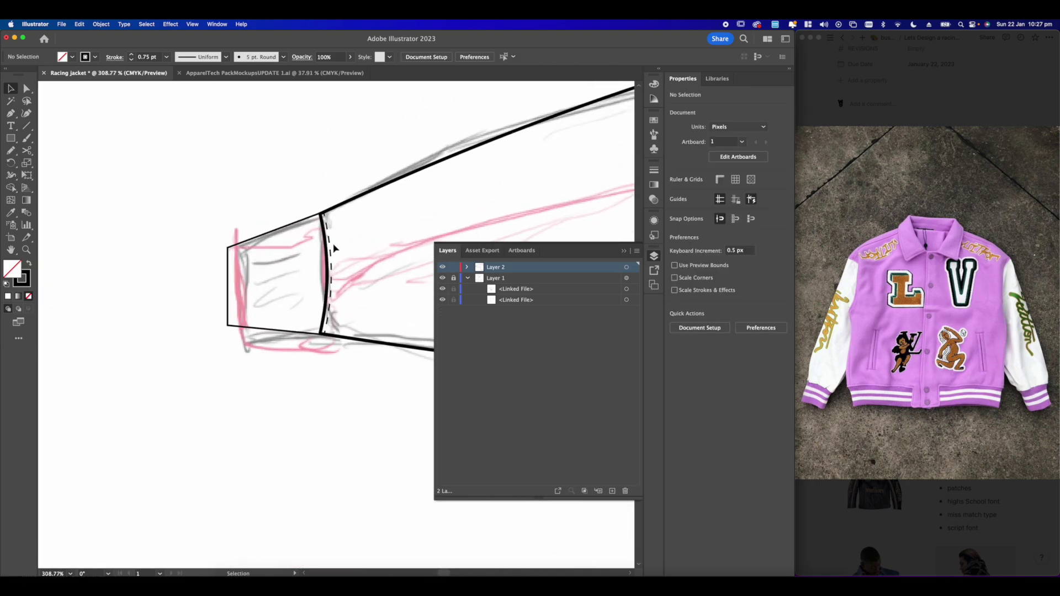
# - Set the cuff stitch line's dash length to 2 pt
pyautogui.click(330, 241)
pyautogui.click(695, 207)
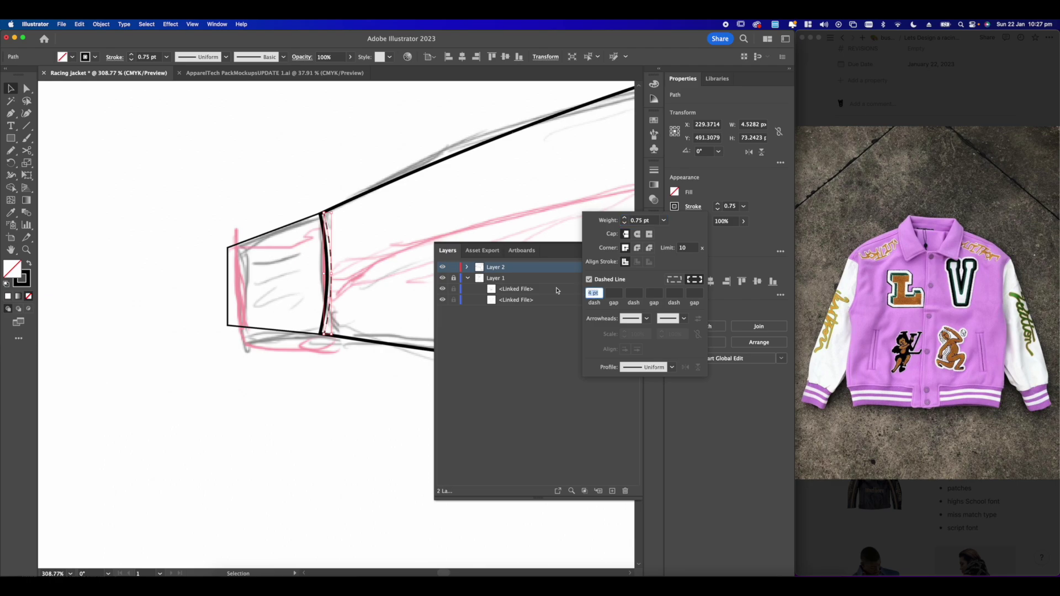
pyautogui.write('2')
pyautogui.press('Return')
pyautogui.click(414, 134)
# - Examine the finer cuff stitching up close and within the whole front jacket
pyautogui.scroll(-5, 415, 136)
pyautogui.moveTo(426, 163); pyautogui.dragTo(365, 200)
pyautogui.scroll(10, 295, 200)
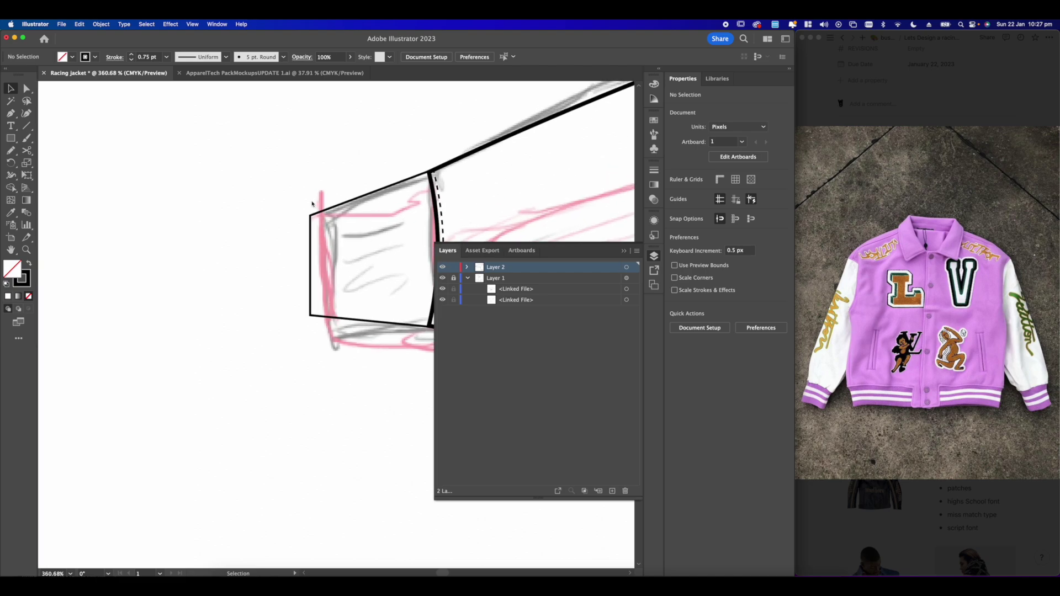
pyautogui.scroll(-10, 206, 174)
pyautogui.moveTo(205, 172); pyautogui.dragTo(184, 191)
pyautogui.scroll(-2, 354, 240)
pyautogui.scroll(5, 354, 241)
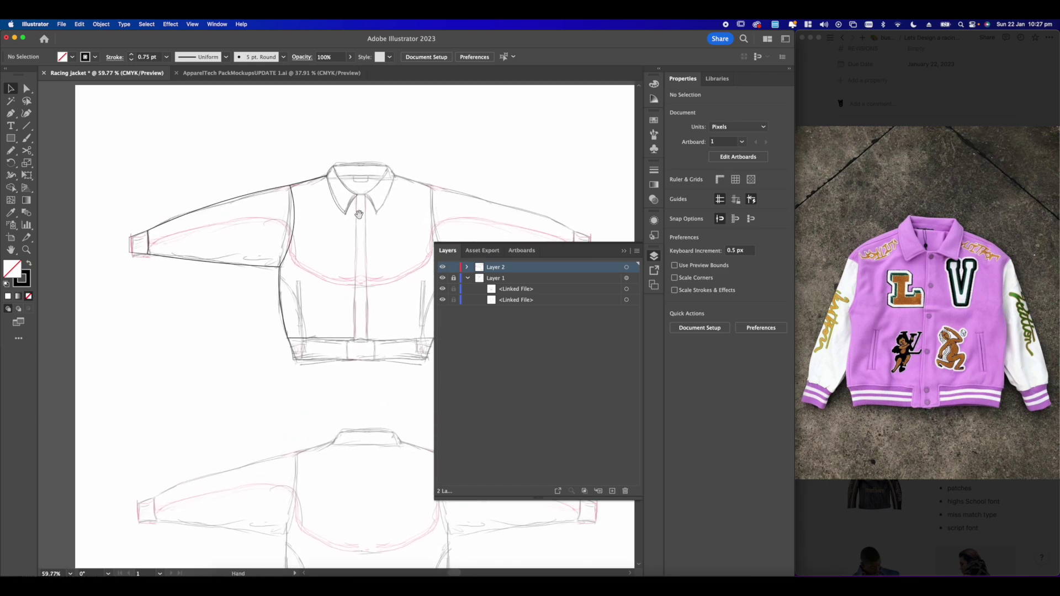
# - Draw a horizontal Pen line about 91 px long from the collar's upper corner to the jacket's centre
pyautogui.scroll(5, 349, 181)
pyautogui.moveTo(312, 160); pyautogui.dragTo(272, 181)
pyautogui.click(10, 113)
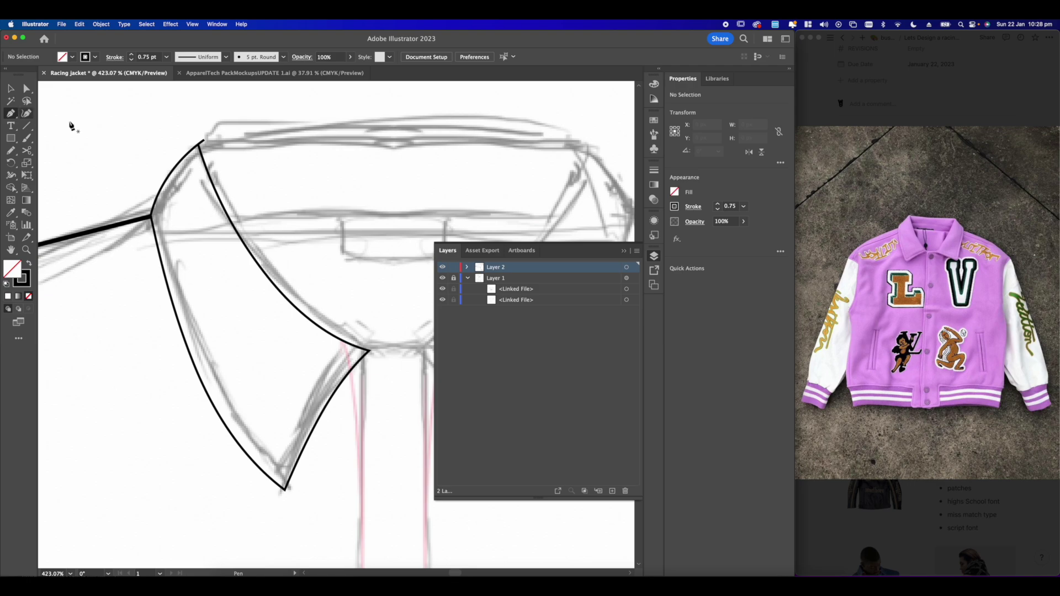
pyautogui.click(202, 142)
pyautogui.hscroll(4, 221, 138)
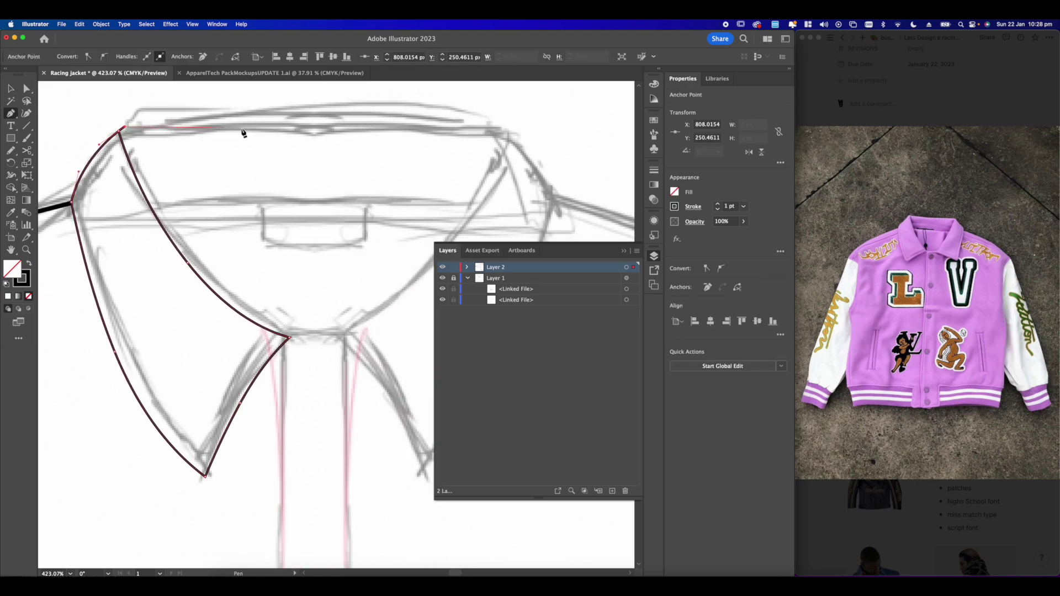
pyautogui.keyDown('shift'); pyautogui.click(333, 132); pyautogui.keyUp('shift')
pyautogui.hscroll(-2, 166, 138)
pyautogui.scroll(1, 165, 138)
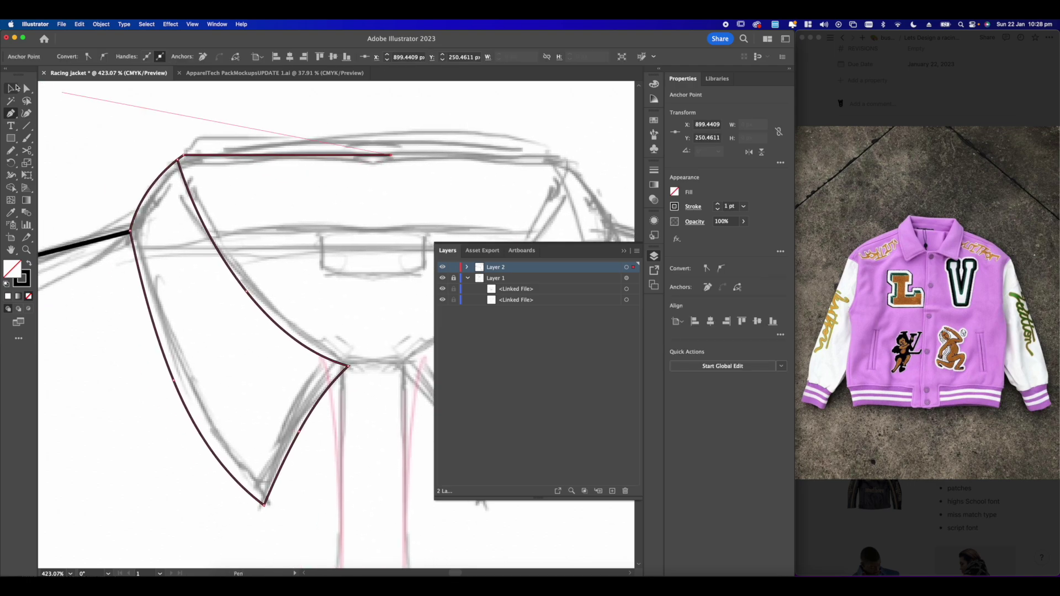
pyautogui.click(28, 88)
pyautogui.click(383, 201)
# - Review the traced line art across the front jacket's collar, left sleeve and body
pyautogui.scroll(-5, 380, 199)
pyautogui.scroll(6, 342, 182)
pyautogui.scroll(-3, 353, 183)
pyautogui.scroll(-10, 364, 186)
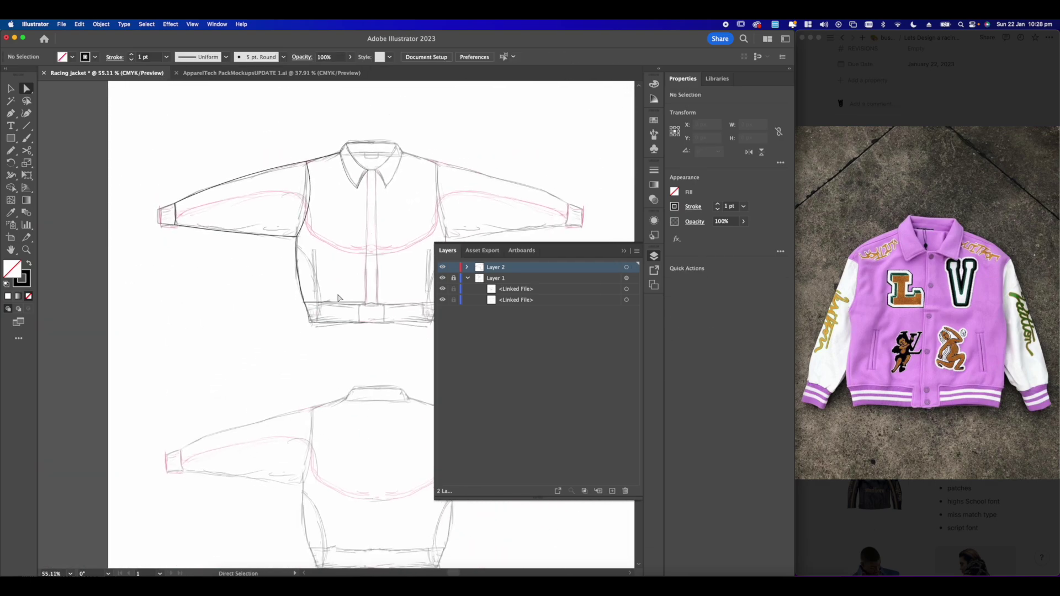
pyautogui.scroll(3, 315, 298)
pyautogui.scroll(3, 313, 299)
pyautogui.hscroll(-1, 314, 299)
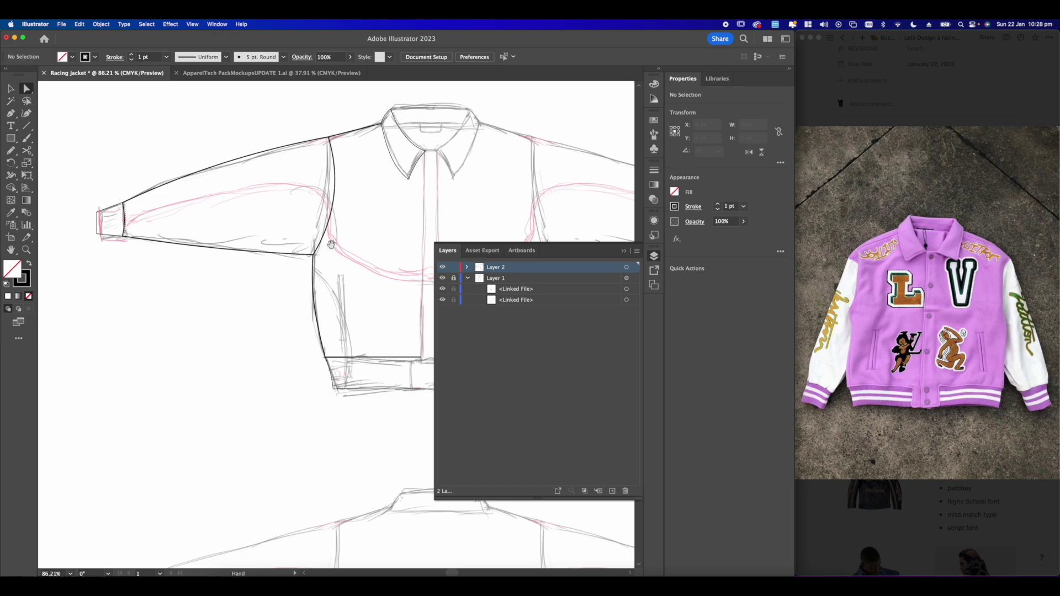
pyautogui.scroll(2, 331, 244)
pyautogui.scroll(5, 330, 244)
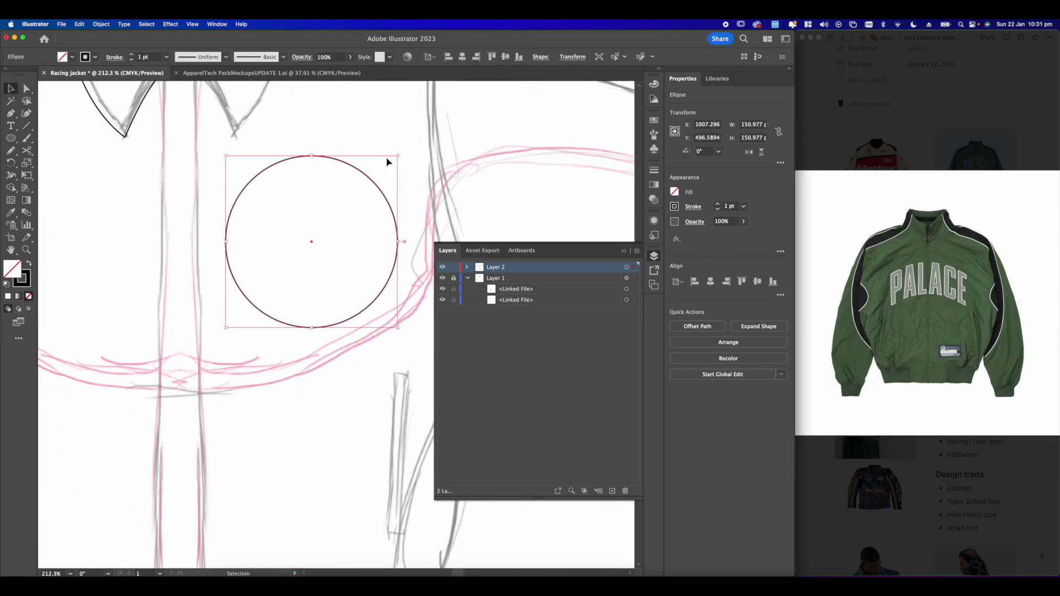
# - Resize the chest circle to about 130 px in diameter and reposition it on the right side of the chest
pyautogui.moveTo(398, 157); pyautogui.dragTo(374, 180)
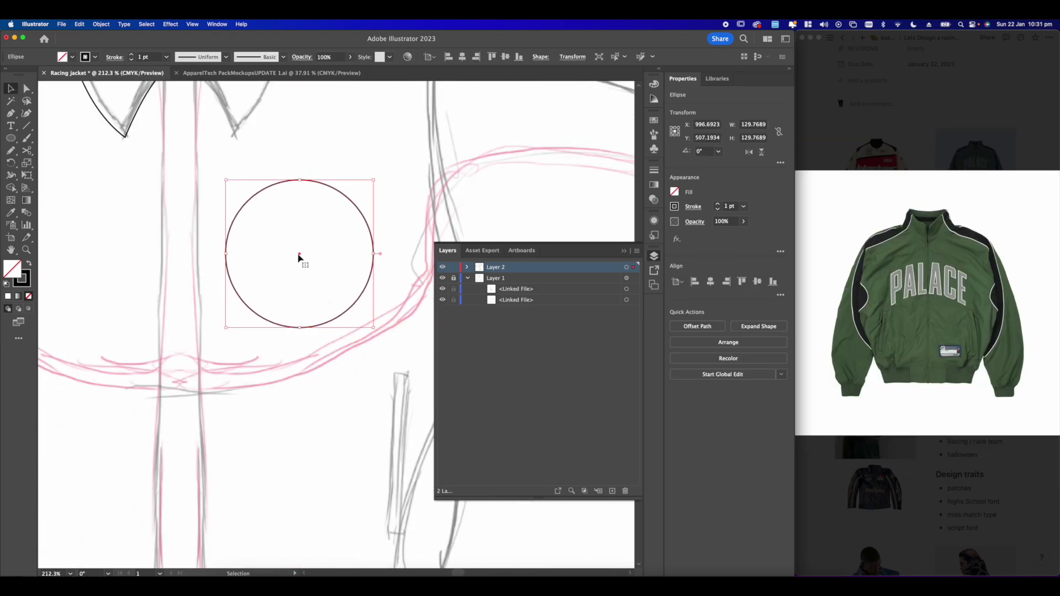
pyautogui.moveTo(298, 257); pyautogui.dragTo(306, 247)
pyautogui.click(368, 187)
pyautogui.click(307, 168)
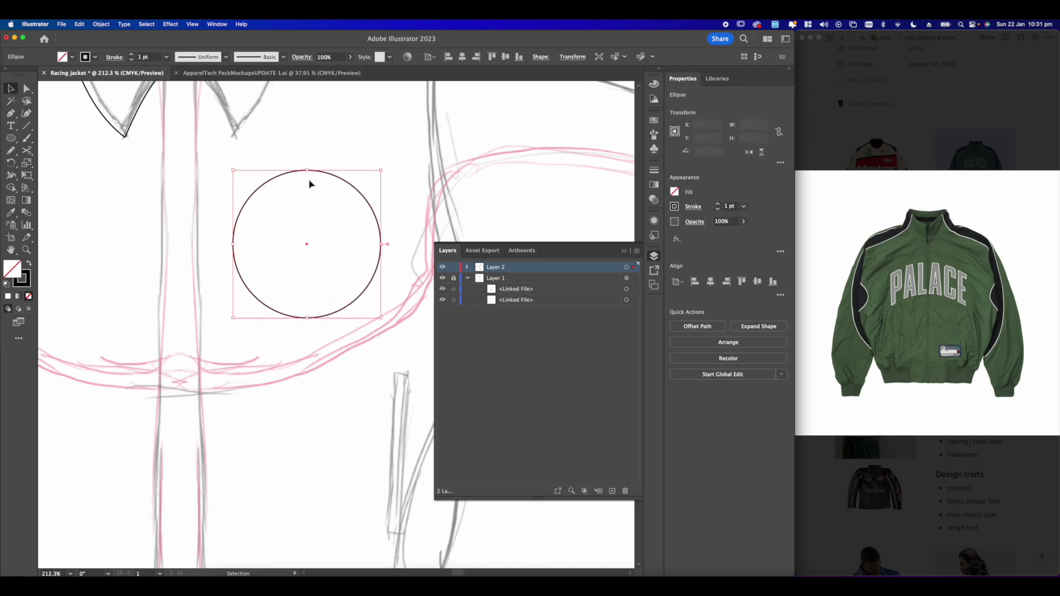
# - Offset the chest circle's path by 2 px with miter joins to add an outer ring
pyautogui.click(101, 24)
pyautogui.moveTo(105, 241)
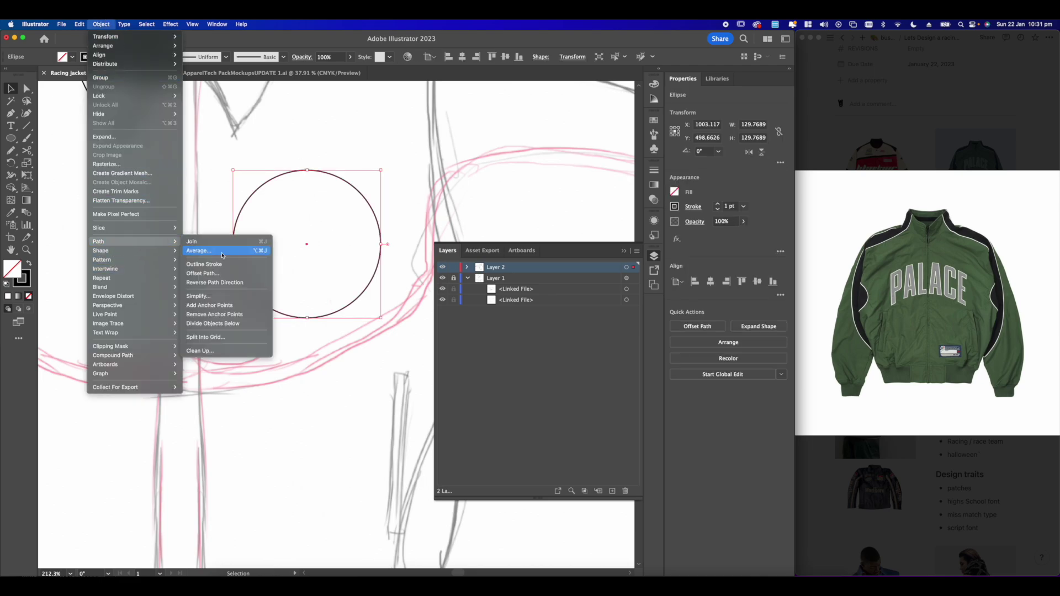
pyautogui.click(232, 274)
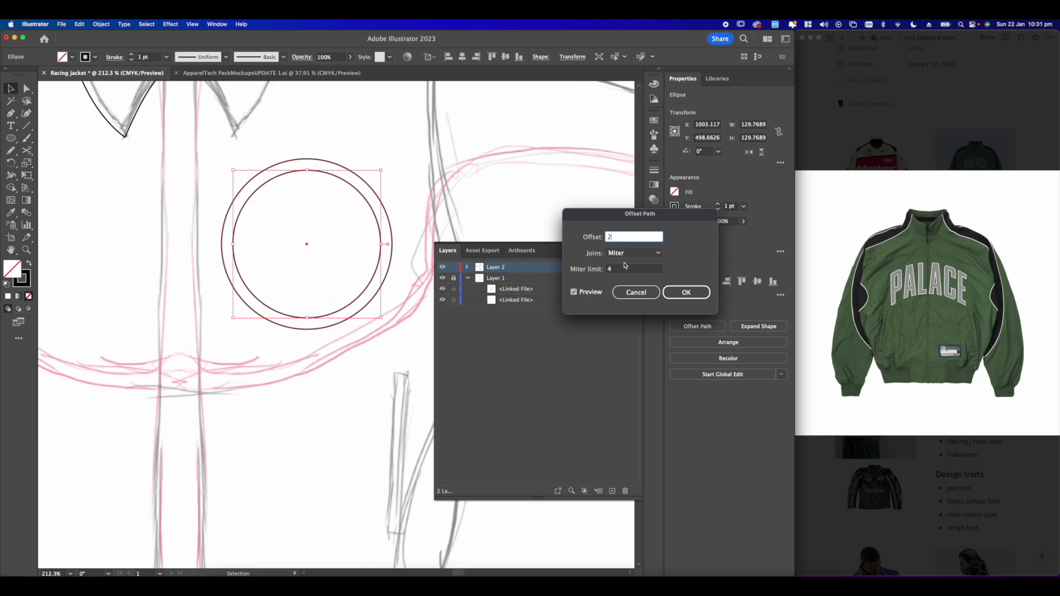
pyautogui.doubleClick(576, 292)
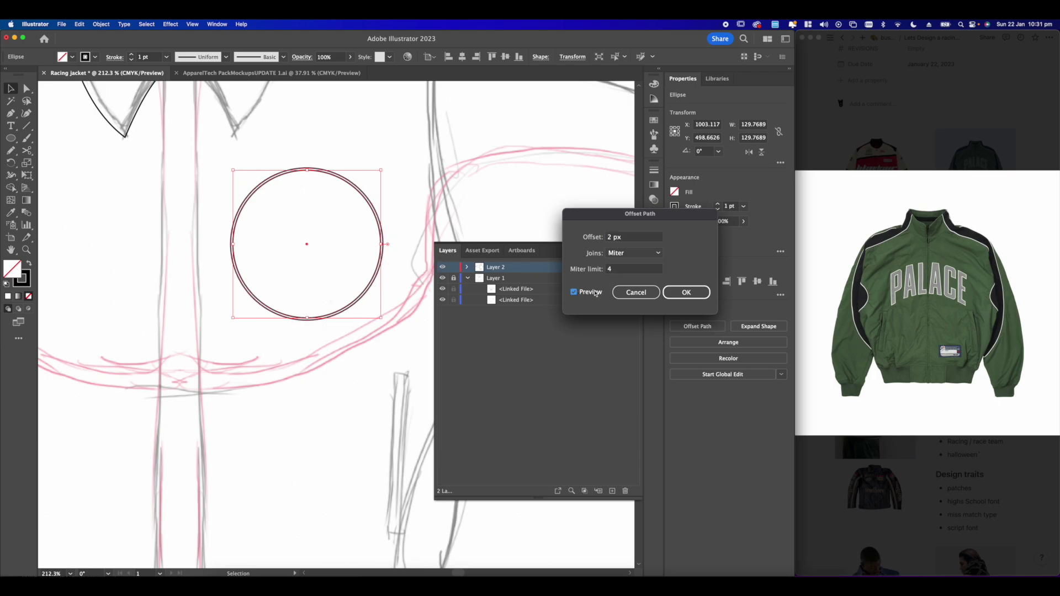
pyautogui.click(685, 292)
pyautogui.keyDown('alt'); pyautogui.scroll(2, 363, 221); pyautogui.keyUp('alt')
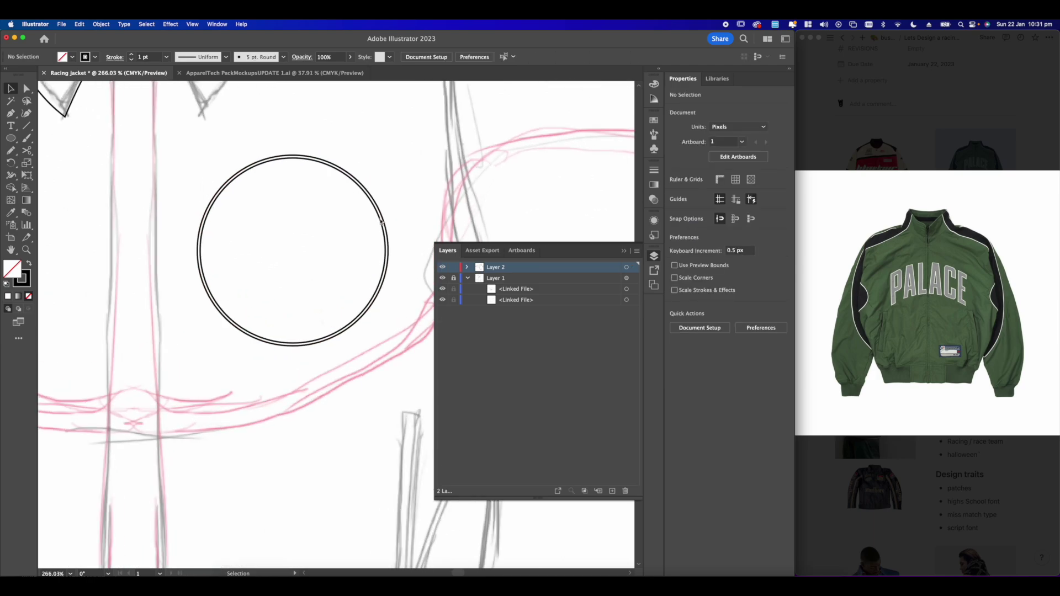
# - Copy the armhole stitch line's dashed 0.75 pt stroke onto the inner chest circle with the Eyedropper
pyautogui.keyDown('alt'); pyautogui.scroll(-5, 381, 224); pyautogui.keyUp('alt')
pyautogui.keyDown('alt'); pyautogui.scroll(3, 244, 260); pyautogui.keyUp('alt')
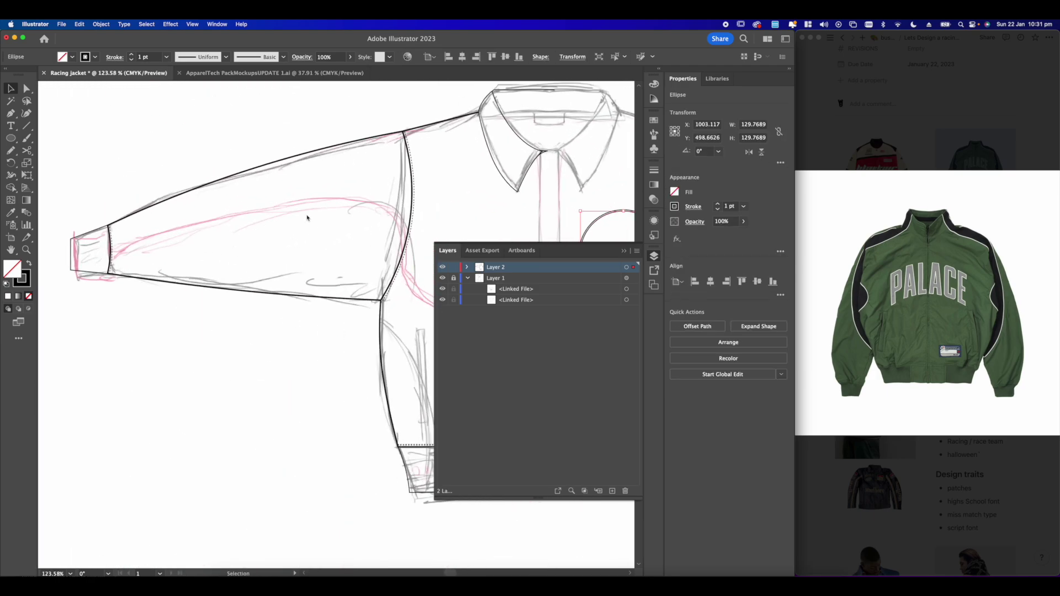
pyautogui.click(12, 212)
pyautogui.keyDown('alt'); pyautogui.scroll(5, 405, 152); pyautogui.keyUp('alt')
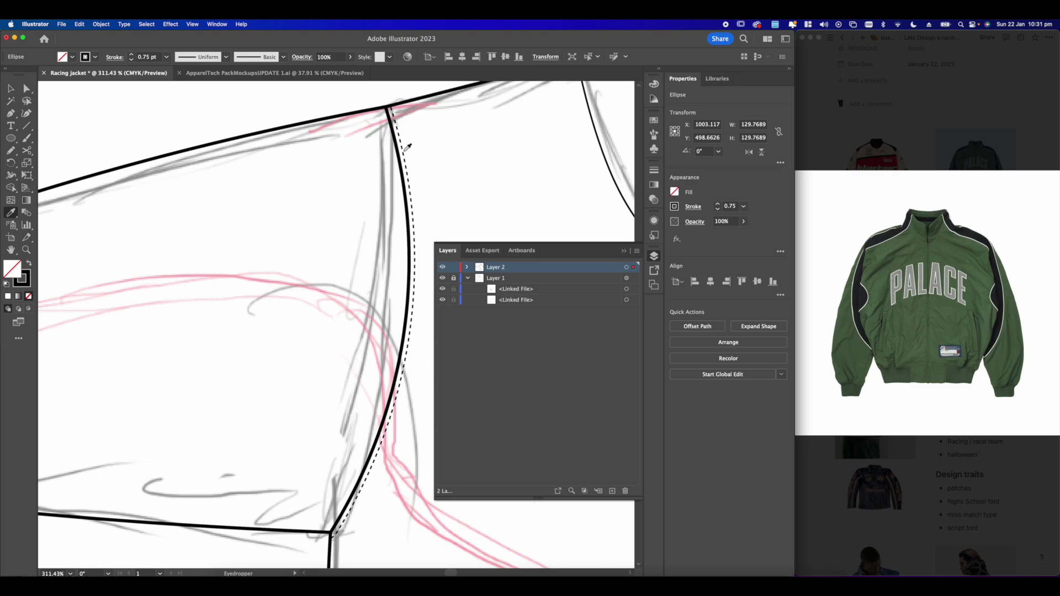
pyautogui.keyDown('alt'); pyautogui.scroll(-5, 404, 155); pyautogui.keyUp('alt')
pyautogui.keyDown('alt'); pyautogui.scroll(3, 386, 171); pyautogui.keyUp('alt')
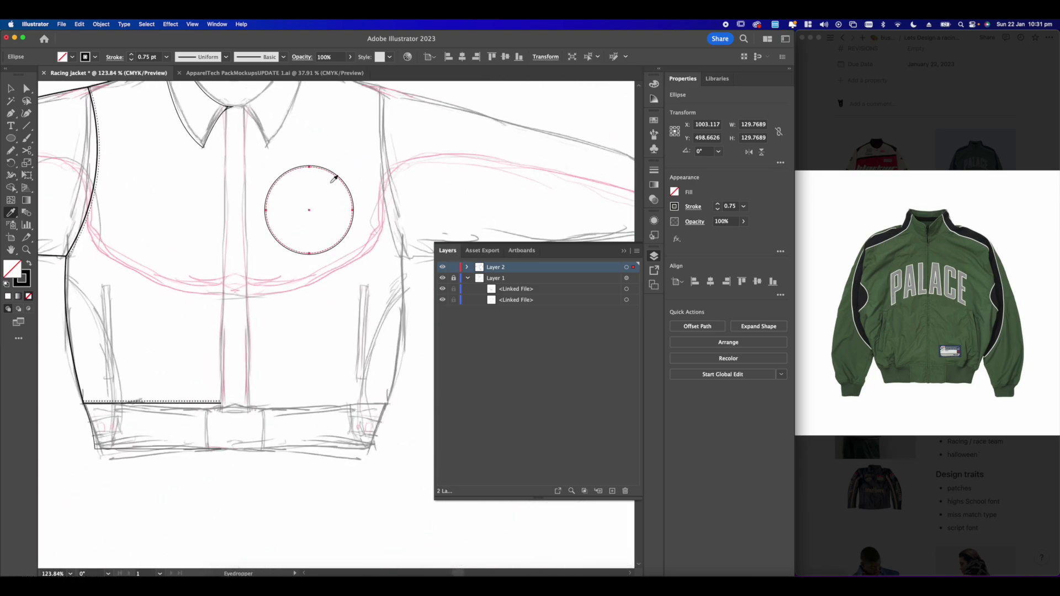
pyautogui.click(11, 87)
pyautogui.click(347, 142)
# - Review the stitched chest circle and the traced lines across the whole front jacket
pyautogui.keyDown('alt'); pyautogui.scroll(-5, 348, 142); pyautogui.keyUp('alt')
pyautogui.keyDown('alt'); pyautogui.scroll(3, 386, 221); pyautogui.keyUp('alt')
pyautogui.keyDown('alt'); pyautogui.scroll(-3, 386, 220); pyautogui.keyUp('alt')
pyautogui.moveTo(342, 176); pyautogui.dragTo(334, 242)
pyautogui.moveTo(334, 241); pyautogui.dragTo(311, 238)
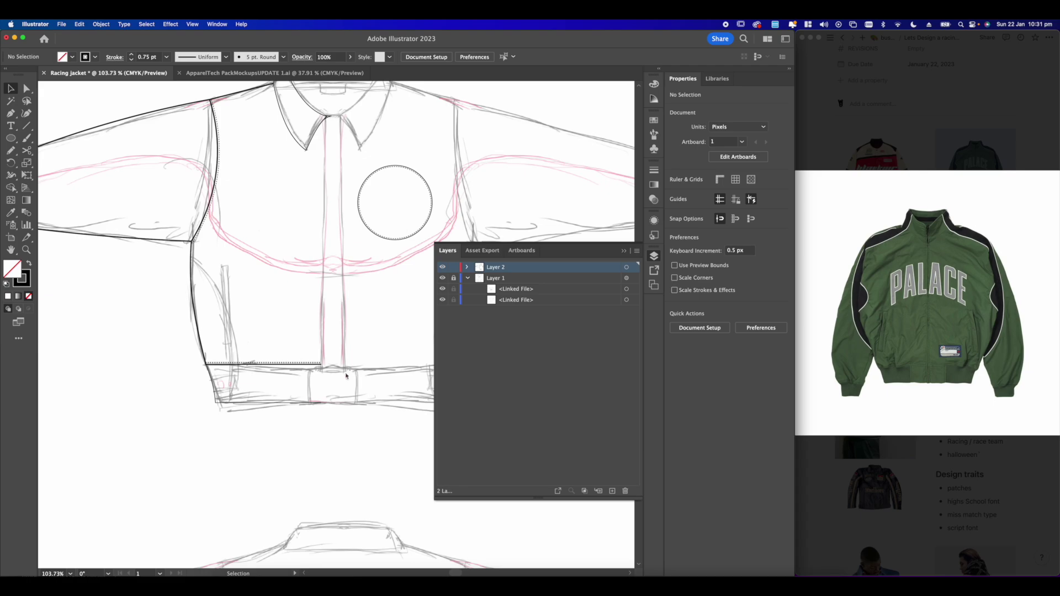
pyautogui.moveTo(347, 376); pyautogui.dragTo(330, 351)
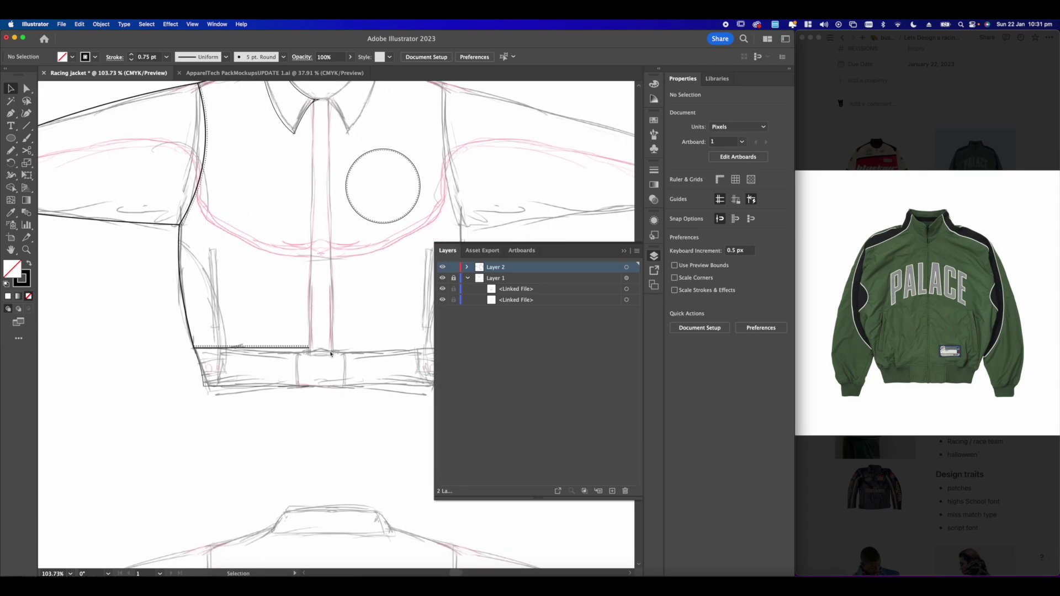
pyautogui.scroll(-10, 330, 354)
pyautogui.scroll(8, 332, 349)
pyautogui.moveTo(330, 341); pyautogui.dragTo(326, 332)
pyautogui.scroll(-2, 294, 306)
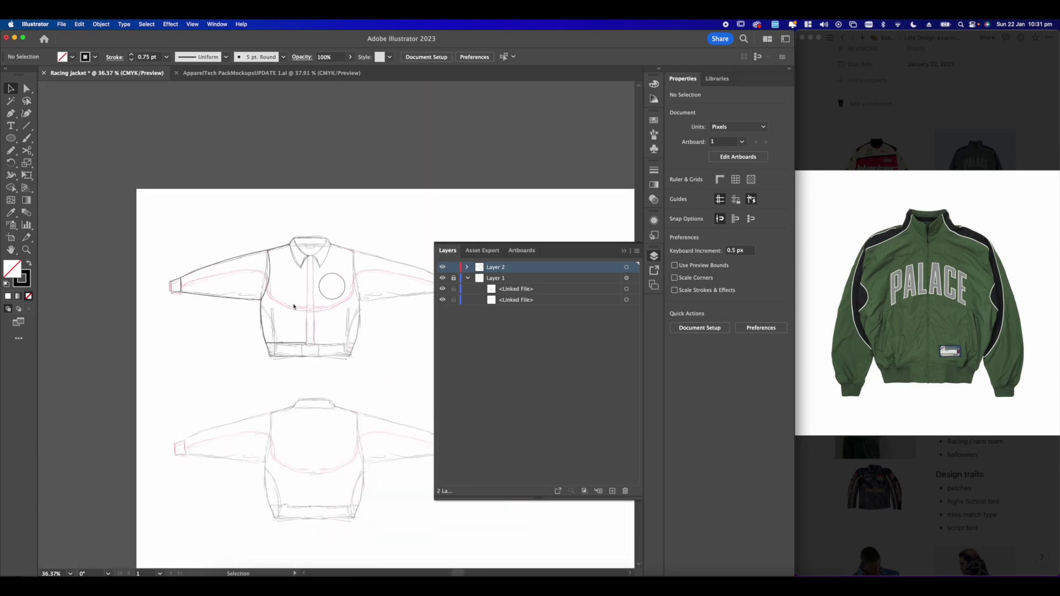
pyautogui.keyDown('alt'); pyautogui.scroll(-2, 294, 307); pyautogui.keyUp('alt')
pyautogui.keyDown('alt'); pyautogui.scroll(1, 238, 291); pyautogui.keyUp('alt')
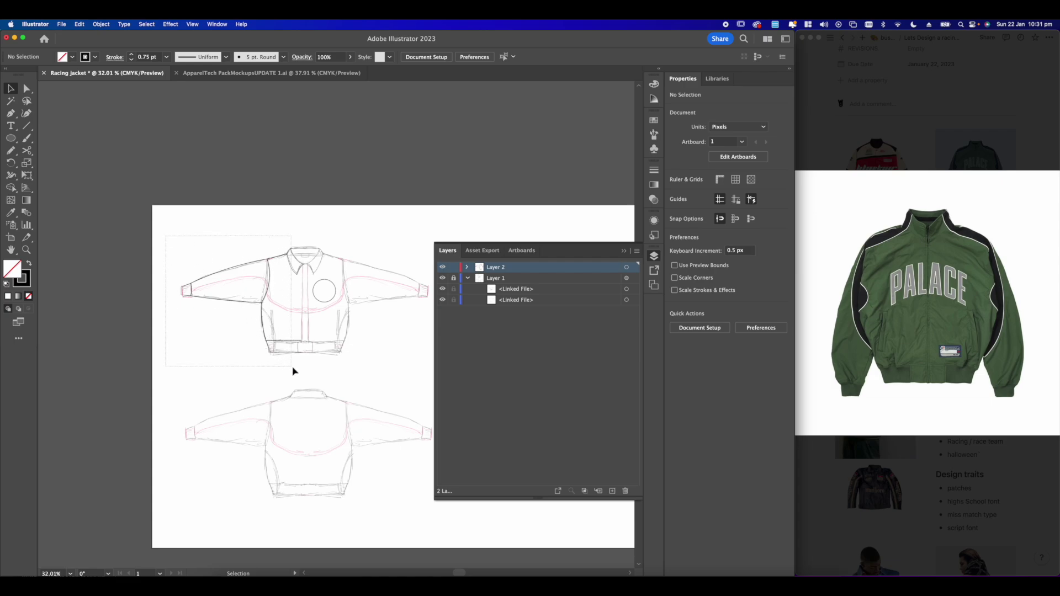
# - Select all the traced line art on the left half of the front jacket
pyautogui.moveTo(303, 373); pyautogui.dragTo(299, 332)
pyautogui.scroll(1, 303, 338)
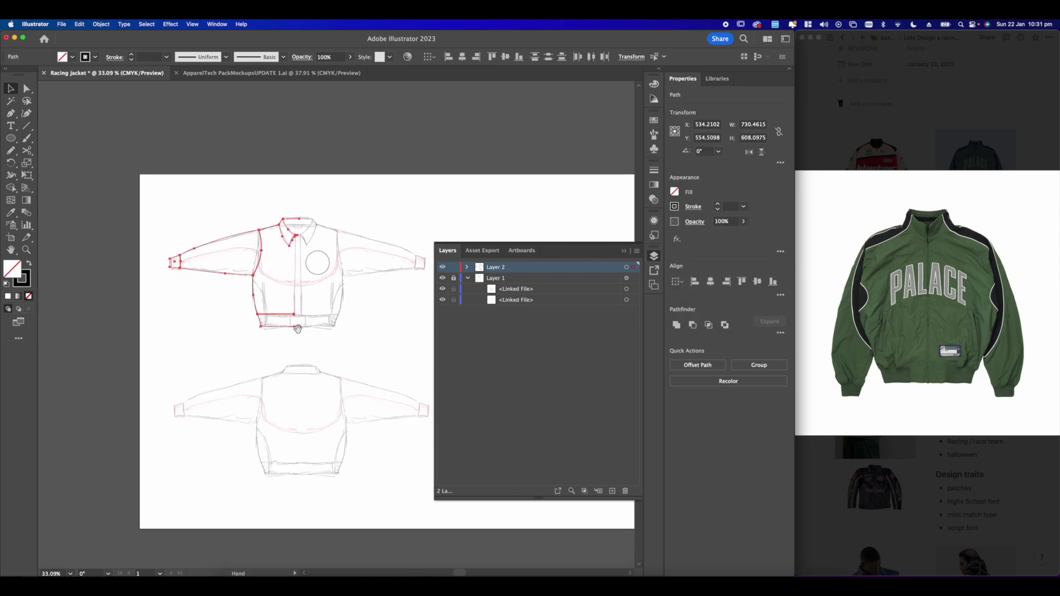
pyautogui.keyDown('alt'); pyautogui.scroll(-1, 259, 272); pyautogui.keyUp('alt')
pyautogui.keyDown('alt'); pyautogui.scroll(2, 251, 276); pyautogui.keyUp('alt')
pyautogui.keyDown('alt'); pyautogui.scroll(-2, 248, 279); pyautogui.keyUp('alt')
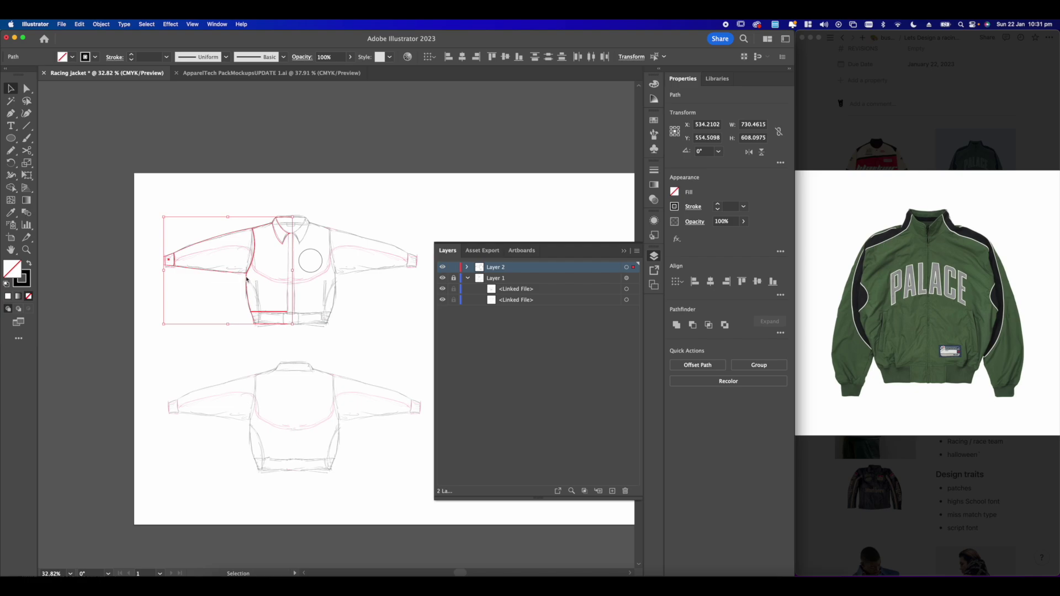
pyautogui.click(247, 280)
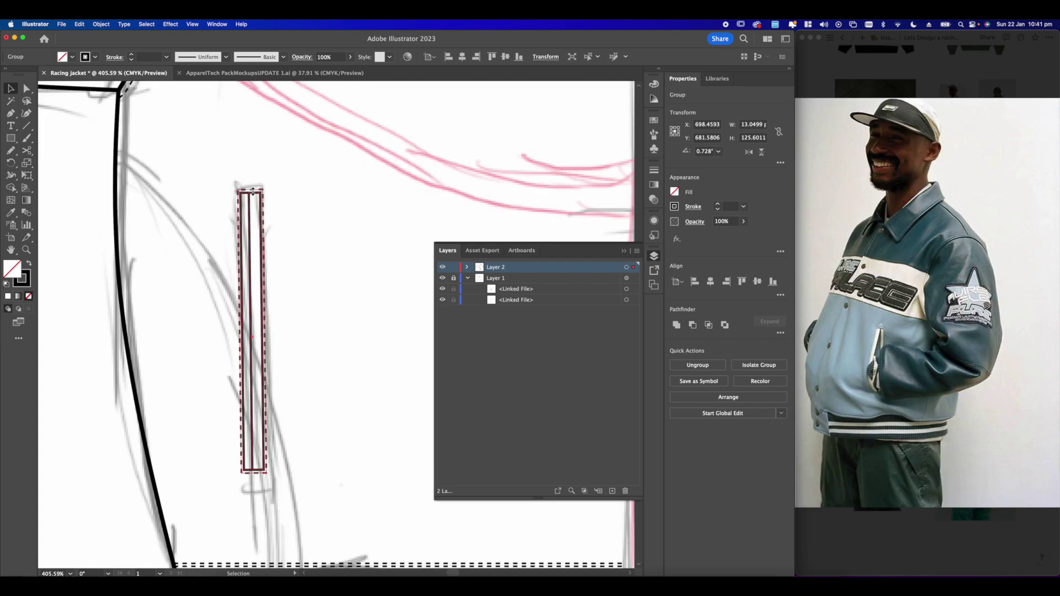
# - Stretch the grouped pocket on the jacket's left side upward to about 131.5 px tall
pyautogui.moveTo(253, 191); pyautogui.dragTo(253, 188)
pyautogui.click(260, 180)
pyautogui.scroll(-8, 254, 179)
pyautogui.moveTo(290, 221); pyautogui.dragTo(284, 309)
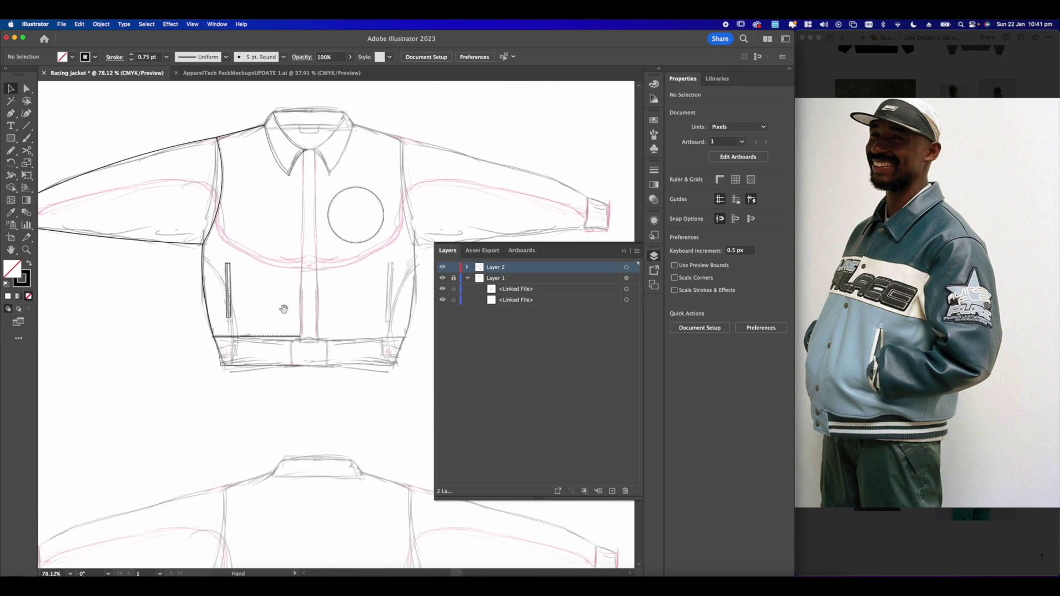
# - Examine the pocket's size and placement within the whole front jacket
pyautogui.keyDown('alt'); pyautogui.scroll(2, 244, 287); pyautogui.keyUp('alt')
pyautogui.keyDown('alt'); pyautogui.scroll(-4, 282, 301); pyautogui.keyUp('alt')
pyautogui.keyDown('alt'); pyautogui.scroll(3, 313, 306); pyautogui.keyUp('alt')
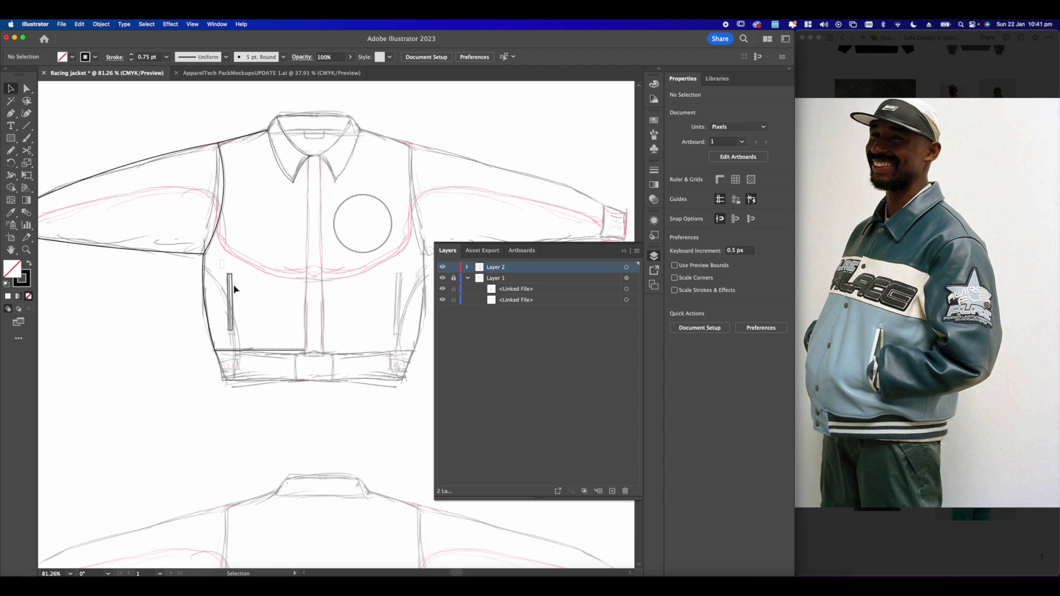
pyautogui.click(232, 288)
pyautogui.keyDown('alt'); pyautogui.scroll(3, 218, 302); pyautogui.keyUp('alt')
pyautogui.keyDown('alt'); pyautogui.scroll(-2, 197, 304); pyautogui.keyUp('alt')
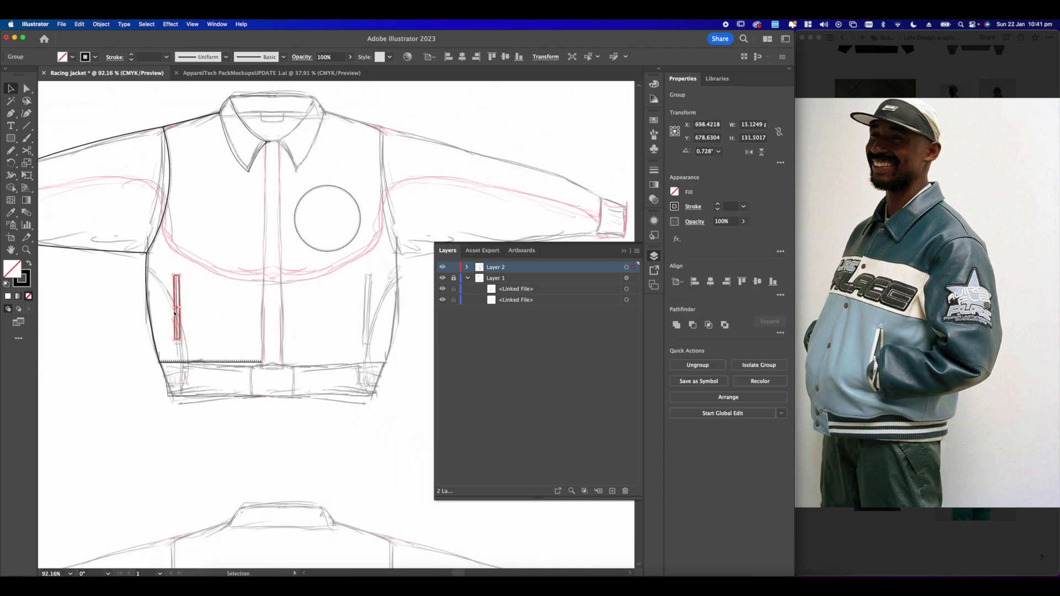
pyautogui.scroll(-5, 174, 313)
pyautogui.click(343, 363)
pyautogui.click(359, 376)
# - Select the traced left half of the front jacket, including the pocket, and place a duplicate further right
pyautogui.moveTo(338, 267); pyautogui.dragTo(233, 257)
pyautogui.moveTo(147, 253); pyautogui.dragTo(174, 258)
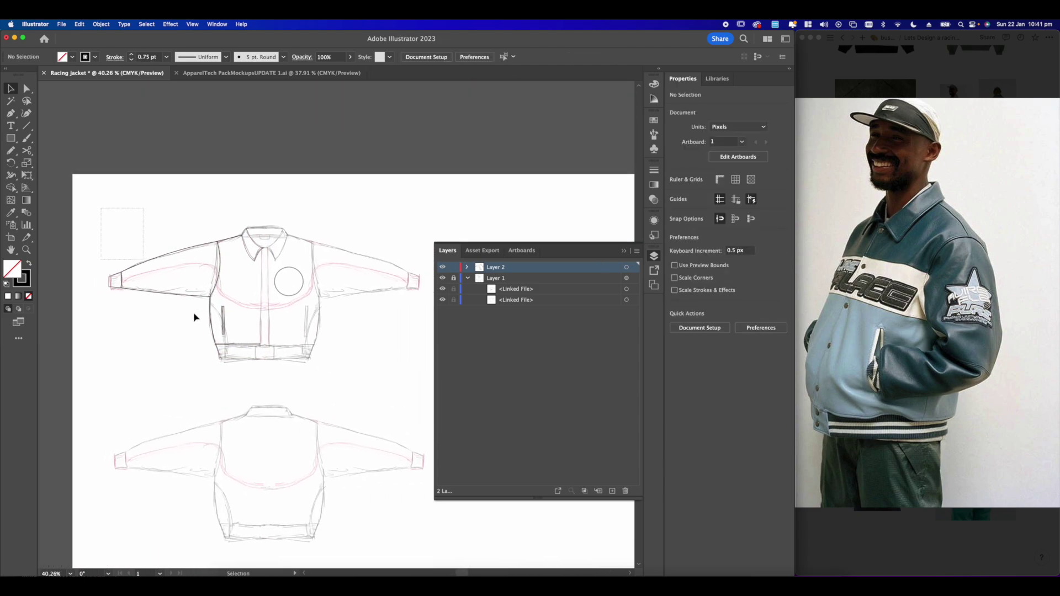
pyautogui.moveTo(268, 390); pyautogui.dragTo(269, 391)
pyautogui.keyDown('alt'); pyautogui.scroll(4, 229, 254); pyautogui.keyUp('alt')
pyautogui.keyDown('alt'); pyautogui.scroll(-3, 225, 262); pyautogui.keyUp('alt')
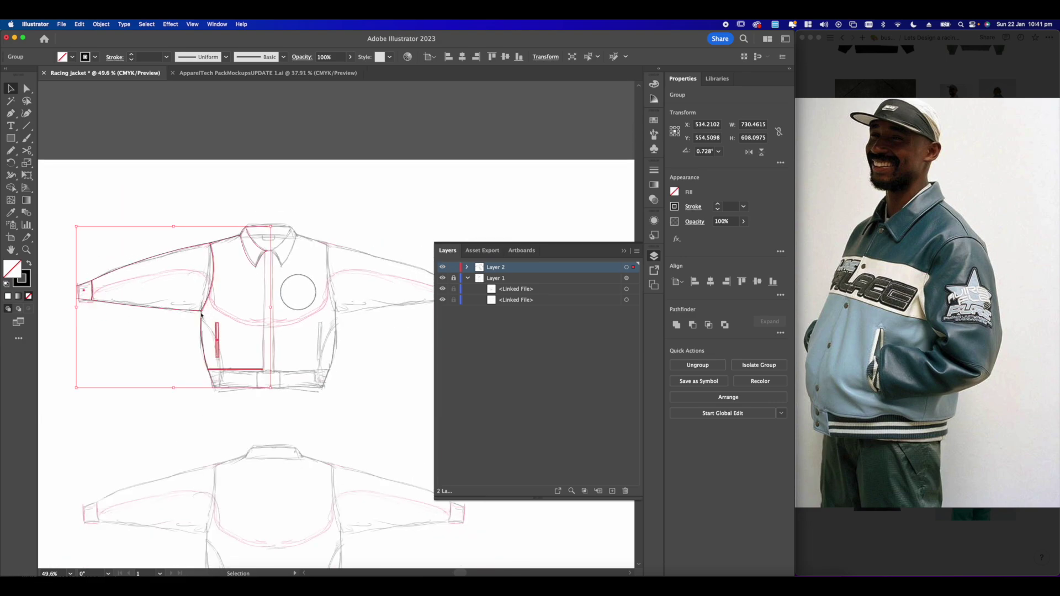
pyautogui.moveTo(205, 316); pyautogui.dragTo(260, 317)
# - Reflect the duplicated jacket half across the vertical axis
pyautogui.rightClick(257, 316)
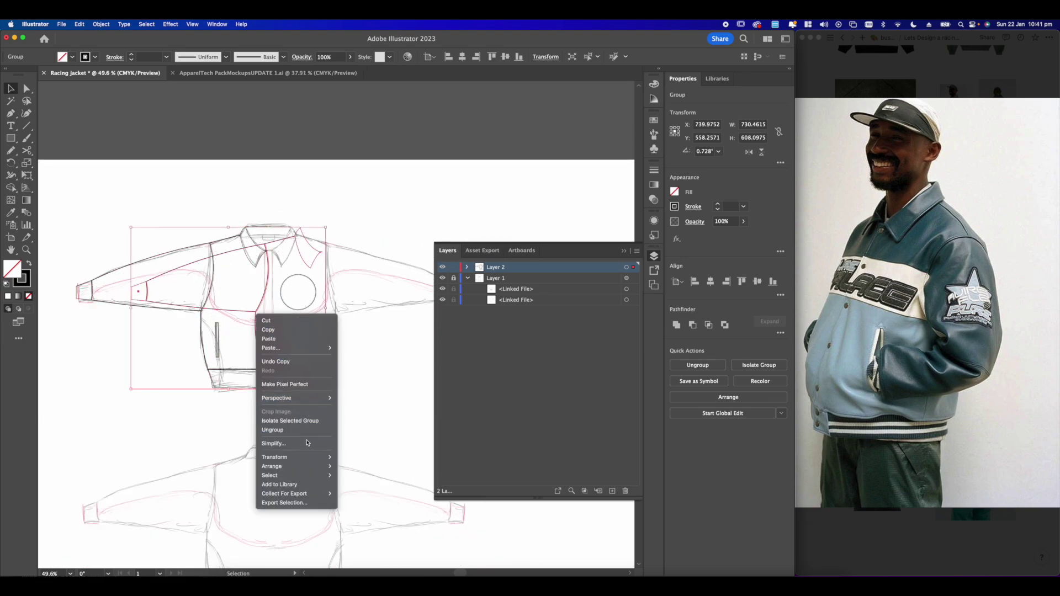
pyautogui.moveTo(300, 459)
pyautogui.click(377, 489)
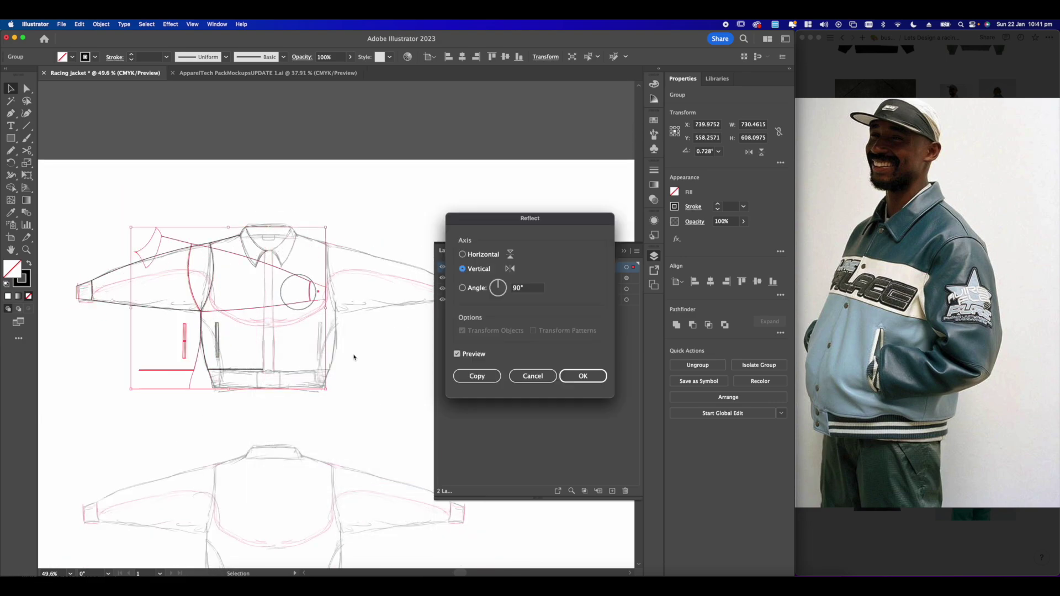
pyautogui.click(593, 384)
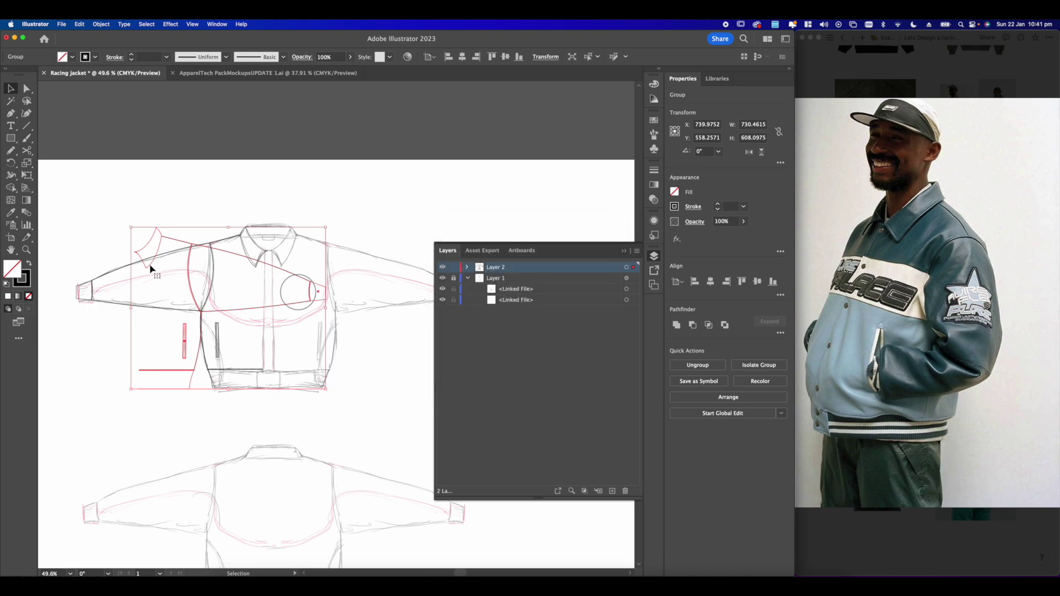
# - Move the mirrored half into place over the sketch's right side and select both jacket halves together
pyautogui.moveTo(149, 270); pyautogui.dragTo(282, 270)
pyautogui.click(223, 227)
pyautogui.click(287, 246)
pyautogui.moveTo(225, 209); pyautogui.dragTo(240, 220)
pyautogui.click(254, 232)
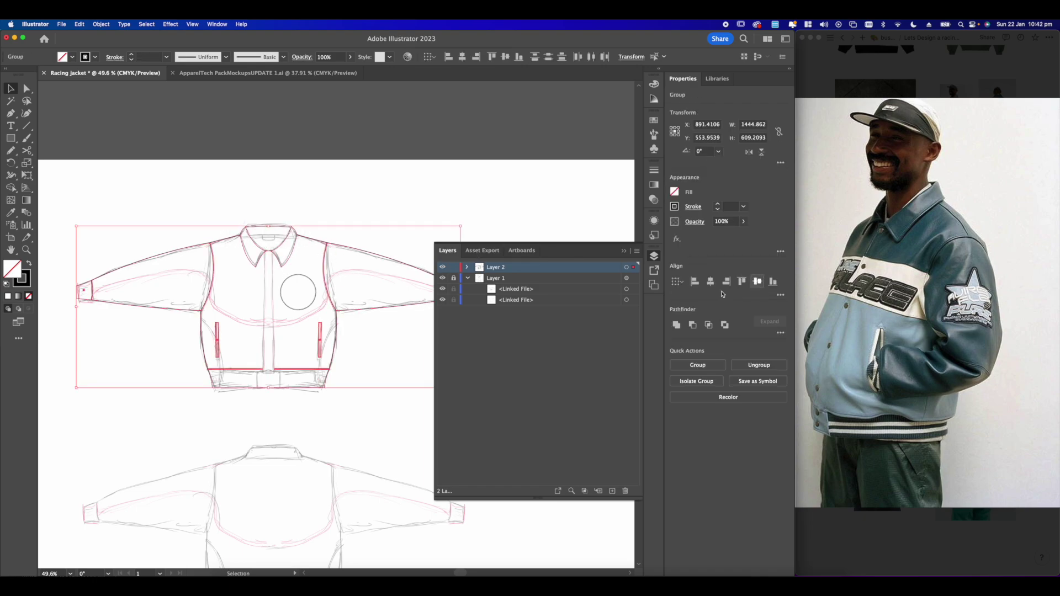
# - Examine the mirrored front jacket, then its button placket and the centre of the waistband up close
pyautogui.scroll(5, 276, 393)
pyautogui.moveTo(302, 304); pyautogui.dragTo(302, 312)
pyautogui.click(329, 265)
pyautogui.scroll(-5, 324, 244)
pyautogui.moveTo(335, 113); pyautogui.dragTo(344, 196)
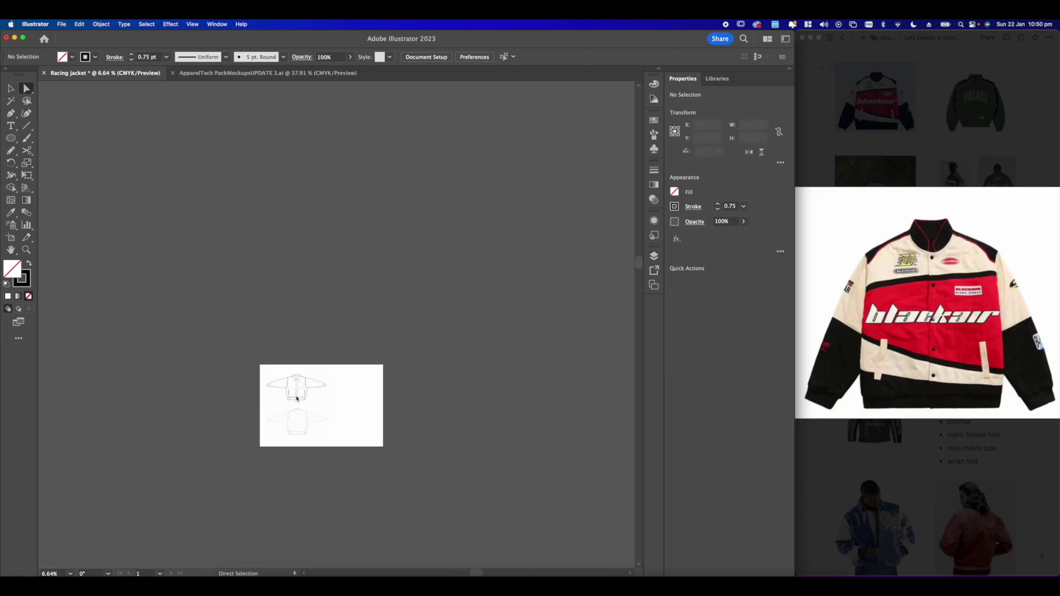
pyautogui.scroll(10, 297, 398)
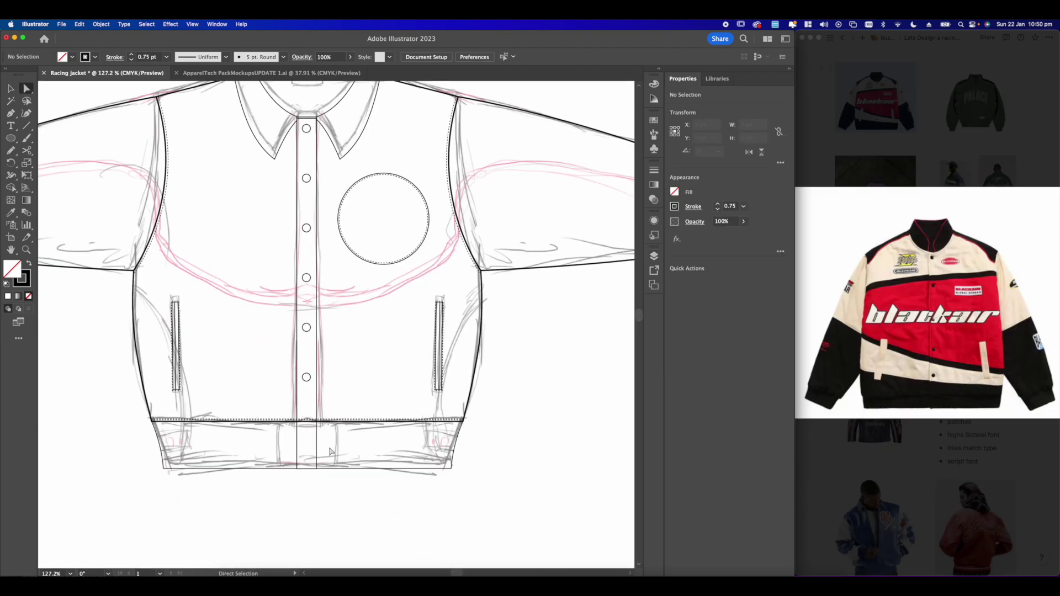
pyautogui.scroll(5, 330, 451)
pyautogui.scroll(4, 389, 400)
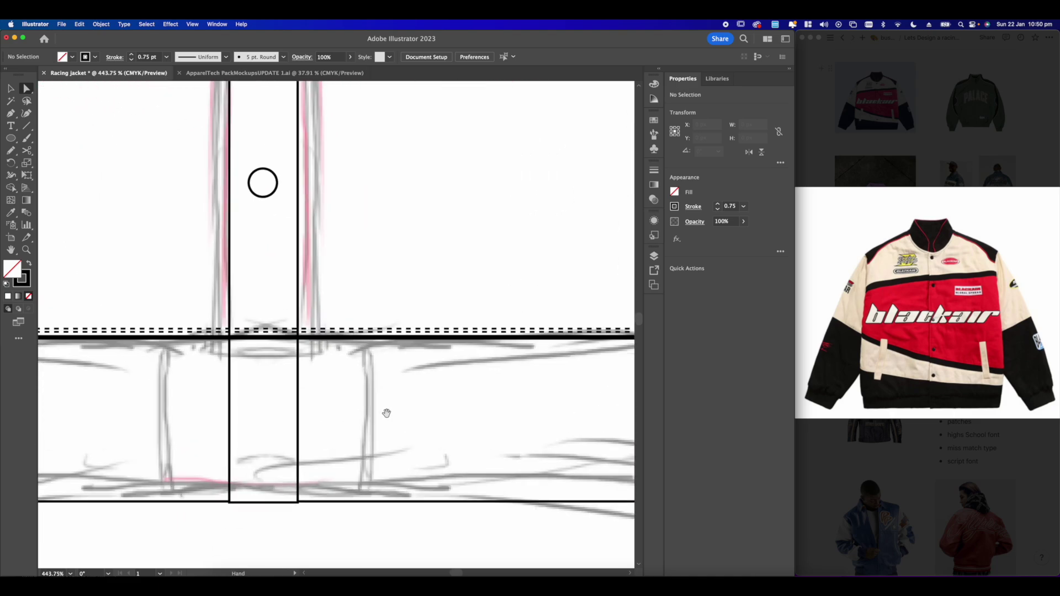
pyautogui.click(301, 343)
pyautogui.scroll(5, 302, 341)
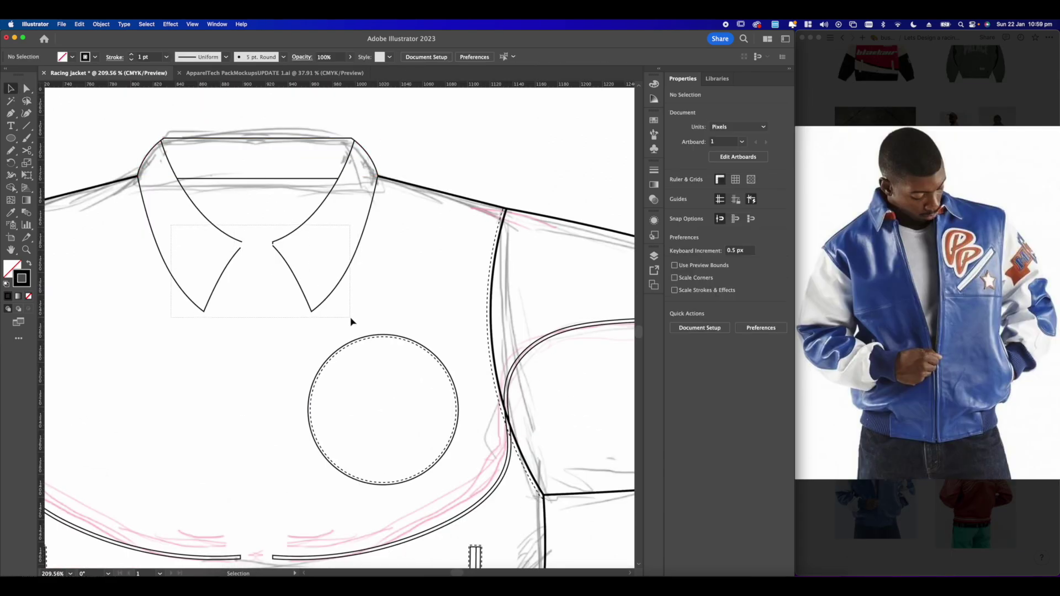
# - Delete the two pointed front collar flaps from the jacket line art, keeping the back collar outline
pyautogui.moveTo(351, 322); pyautogui.dragTo(351, 320)
pyautogui.click(26, 88)
pyautogui.click(299, 288)
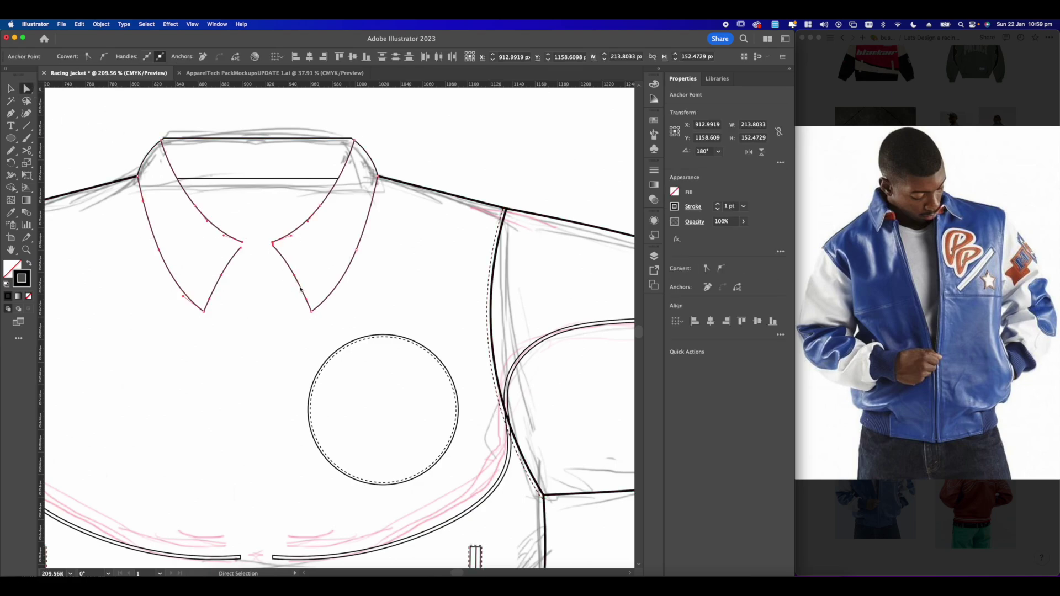
pyautogui.press('Delete')
pyautogui.scroll(5, 324, 200)
pyautogui.scroll(-8, 223, 188)
pyautogui.scroll(4, 170, 166)
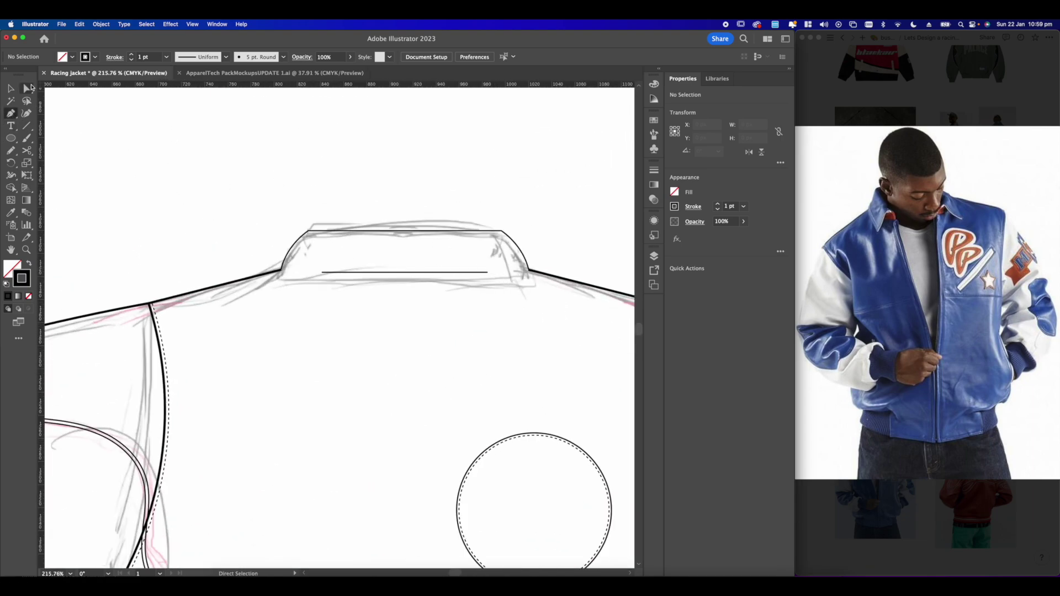
# - Extend the right end of the horizontal line inside the collar toward the collar's right edge
pyautogui.click(32, 87)
pyautogui.scroll(1, 390, 198)
pyautogui.scroll(1, 415, 267)
pyautogui.click(405, 260)
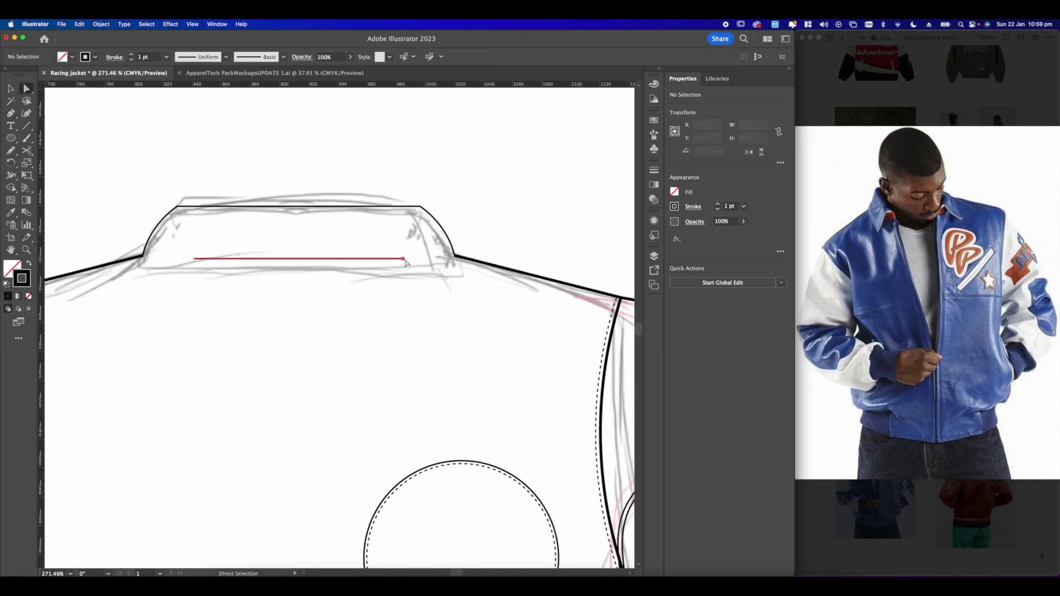
pyautogui.scroll(3, 406, 261)
pyautogui.moveTo(406, 263); pyautogui.dragTo(499, 262)
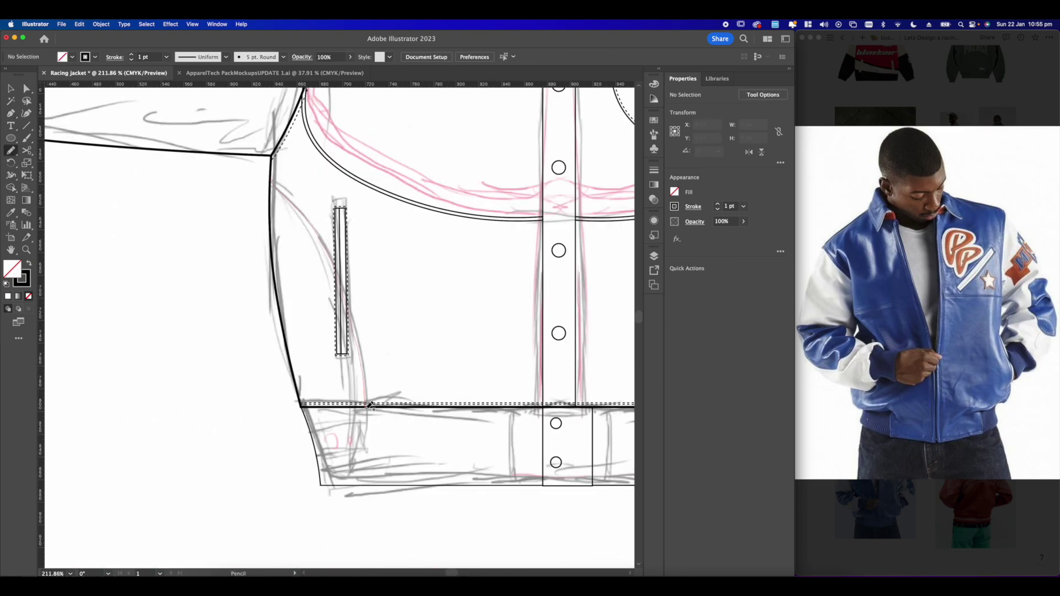
# - Draw a curved Pencil seam about 85 px wide and 200 px tall from the left side seam to the waistband seam
pyautogui.moveTo(271, 182); pyautogui.dragTo(366, 407)
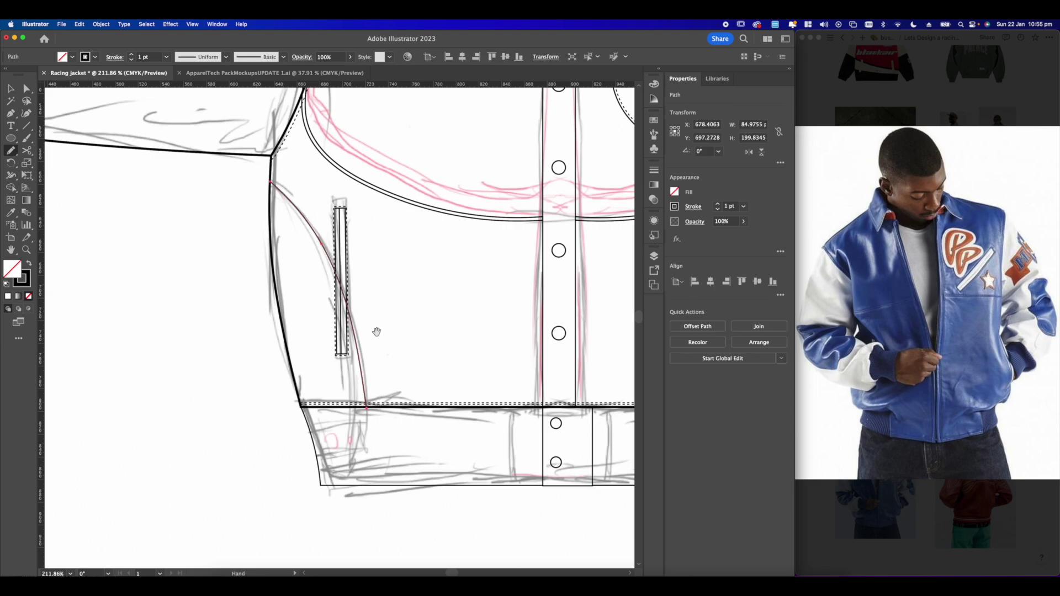
pyautogui.scroll(2, 390, 334)
pyautogui.hscroll(2, 389, 334)
pyautogui.click(101, 24)
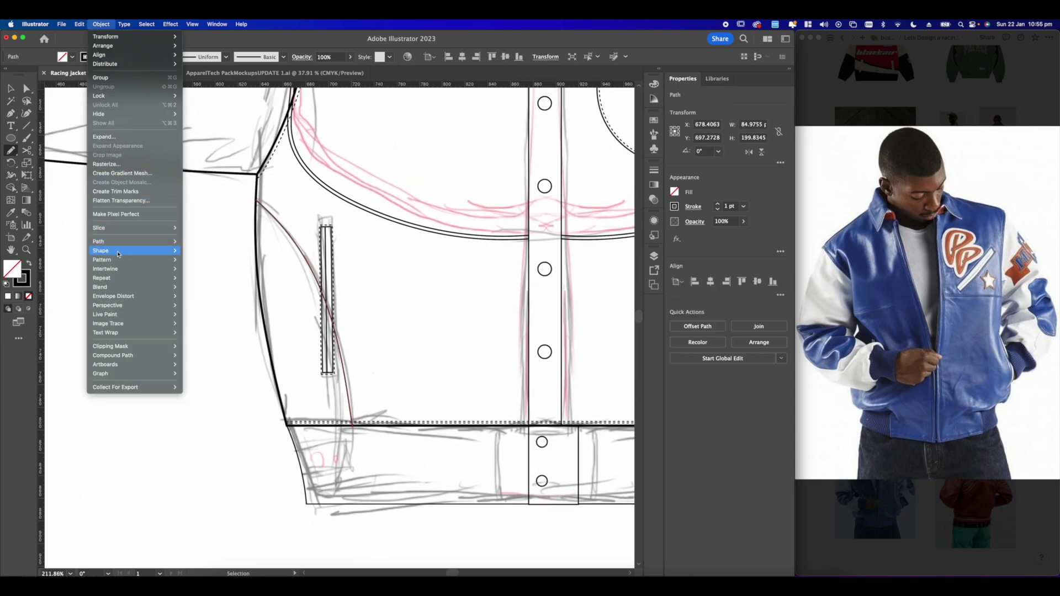
# - Offset the curved seam at the front jacket's left side into a narrow parallel double line
pyautogui.moveTo(133, 241)
pyautogui.click(225, 273)
pyautogui.click(687, 292)
pyautogui.scroll(5, 306, 220)
pyautogui.click(27, 88)
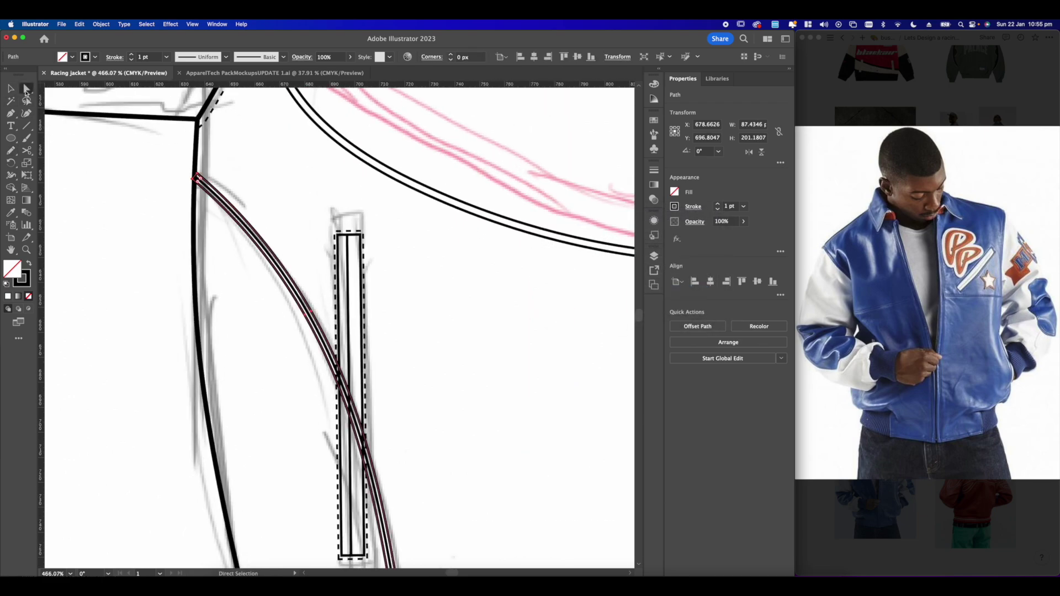
pyautogui.scroll(3, 196, 178)
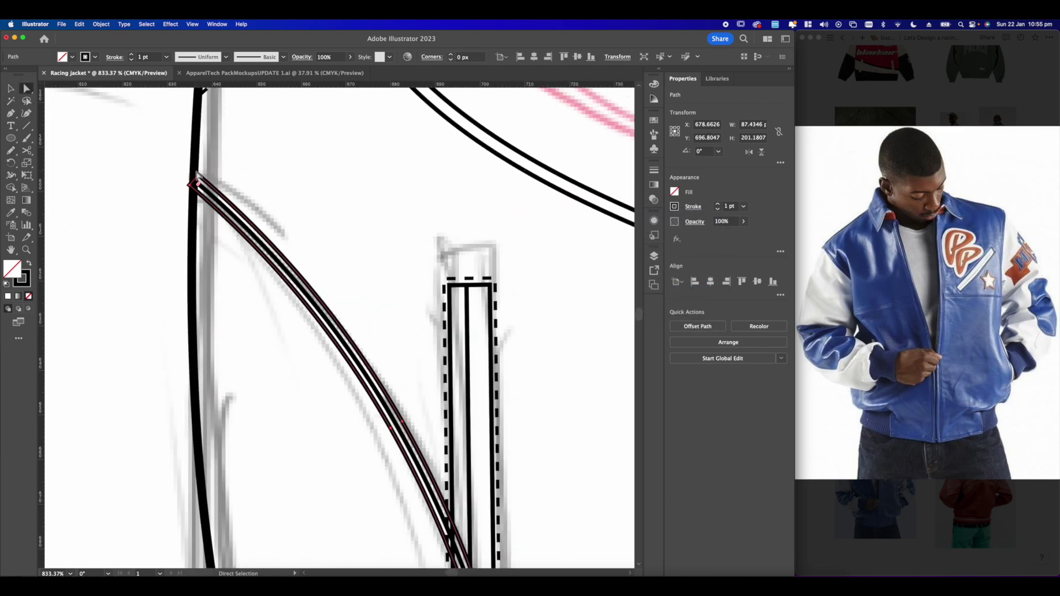
pyautogui.click(221, 204)
pyautogui.scroll(-3, 226, 207)
pyautogui.scroll(-5, 234, 210)
pyautogui.scroll(8, 209, 177)
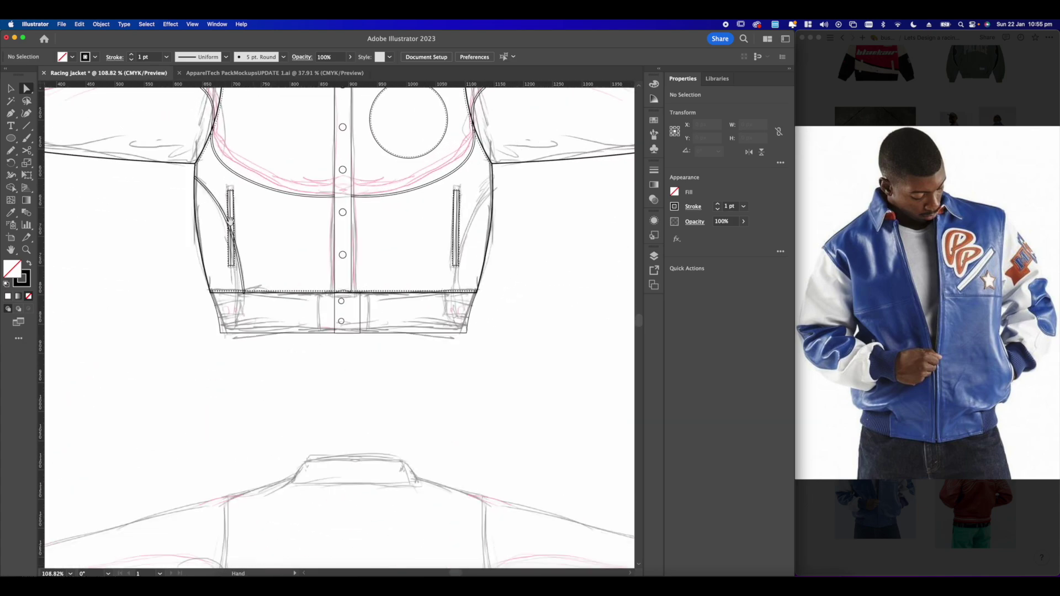
# - Move the offset seam's lower end anchor onto the jacket's side edge, using the outline view
pyautogui.press('super+y')
pyautogui.scroll(4, 211, 187)
pyautogui.moveTo(231, 245); pyautogui.dragTo(219, 273)
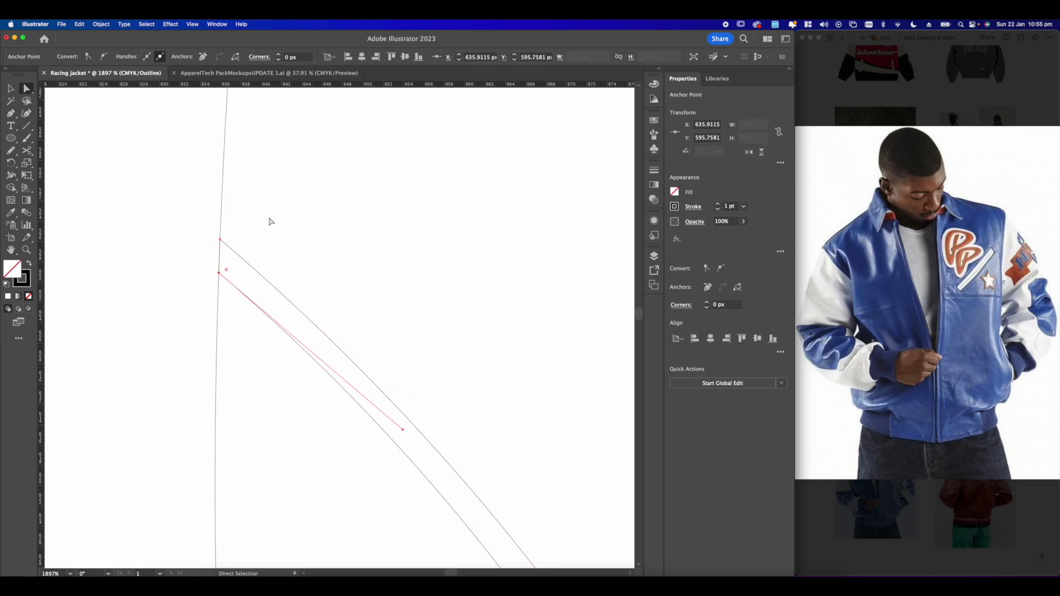
pyautogui.click(267, 223)
pyautogui.scroll(-10, 270, 218)
pyautogui.scroll(8, 258, 242)
pyautogui.scroll(4, 274, 152)
pyautogui.scroll(15, 259, 166)
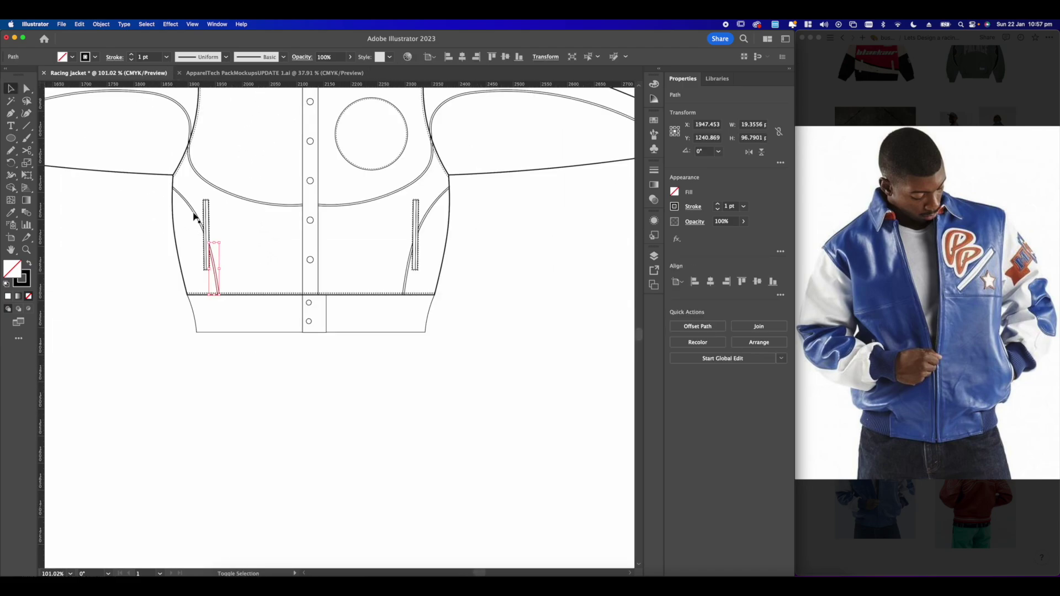
# - Apply the armhole stitching's dashed stroke to the curved side seams on both halves of the front jacket with the Eyedropper
pyautogui.keyDown('shift'); pyautogui.click(193, 217); pyautogui.keyUp('shift')
pyautogui.keyDown('shift'); pyautogui.click(433, 217); pyautogui.keyUp('shift')
pyautogui.moveTo(299, 157); pyautogui.dragTo(351, 259)
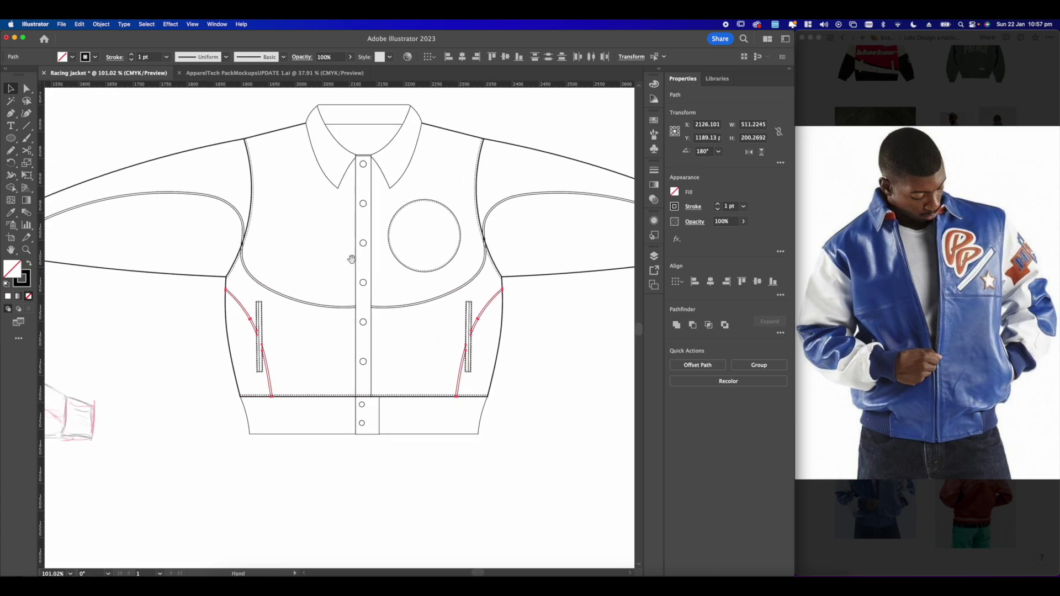
pyautogui.scroll(-5, 322, 204)
pyautogui.scroll(10, 402, 194)
pyautogui.scroll(5, 288, 176)
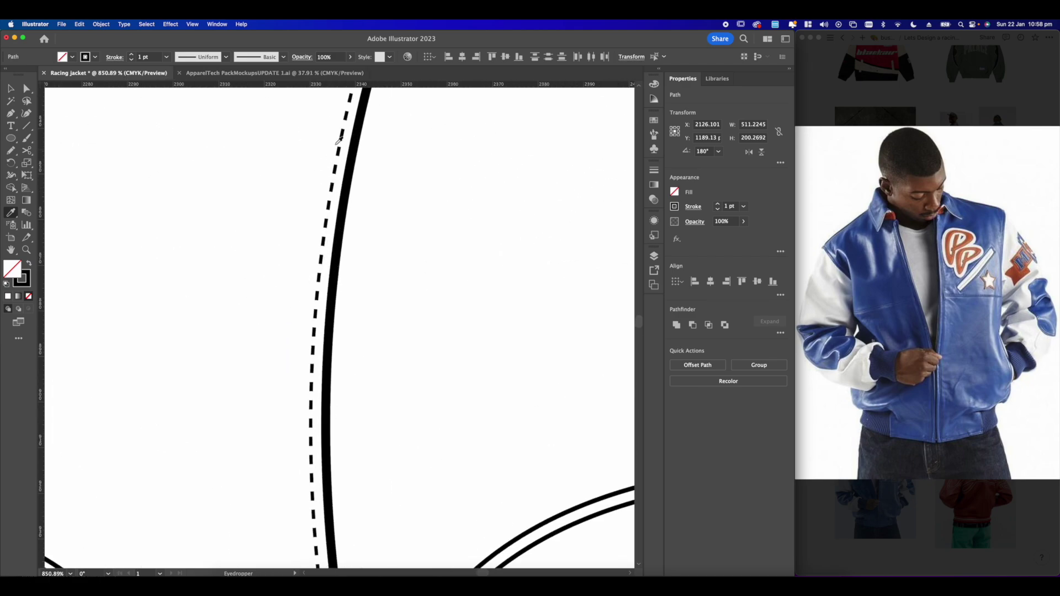
pyautogui.click(338, 153)
pyautogui.scroll(-6, 339, 153)
pyautogui.click(11, 87)
pyautogui.click(563, 354)
pyautogui.scroll(-5, 561, 348)
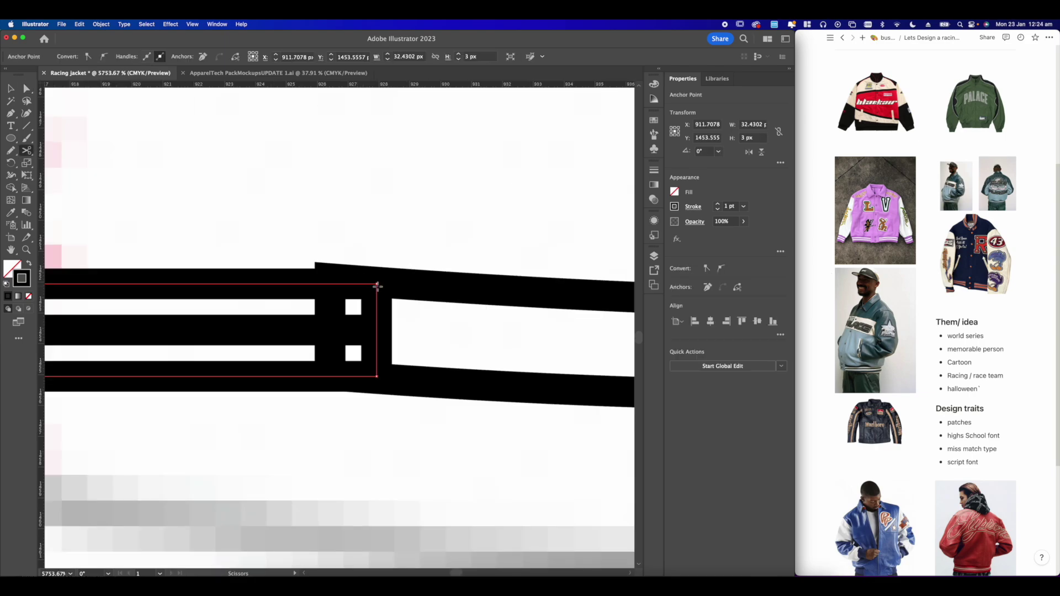
# - Cut the overlapping end of the back yoke seam with Scissors and snap the curved double seam onto the back jacket's right side edge
pyautogui.click(377, 285)
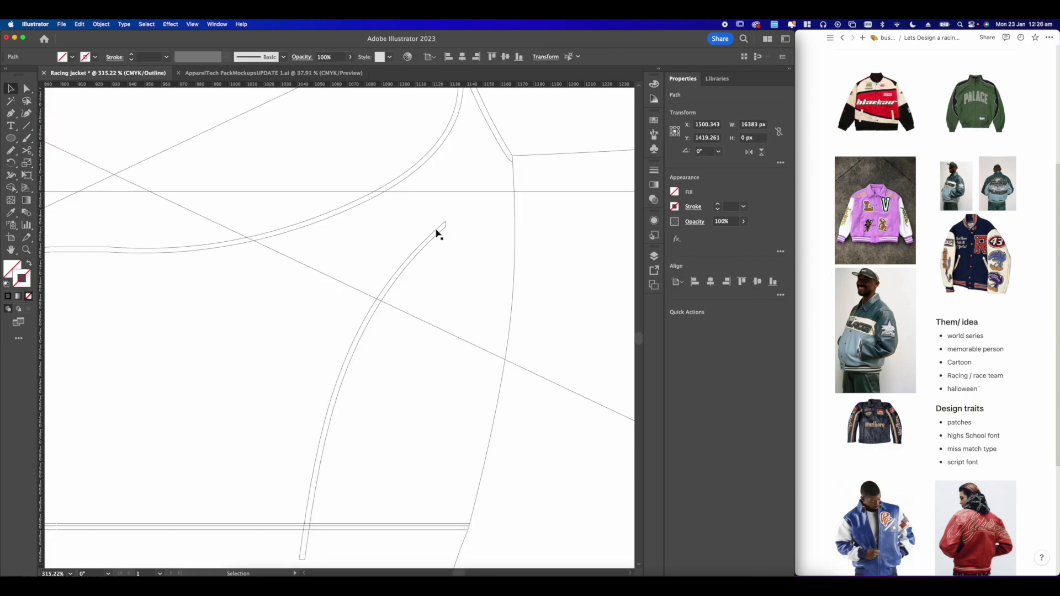
pyautogui.moveTo(438, 232); pyautogui.dragTo(513, 193)
pyautogui.scroll(10, 514, 194)
pyautogui.moveTo(518, 207); pyautogui.dragTo(537, 228)
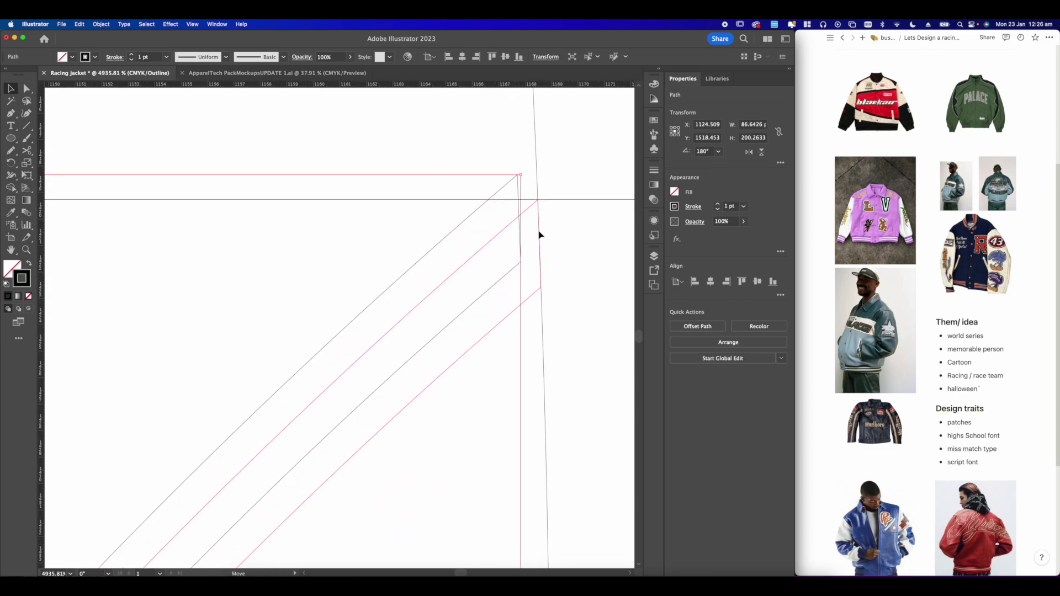
pyautogui.moveTo(539, 231); pyautogui.dragTo(539, 231)
pyautogui.click(567, 229)
pyautogui.scroll(-10, 540, 206)
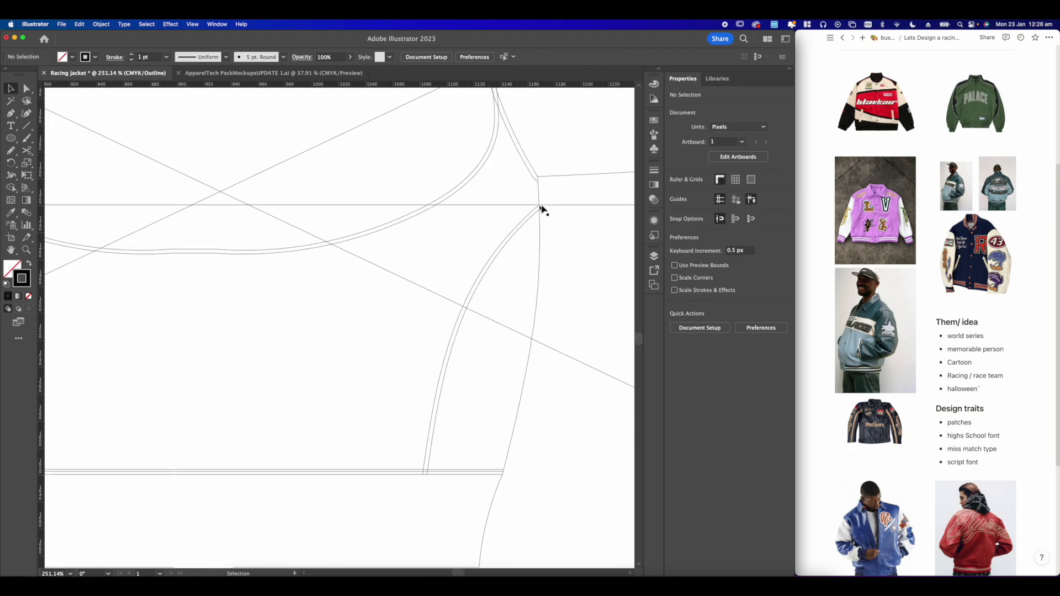
# - Delete the horizontal guide crossing the top of the back side seam and return to the normal preview
pyautogui.moveTo(564, 199); pyautogui.dragTo(580, 234)
pyautogui.press('Delete')
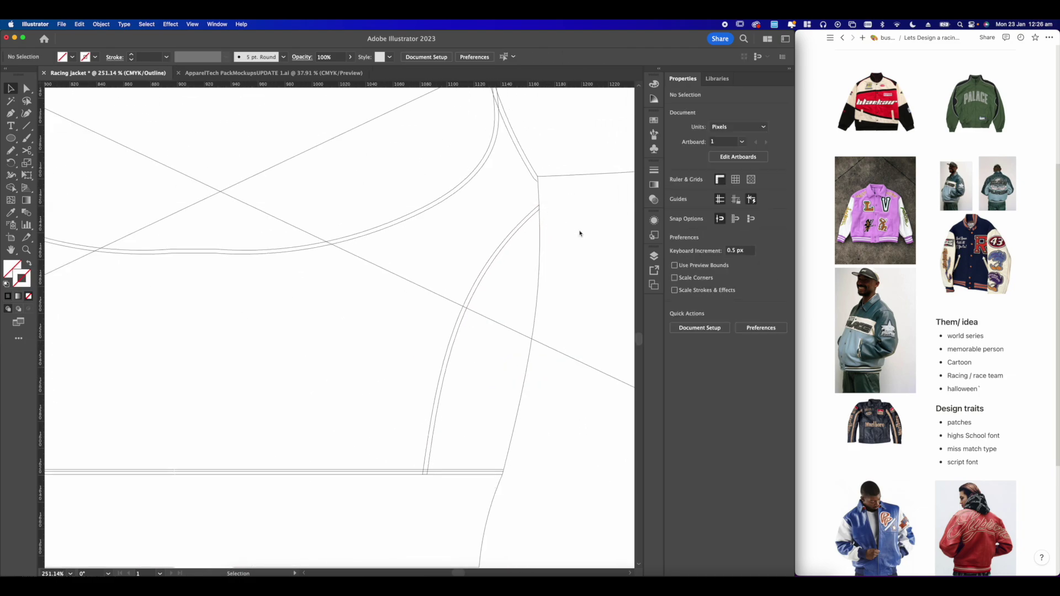
pyautogui.scroll(-8, 480, 229)
pyautogui.hotkey('ctrl', 'y')
# - Apply the front side seams' dashed 0.75 pt stitch style to both curved seams of the back jacket with the Eyedropper
pyautogui.press('v')
pyautogui.scroll(5, 445, 262)
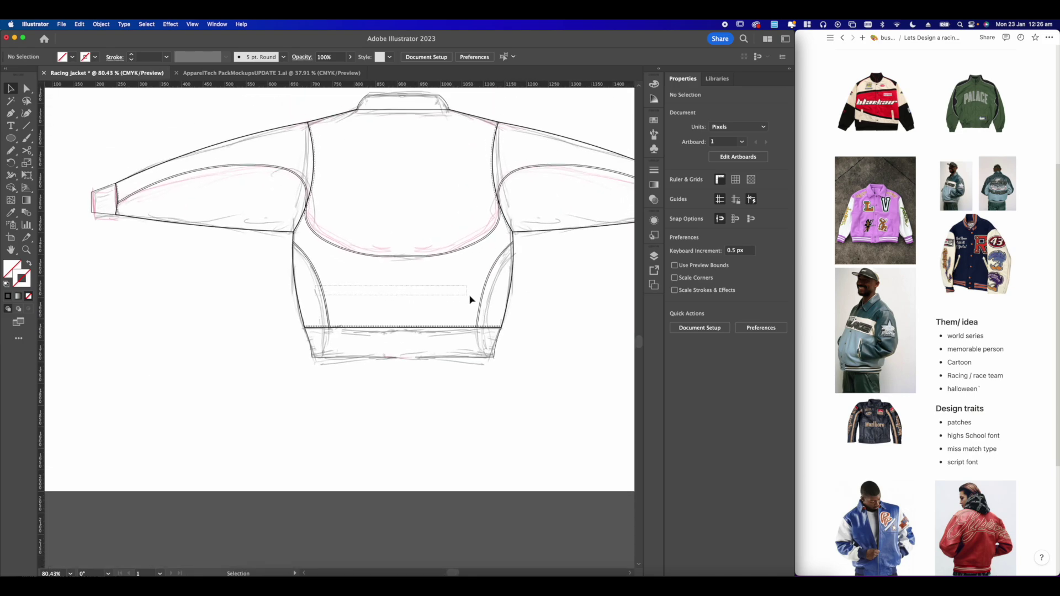
pyautogui.click(484, 293)
pyautogui.scroll(-4, 462, 289)
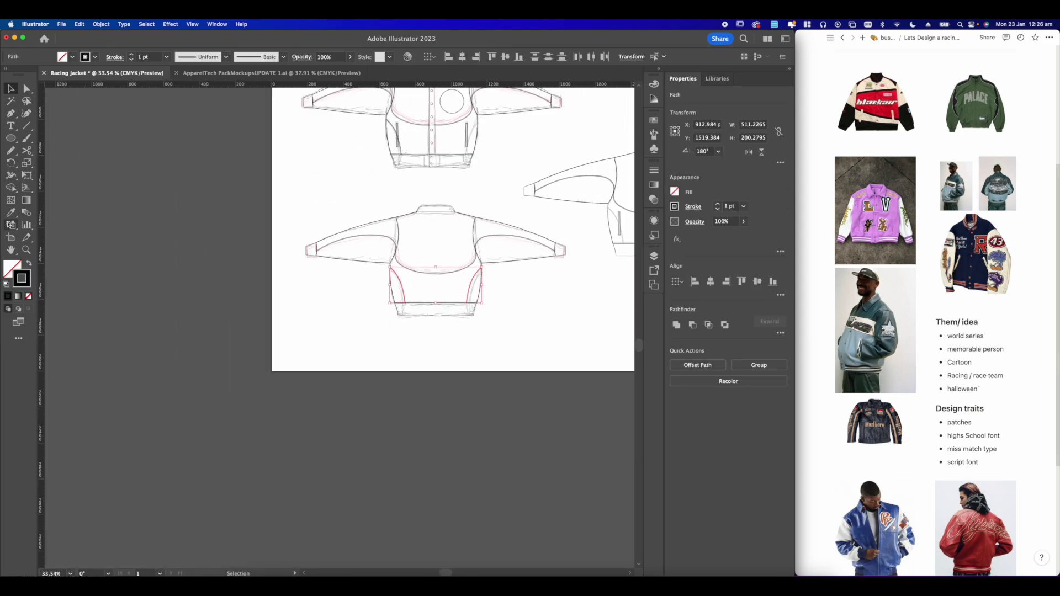
pyautogui.scroll(8, 382, 130)
pyautogui.click(396, 152)
pyautogui.scroll(-5, 396, 150)
pyautogui.moveTo(438, 136); pyautogui.dragTo(193, 118)
pyautogui.moveTo(596, 298); pyautogui.dragTo(405, 226)
pyautogui.scroll(8, 440, 253)
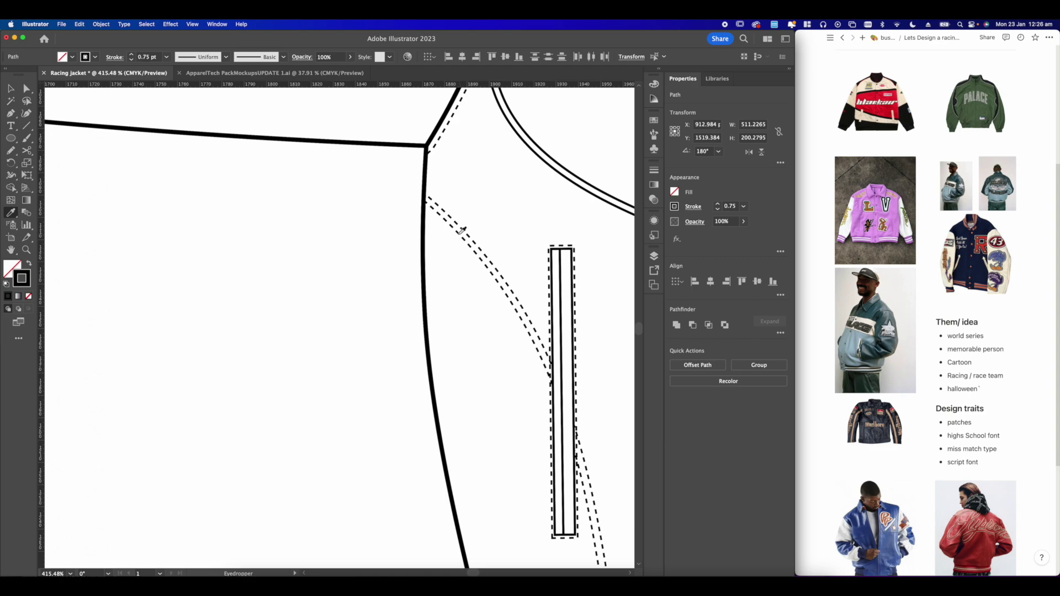
pyautogui.scroll(-8, 461, 230)
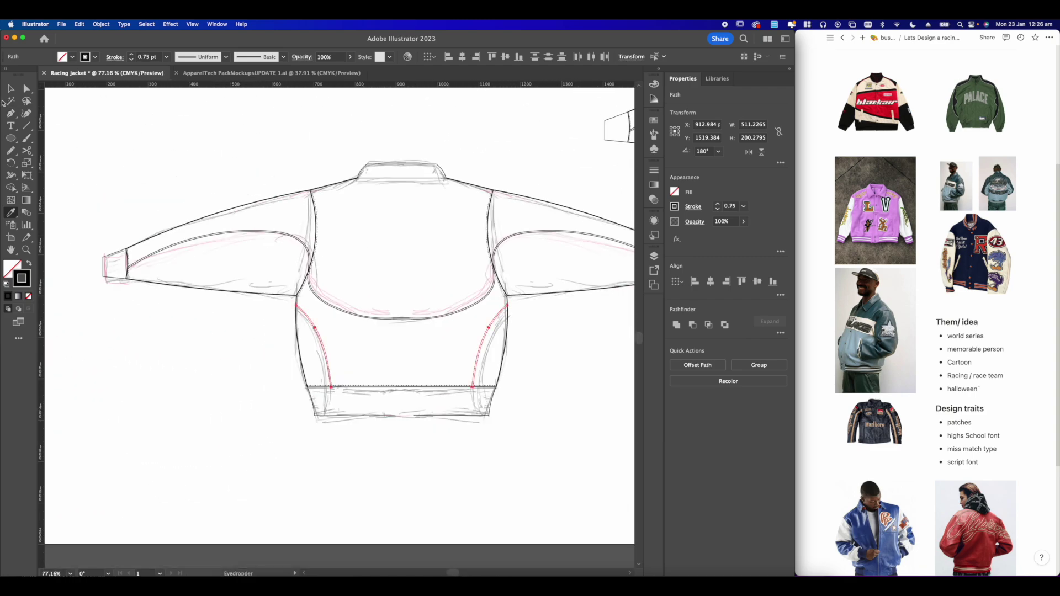
pyautogui.click(9, 88)
pyautogui.click(426, 272)
# - Close the gap in the bottom line of the back jacket's waistband
pyautogui.scroll(10, 426, 272)
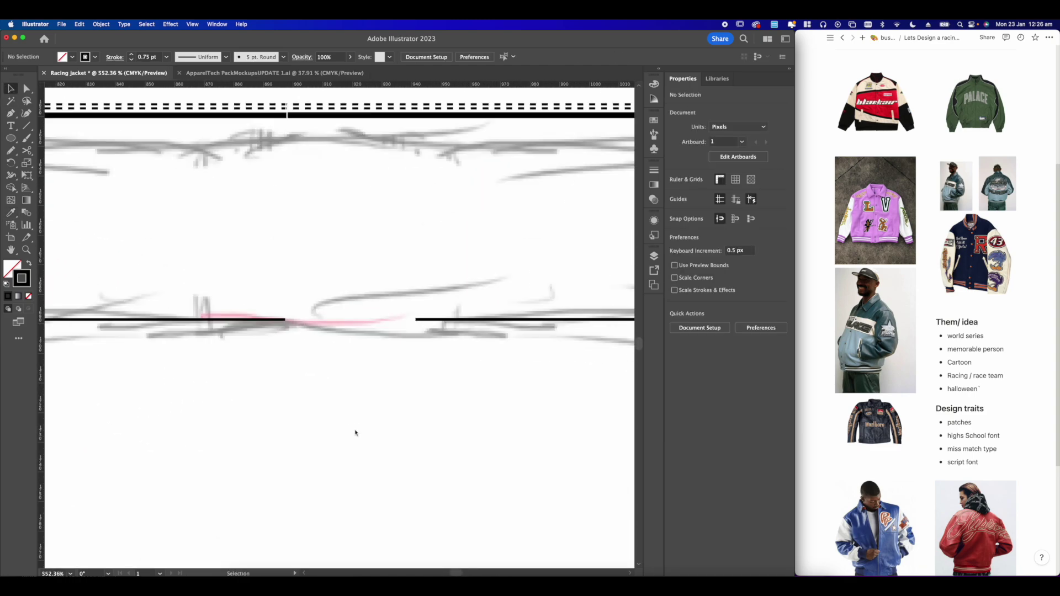
pyautogui.click(26, 87)
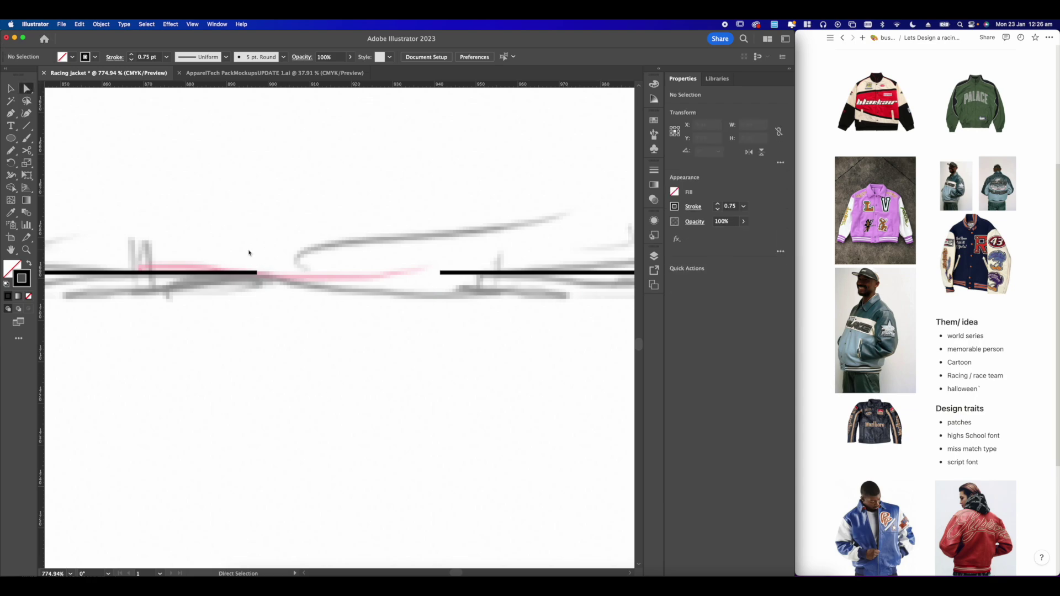
pyautogui.rightClick(440, 271)
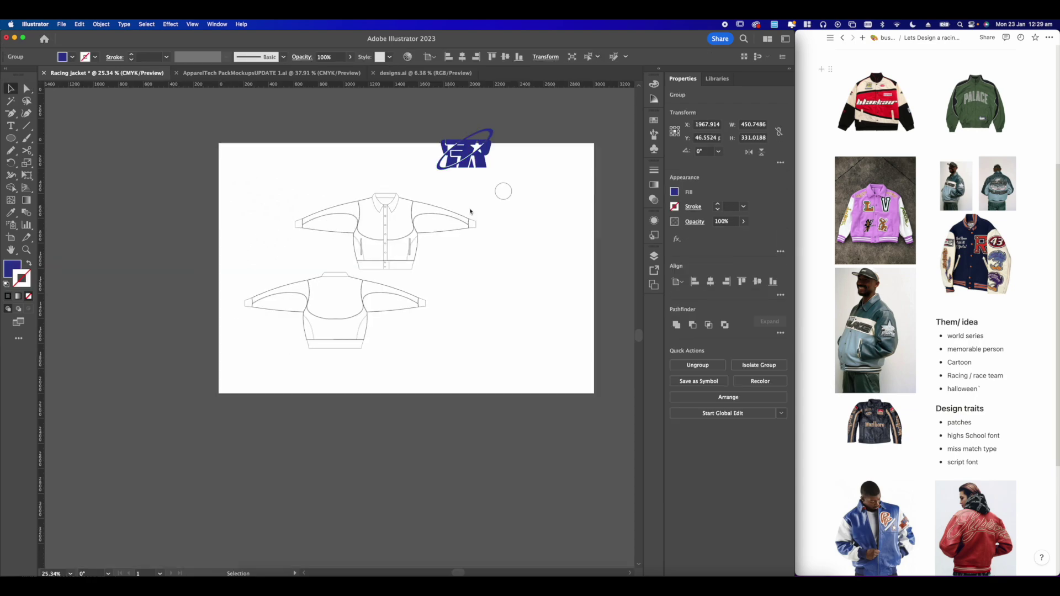
# - Scale the blue logo down to about 96 by 71 px and place it inside the stitched circle patch
pyautogui.moveTo(383, 202); pyautogui.dragTo(415, 226)
pyautogui.scroll(3, 412, 241)
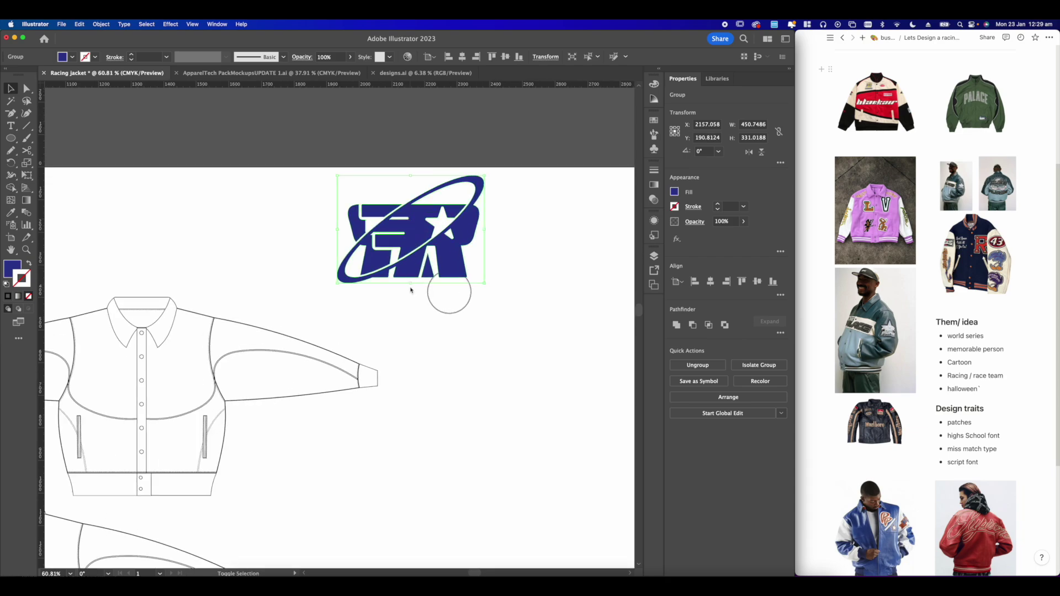
pyautogui.moveTo(412, 285); pyautogui.dragTo(456, 313)
pyautogui.scroll(1, 417, 209)
pyautogui.scroll(3, 456, 314)
pyautogui.scroll(5, 456, 313)
pyautogui.moveTo(471, 373); pyautogui.dragTo(468, 316)
pyautogui.moveTo(475, 282); pyautogui.dragTo(464, 359)
pyautogui.click(383, 229)
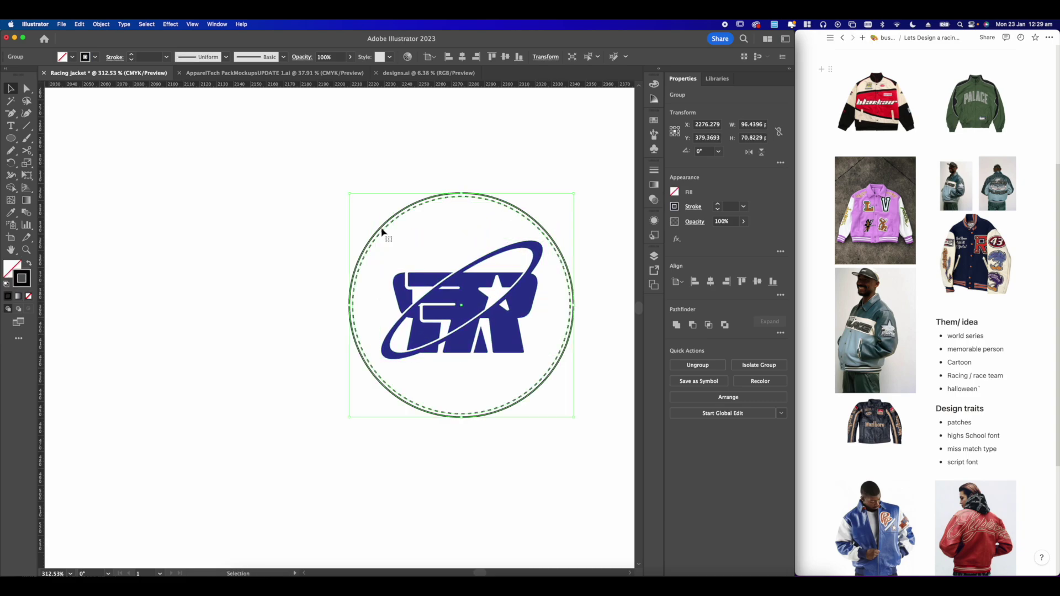
pyautogui.scroll(-3, 383, 229)
pyautogui.click(525, 230)
pyautogui.moveTo(447, 231); pyautogui.dragTo(423, 231)
pyautogui.scroll(-6, 371, 229)
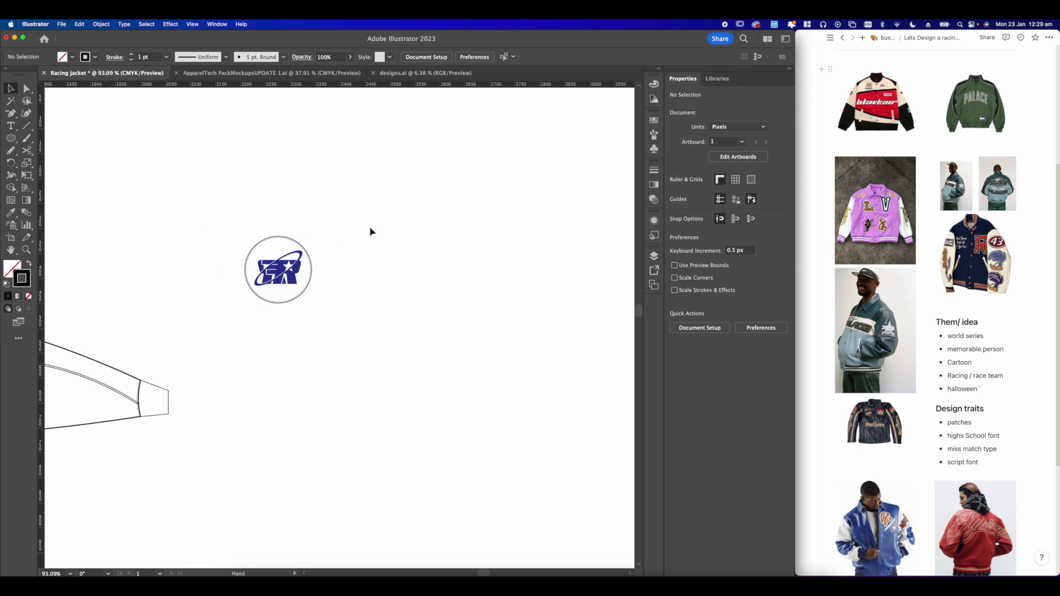
pyautogui.scroll(6, 335, 241)
pyautogui.moveTo(334, 237); pyautogui.dragTo(314, 219)
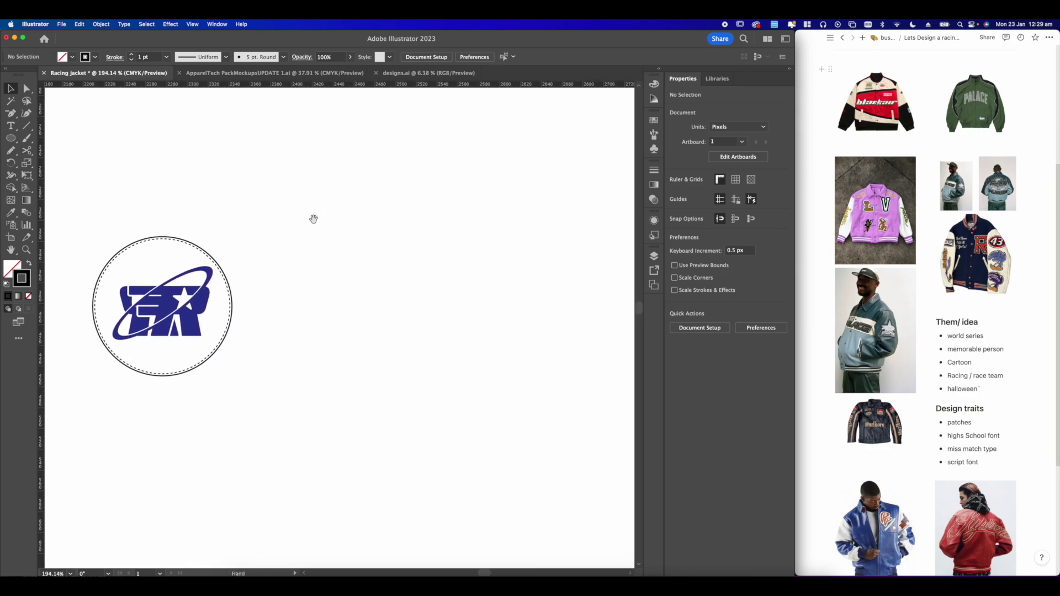
pyautogui.click(11, 138)
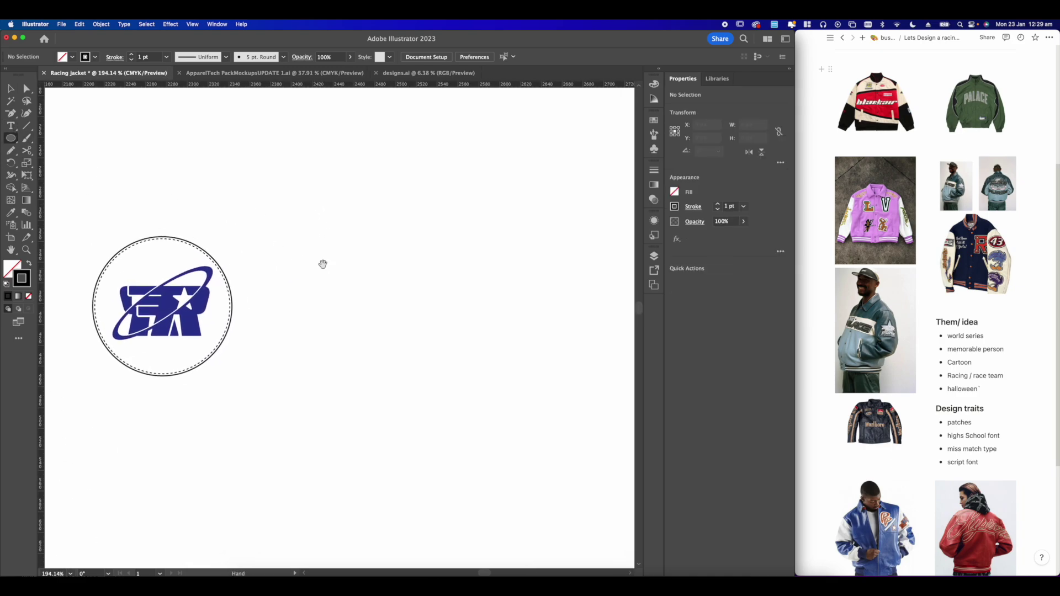
pyautogui.scroll(-1, 322, 259)
pyautogui.moveTo(314, 270); pyautogui.dragTo(319, 262)
pyautogui.moveTo(406, 308); pyautogui.dragTo(491, 382)
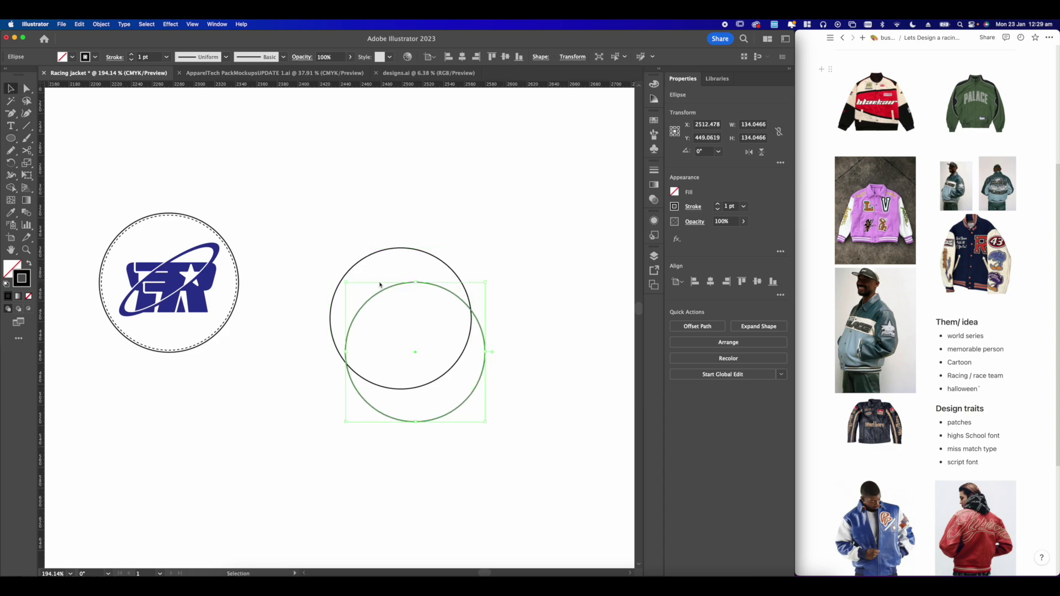
pyautogui.scroll(3, 380, 285)
pyautogui.moveTo(384, 302); pyautogui.dragTo(368, 263)
pyautogui.scroll(-3, 366, 262)
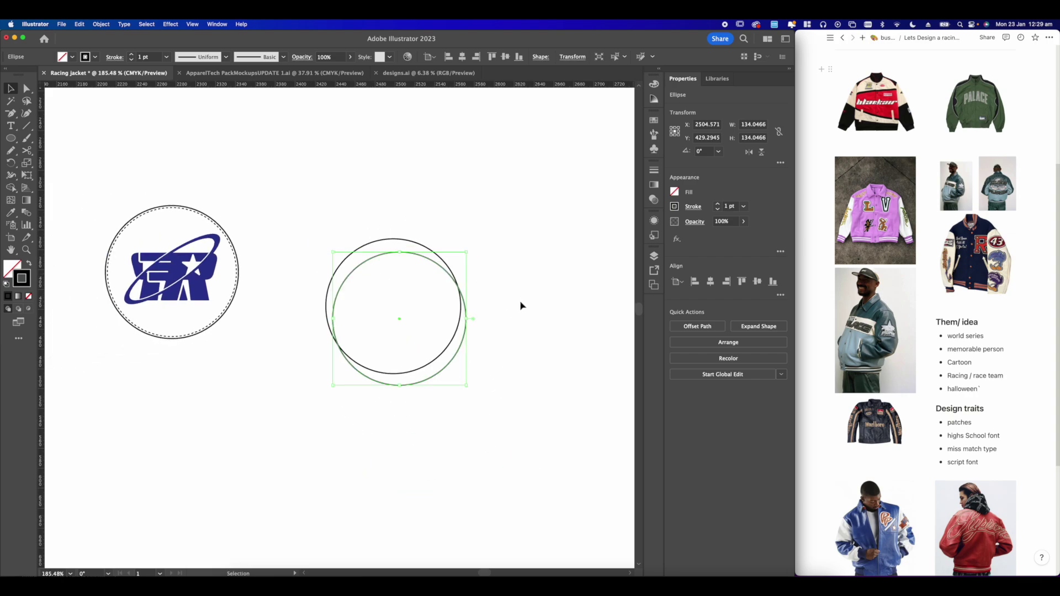
pyautogui.click(521, 304)
pyautogui.scroll(3, 355, 253)
pyautogui.scroll(-3, 337, 248)
pyautogui.moveTo(298, 243); pyautogui.dragTo(461, 340)
pyautogui.press('Delete')
# - Duplicate the stitched circle outline to the right of the logo patch, without the logo
pyautogui.moveTo(345, 321); pyautogui.dragTo(407, 336)
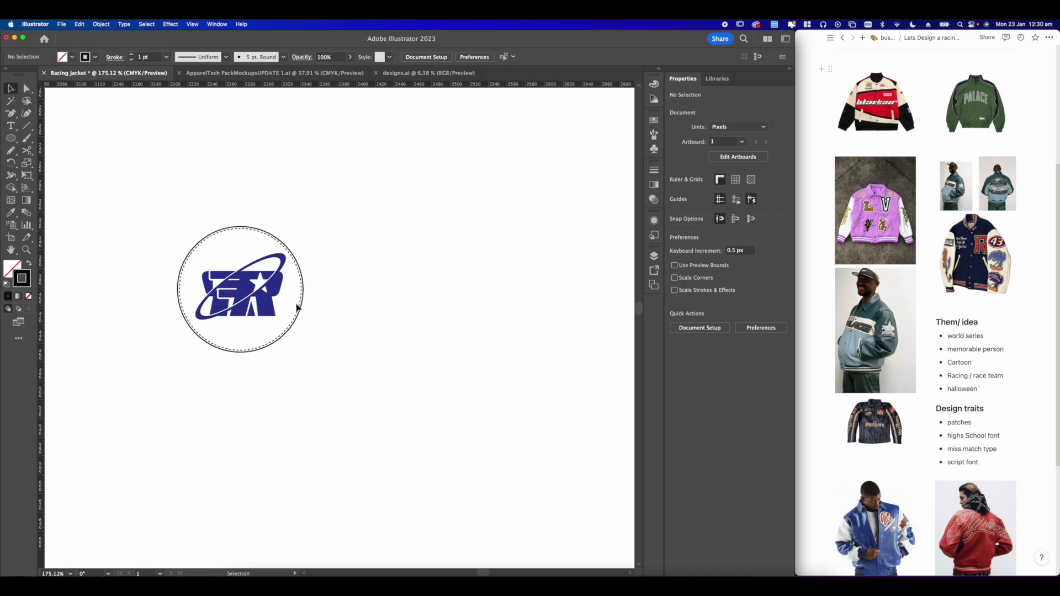
pyautogui.scroll(2, 299, 312)
pyautogui.click(305, 311)
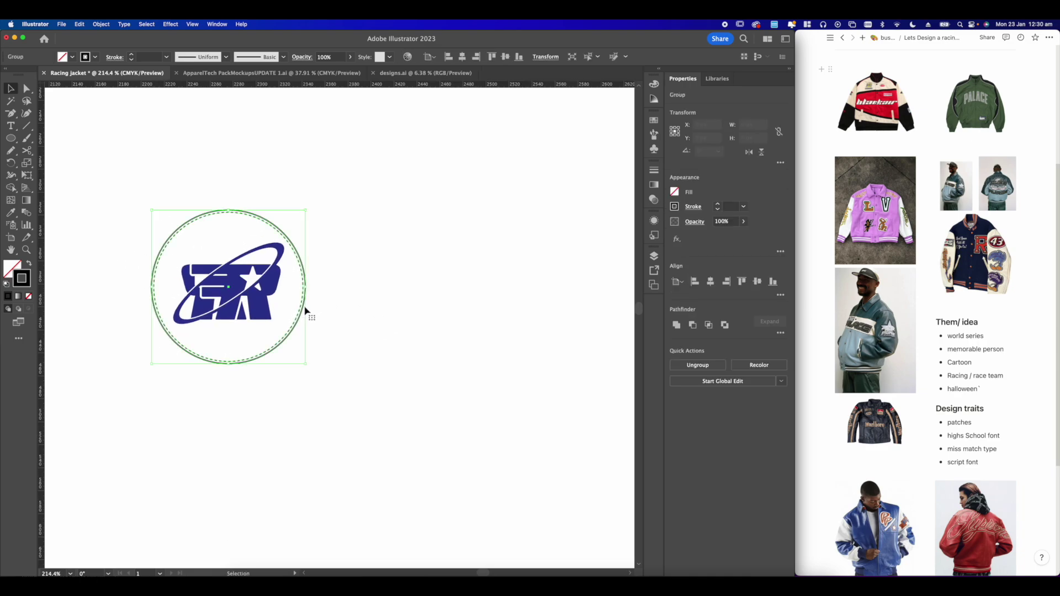
pyautogui.moveTo(304, 313); pyautogui.dragTo(509, 318)
pyautogui.click(444, 293)
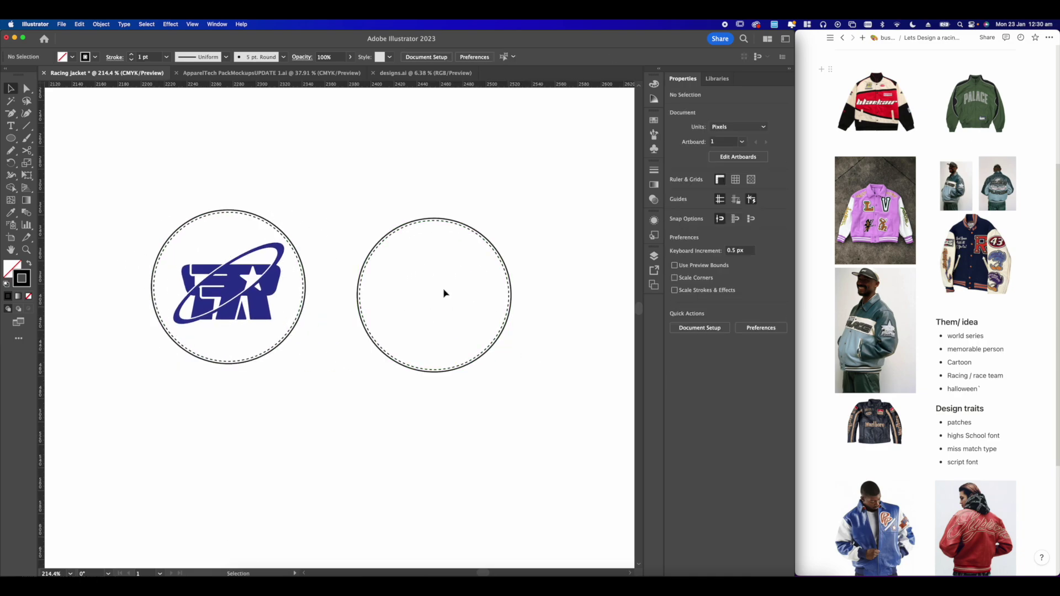
# - Delete the dashed inner stitch ring from the duplicated circle, keeping its solid outline
pyautogui.click(27, 90)
pyautogui.scroll(3, 395, 254)
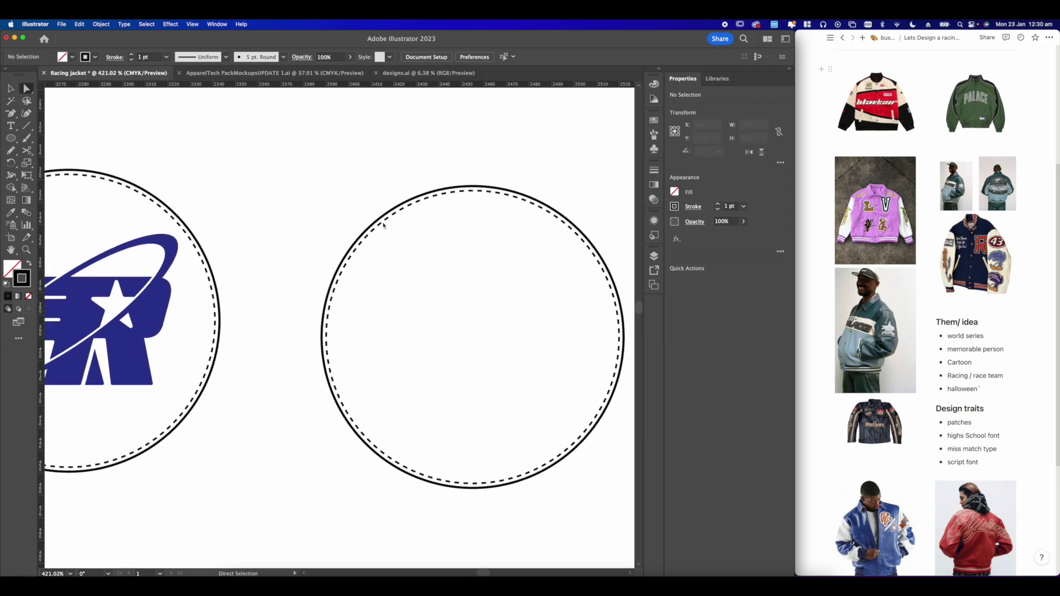
pyautogui.click(383, 226)
pyautogui.press('Delete')
pyautogui.press('Delete')
pyautogui.scroll(-2, 348, 219)
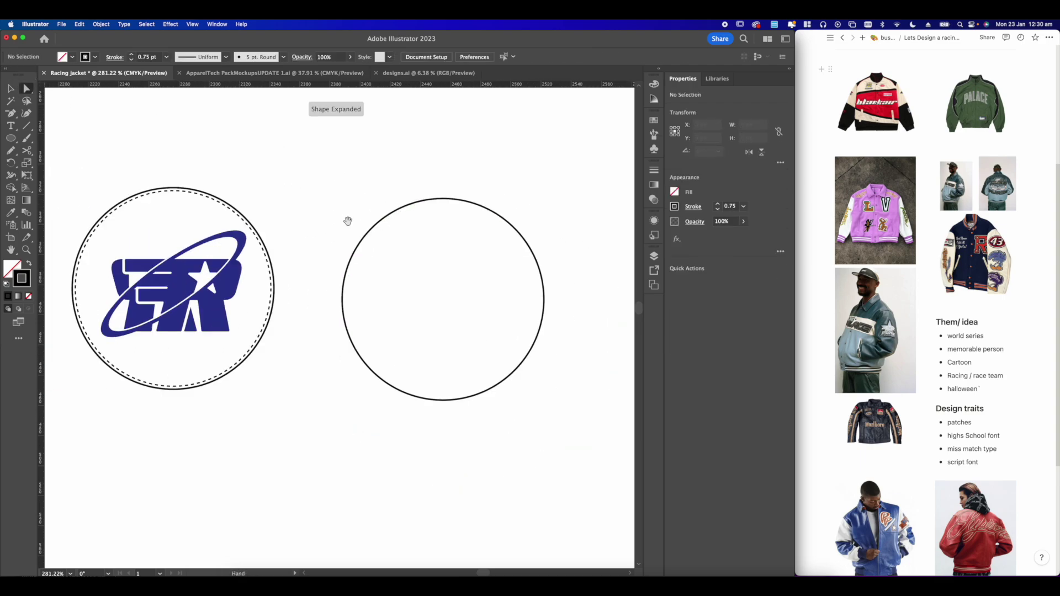
pyautogui.hscroll(2, 347, 219)
pyautogui.click(10, 87)
pyautogui.scroll(-4, 386, 217)
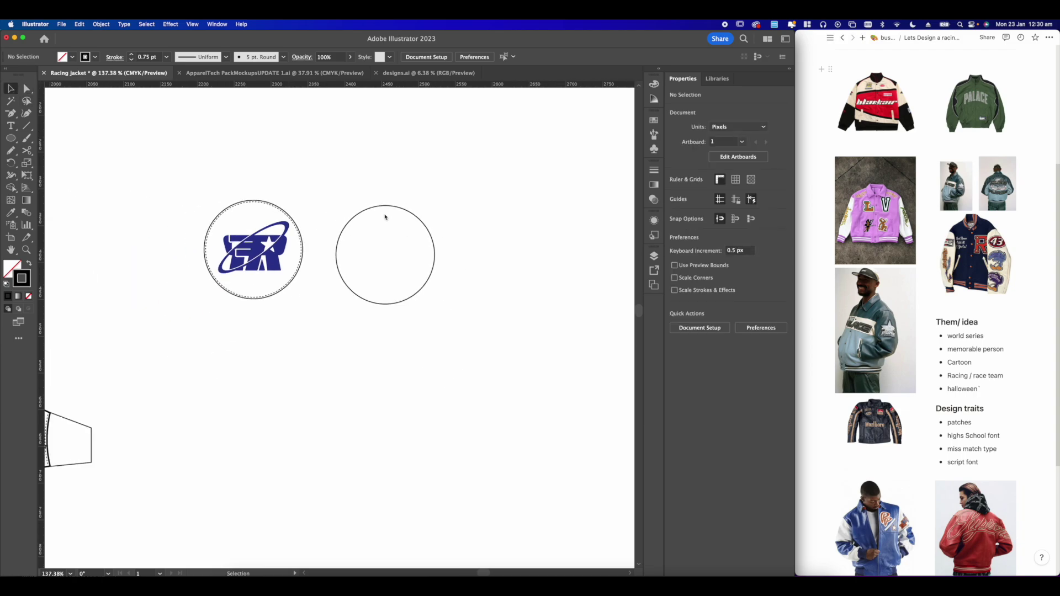
# - Duplicate the plain circle outline with a slight diagonal offset so the two outlines overlap
pyautogui.hscroll(-1, 382, 218)
pyautogui.click(381, 214)
pyautogui.scroll(2, 351, 207)
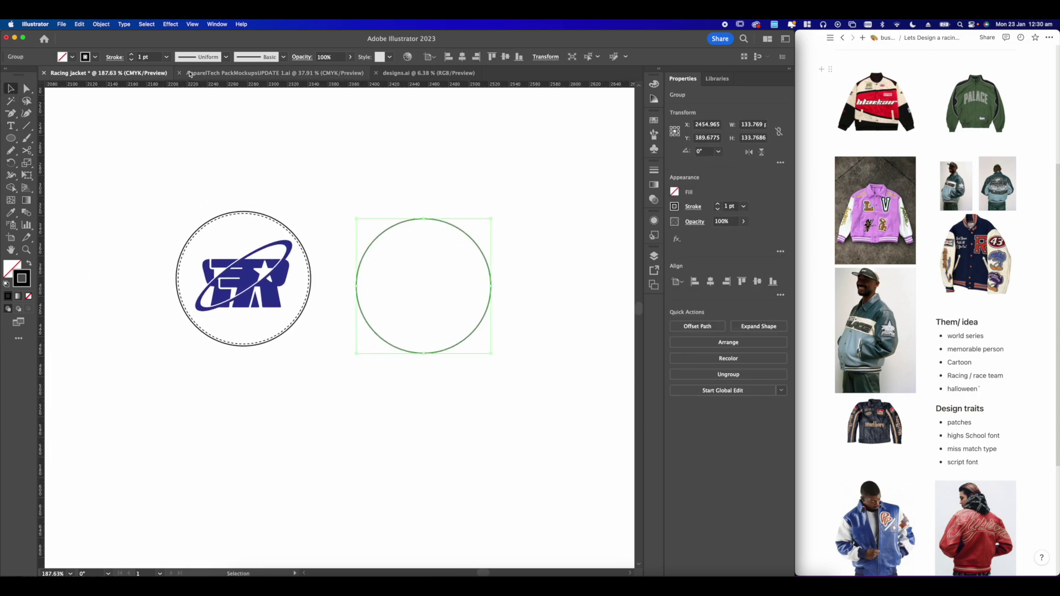
pyautogui.click(100, 24)
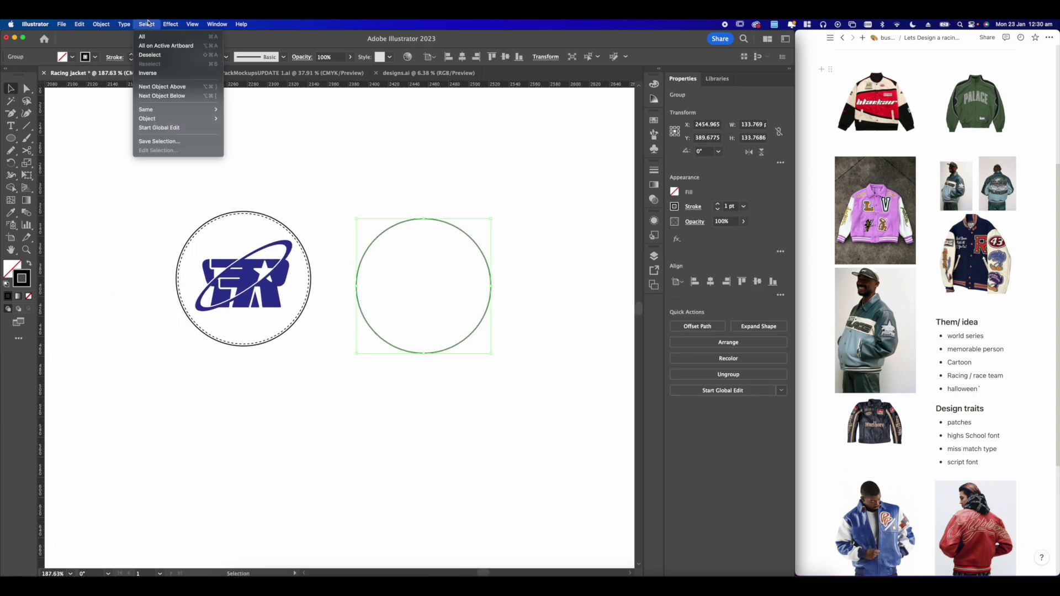
pyautogui.moveTo(186, 24)
pyautogui.click(462, 190)
pyautogui.click(461, 191)
pyautogui.hscroll(2, 395, 221)
pyautogui.click(352, 221)
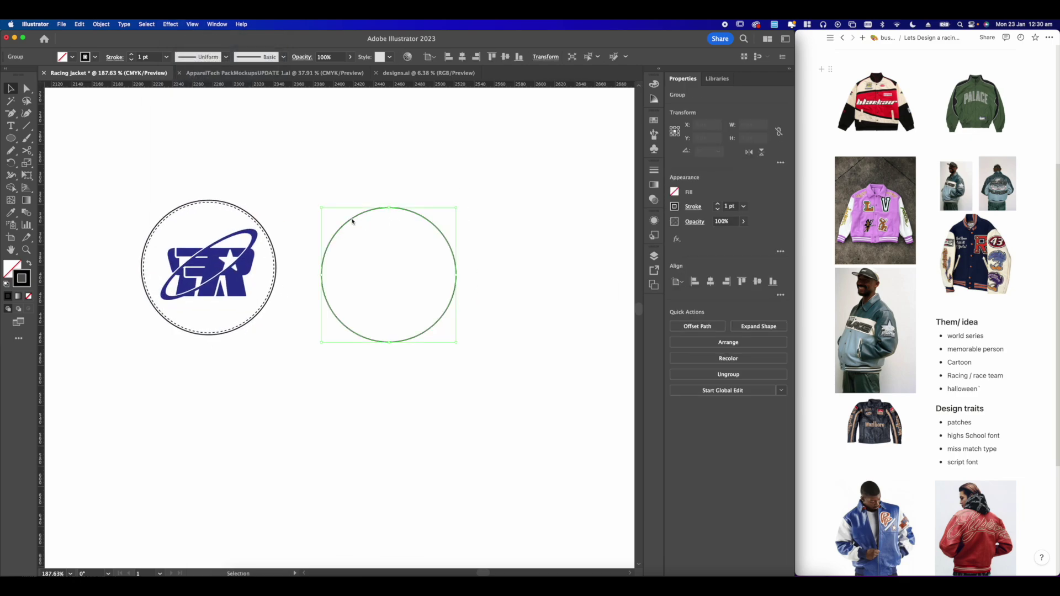
pyautogui.moveTo(351, 223)
pyautogui.mouseDown()
pyautogui.moveTo(376, 231)
pyautogui.moveTo(357, 228)
pyautogui.mouseUp()
pyautogui.click(294, 198)
pyautogui.moveTo(238, 196); pyautogui.dragTo(398, 221)
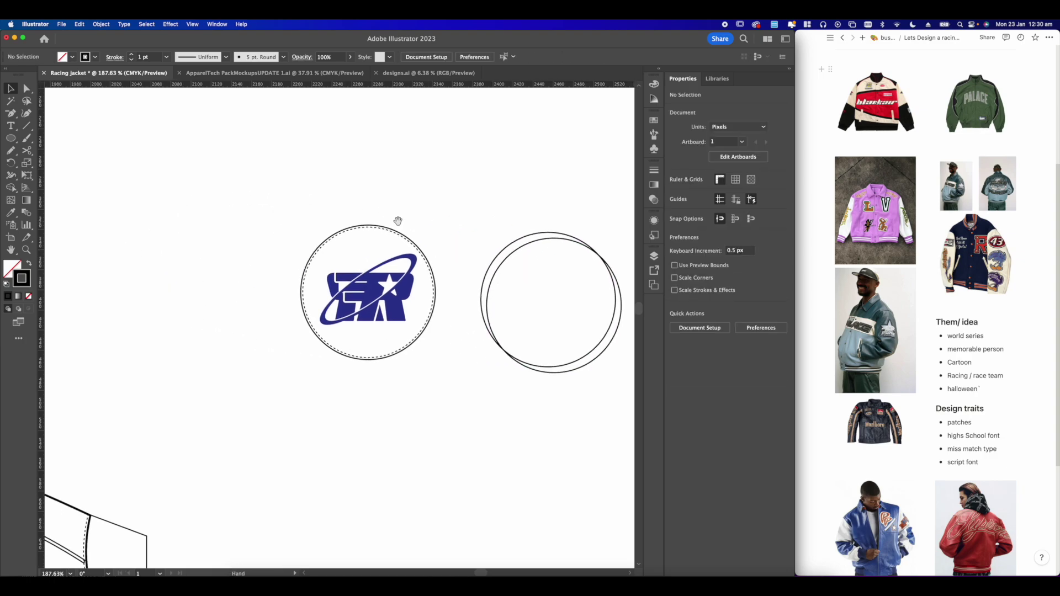
# - Draw a long, narrow horizontal rectangle just above the stitched logo patch with the Rectangle tool
pyautogui.click(18, 141)
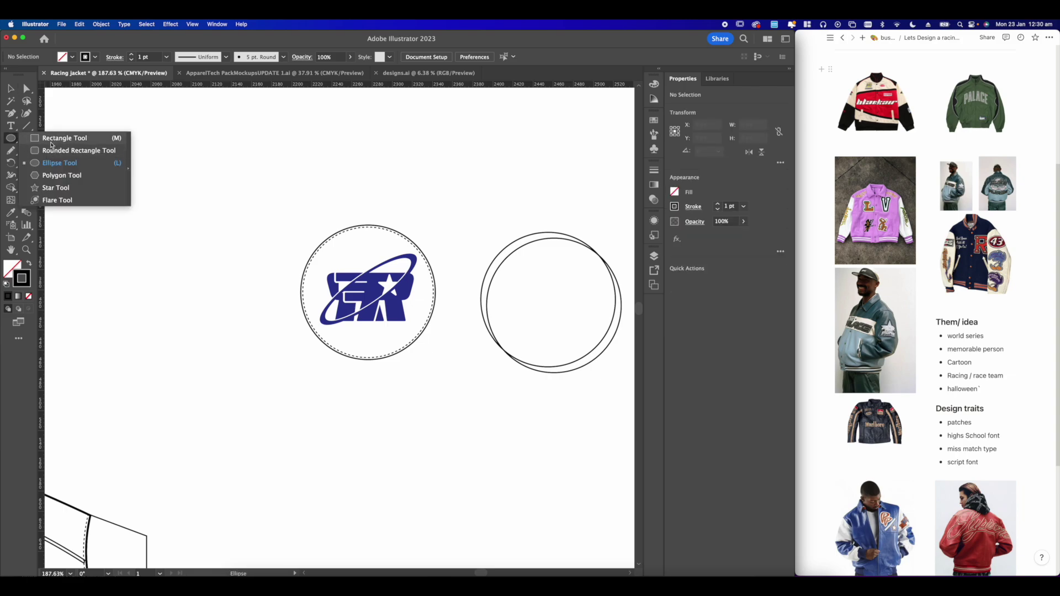
pyautogui.click(64, 138)
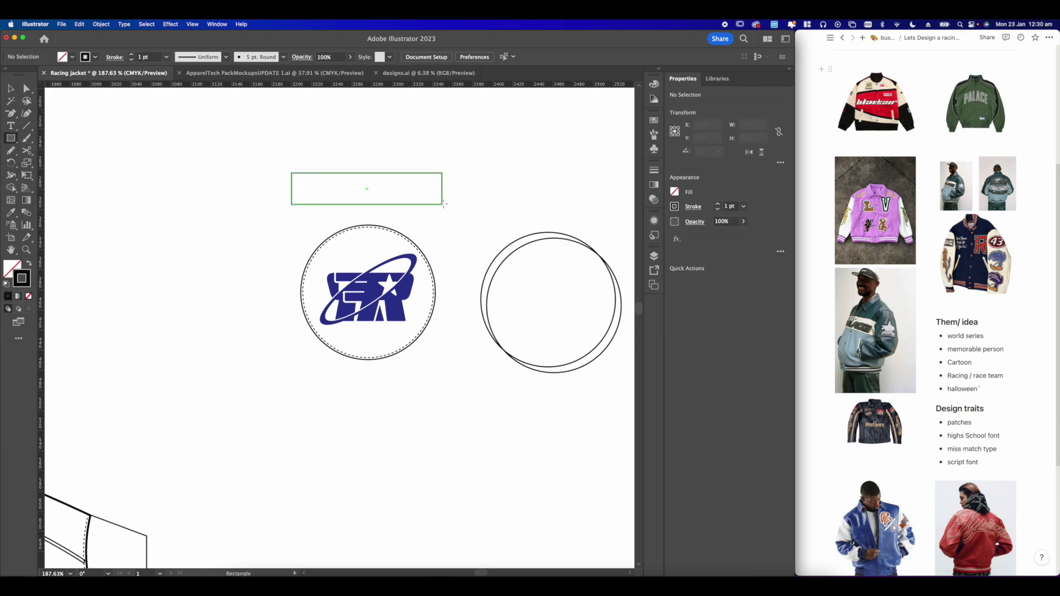
pyautogui.moveTo(430, 202); pyautogui.dragTo(523, 275)
# - Delete both overlapping circle outlines beside the logo patch
pyautogui.hscroll(2, 445, 164)
pyautogui.scroll(-1, 445, 164)
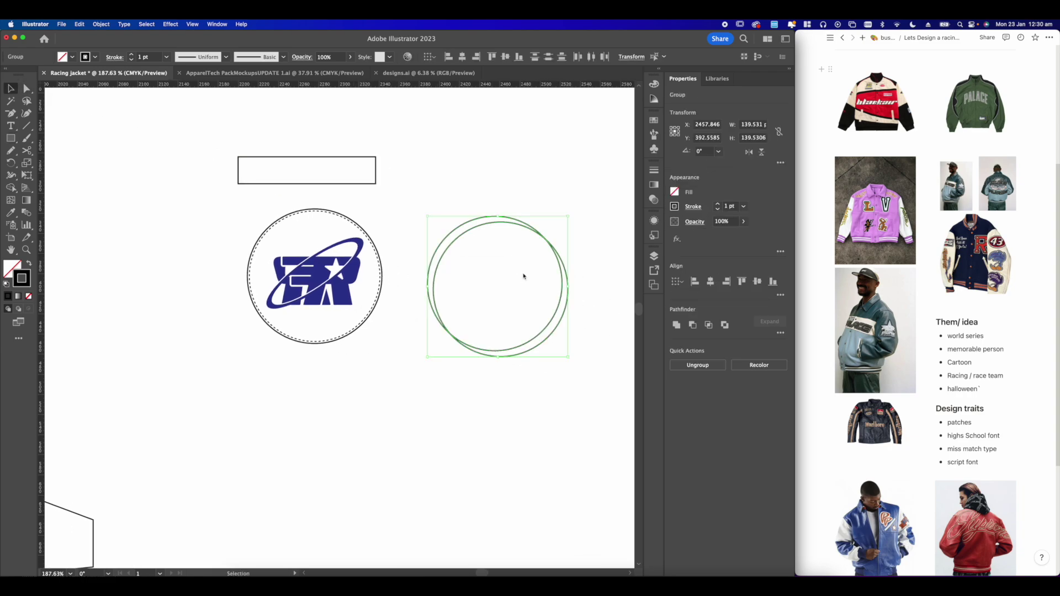
pyautogui.press('Delete')
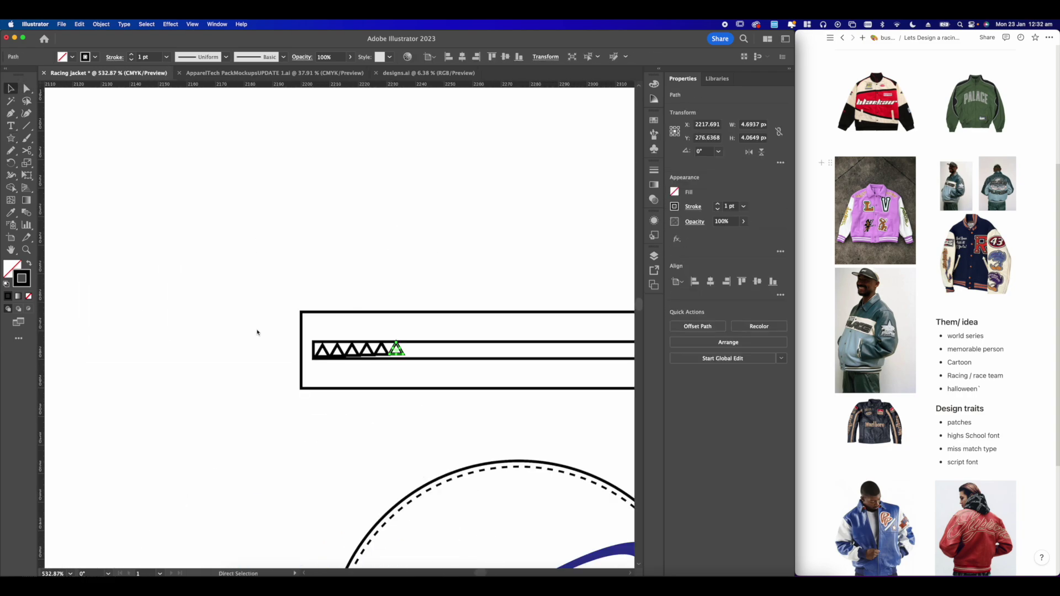
# - Move the grouped row of small triangles into the thin inner rectangle of the bar above the logo patch
pyautogui.keyDown('alt'); pyautogui.scroll(-2, 257, 333); pyautogui.keyUp('alt')
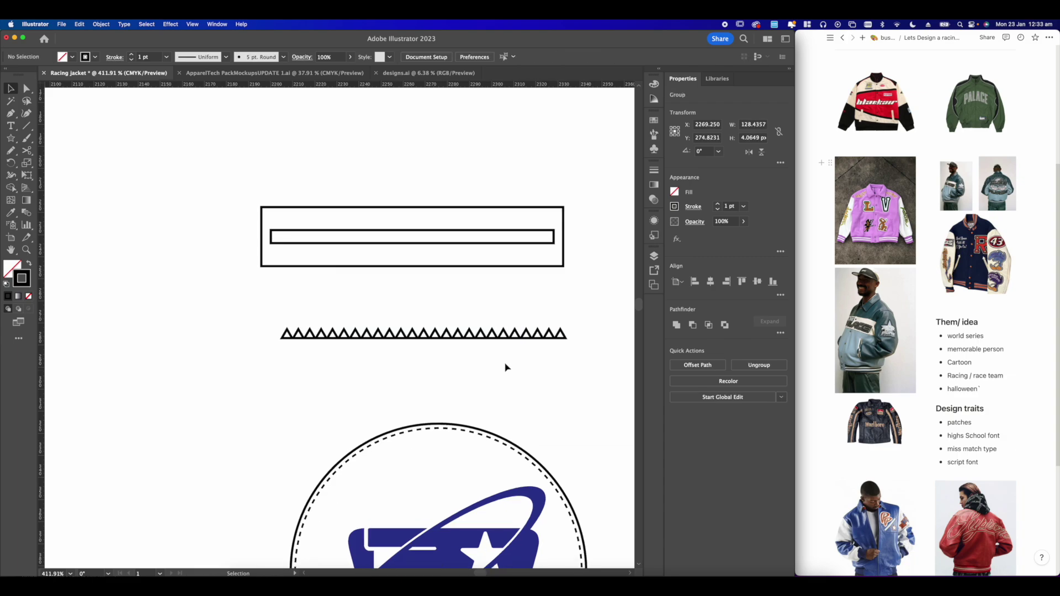
pyautogui.click(504, 367)
pyautogui.click(474, 342)
pyautogui.moveTo(474, 341); pyautogui.dragTo(467, 245)
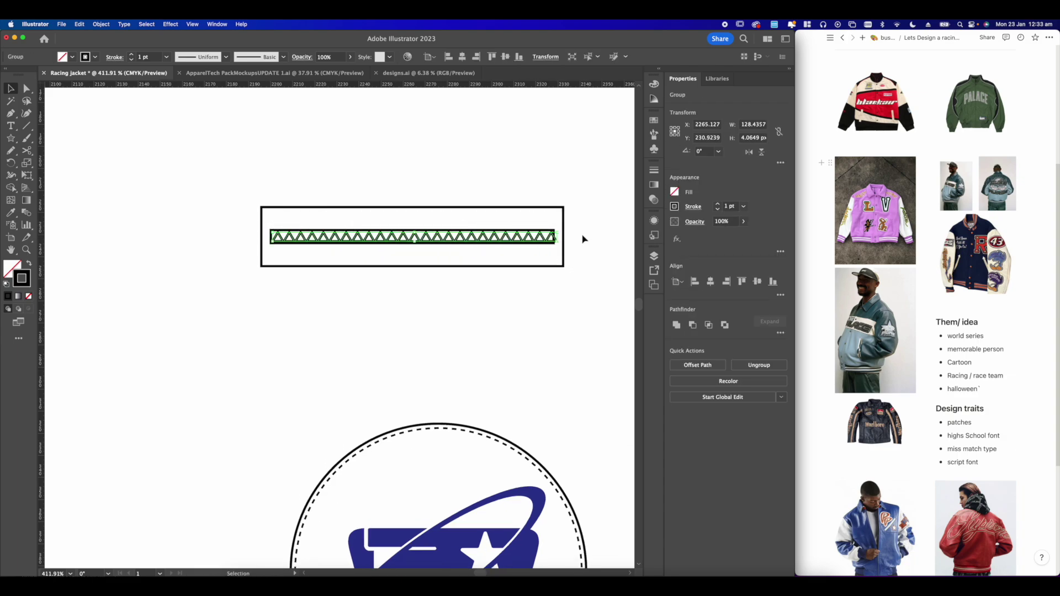
# - Examine the front and back jacket drawings and the logo patch placed on the front chest
pyautogui.scroll(-5, 493, 302)
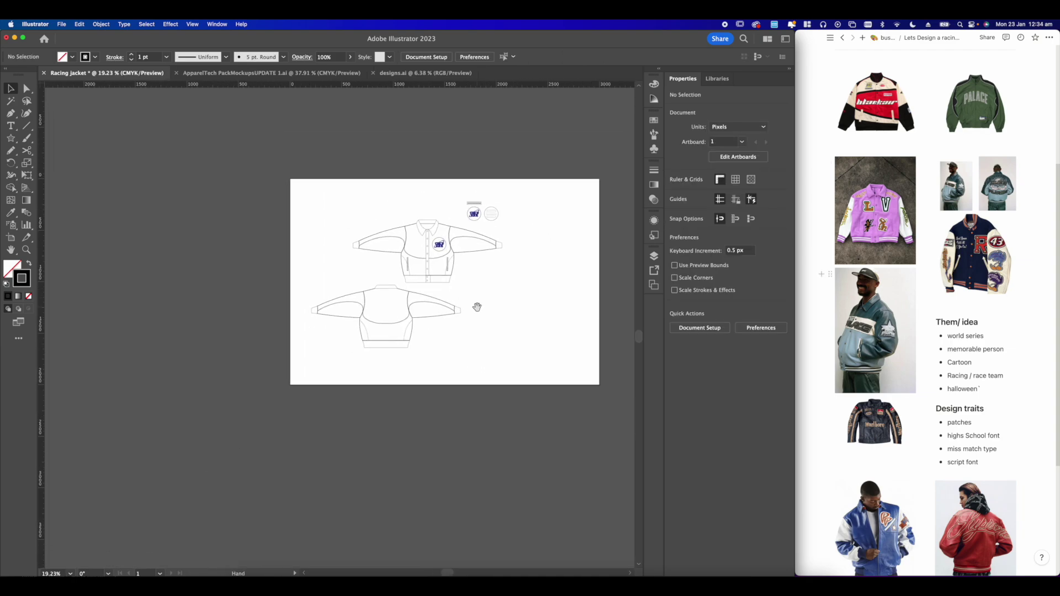
pyautogui.scroll(5, 370, 312)
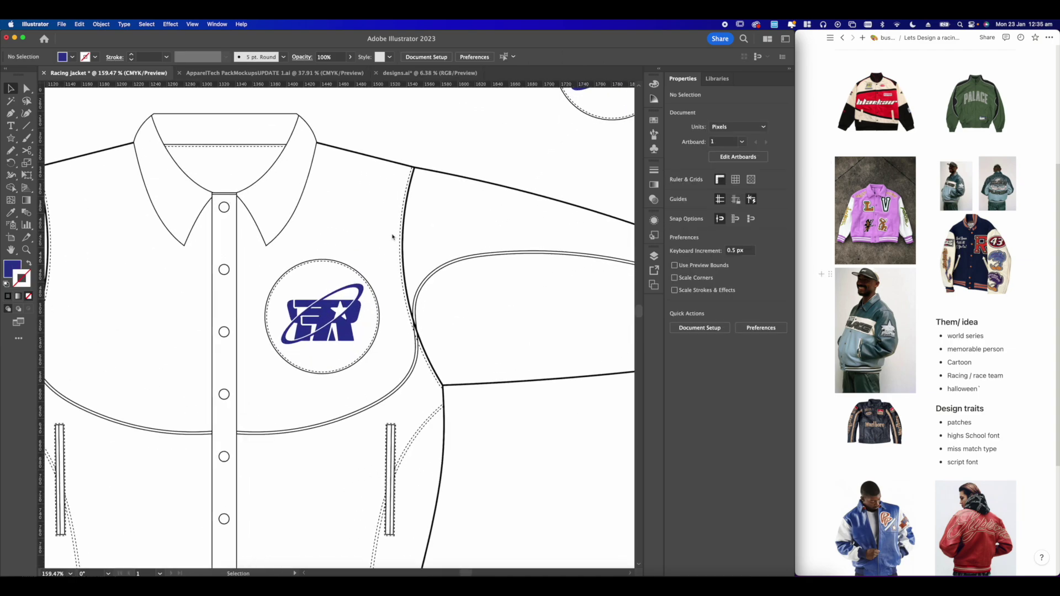
pyautogui.scroll(-10, 392, 234)
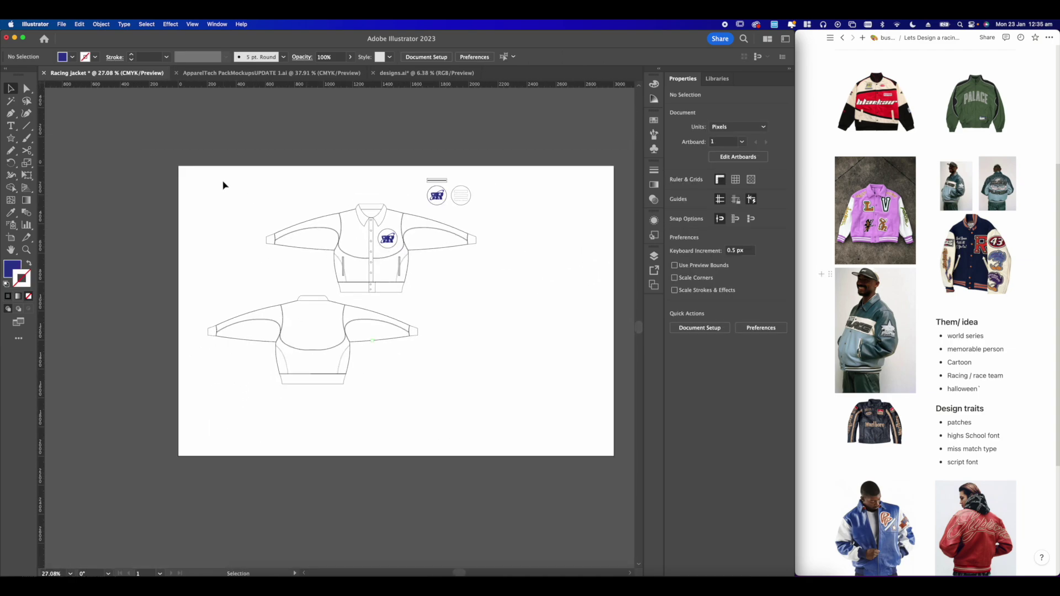
pyautogui.moveTo(482, 374); pyautogui.dragTo(494, 401)
pyautogui.click(414, 309)
pyautogui.click(377, 287)
pyautogui.scroll(2, 377, 287)
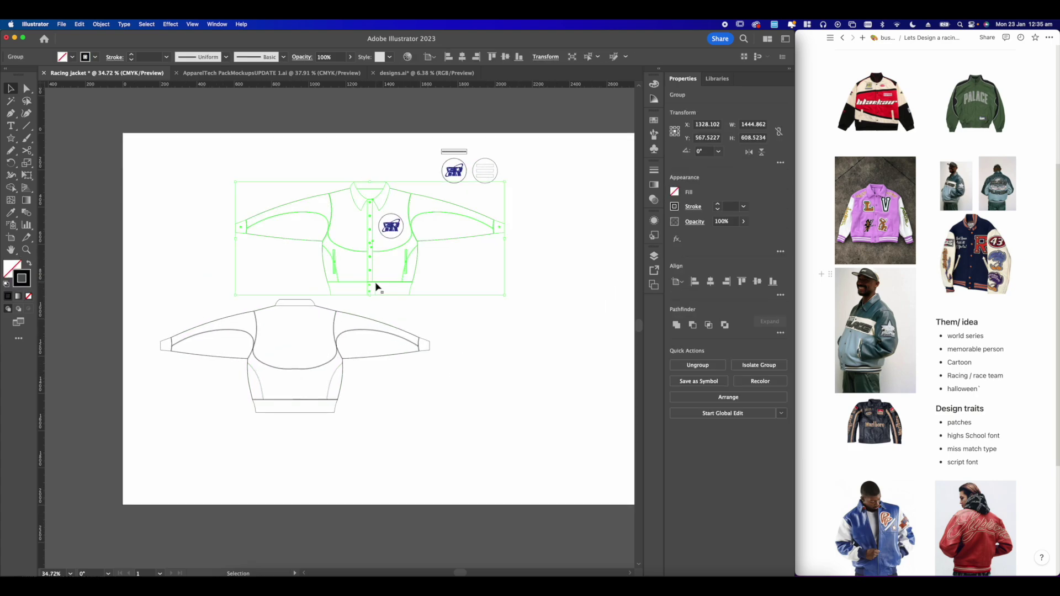
pyautogui.click(603, 276)
# - View Layer 2 on its own by toggling layer visibility, and return to showing only Layer 3's artwork
pyautogui.click(654, 256)
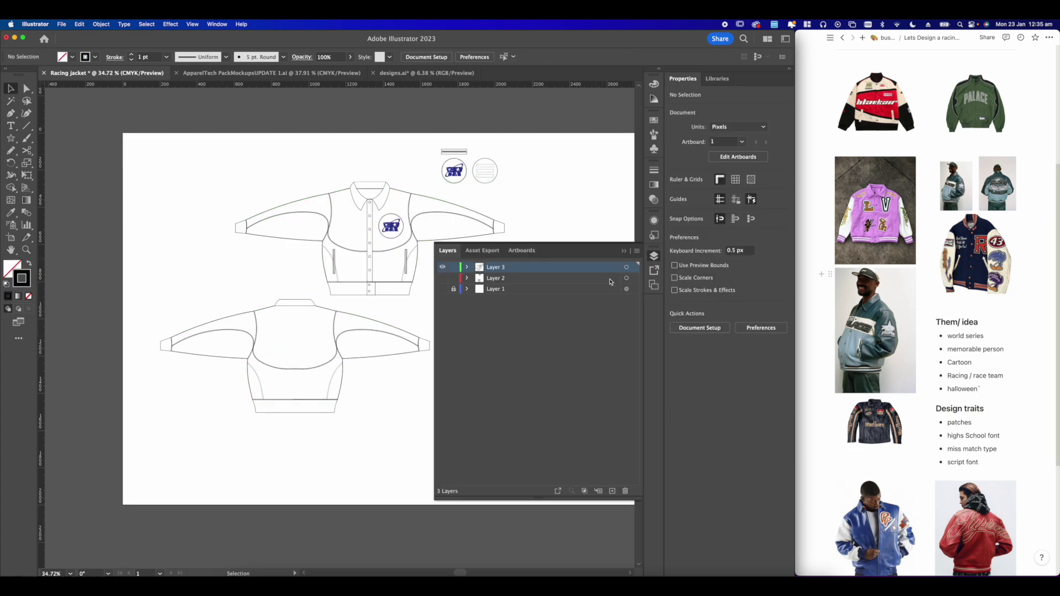
pyautogui.click(443, 267)
pyautogui.click(442, 278)
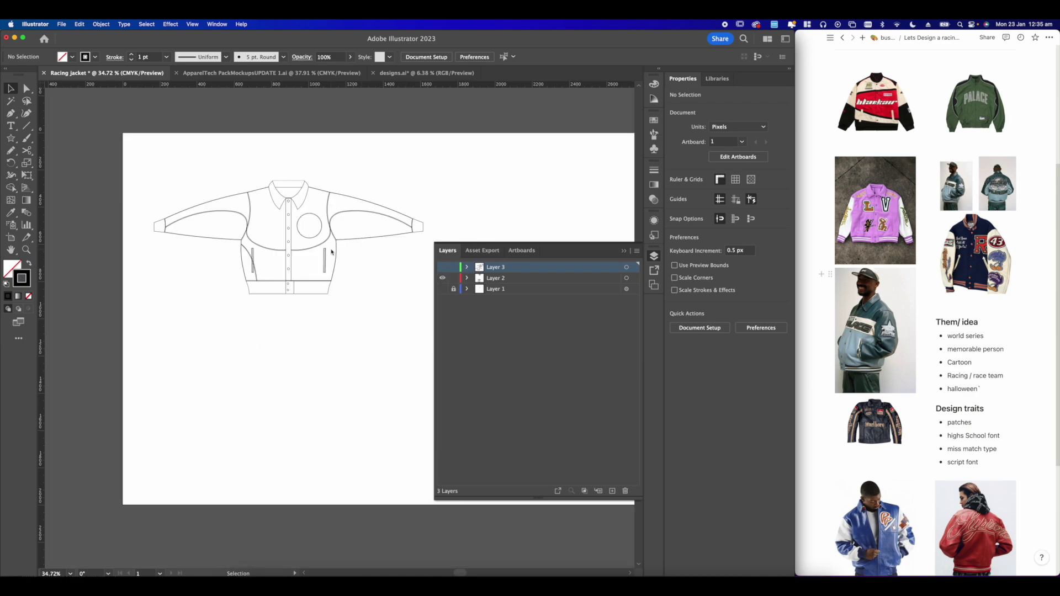
pyautogui.scroll(-5, 387, 265)
pyautogui.scroll(3, 315, 383)
pyautogui.click(442, 278)
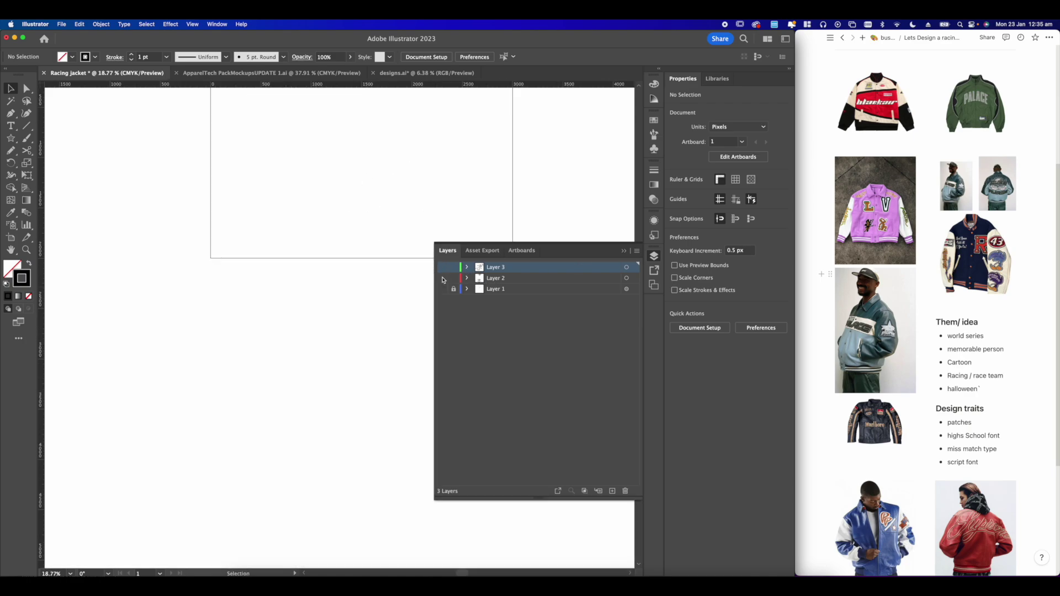
pyautogui.click(442, 267)
pyautogui.press('super+y')
pyautogui.scroll(3, 386, 276)
pyautogui.scroll(3, 367, 331)
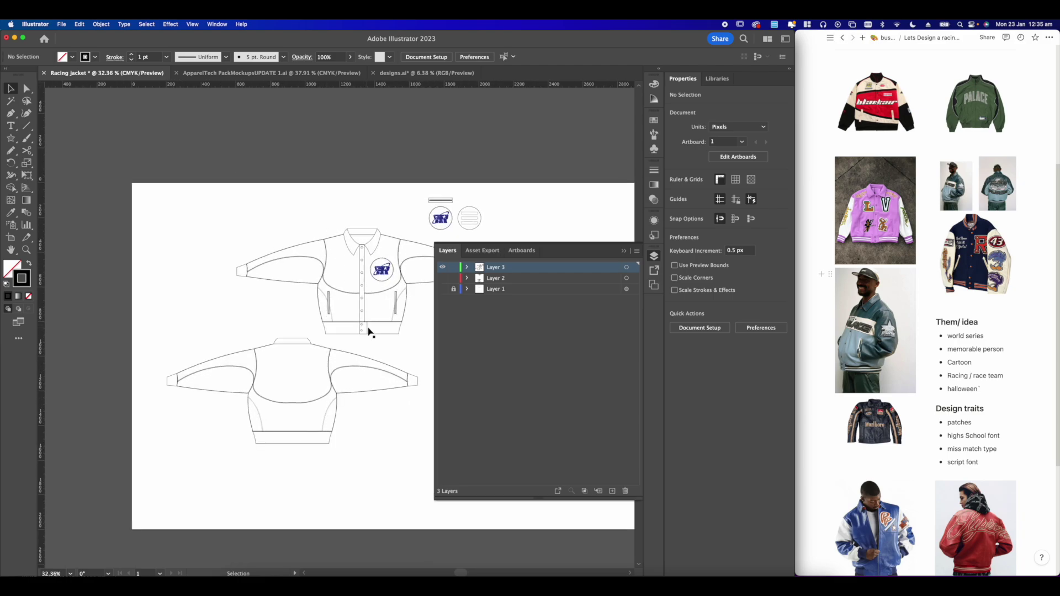
# - Expand the appearance of the front jacket group
pyautogui.click(370, 329)
pyautogui.scroll(5, 369, 329)
pyautogui.scroll(3, 366, 324)
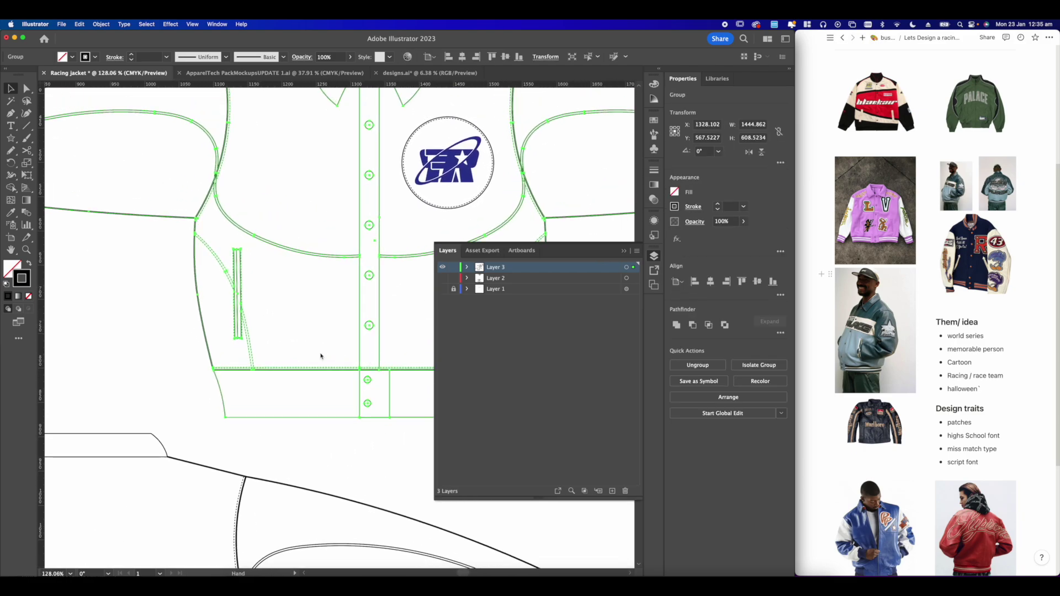
pyautogui.scroll(-4, 363, 348)
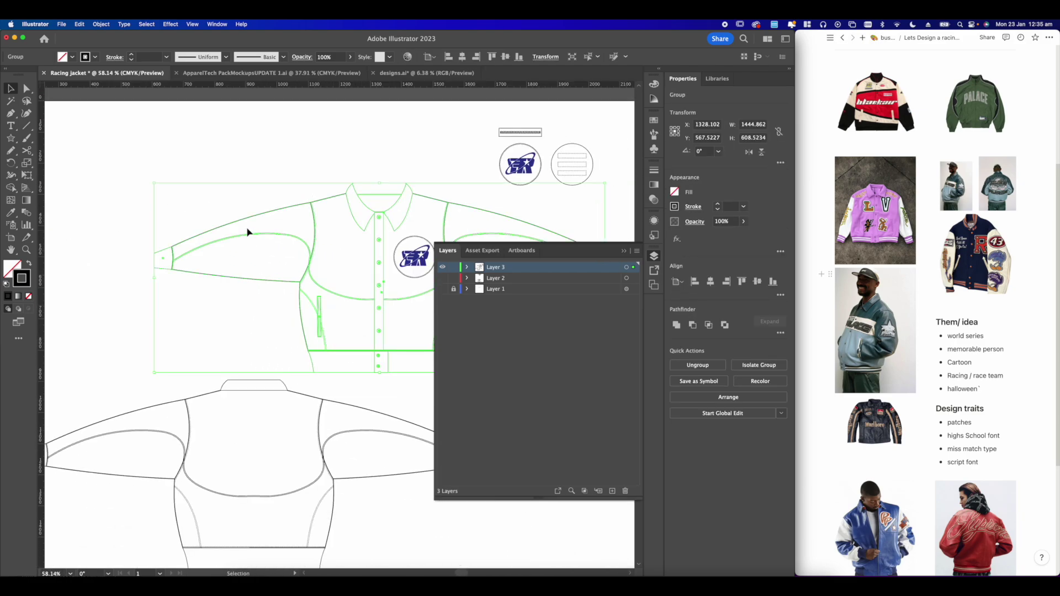
pyautogui.click(101, 24)
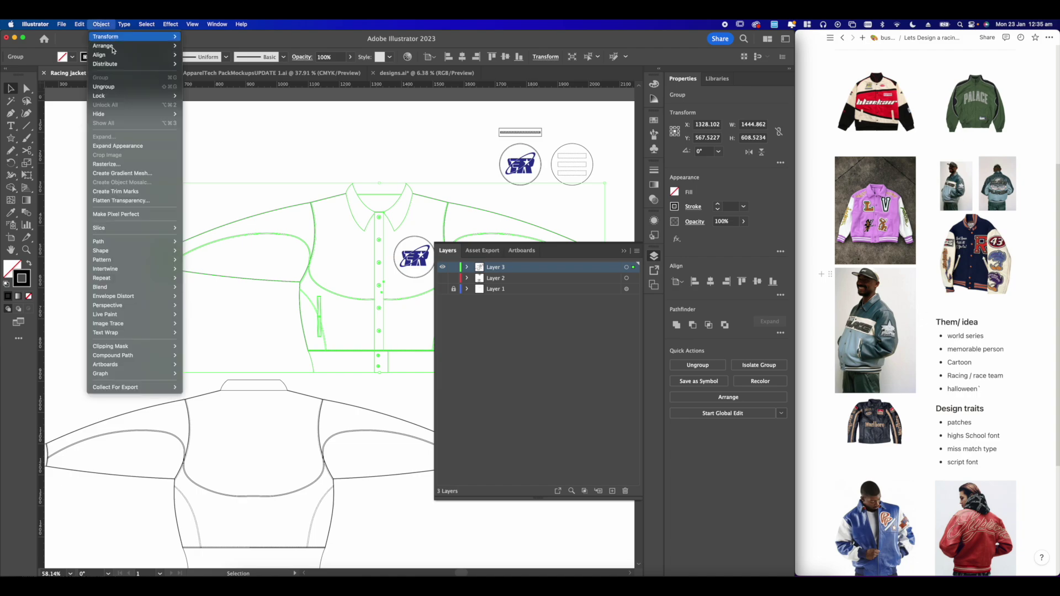
pyautogui.click(104, 145)
pyautogui.click(217, 207)
pyautogui.hscroll(3, 224, 207)
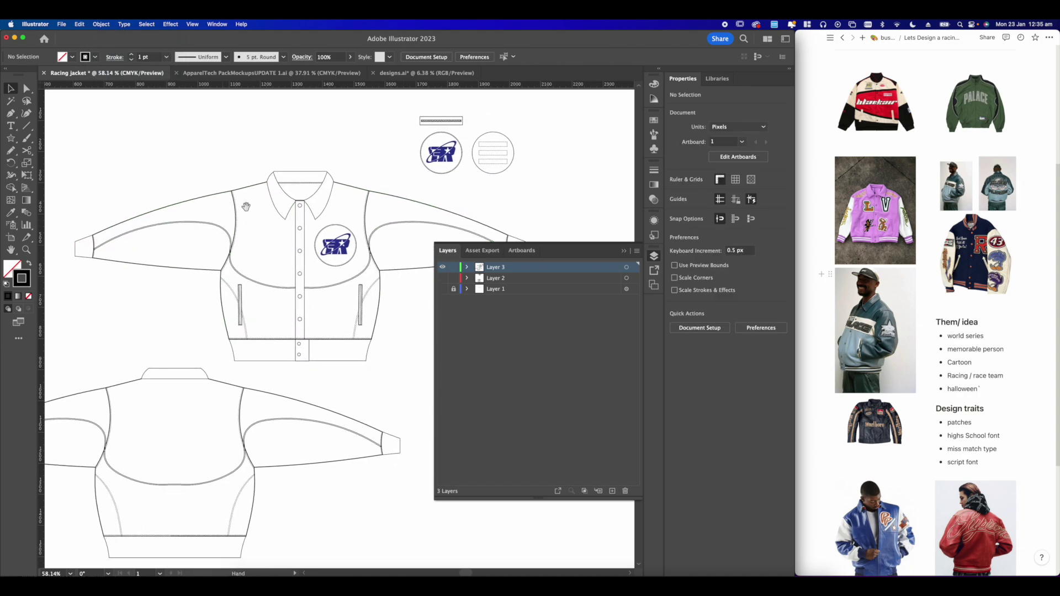
# - Expand the front jacket group so its strokes become filled outline shapes
pyautogui.click(277, 326)
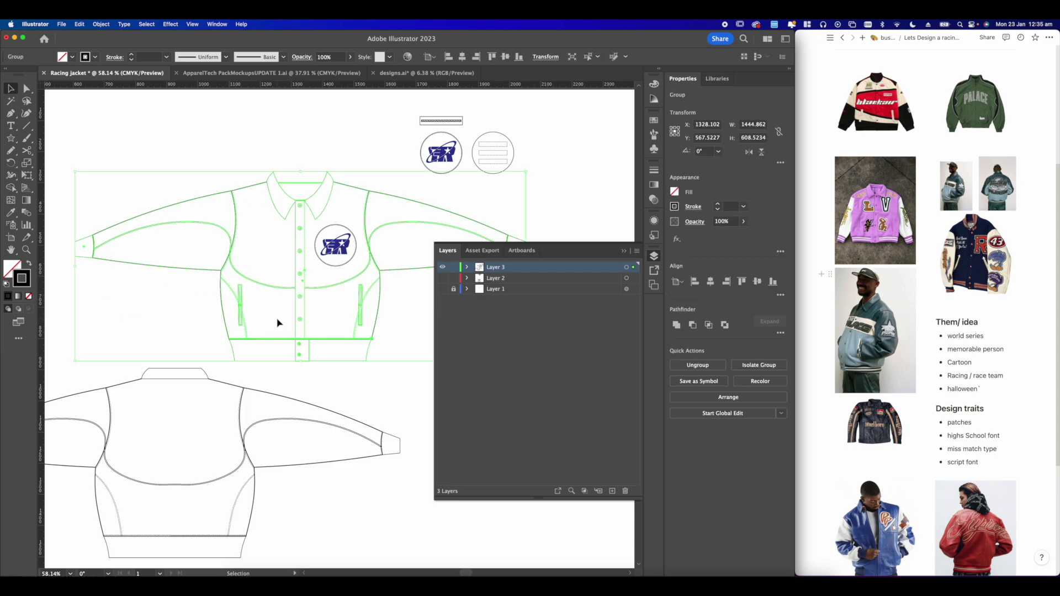
pyautogui.hscroll(-3, 255, 291)
pyautogui.click(101, 25)
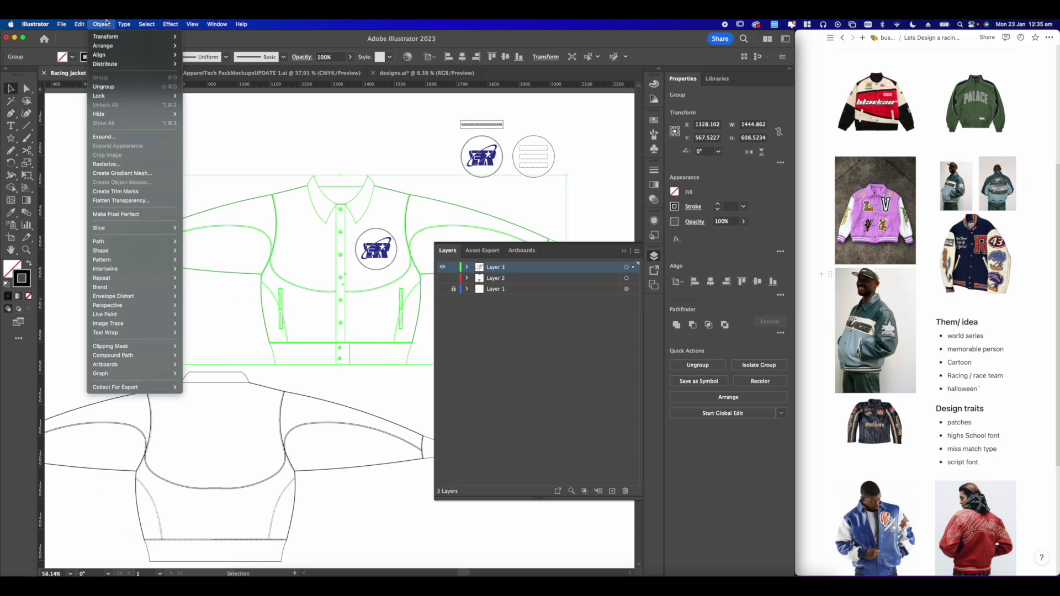
pyautogui.click(126, 200)
pyautogui.click(379, 291)
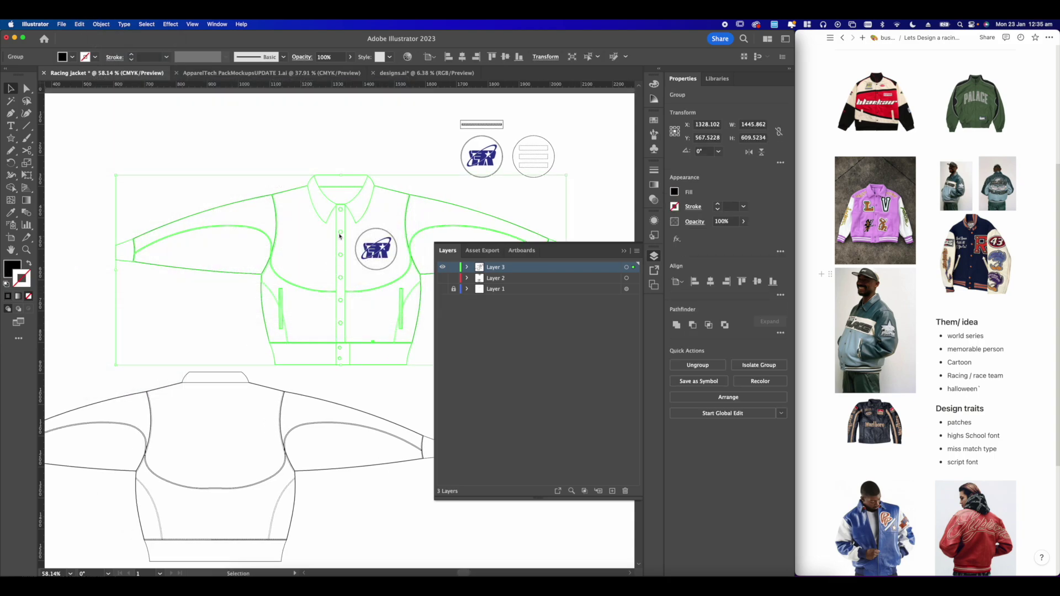
pyautogui.scroll(10, 297, 193)
pyautogui.scroll(-10, 297, 193)
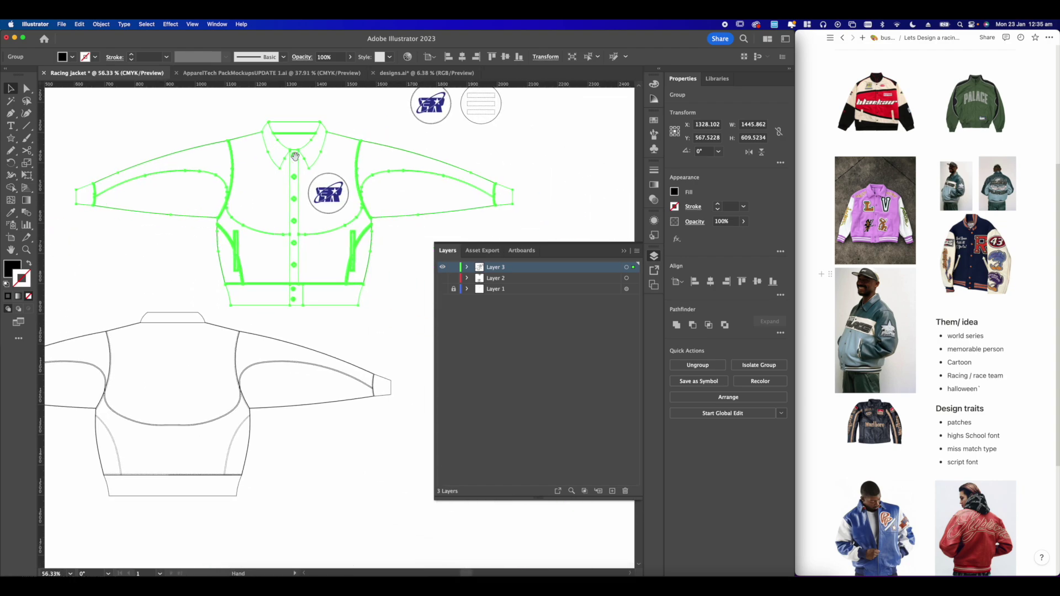
# - Expand the appearance of the back jacket group
pyautogui.click(339, 447)
pyautogui.moveTo(103, 396); pyautogui.dragTo(198, 349)
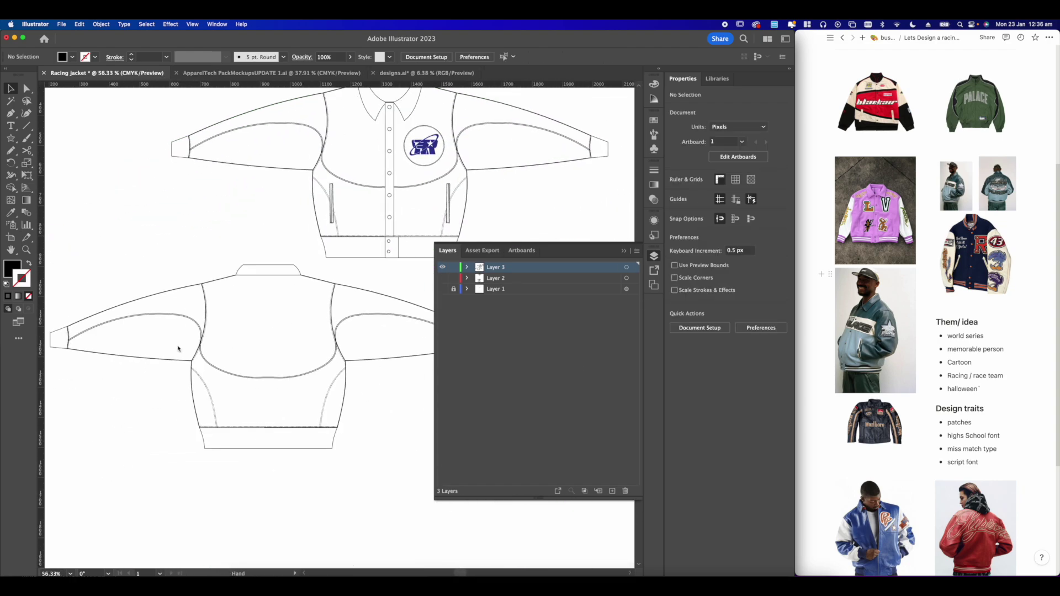
pyautogui.press('super+a')
pyautogui.click(124, 24)
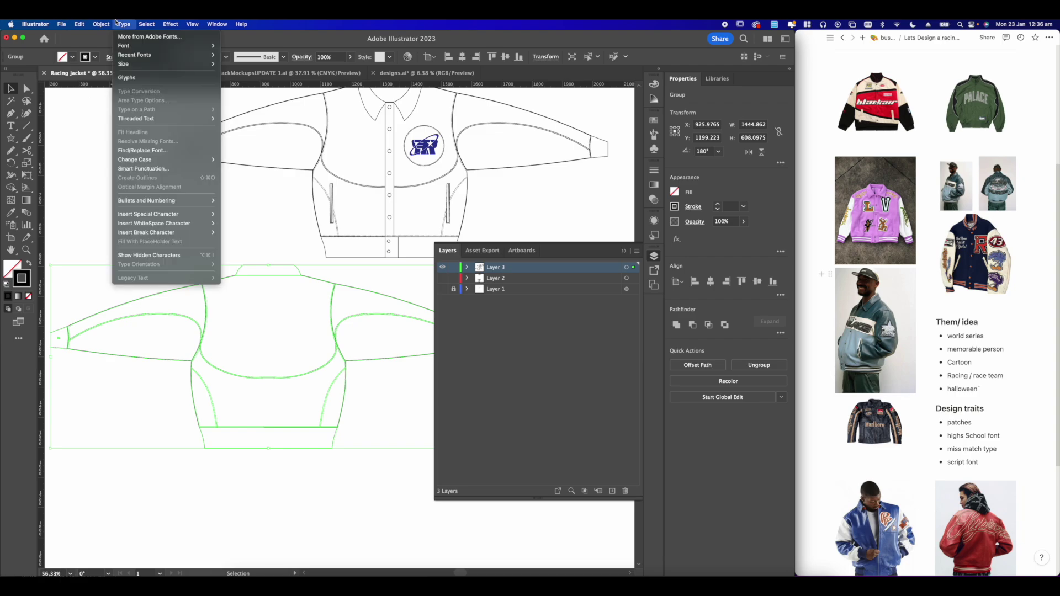
pyautogui.moveTo(101, 23)
pyautogui.click(109, 146)
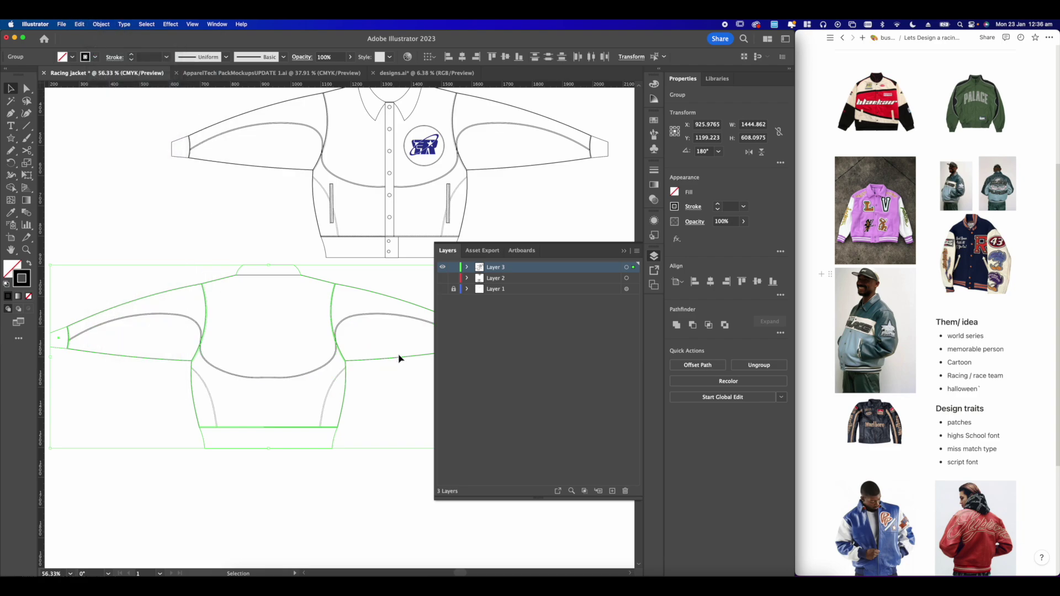
# - Expand the back jacket group so its strokes become filled outline shapes
pyautogui.scroll(-5, 196, 283)
pyautogui.click(107, 287)
pyautogui.moveTo(356, 370); pyautogui.dragTo(146, 274)
pyautogui.click(112, 25)
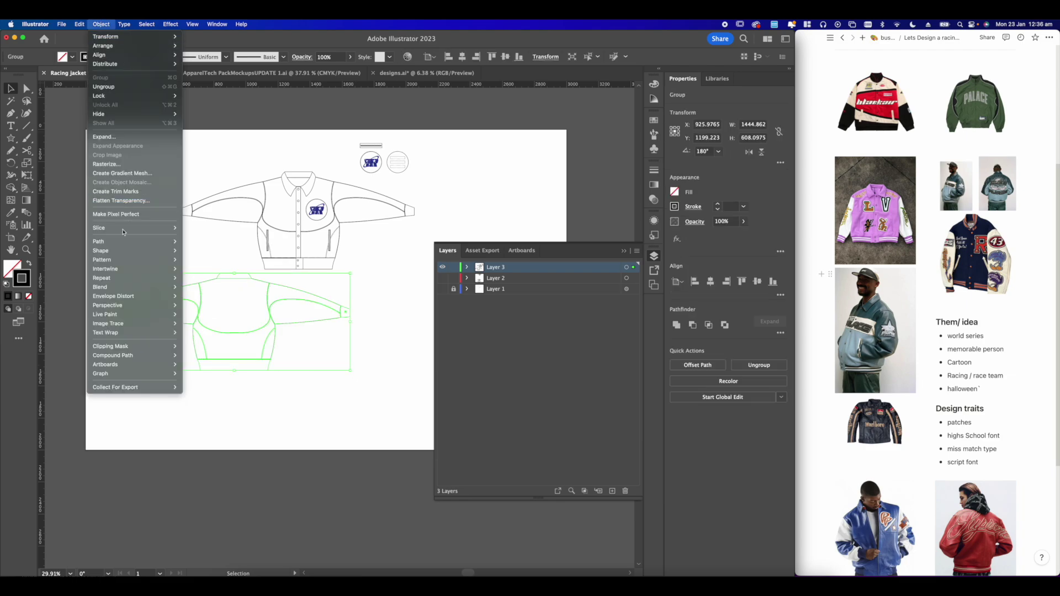
pyautogui.click(121, 192)
pyautogui.click(376, 339)
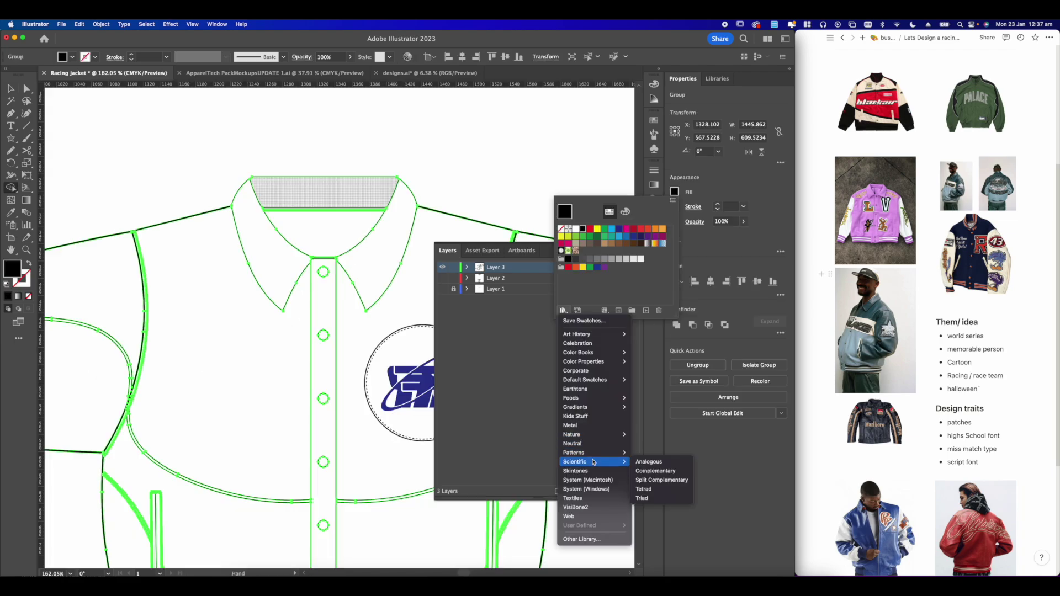
# - Load the PANTONE+ CMYK Uncoated color book as a swatch library
pyautogui.moveTo(598, 353)
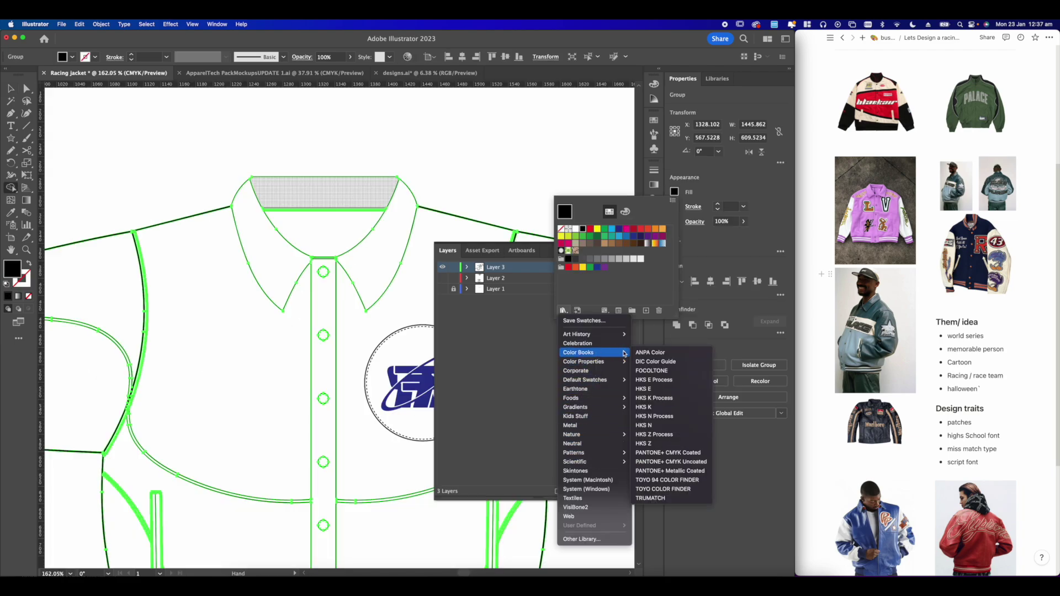
pyautogui.click(672, 462)
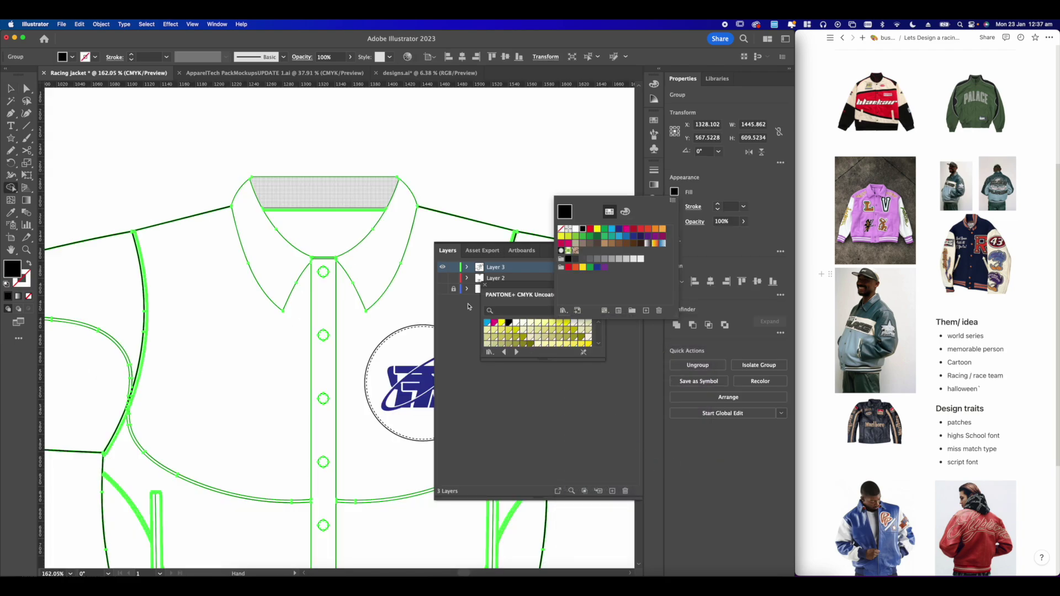
pyautogui.click(651, 200)
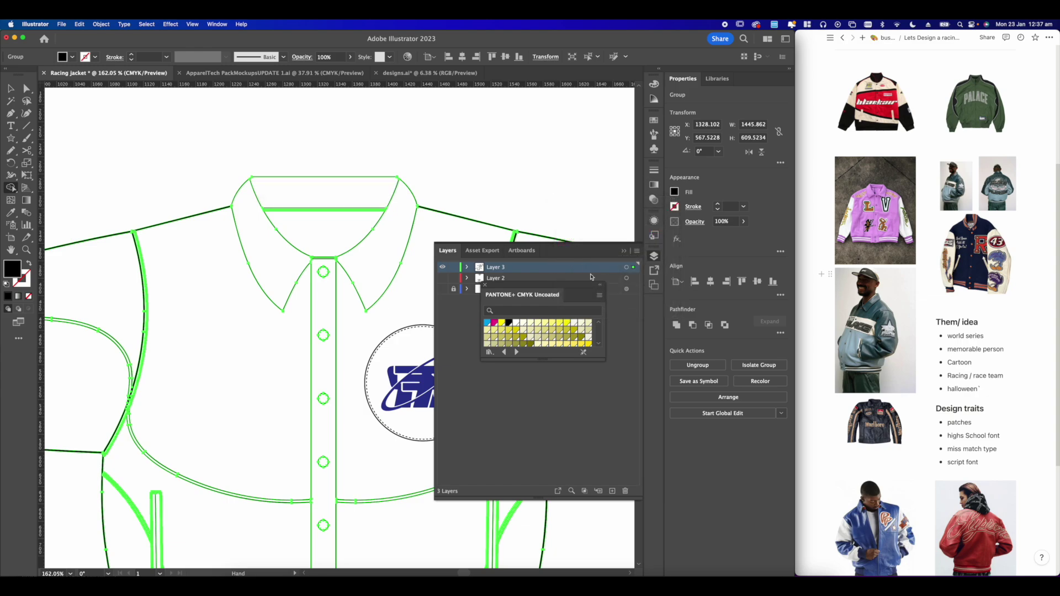
# - Collapse the Layers panel, enlarge the PANTONE+ CMYK Uncoated swatch list and pick a near-black swatch at its end
pyautogui.click(622, 251)
pyautogui.moveTo(545, 361); pyautogui.dragTo(552, 512)
pyautogui.scroll(-15, 575, 450)
pyautogui.scroll(-10, 576, 450)
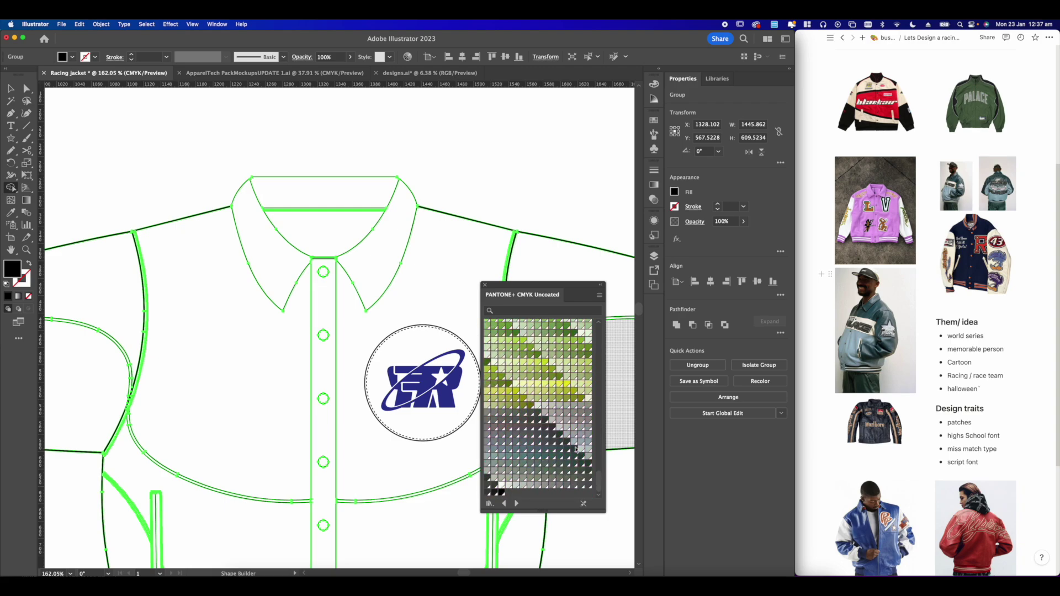
pyautogui.scroll(-2, 519, 461)
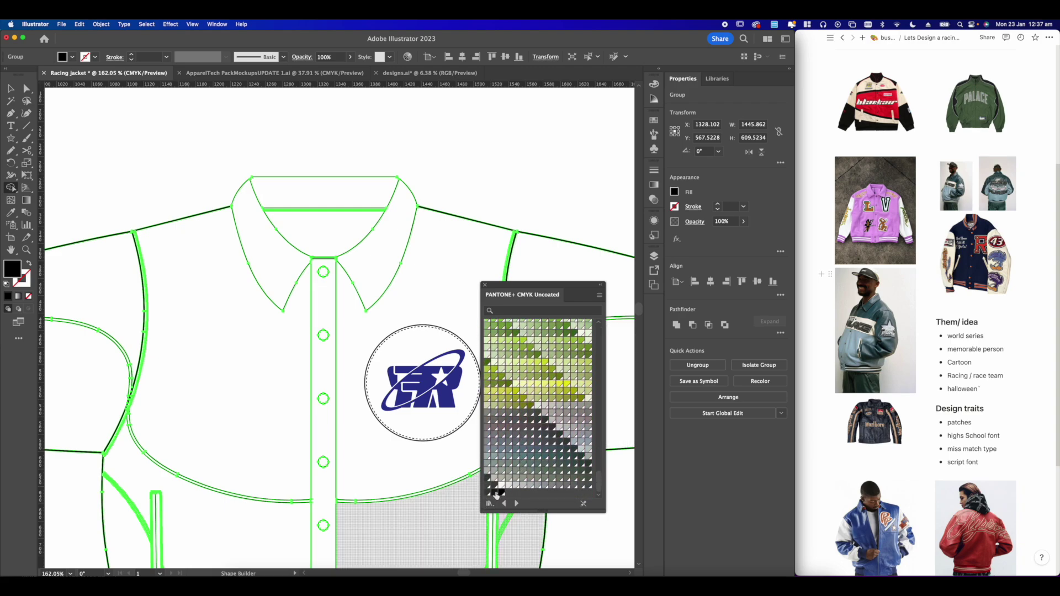
# - Try filling the left chest panel of the front jacket with the near-black swatch, and undo the fill
pyautogui.scroll(-15, 416, 188)
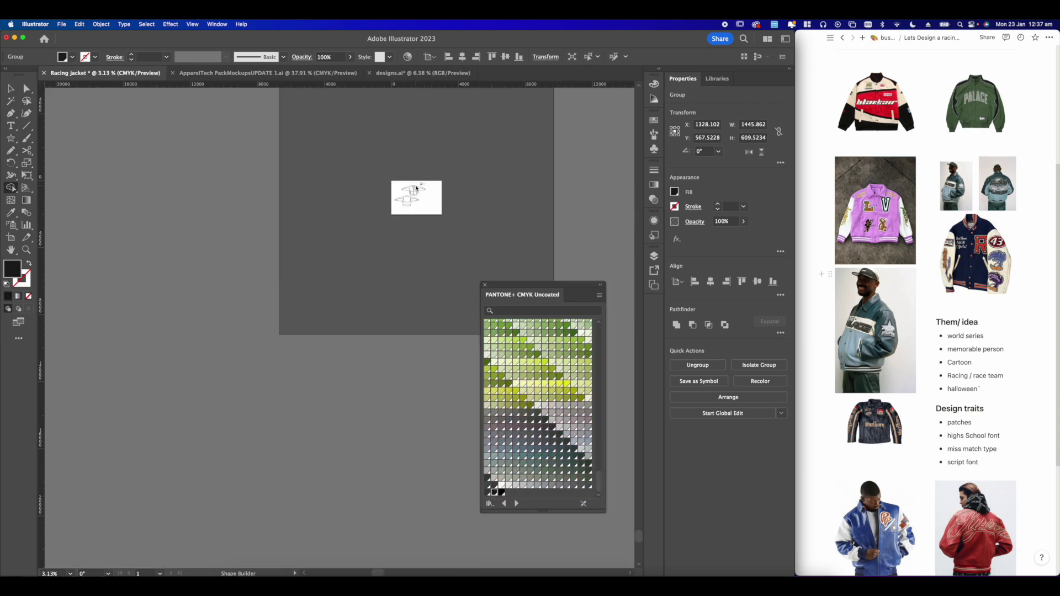
pyautogui.scroll(13, 435, 191)
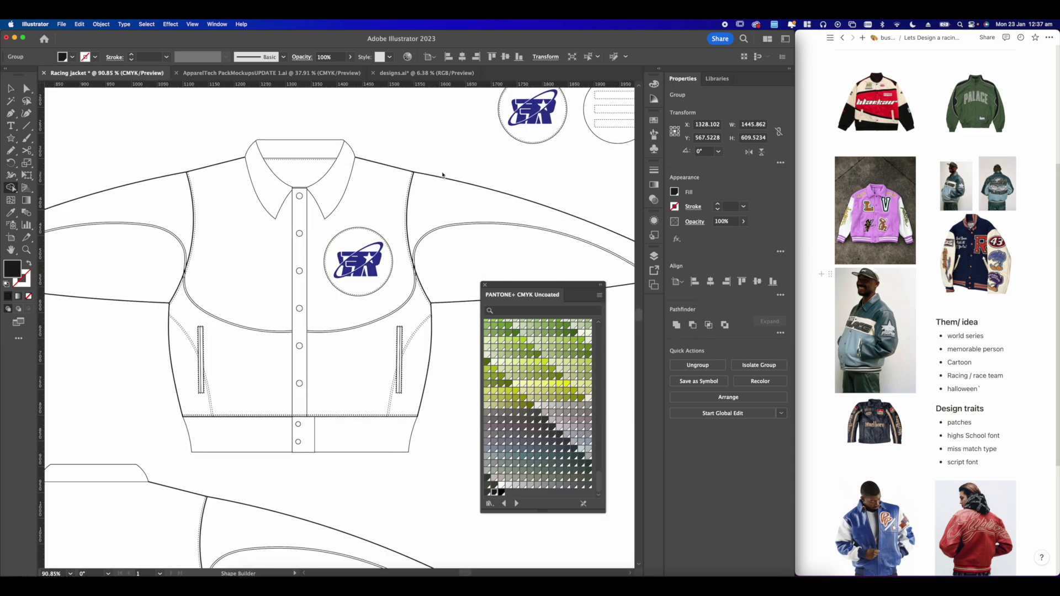
pyautogui.click(233, 243)
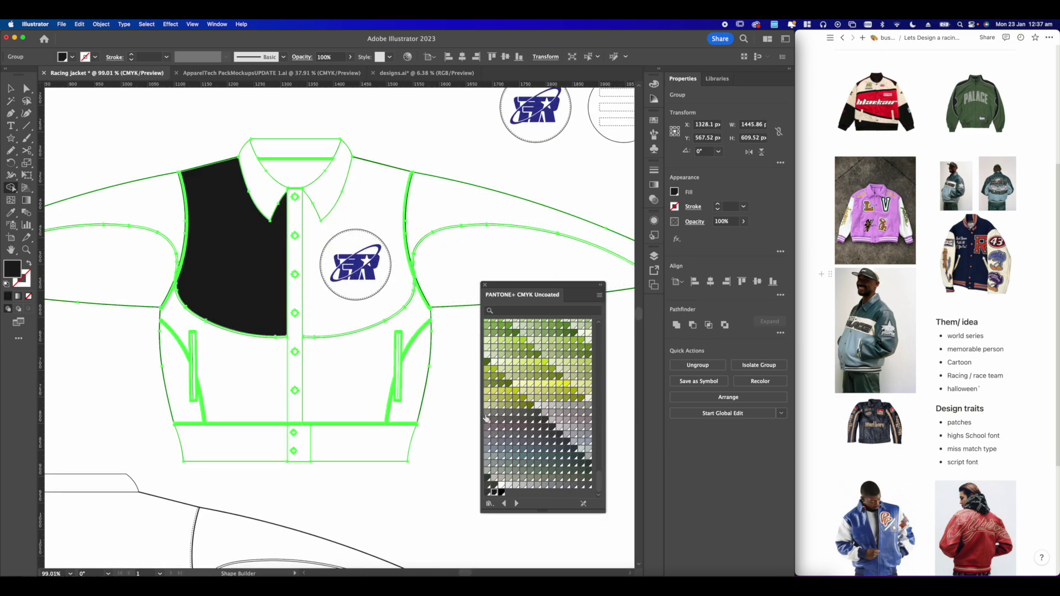
pyautogui.press('super+z')
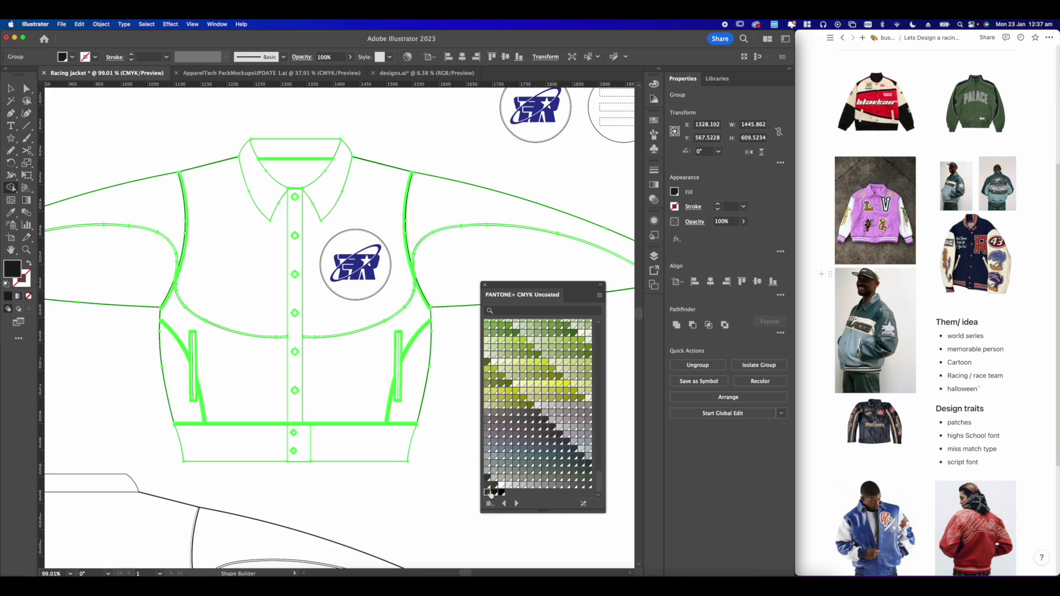
# - Fill both chest panels and both upper sleeve panels of the front jacket with the dark grey Pantone swatch
pyautogui.click(490, 493)
pyautogui.click(253, 257)
pyautogui.scroll(5, 254, 238)
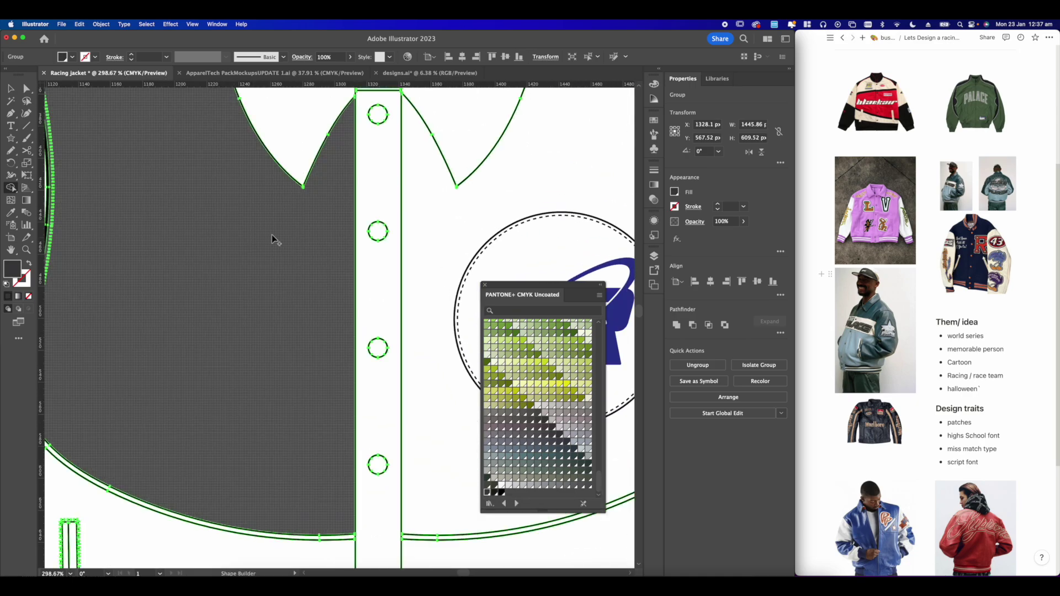
pyautogui.scroll(-5, 319, 213)
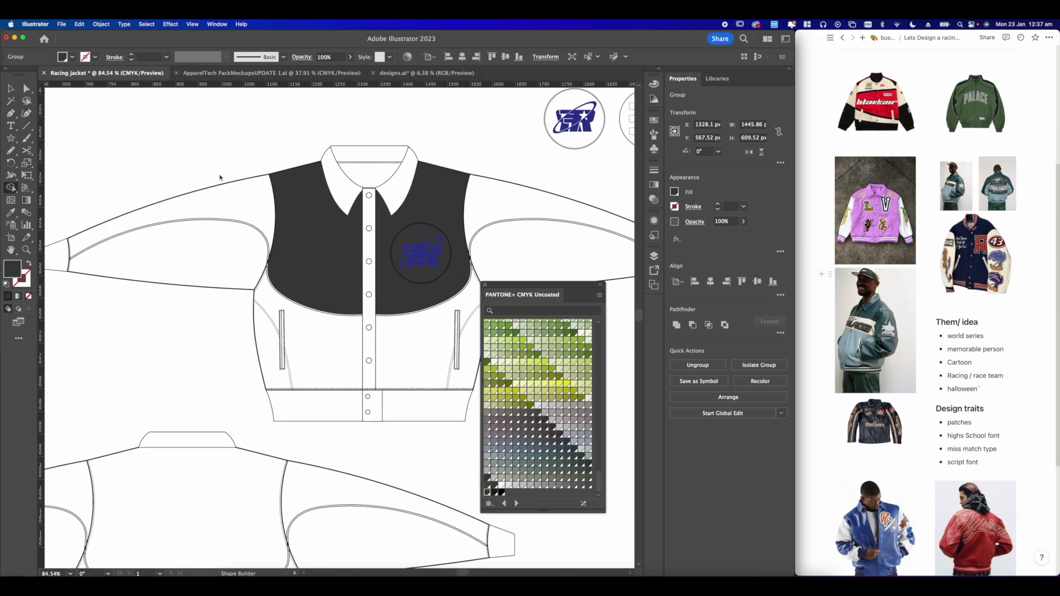
pyautogui.click(205, 204)
pyautogui.click(381, 201)
pyautogui.scroll(4, 309, 209)
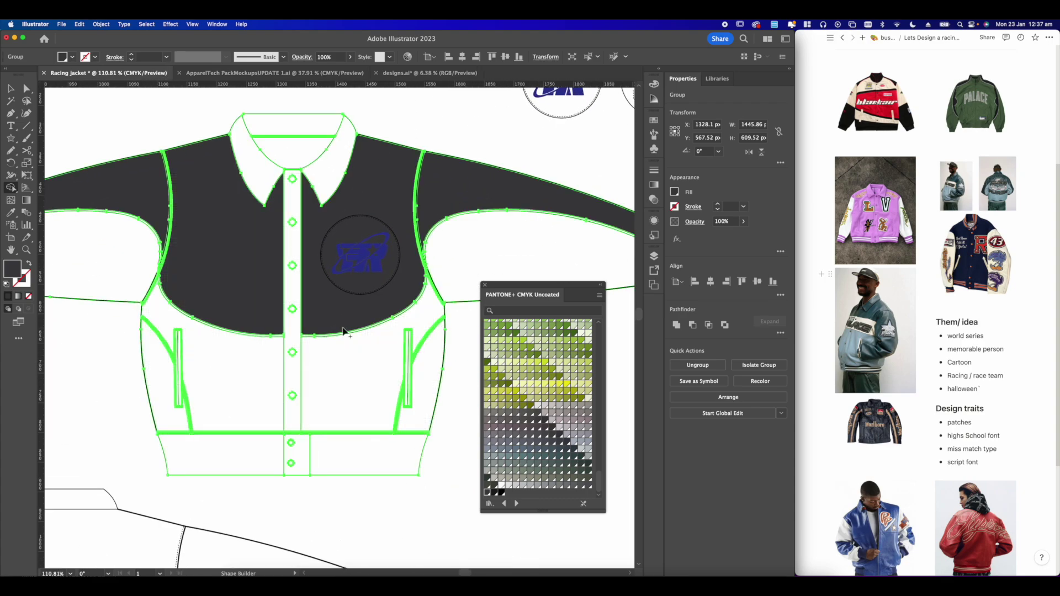
pyautogui.scroll(-5, 331, 320)
pyautogui.scroll(5, 310, 307)
pyautogui.click(311, 308)
pyautogui.scroll(-2, 309, 302)
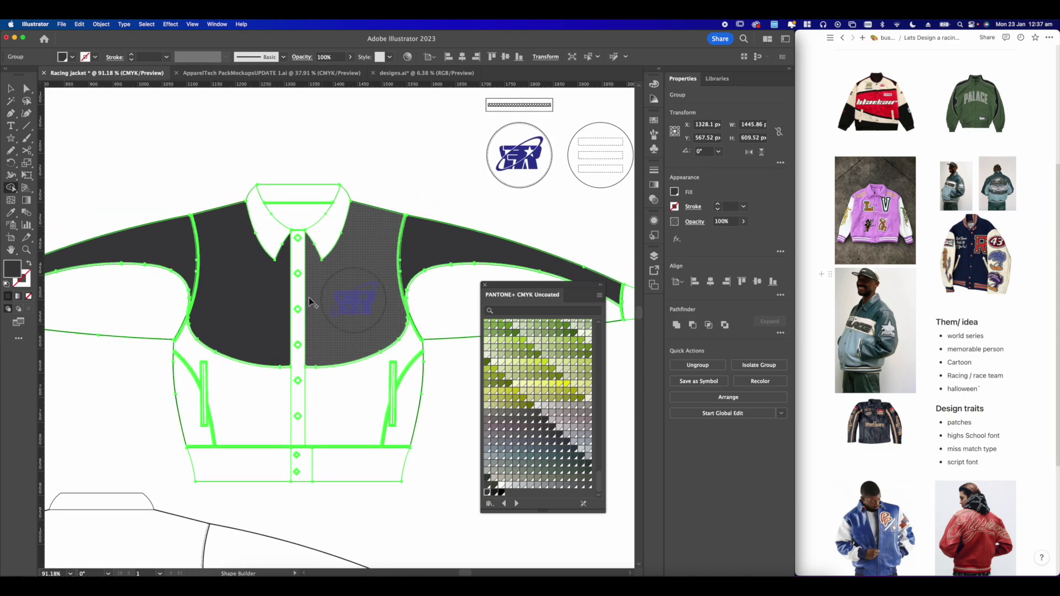
# - Fill the collar, the inner neck area and the button placket of the front jacket with the same dark grey
pyautogui.scroll(4, 308, 301)
pyautogui.scroll(-4, 309, 301)
pyautogui.scroll(7, 279, 297)
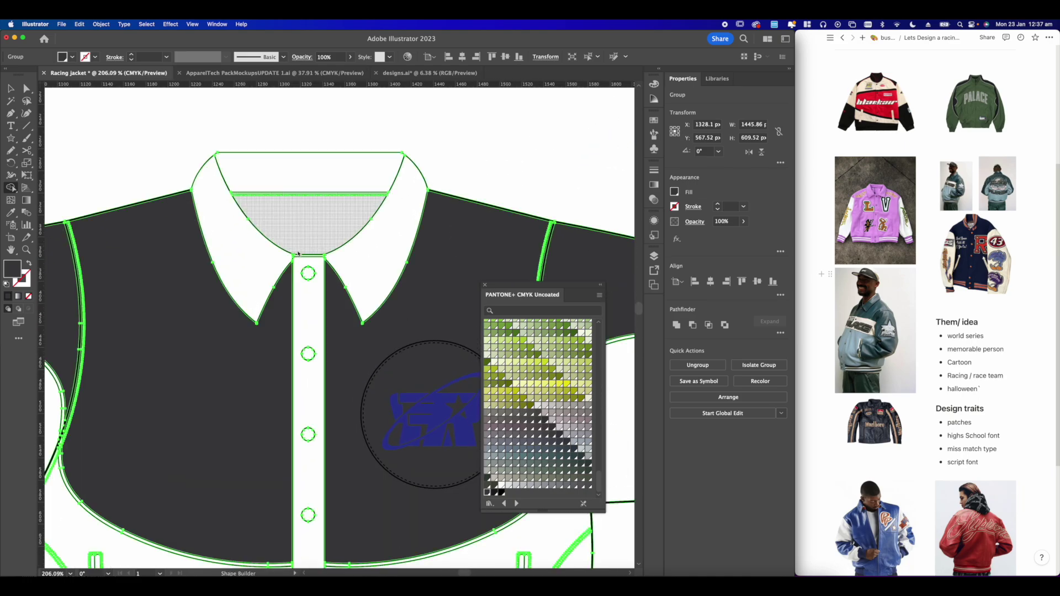
pyautogui.scroll(7, 285, 221)
pyautogui.click(317, 232)
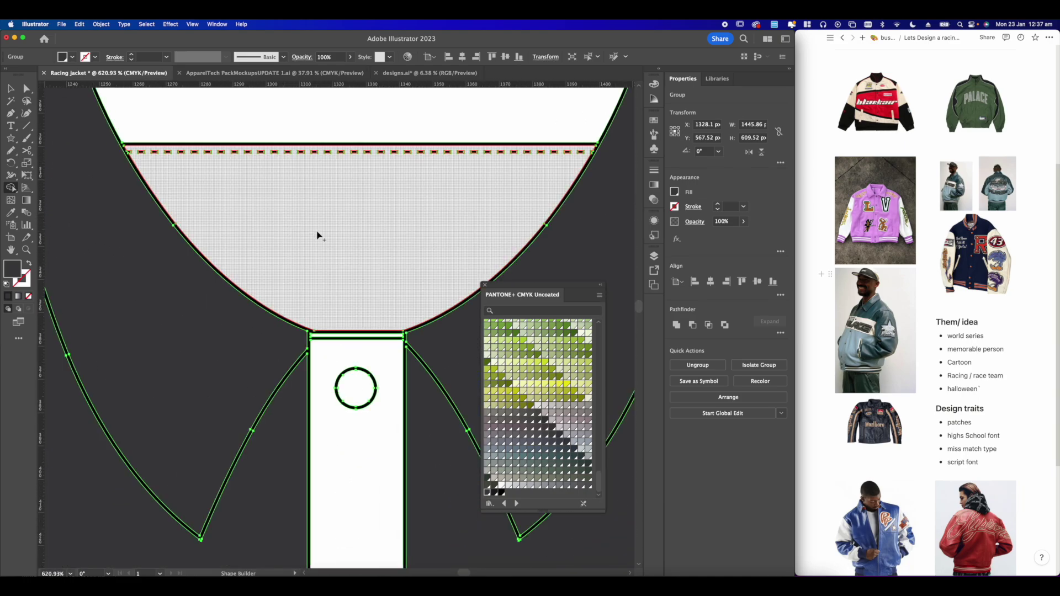
pyautogui.scroll(-6, 317, 232)
pyautogui.click(317, 196)
pyautogui.click(335, 288)
pyautogui.scroll(-4, 337, 287)
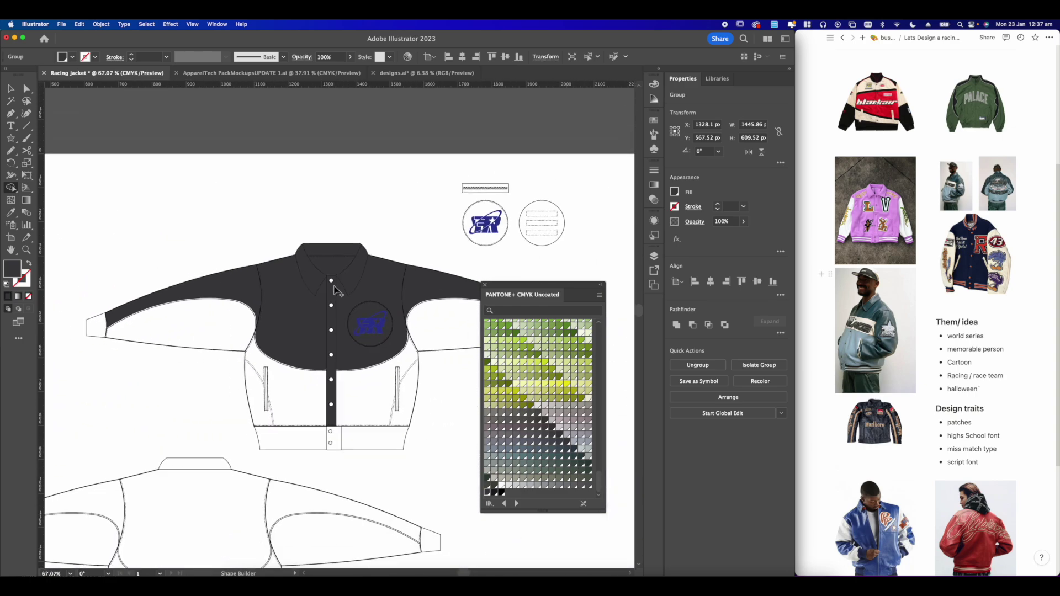
pyautogui.scroll(10, 334, 276)
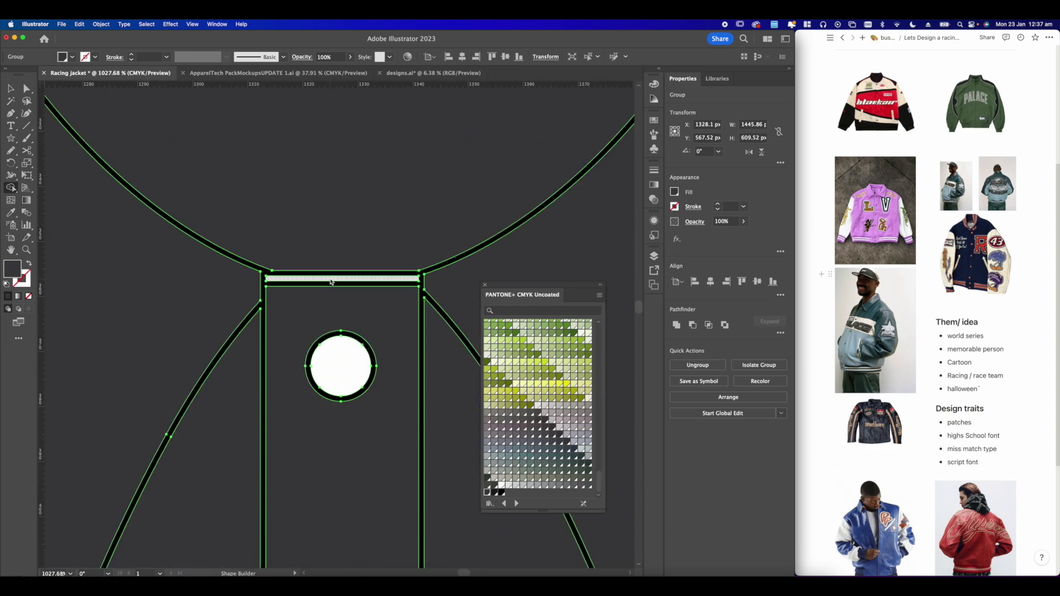
pyautogui.scroll(-10, 298, 273)
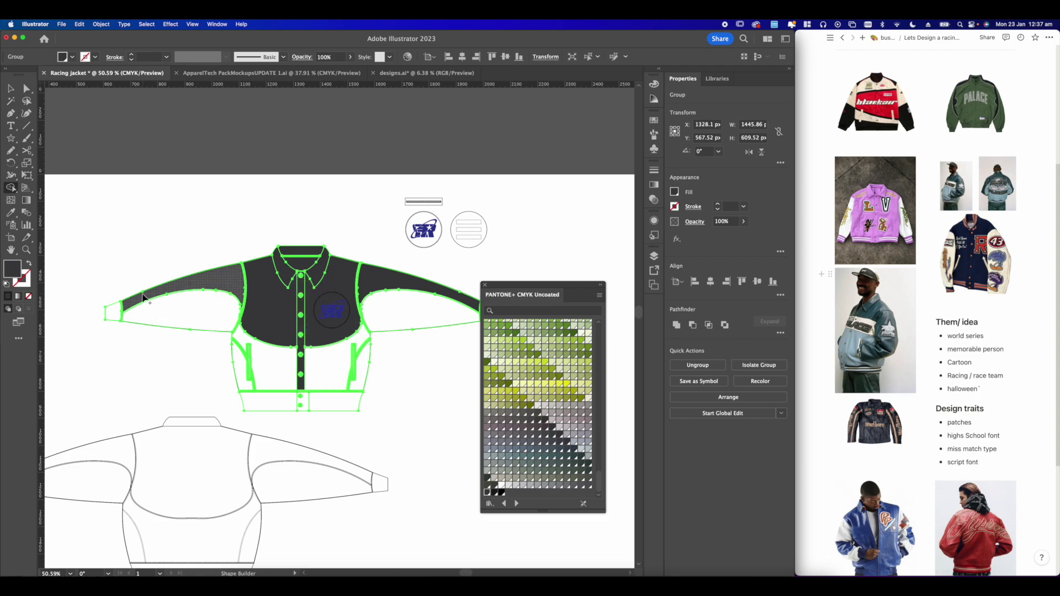
# - Fill both cuffs, the hem band and its button tab on the front jacket with the dark grey
pyautogui.scroll(3, 143, 298)
pyautogui.scroll(-3, 107, 316)
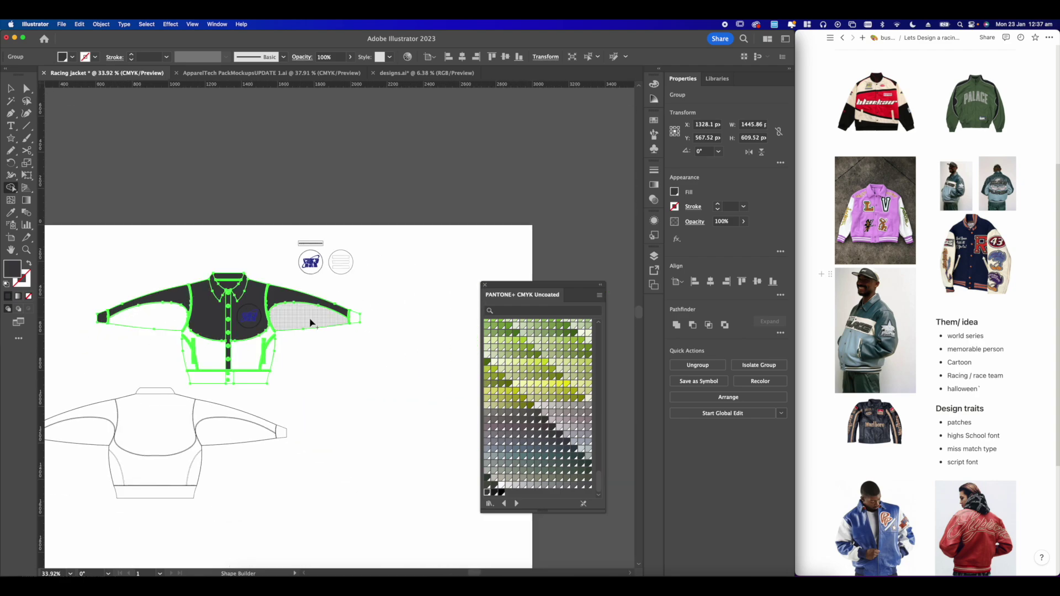
pyautogui.scroll(5, 241, 383)
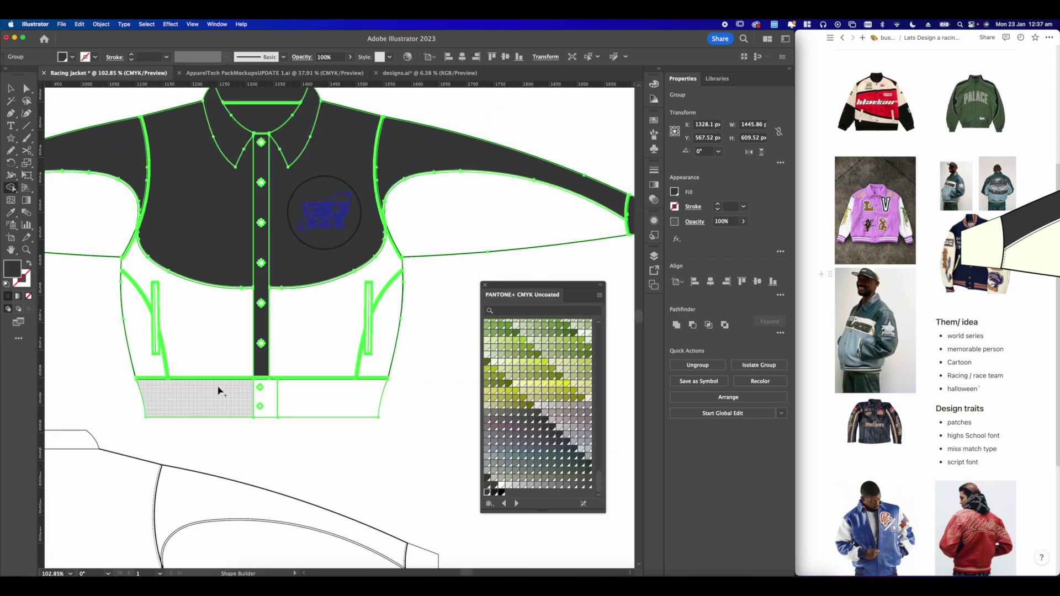
pyautogui.click(218, 391)
pyautogui.click(307, 398)
pyautogui.scroll(-6, 281, 370)
pyautogui.scroll(7, 281, 370)
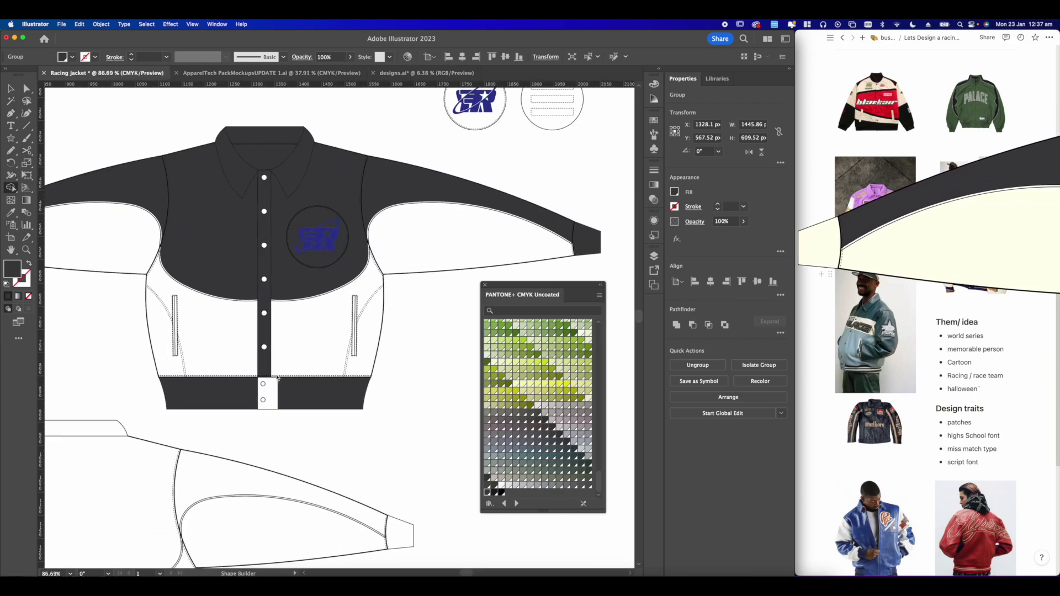
pyautogui.scroll(-6, 310, 373)
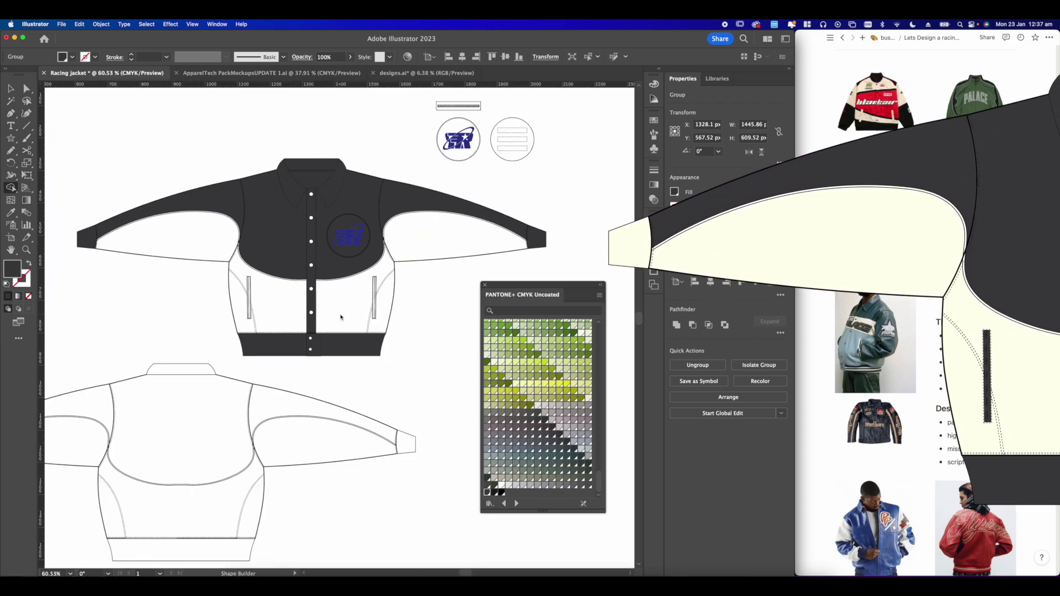
# - Recolor the front jacket's lower body and lower sleeve panels, trying a pale lilac Pantone swatch before applying a pale cream one
pyautogui.scroll(5, 343, 309)
pyautogui.scroll(1, 355, 303)
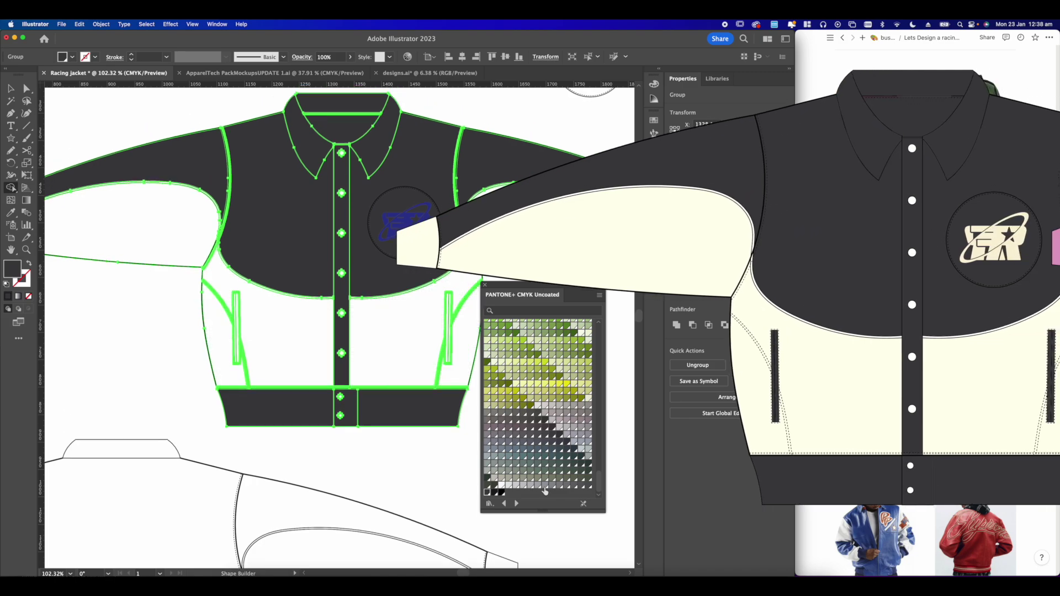
pyautogui.scroll(10, 536, 443)
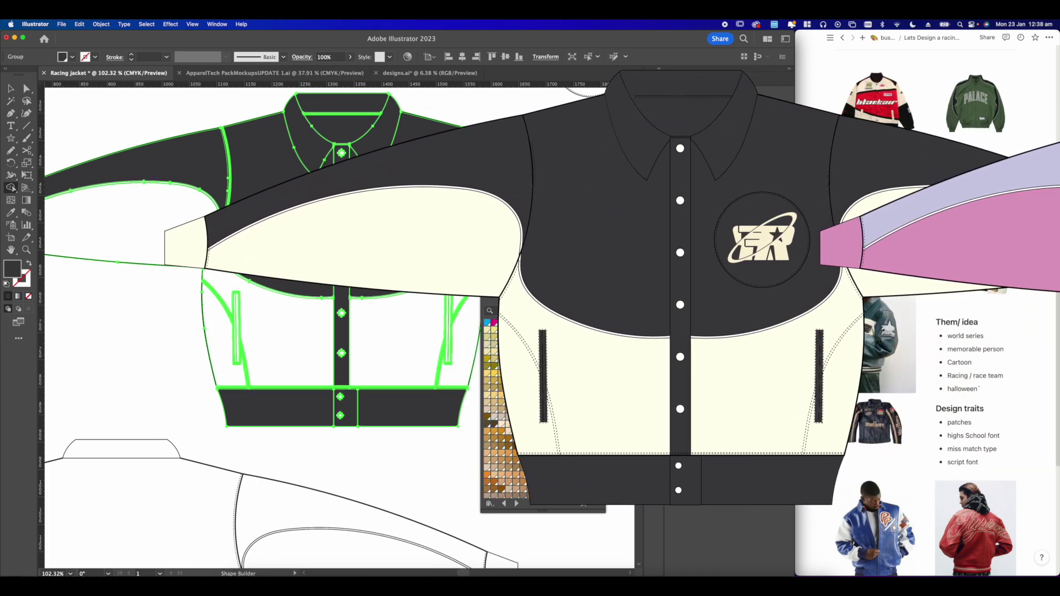
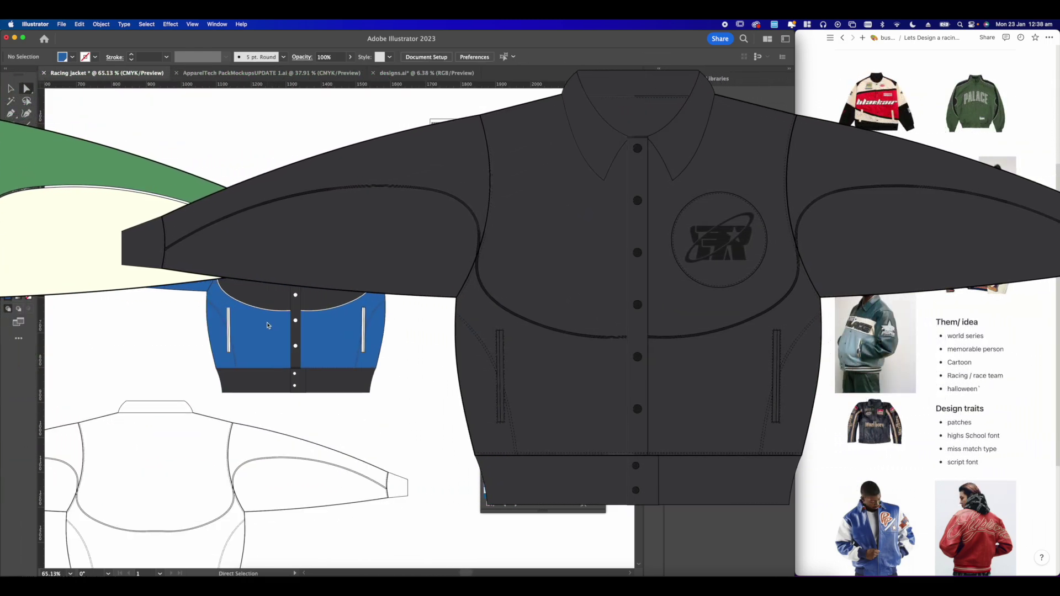
pyautogui.click(267, 325)
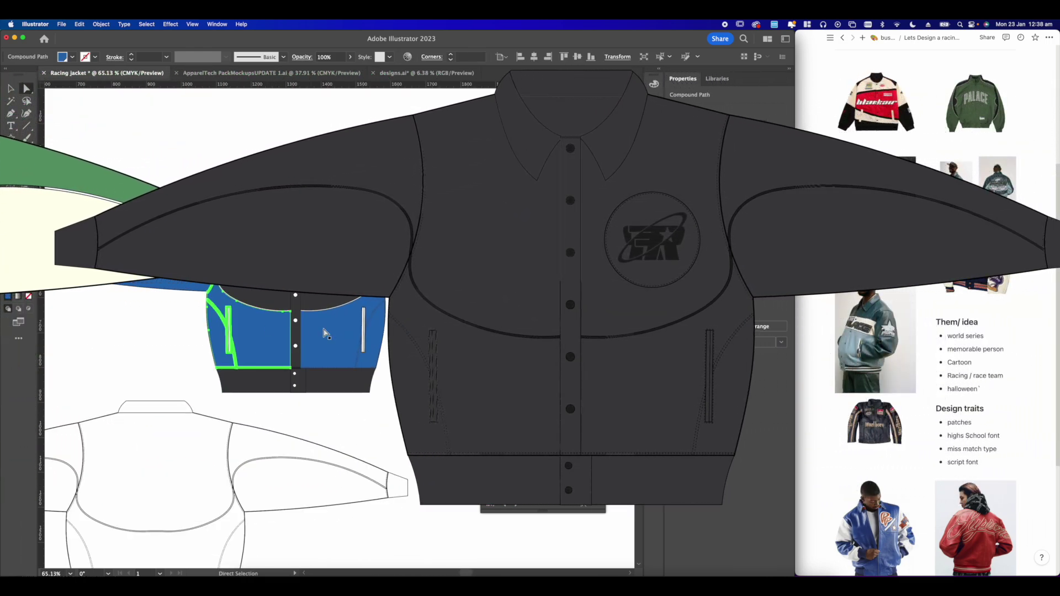
pyautogui.keyDown('shift'); pyautogui.click(176, 265); pyautogui.keyUp('shift')
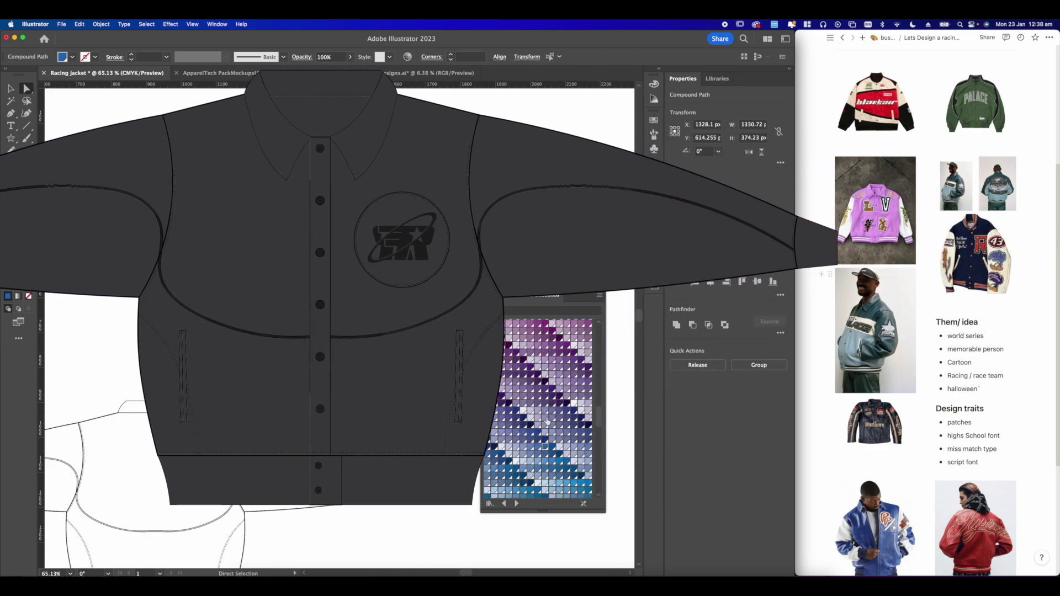
pyautogui.click(526, 413)
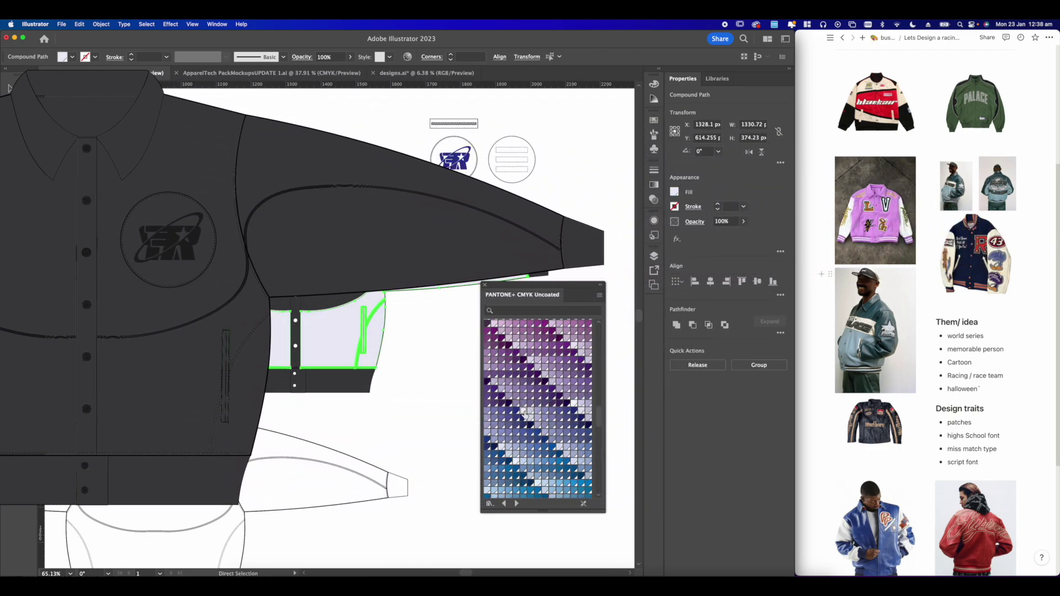
pyautogui.scroll(5, 530, 414)
pyautogui.scroll(10, 541, 423)
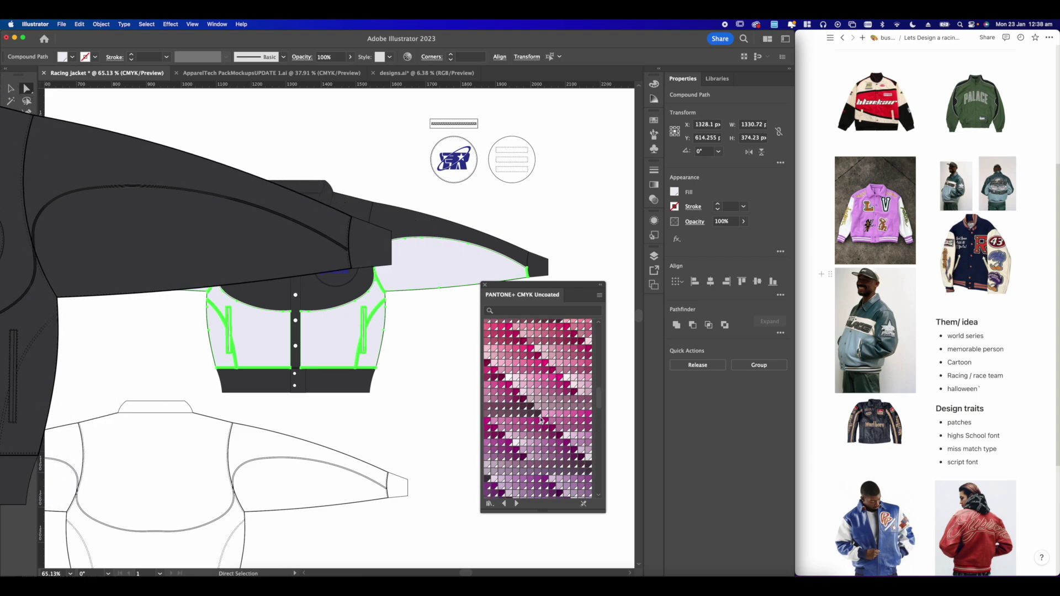
pyautogui.click(521, 322)
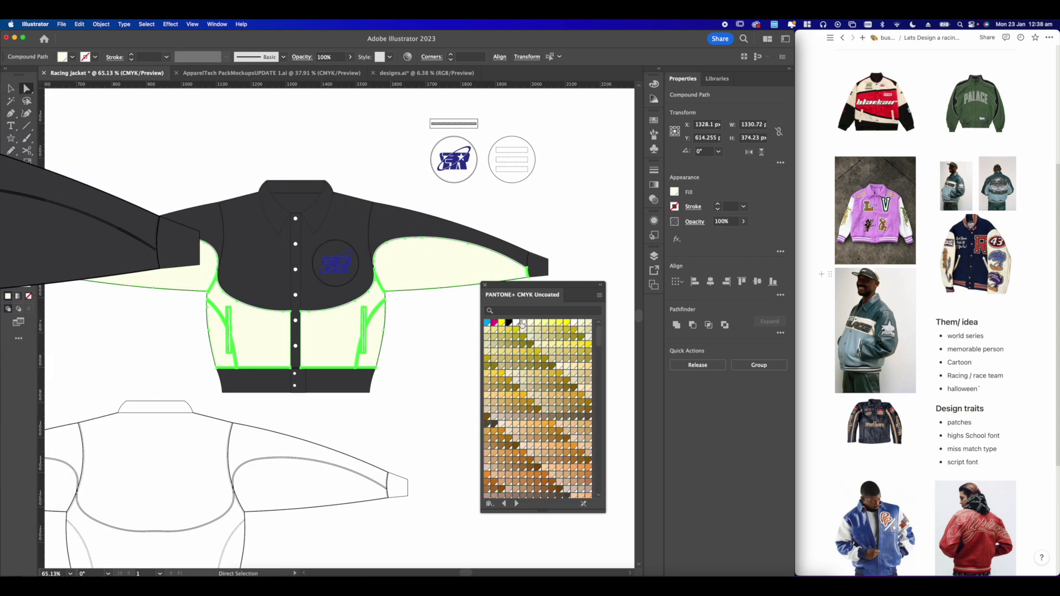
pyautogui.click(371, 397)
pyautogui.moveTo(333, 396); pyautogui.dragTo(366, 422)
pyautogui.click(312, 329)
pyautogui.keyDown('shift'); pyautogui.click(355, 325); pyautogui.keyUp('shift')
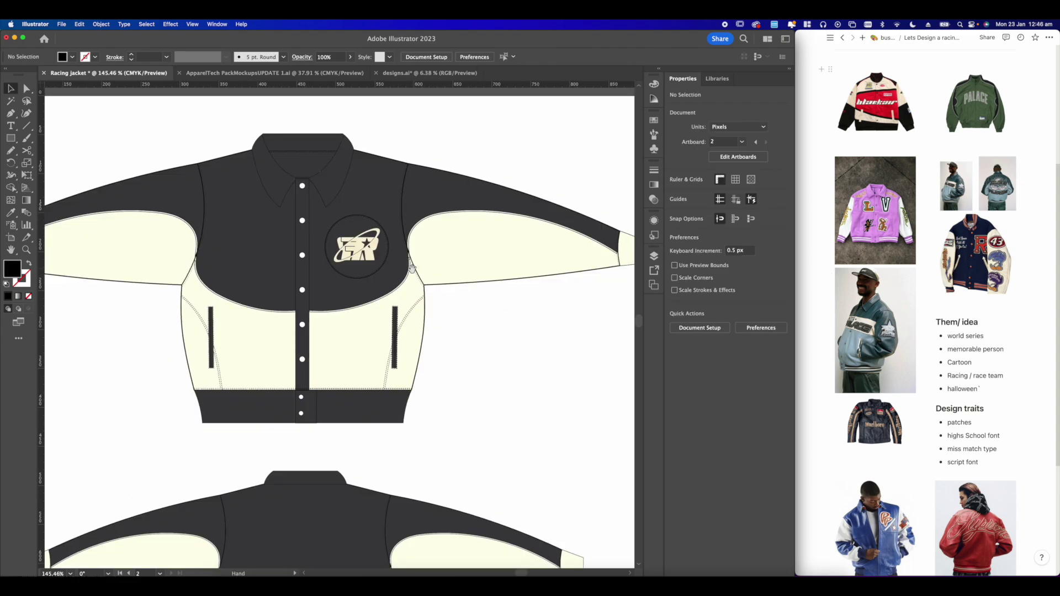
# - Draw a short vertical mark with the Pen tool across the white piping on the left sleeve's curved seam
pyautogui.scroll(3, 357, 254)
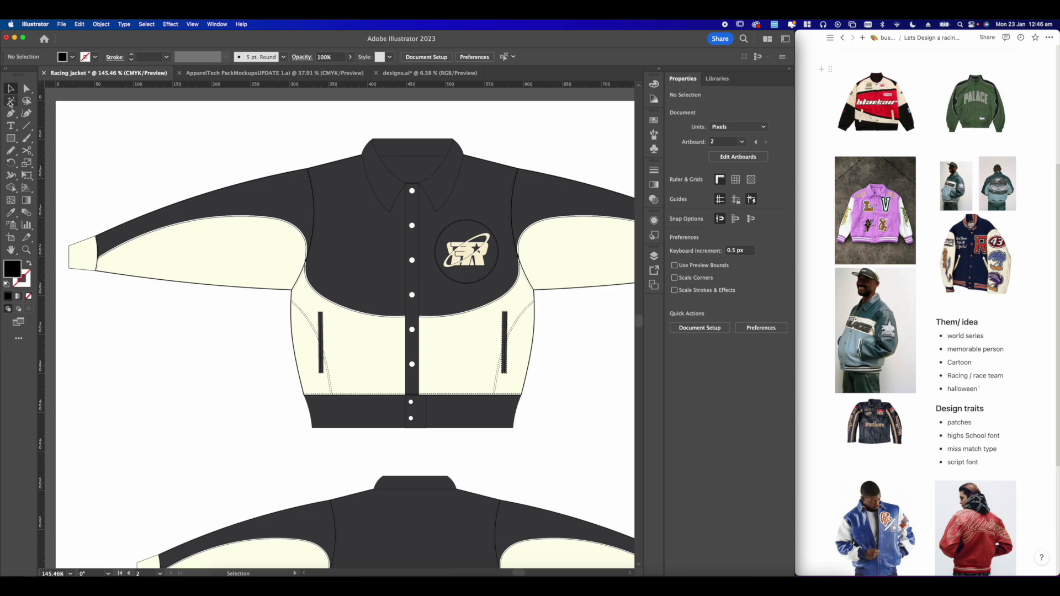
pyautogui.click(10, 114)
pyautogui.scroll(5, 307, 214)
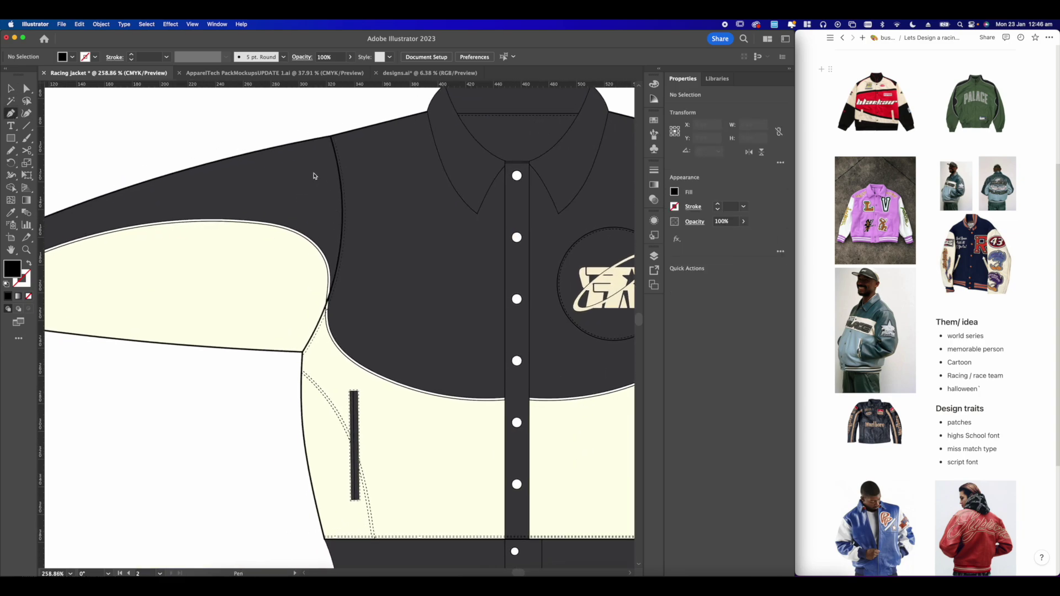
pyautogui.scroll(10, 313, 158)
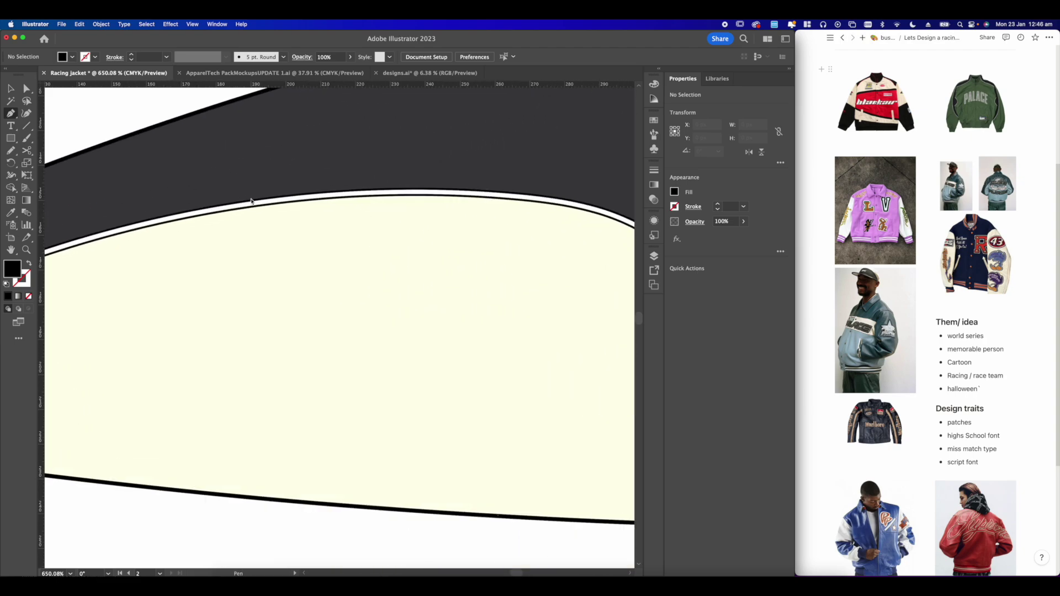
pyautogui.click(254, 197)
pyautogui.click(254, 231)
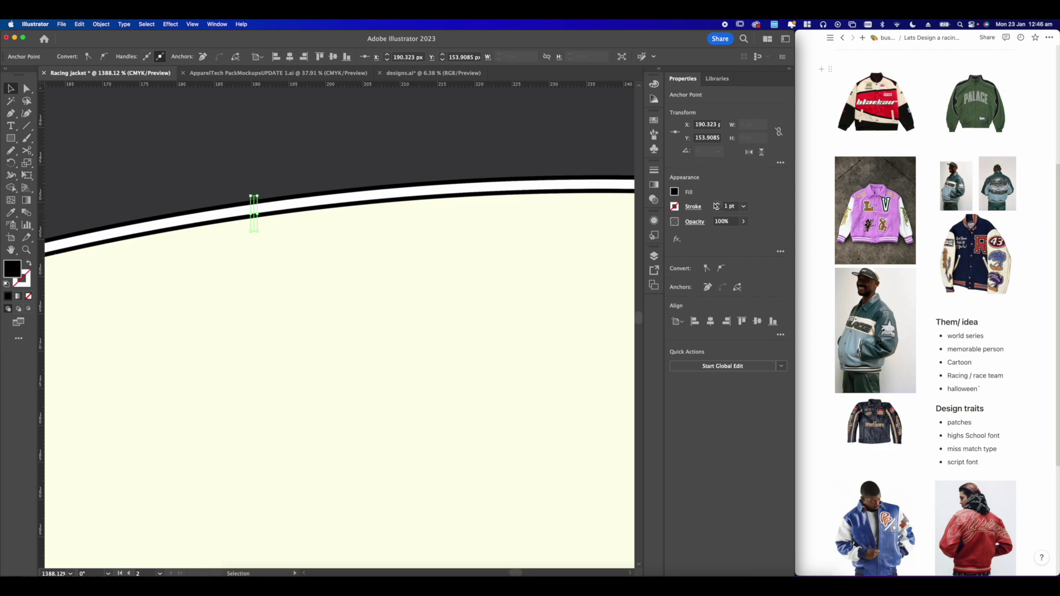
# - Give the mark on the sleeve piping a red 0.75 pt stroke and no fill
pyautogui.click(674, 192)
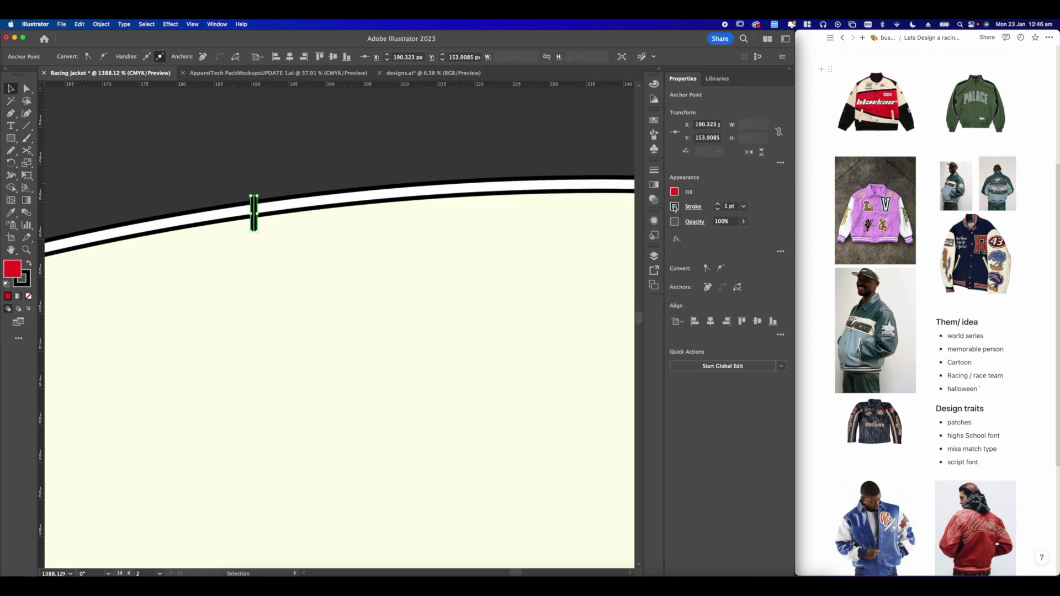
pyautogui.click(674, 207)
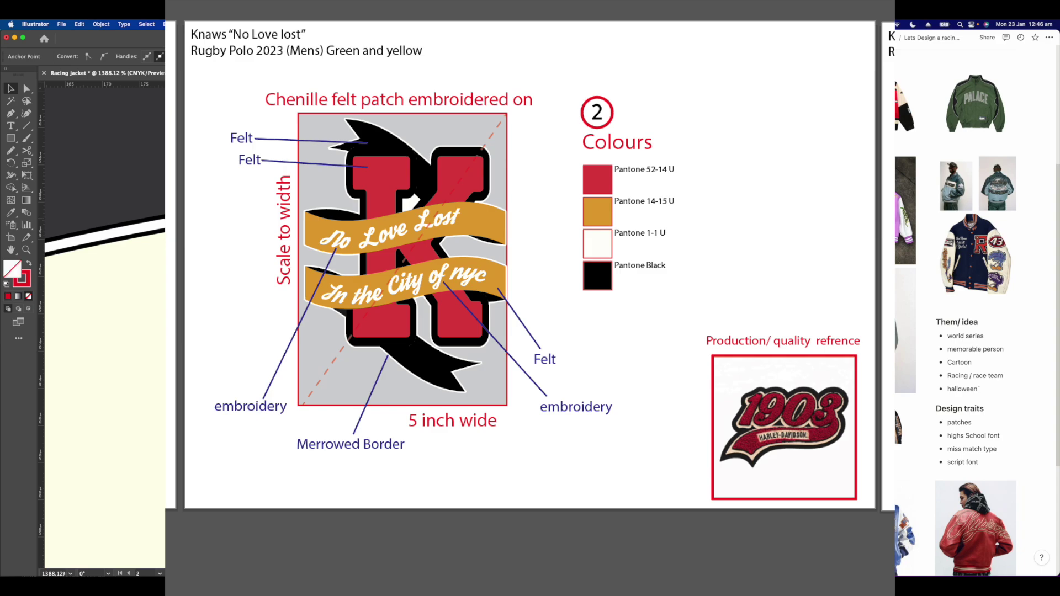
pyautogui.scroll(-10, 299, 173)
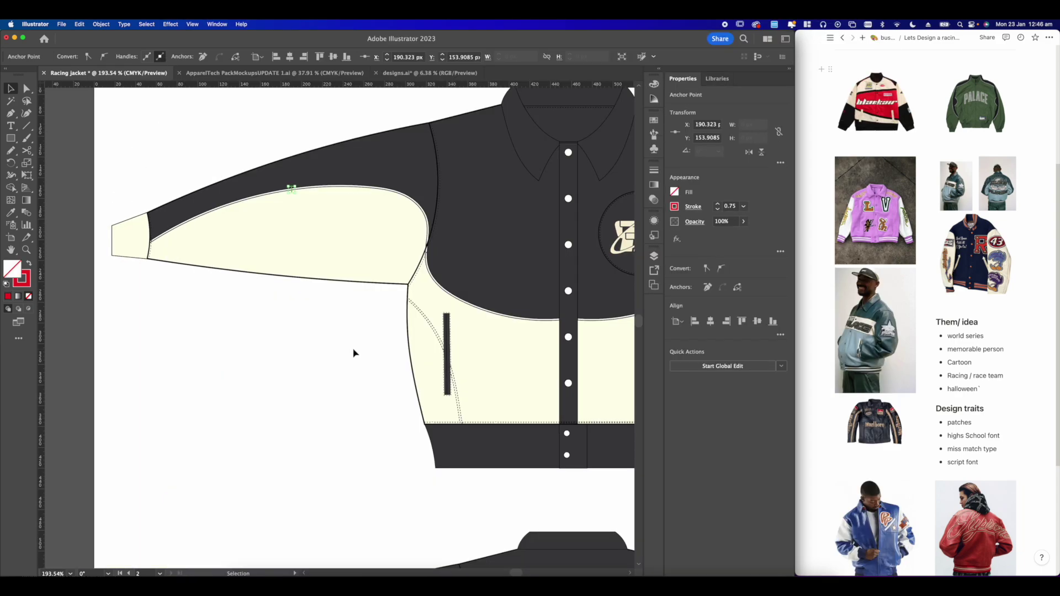
# - Draw a straight red line with the Pen tool along the left sleeve's upper edge, from the cuff to the collar
pyautogui.click(355, 353)
pyautogui.scroll(5, 308, 255)
pyautogui.press('b')
pyautogui.moveTo(304, 263); pyautogui.dragTo(308, 260)
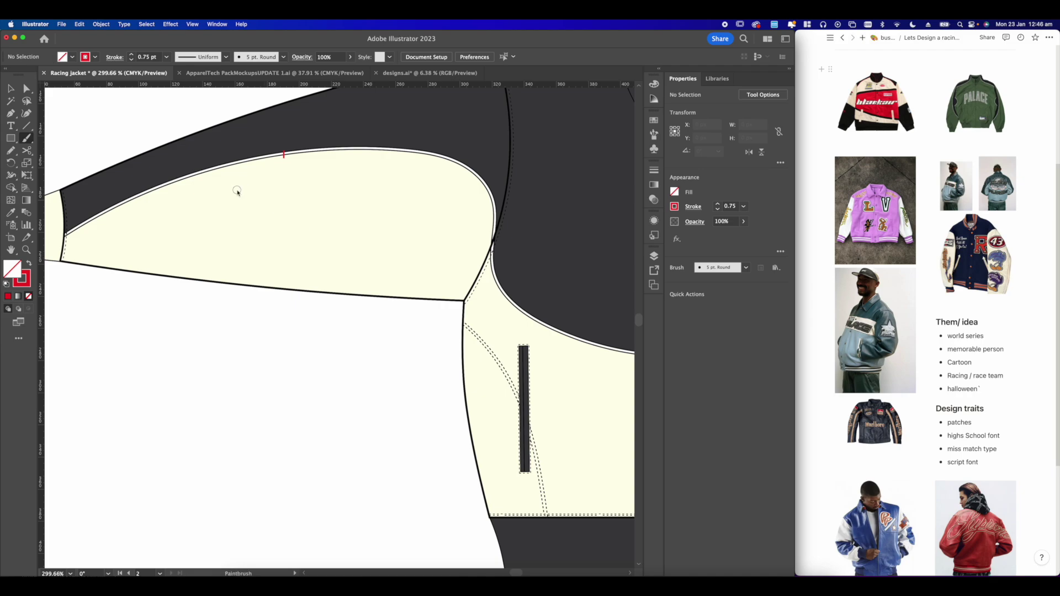
pyautogui.scroll(-5, 252, 210)
pyautogui.scroll(6, 260, 236)
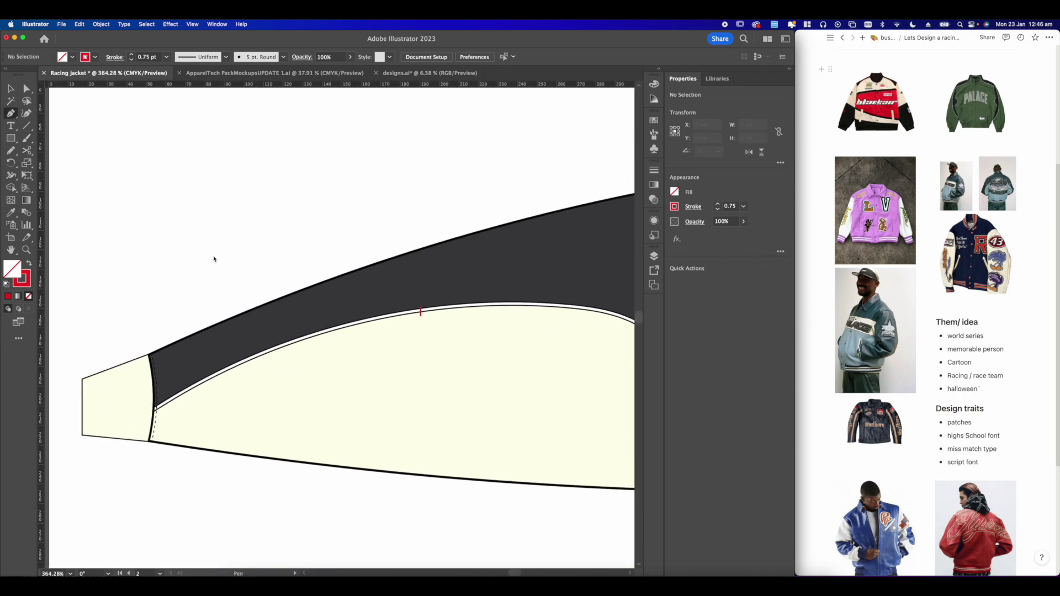
pyautogui.scroll(-4, 213, 258)
pyautogui.click(129, 326)
pyautogui.hscroll(2, 296, 254)
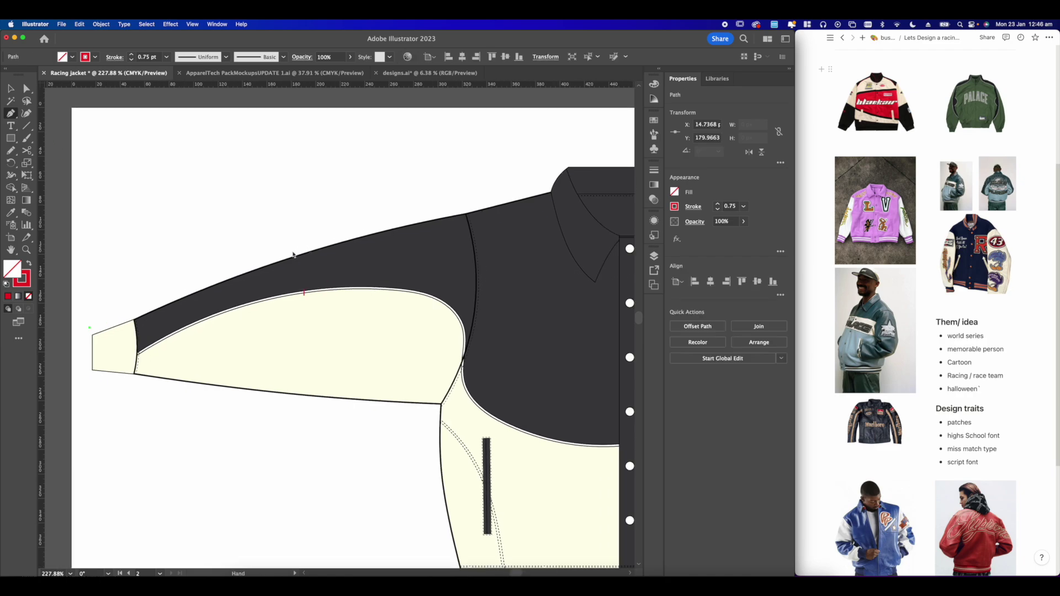
pyautogui.click(544, 192)
pyautogui.moveTo(431, 214); pyautogui.dragTo(460, 209)
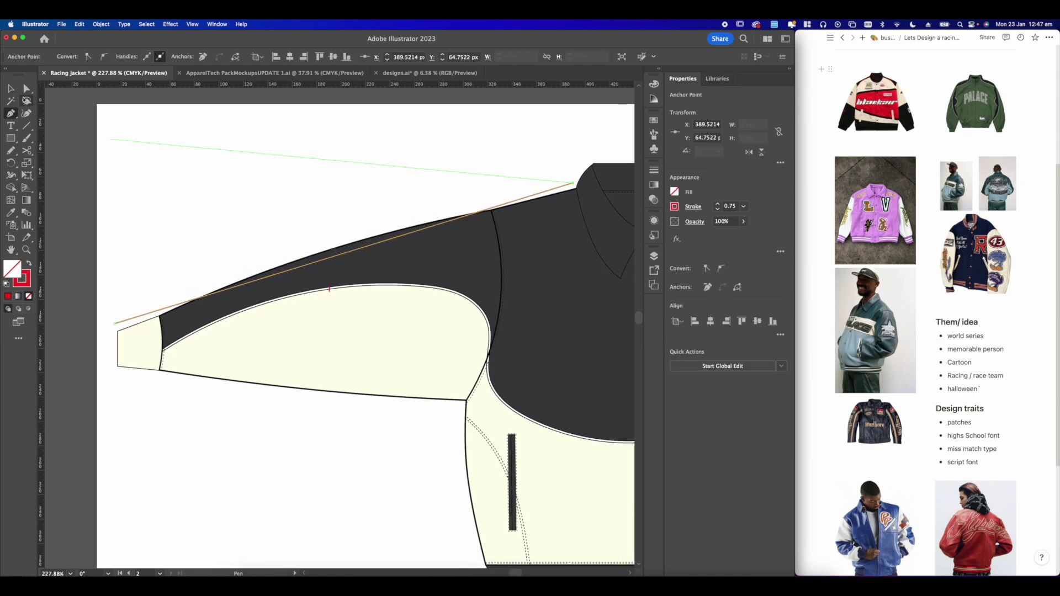
pyautogui.click(10, 89)
pyautogui.click(332, 142)
# - Move the red sleeve line off the jacket so it sits just above the left sleeve and shoulder
pyautogui.scroll(-4, 391, 185)
pyautogui.scroll(5, 373, 191)
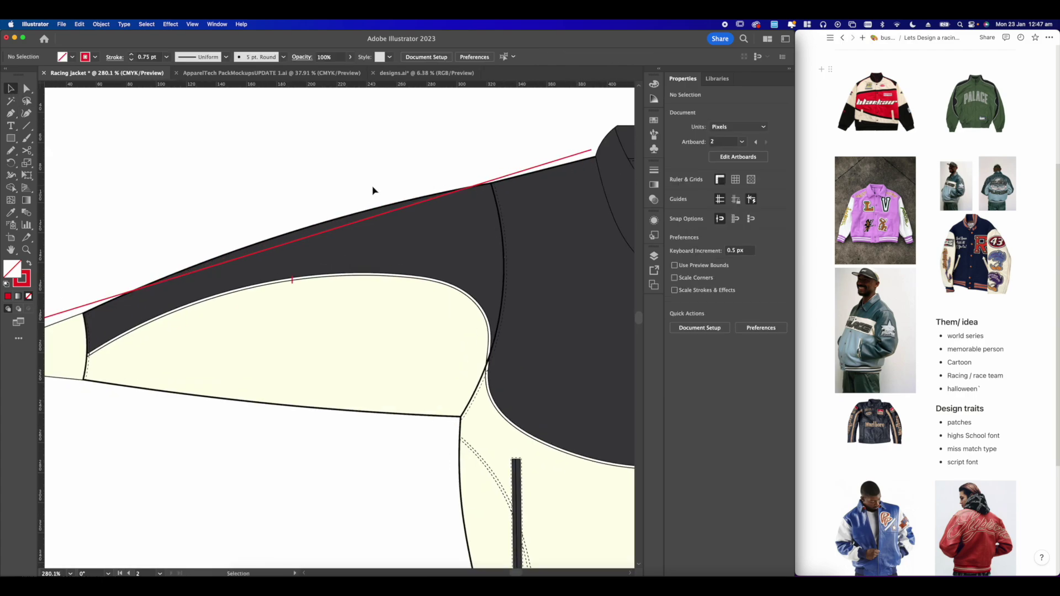
pyautogui.scroll(-3, 348, 229)
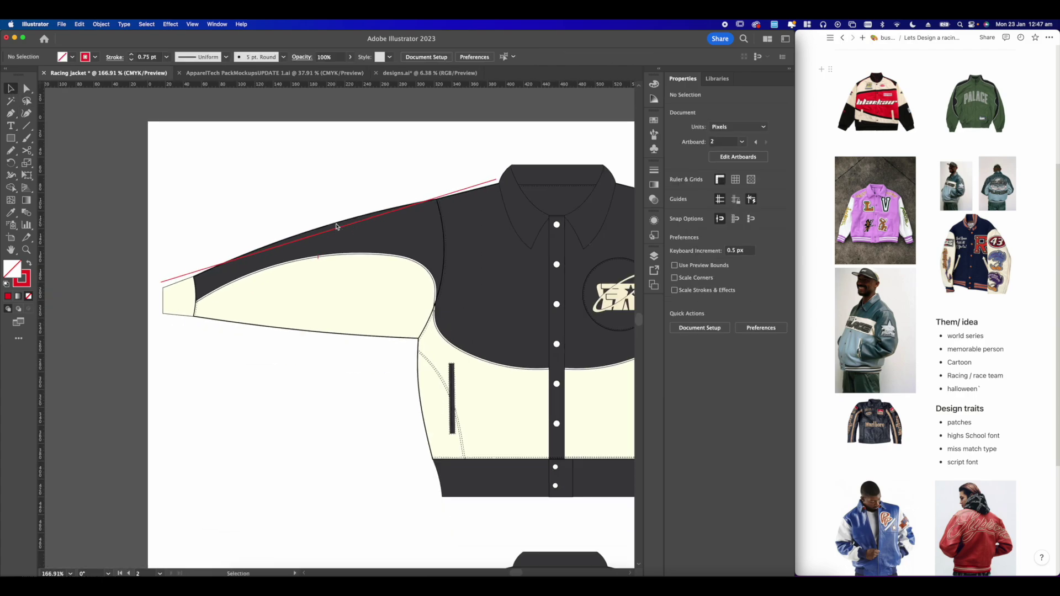
pyautogui.moveTo(338, 231); pyautogui.dragTo(335, 213)
pyautogui.click(476, 202)
pyautogui.scroll(5, 496, 171)
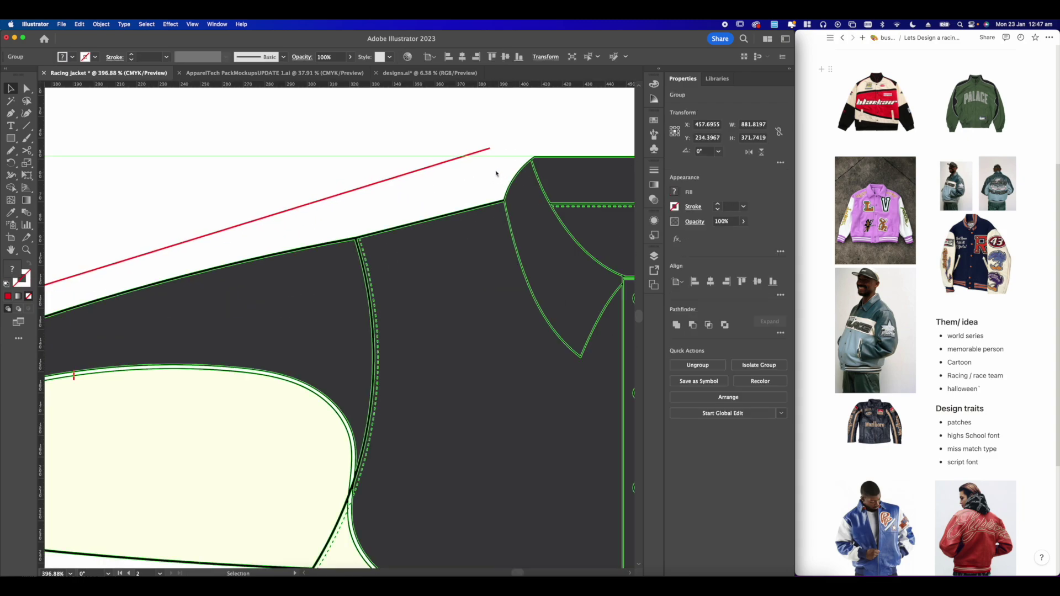
pyautogui.press('super+z')
pyautogui.click(538, 137)
pyautogui.scroll(-5, 475, 187)
pyautogui.moveTo(470, 181); pyautogui.dragTo(467, 169)
pyautogui.click(503, 149)
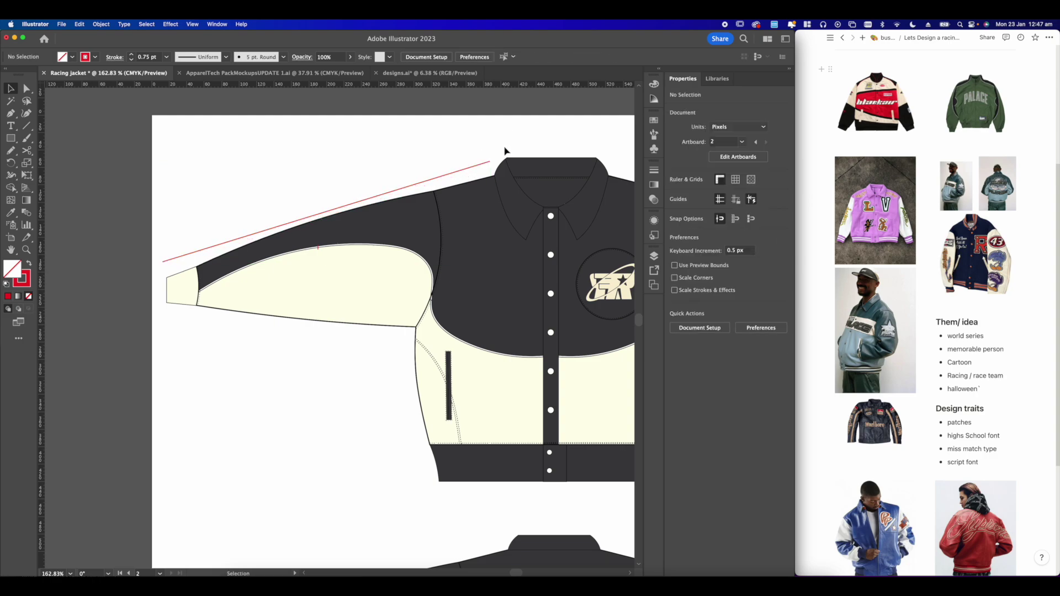
# - Add end ticks to the red sleeve line and draw a three-sided bracket about 34 px wide beneath the left cuff
pyautogui.scroll(8, 499, 156)
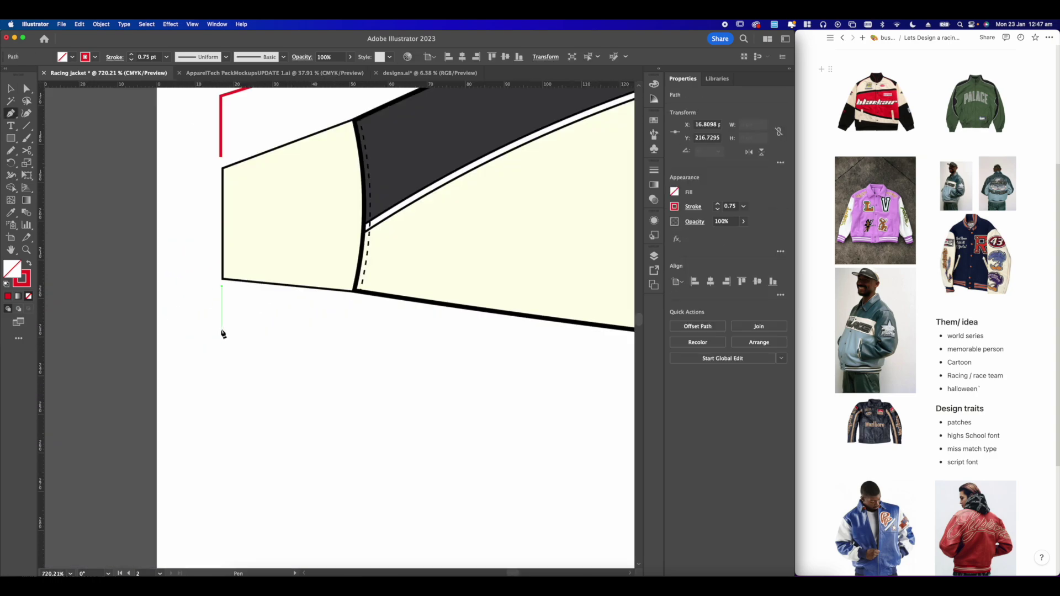
pyautogui.click(222, 329)
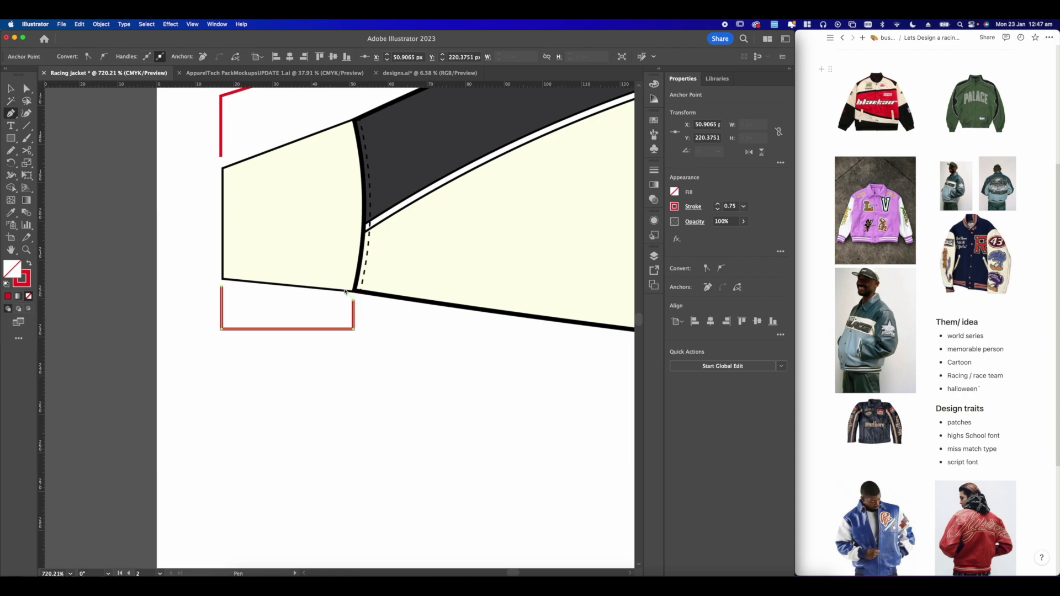
pyautogui.scroll(-4, 177, 294)
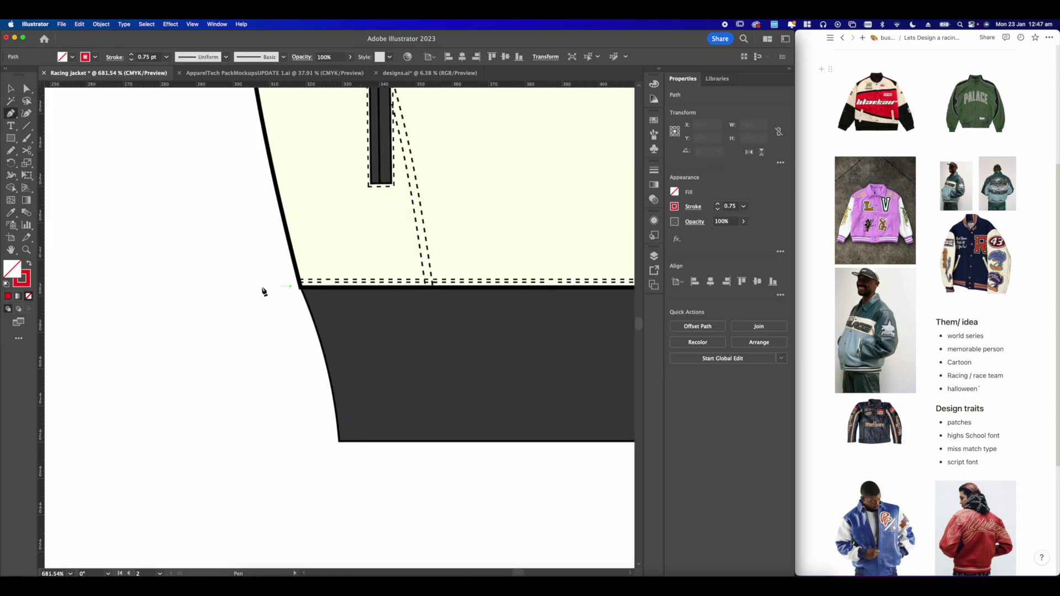
# - Draw a three-sided red bracket about 42 px high beside the left end of the front jacket's hem band
pyautogui.click(254, 286)
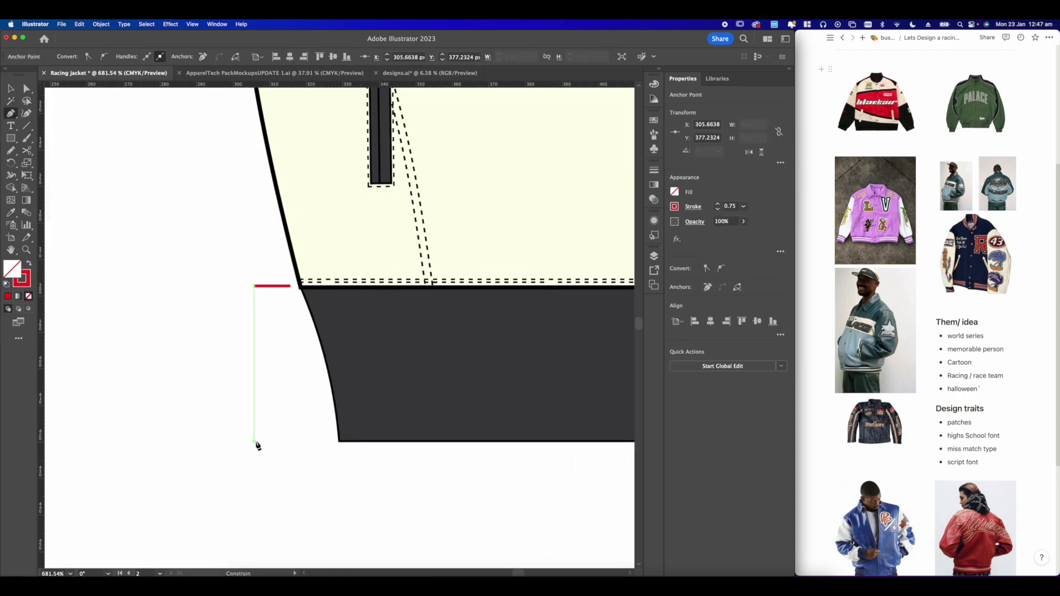
pyautogui.click(329, 442)
pyautogui.scroll(-3, 284, 355)
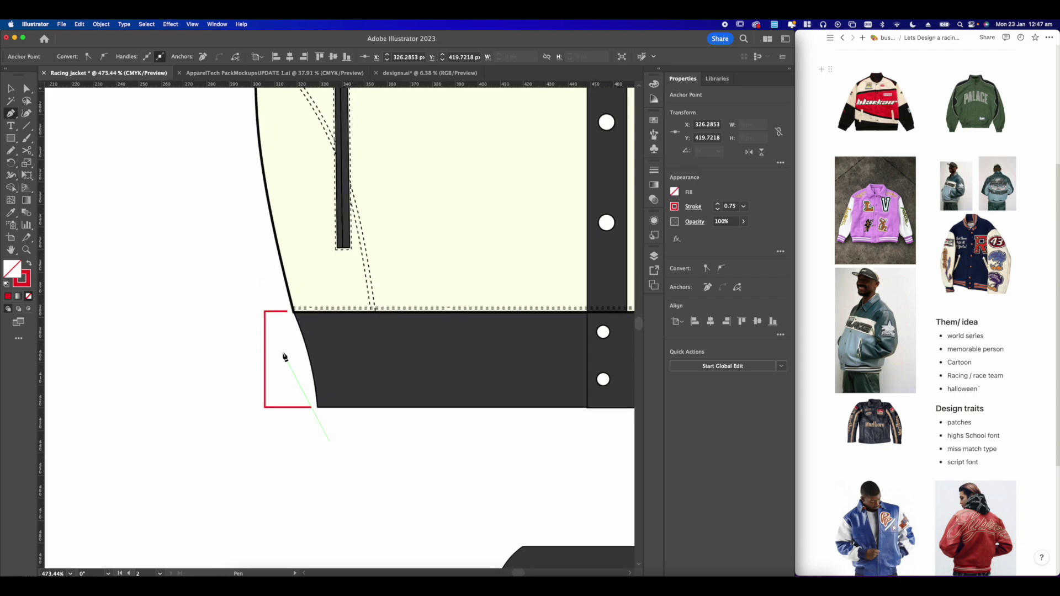
pyautogui.click(118, 175)
# - Draw a vertical red length line from collar to hem and a horizontal red width line across the front jacket's chest
pyautogui.scroll(-10, 308, 315)
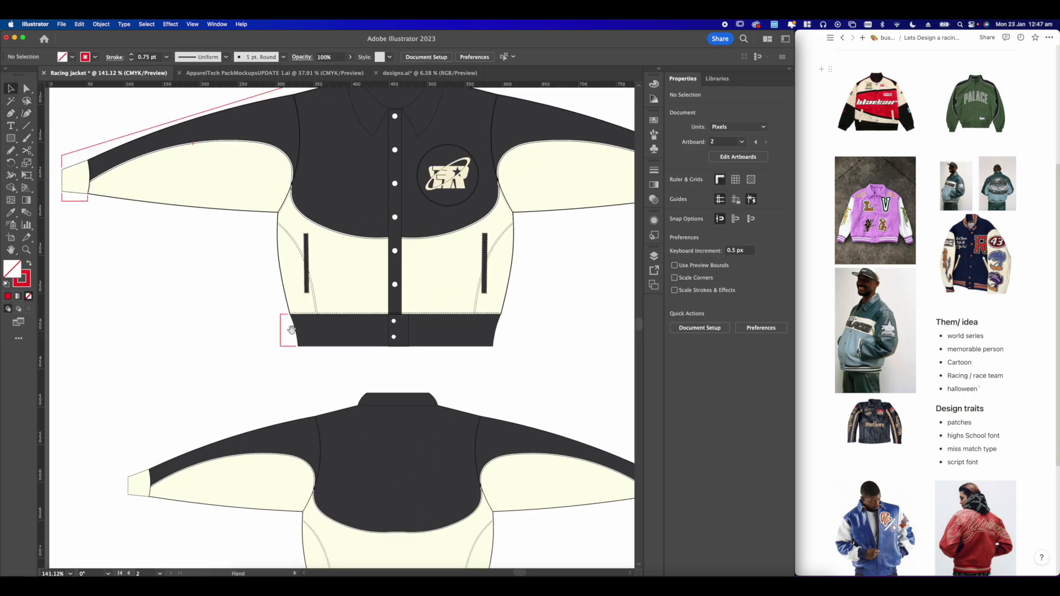
pyautogui.scroll(2, 351, 274)
pyautogui.scroll(1, 351, 273)
pyautogui.moveTo(351, 273); pyautogui.dragTo(289, 348)
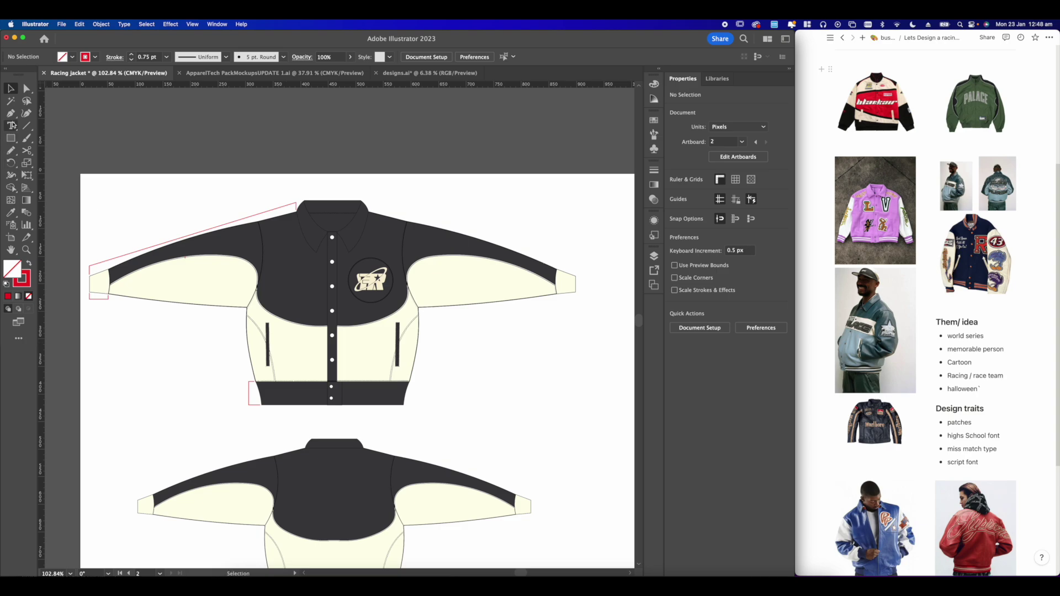
pyautogui.click(11, 114)
pyautogui.scroll(5, 353, 253)
pyautogui.click(334, 132)
pyautogui.scroll(-1, 370, 436)
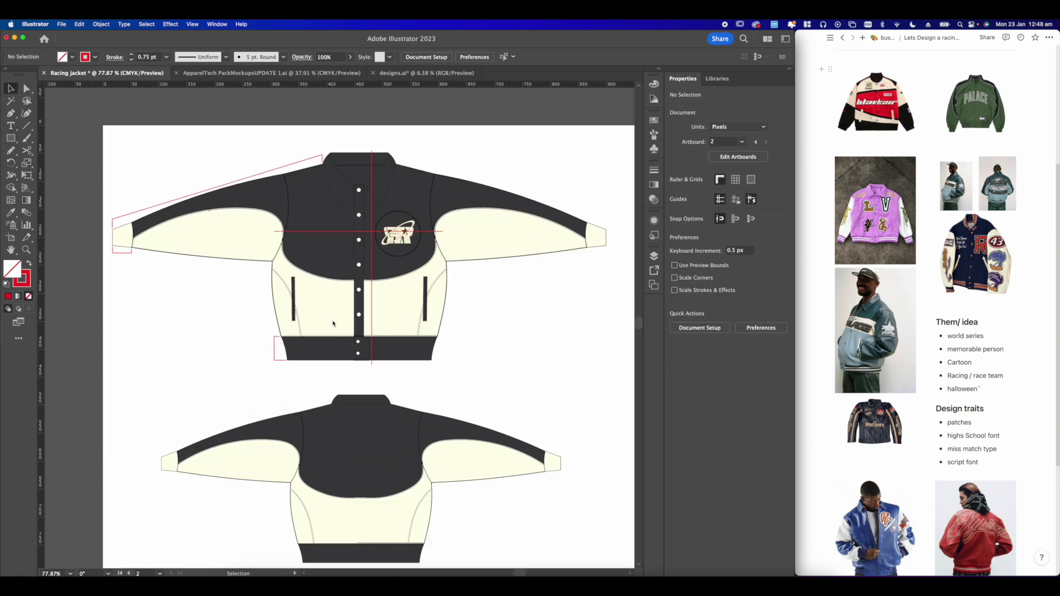
# - Draw a red height bracket alongside the left pocket welt of the front jacket
pyautogui.scroll(2, 333, 324)
pyautogui.moveTo(334, 323); pyautogui.dragTo(355, 316)
pyautogui.scroll(5, 303, 245)
pyautogui.moveTo(303, 245); pyautogui.dragTo(346, 214)
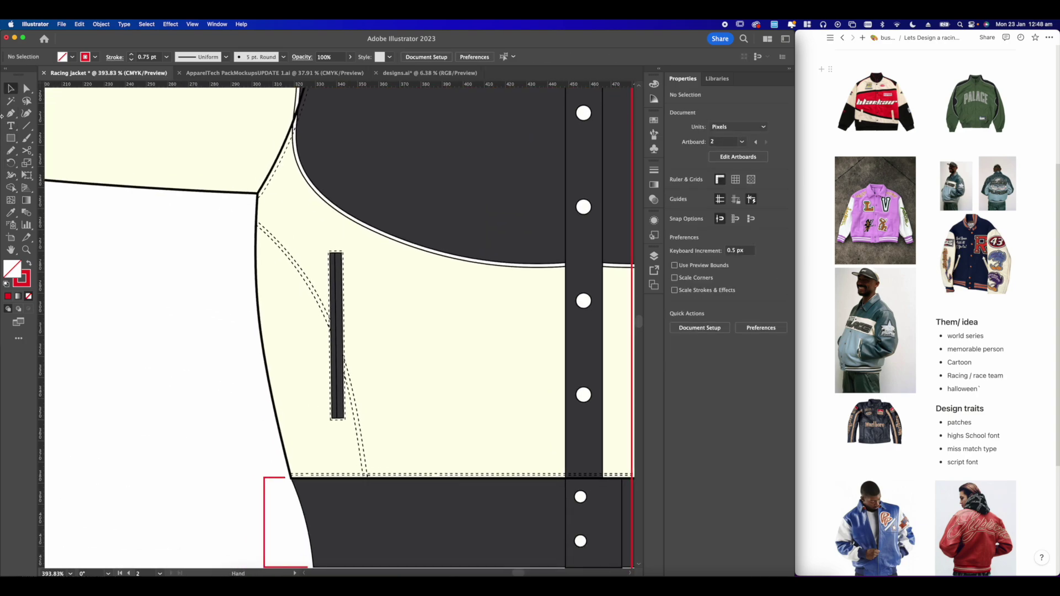
pyautogui.scroll(-5, 383, 279)
pyautogui.scroll(2, 383, 280)
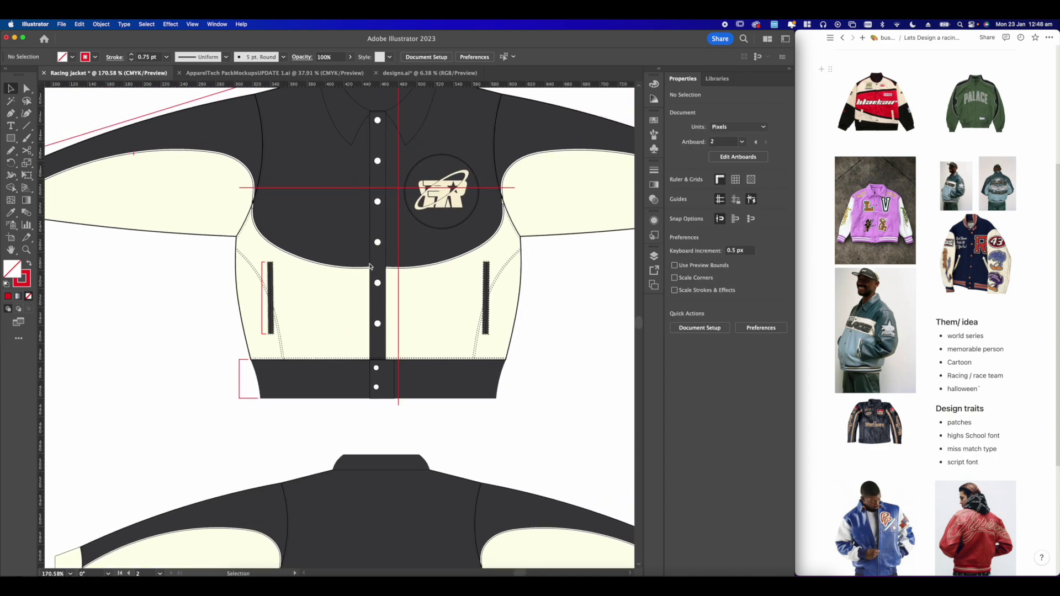
# - Draw a narrow upright rectangle about 23 px wide and 106 px high above the velcro backing circle and widen it slightly
pyautogui.scroll(-5, 370, 267)
pyautogui.scroll(4, 401, 274)
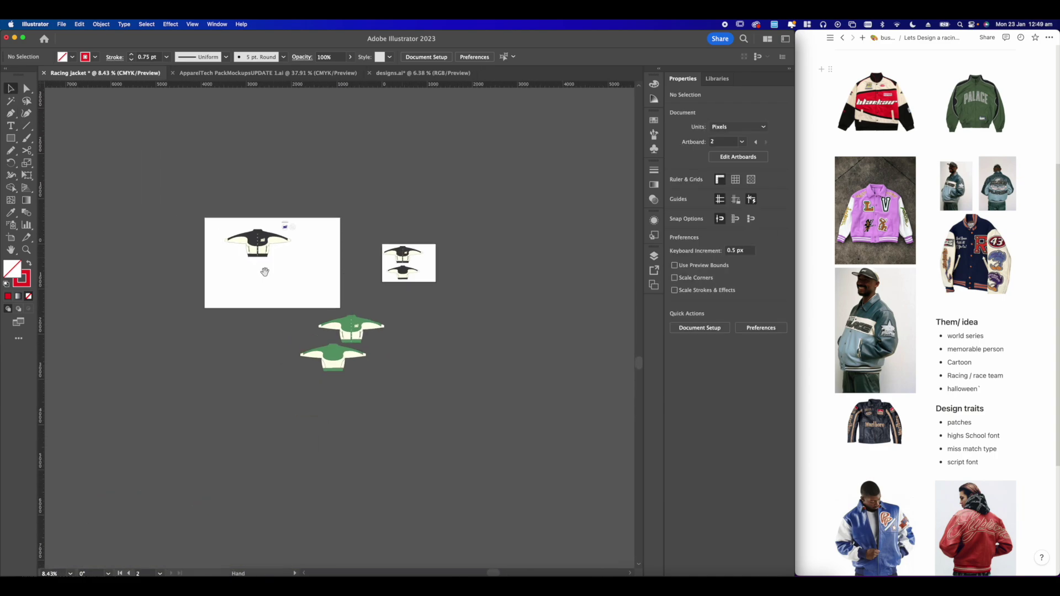
pyautogui.scroll(6, 272, 223)
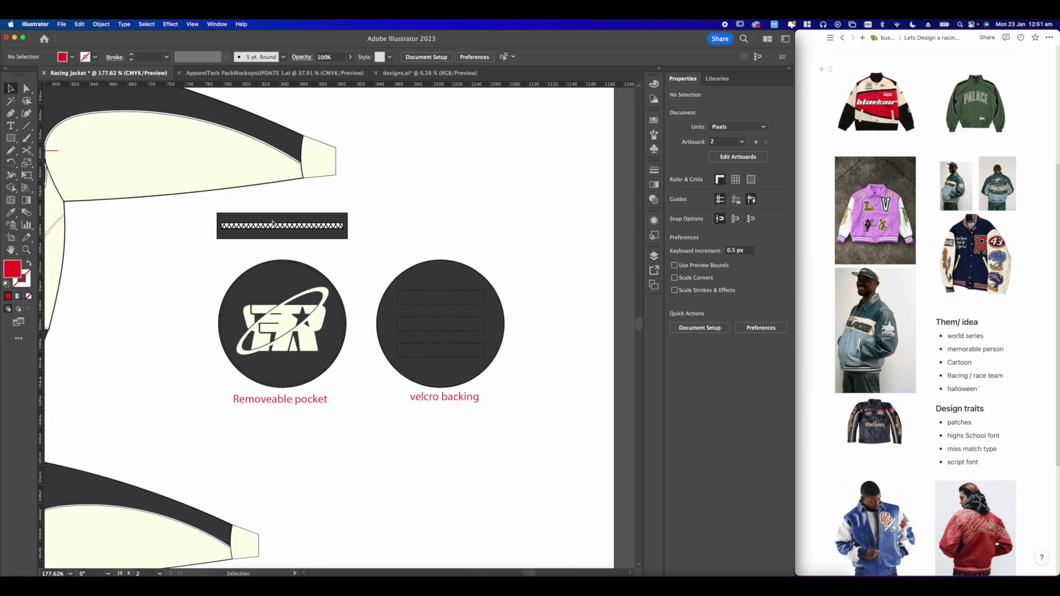
pyautogui.click(272, 224)
pyautogui.click(466, 260)
pyautogui.scroll(4, 466, 260)
pyautogui.moveTo(406, 264); pyautogui.dragTo(341, 308)
pyautogui.scroll(-4, 353, 275)
pyautogui.moveTo(332, 269); pyautogui.dragTo(360, 276)
pyautogui.press('m')
pyautogui.press('v')
pyautogui.scroll(5, 358, 253)
pyautogui.moveTo(185, 132); pyautogui.dragTo(163, 147)
pyautogui.moveTo(320, 239); pyautogui.dragTo(382, 241)
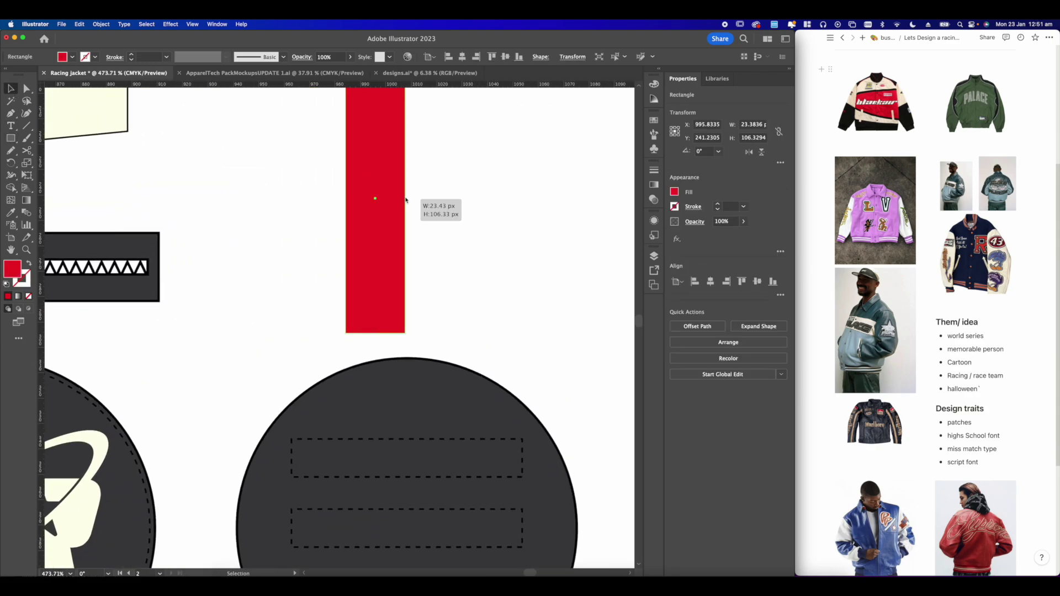
pyautogui.moveTo(405, 200); pyautogui.dragTo(413, 201)
# - Give the upright rectangle a dark grey fill and a black 2 pt stroke
pyautogui.scroll(-3, 431, 196)
pyautogui.click(674, 192)
pyautogui.click(674, 206)
pyautogui.click(586, 246)
pyautogui.click(464, 182)
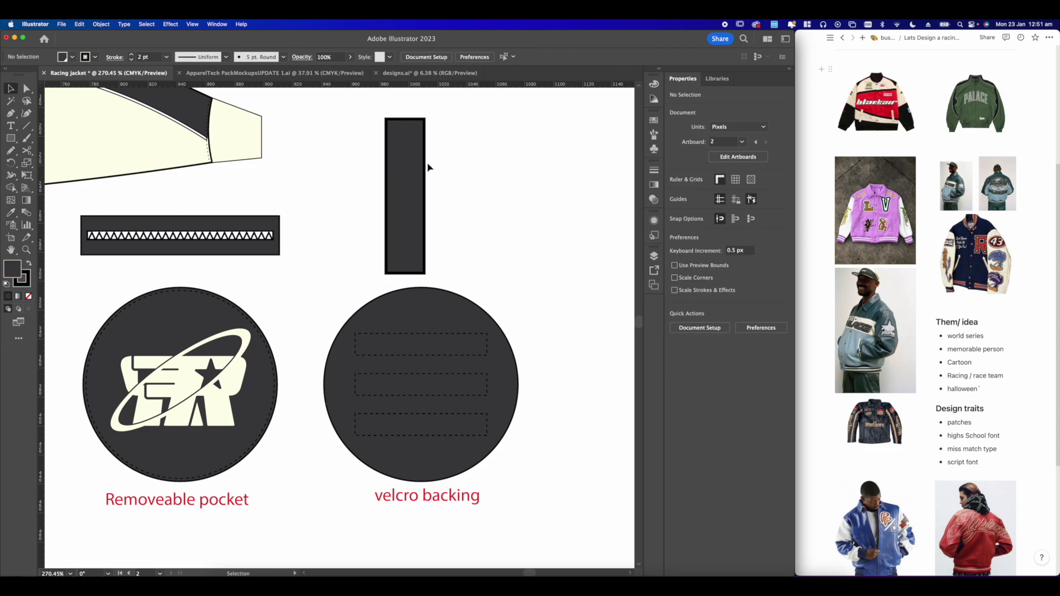
# - Set the upright rectangle's stroke to 1 pt and resize the shape to about 26 by 109 px
pyautogui.scroll(3, 419, 164)
pyautogui.click(419, 165)
pyautogui.moveTo(418, 166); pyautogui.dragTo(427, 226)
pyautogui.moveTo(409, 166); pyautogui.dragTo(409, 161)
pyautogui.scroll(-3, 474, 248)
# - Expand the upright rectangle's fill and stroke into separate shapes
pyautogui.click(433, 207)
pyautogui.click(101, 25)
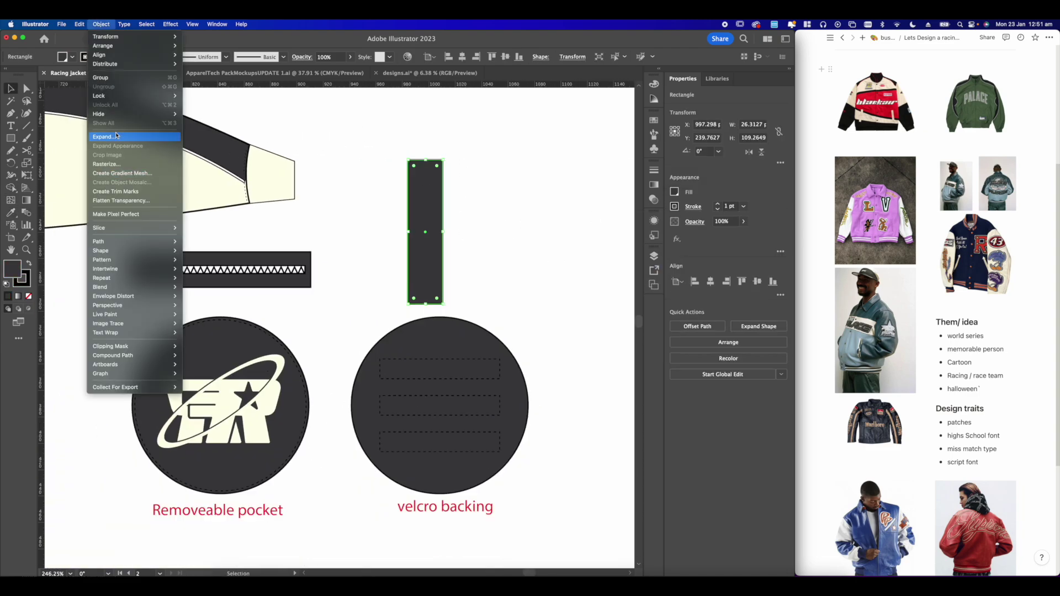
pyautogui.click(105, 135)
pyautogui.press('Return')
# - Draw a three-sided bracket with the Pen tool just above the upright rectangle, spanning its width
pyautogui.scroll(5, 452, 236)
pyautogui.press('p')
pyautogui.scroll(4, 387, 206)
pyautogui.scroll(-5, 387, 203)
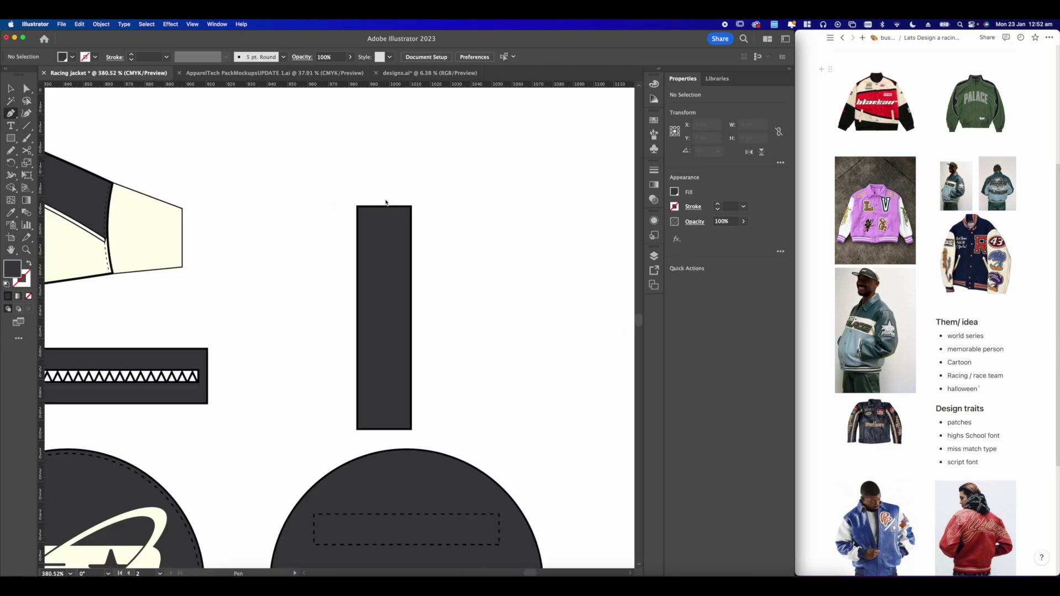
pyautogui.scroll(4, 386, 260)
pyautogui.click(337, 154)
pyautogui.keyDown('shift'); pyautogui.click(341, 139); pyautogui.keyUp('shift')
pyautogui.click(430, 154)
pyautogui.scroll(-5, 474, 162)
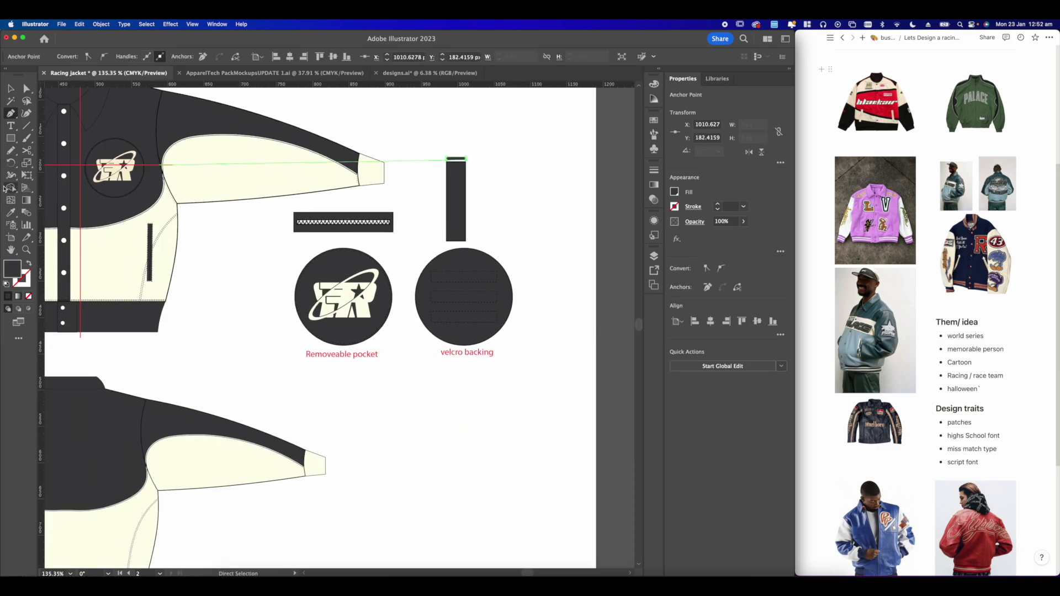
# - Give the bracket above the upright rectangle a red 0.75 pt stroke and no fill
pyautogui.press('v')
pyautogui.click(469, 128)
pyautogui.scroll(-4, 469, 165)
pyautogui.scroll(4, 279, 168)
pyautogui.moveTo(513, 259); pyautogui.dragTo(112, 261)
pyautogui.scroll(4, 442, 262)
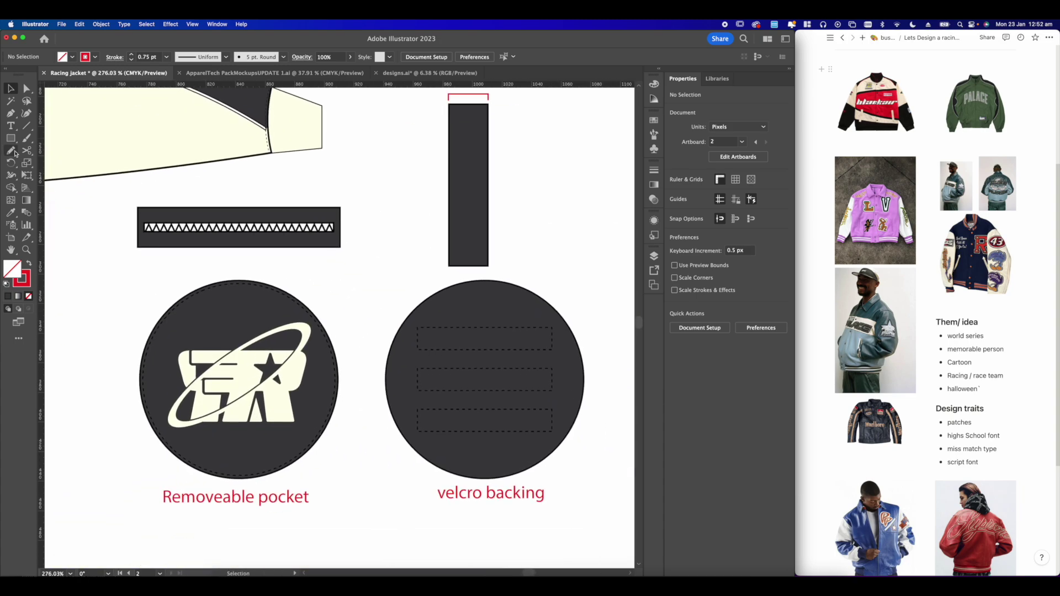
# - Draw a diagonal red leader line from the right end of the zipper detail up and outward
pyautogui.press('p')
pyautogui.scroll(5, 325, 190)
pyautogui.click(303, 304)
pyautogui.click(479, 132)
pyautogui.scroll(-10, 442, 143)
pyautogui.press('v')
pyautogui.click(208, 163)
# - Draw a horizontal red leader line from the logo on the removable pocket circle out past the circle's left edge
pyautogui.scroll(8, 438, 146)
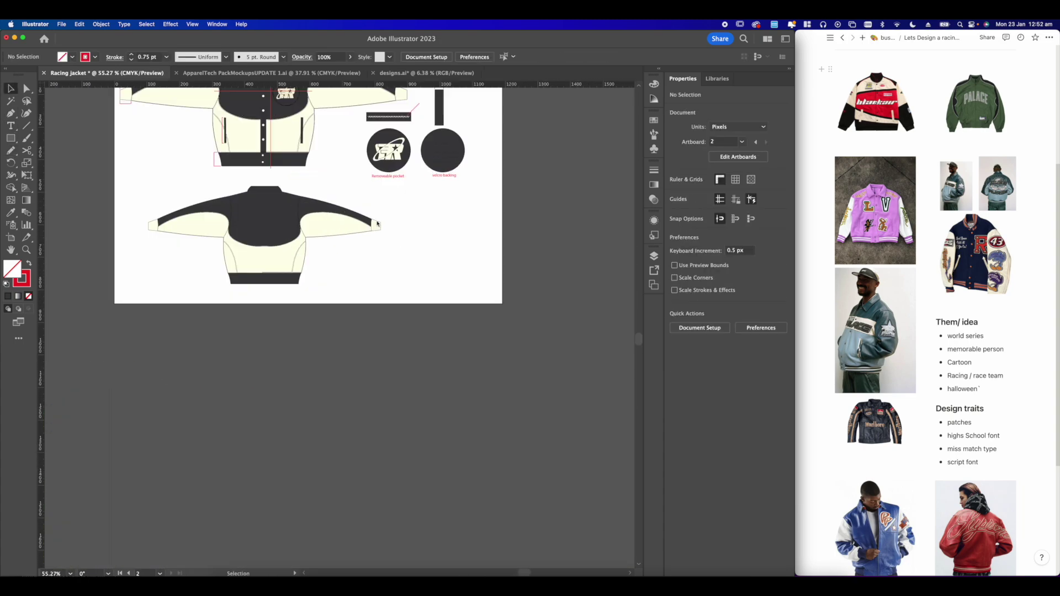
pyautogui.press('p')
pyautogui.scroll(6, 353, 283)
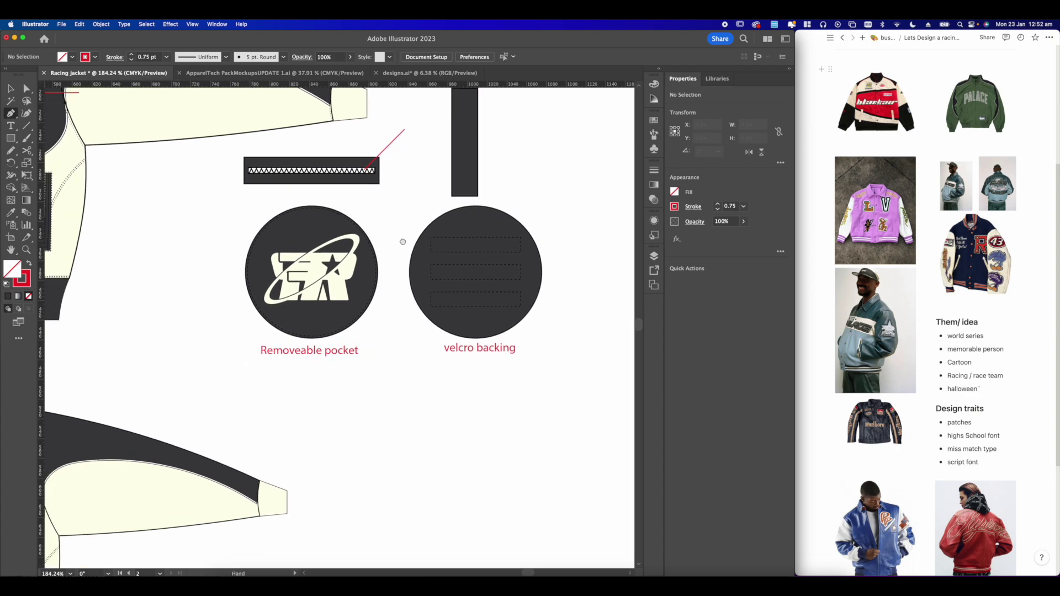
pyautogui.click(408, 257)
pyautogui.click(288, 256)
pyautogui.click(11, 89)
pyautogui.scroll(-6, 405, 295)
# - Duplicate the "Removeable pocket" label to the end of the zipper leader line and scale the copy down to about 5.84 pt
pyautogui.click(393, 260)
pyautogui.moveTo(393, 260); pyautogui.dragTo(360, 271)
pyautogui.moveTo(398, 336); pyautogui.dragTo(434, 236)
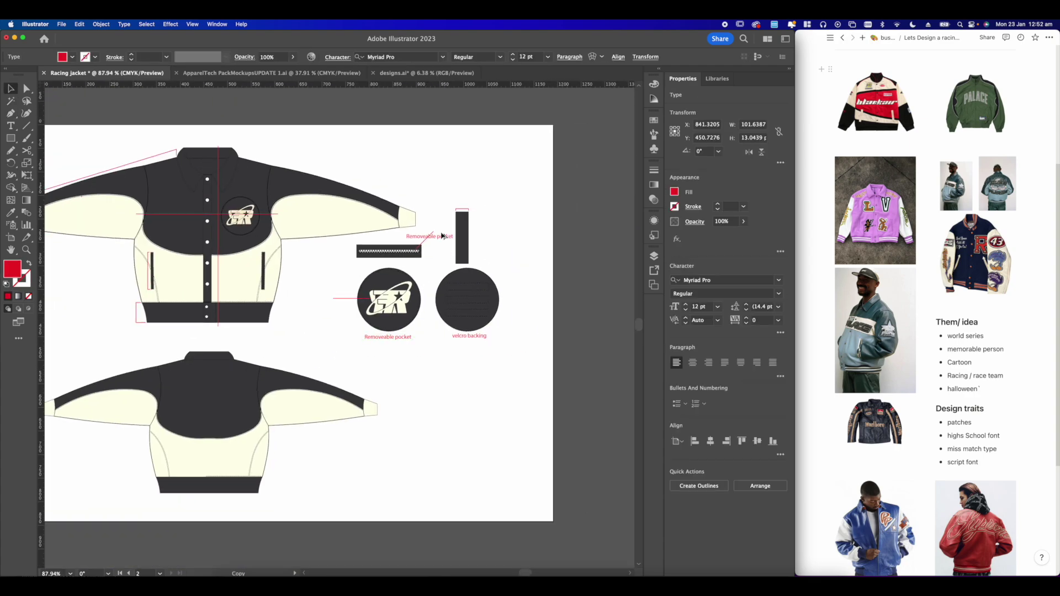
pyautogui.scroll(10, 435, 235)
pyautogui.keyDown('shift'); pyautogui.moveTo(380, 286); pyautogui.dragTo(380, 258); pyautogui.keyUp('shift')
pyautogui.click(423, 309)
# - Replace the copied label's text with "zipper type ?"
pyautogui.press('t')
pyautogui.moveTo(474, 246); pyautogui.dragTo(237, 241)
pyautogui.write('ziper t')
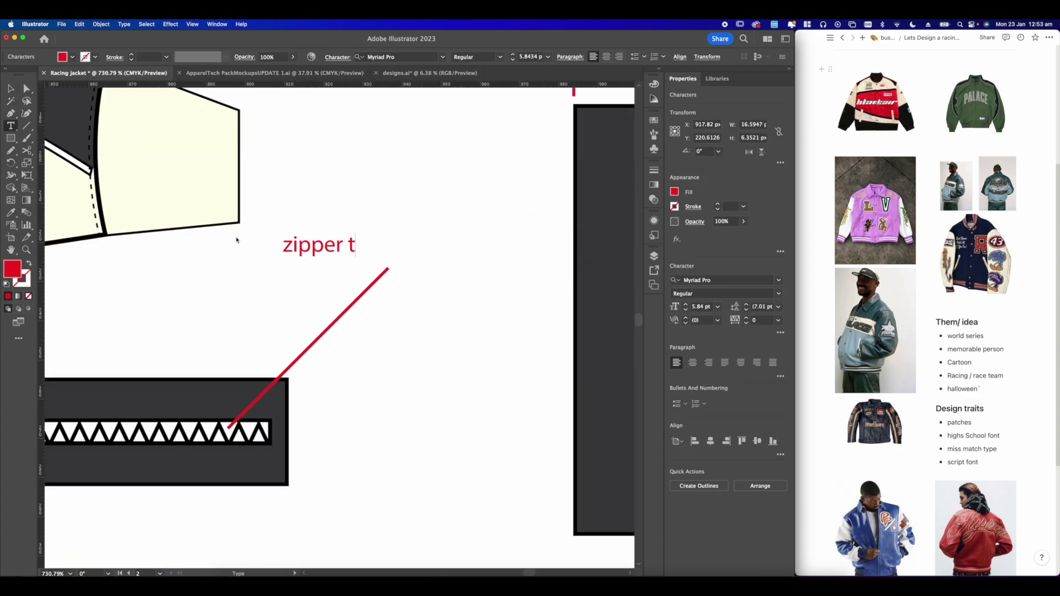
pyautogui.click(11, 89)
# - Duplicate the zipper label above the upright rectangle's bracket and change the copy's text to "pocket width"
pyautogui.scroll(-10, 419, 250)
pyautogui.scroll(6, 471, 234)
pyautogui.keyDown('alt'); pyautogui.moveTo(343, 265); pyautogui.dragTo(509, 136); pyautogui.keyUp('alt')
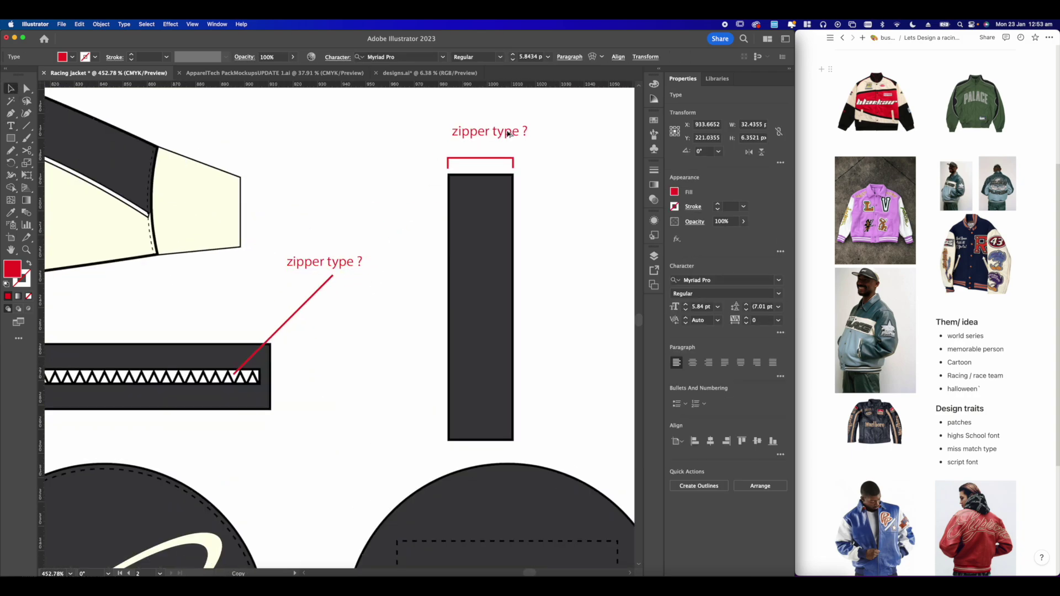
pyautogui.scroll(3, 508, 137)
pyautogui.doubleClick(500, 161)
pyautogui.press('super+a')
pyautogui.write('pocket')
pyautogui.press('Escape')
# - Draw a vertical red length line through the velcro backing circle with the Pen tool
pyautogui.scroll(-3, 396, 220)
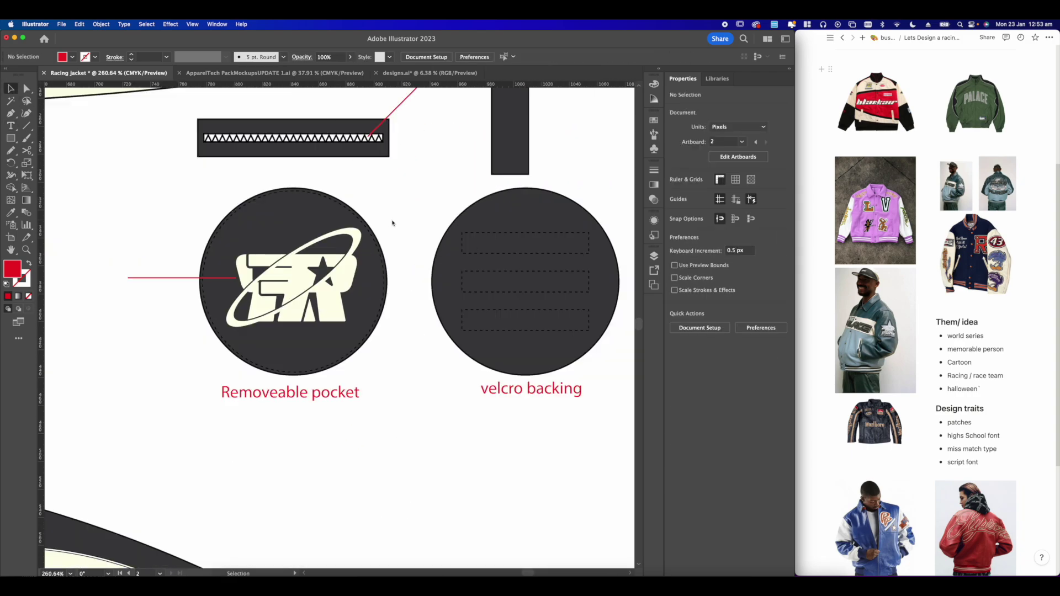
pyautogui.press('p')
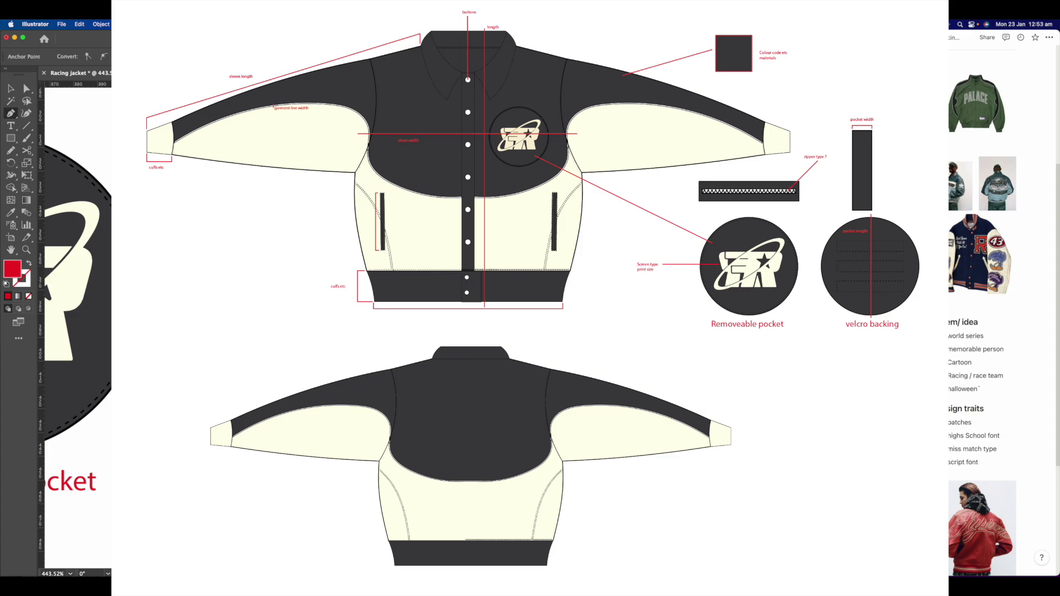
pyautogui.press('v')
# - Draw a vertical leader line from the top front button to above the collar with the Pen tool and give it a red 1 pt stroke
pyautogui.scroll(-5, 453, 258)
pyautogui.press('v')
pyautogui.scroll(-1, 75, 326)
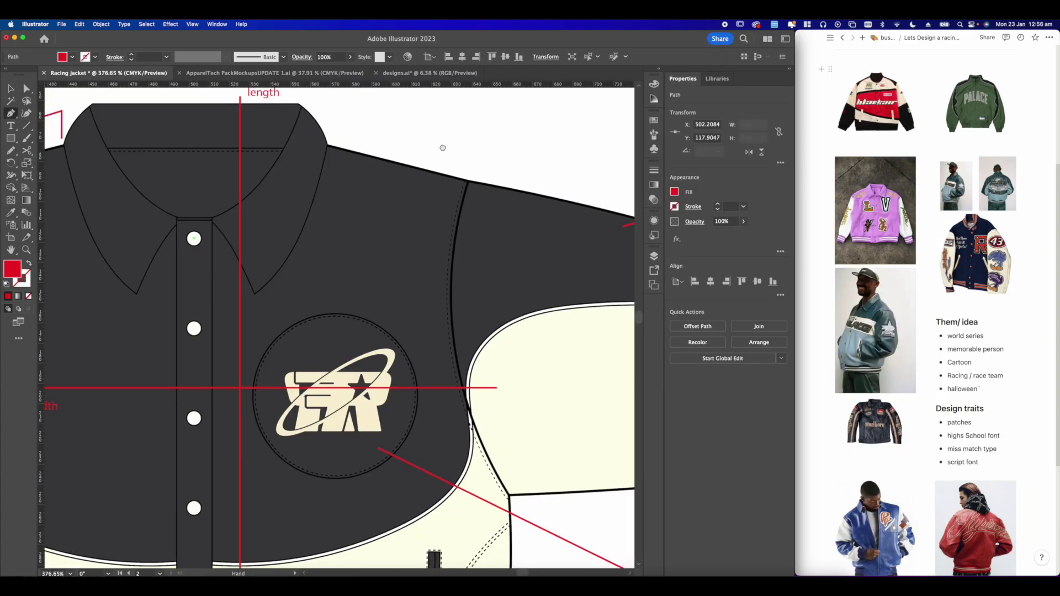
pyautogui.moveTo(442, 148); pyautogui.dragTo(366, 198)
pyautogui.moveTo(170, 175); pyautogui.dragTo(391, 187)
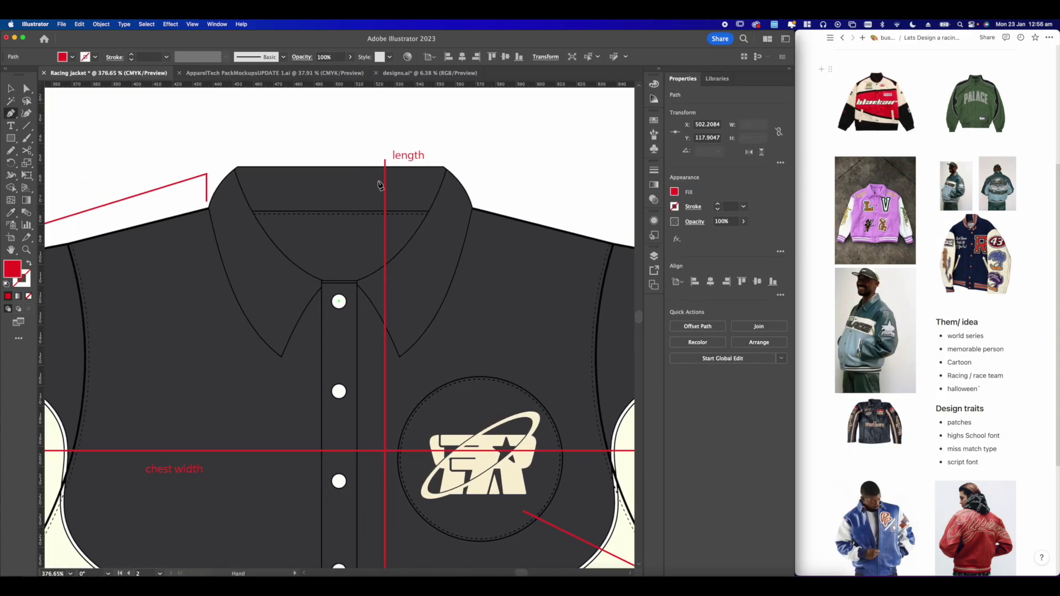
pyautogui.click(339, 127)
pyautogui.scroll(1, 342, 155)
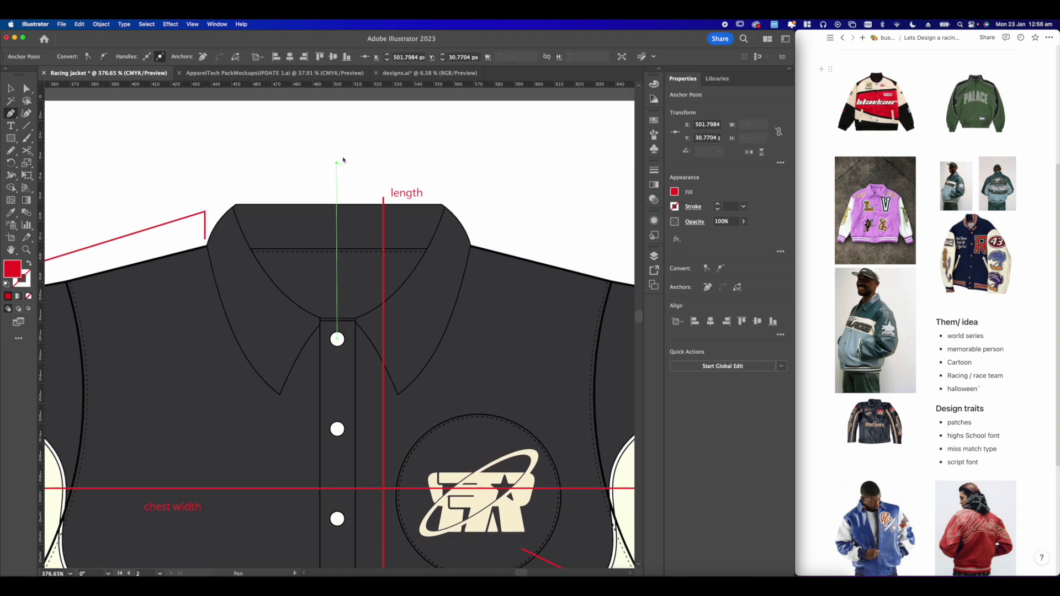
pyautogui.click(673, 192)
pyautogui.click(676, 194)
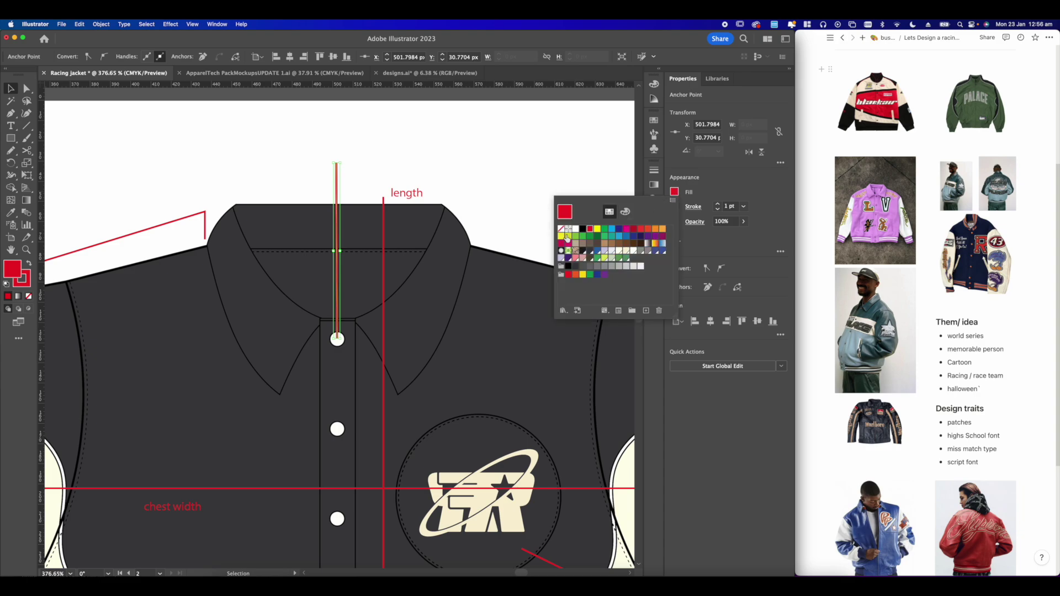
pyautogui.click(473, 189)
# - Duplicate the "length" label above the button leader line and change the copy's text to "buttons"
pyautogui.scroll(5, 473, 189)
pyautogui.hscroll(-2, 472, 221)
pyautogui.moveTo(472, 244); pyautogui.dragTo(425, 222)
pyautogui.click(434, 216)
pyautogui.moveTo(351, 180); pyautogui.dragTo(341, 211)
pyautogui.press('t')
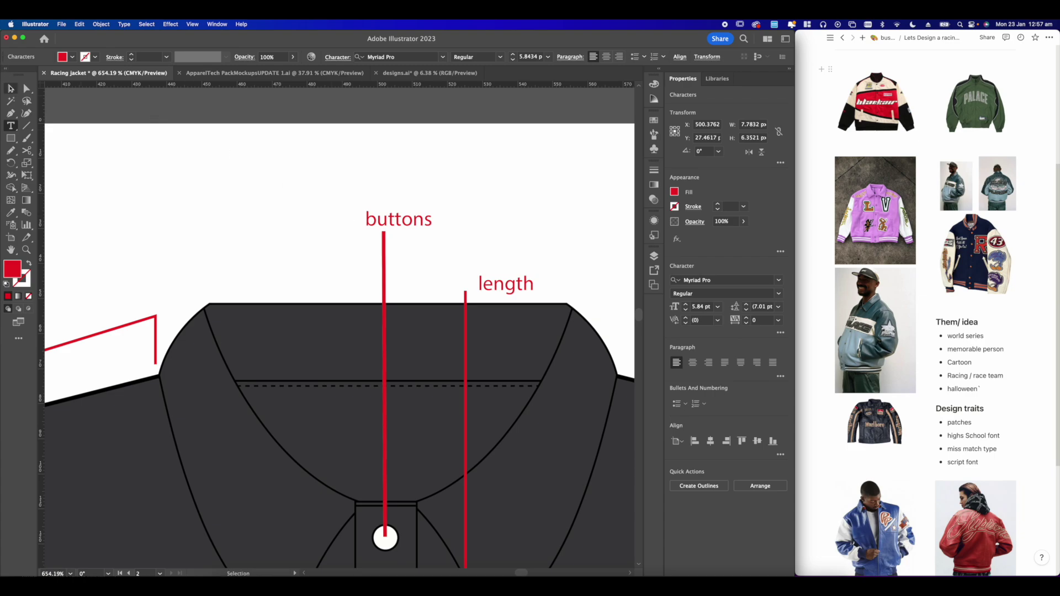
pyautogui.write('buttons')
pyautogui.press('Escape')
pyautogui.click(460, 192)
# - Examine the annotated front view, the back view and the detail drawings for missing measurements
pyautogui.scroll(-10, 459, 190)
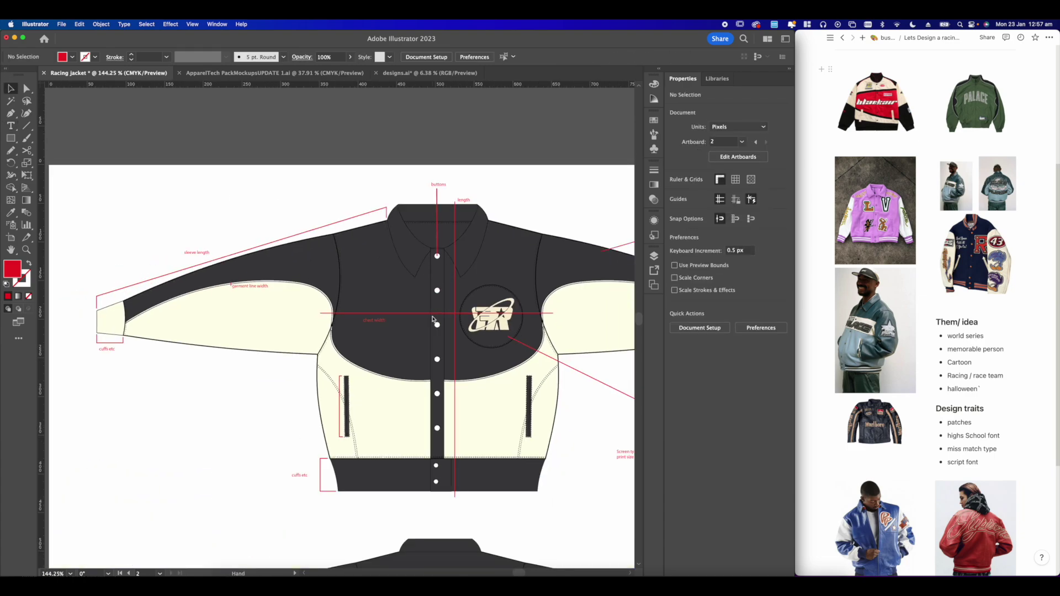
pyautogui.scroll(4, 455, 196)
pyautogui.scroll(-4, 450, 199)
pyautogui.scroll(-5, 450, 198)
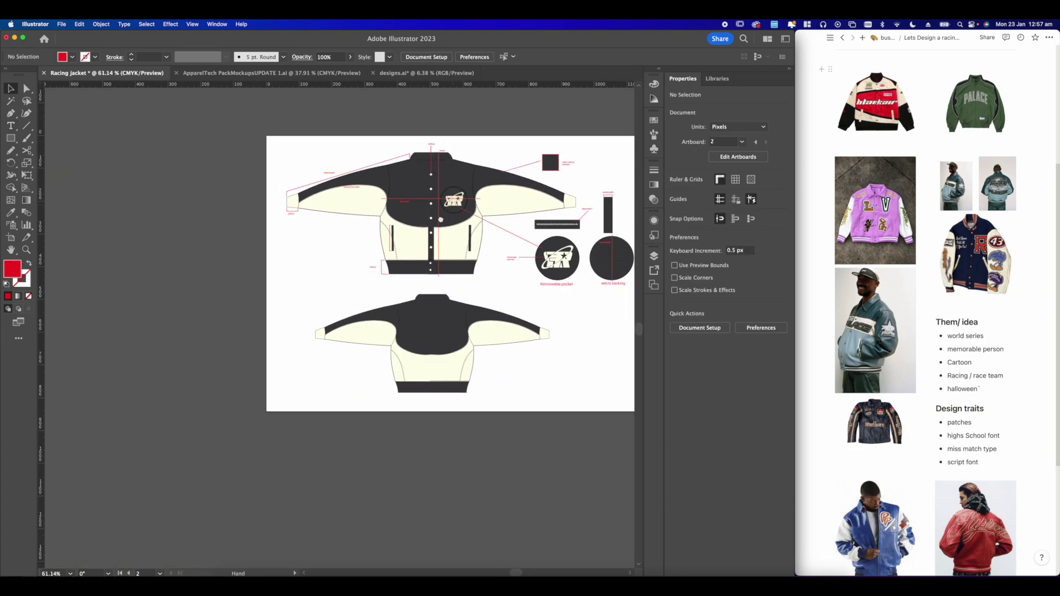
pyautogui.scroll(4, 414, 237)
pyautogui.scroll(-5, 411, 242)
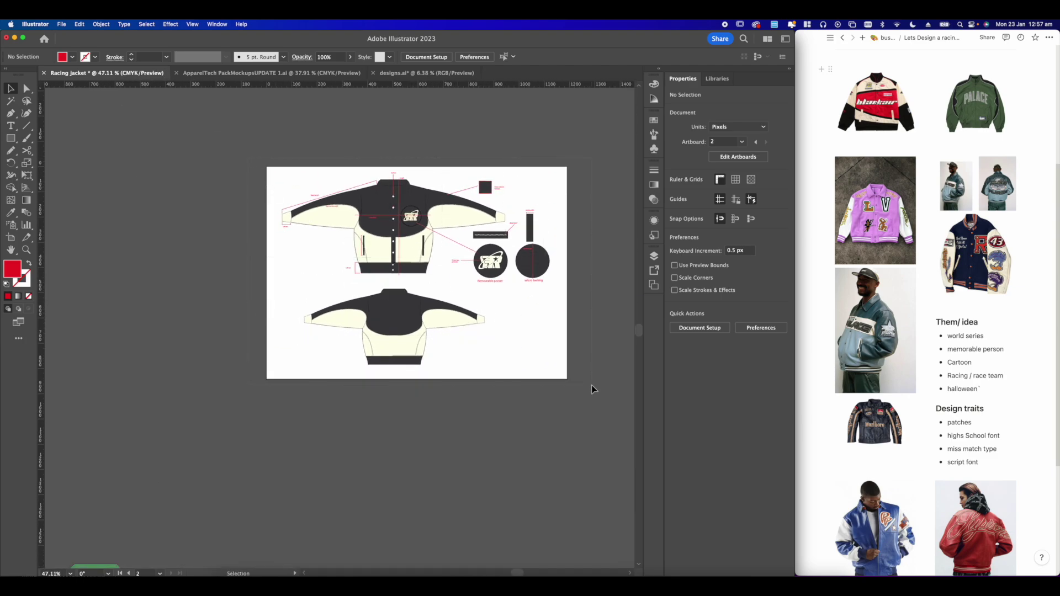
pyautogui.scroll(5, 407, 279)
pyautogui.scroll(-2, 407, 279)
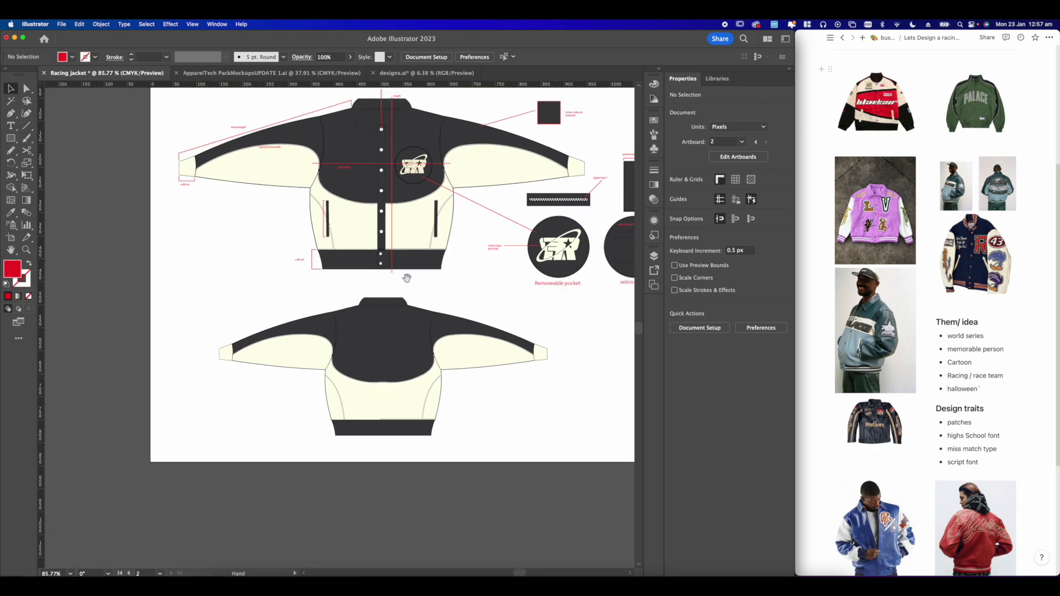
# - Draw an open bracket about 259 px wide and 8 px deep below the front waistband with the Pen tool, spanning the hem's full width
pyautogui.scroll(5, 407, 278)
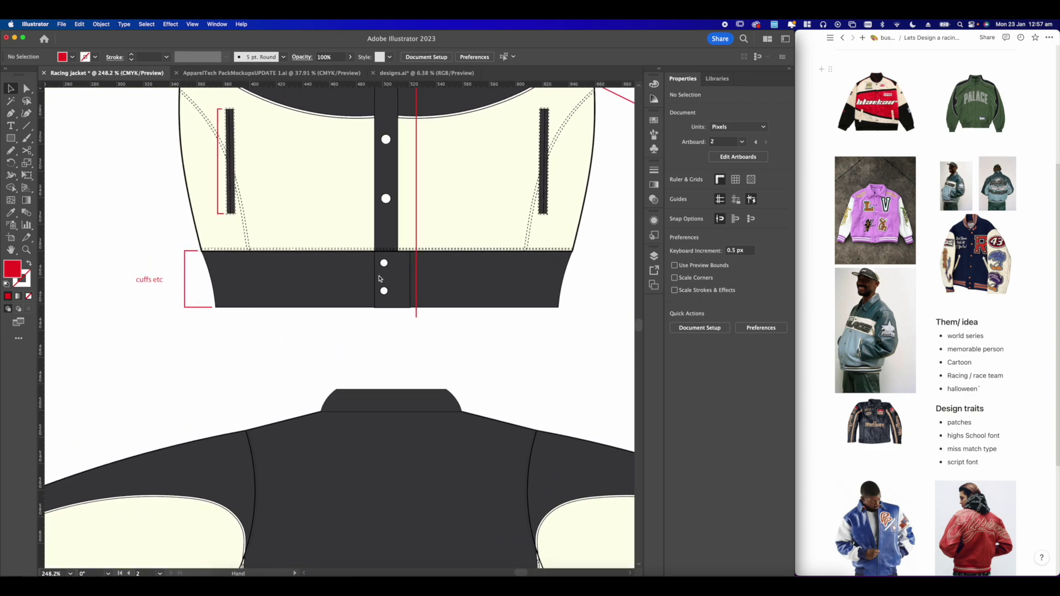
pyautogui.click(10, 113)
pyautogui.scroll(2, 241, 296)
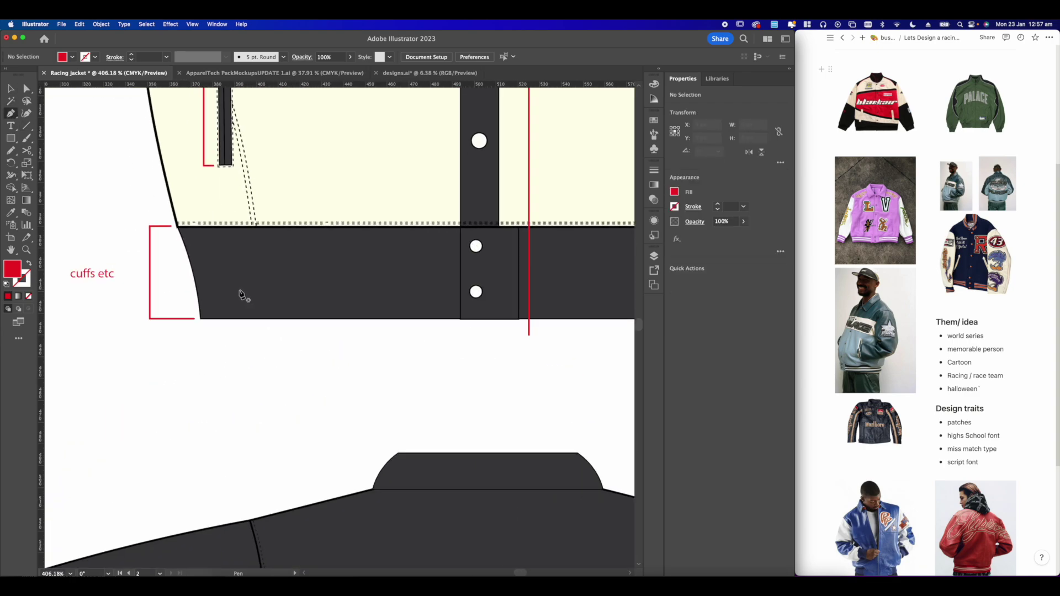
pyautogui.click(197, 320)
pyautogui.hscroll(3, 210, 317)
pyautogui.scroll(-2, 210, 318)
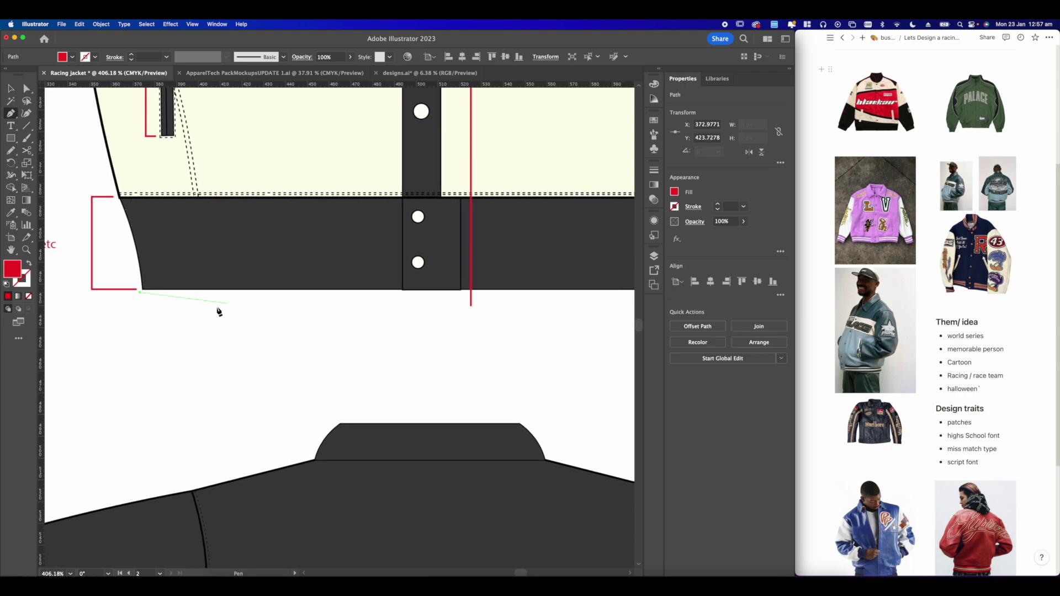
pyautogui.click(140, 310)
pyautogui.hscroll(4, 463, 310)
pyautogui.click(496, 298)
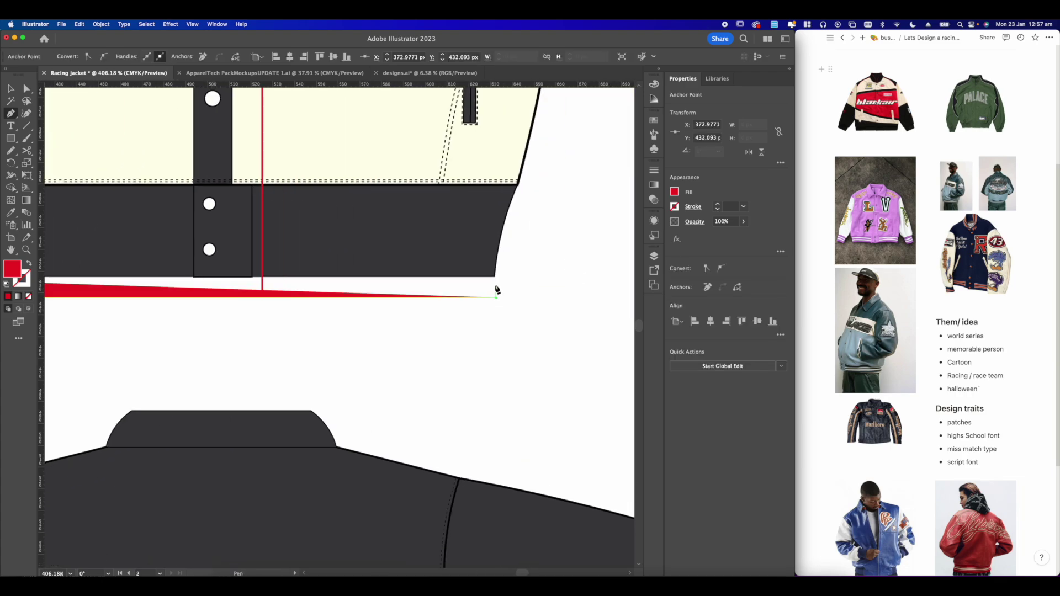
pyautogui.click(496, 281)
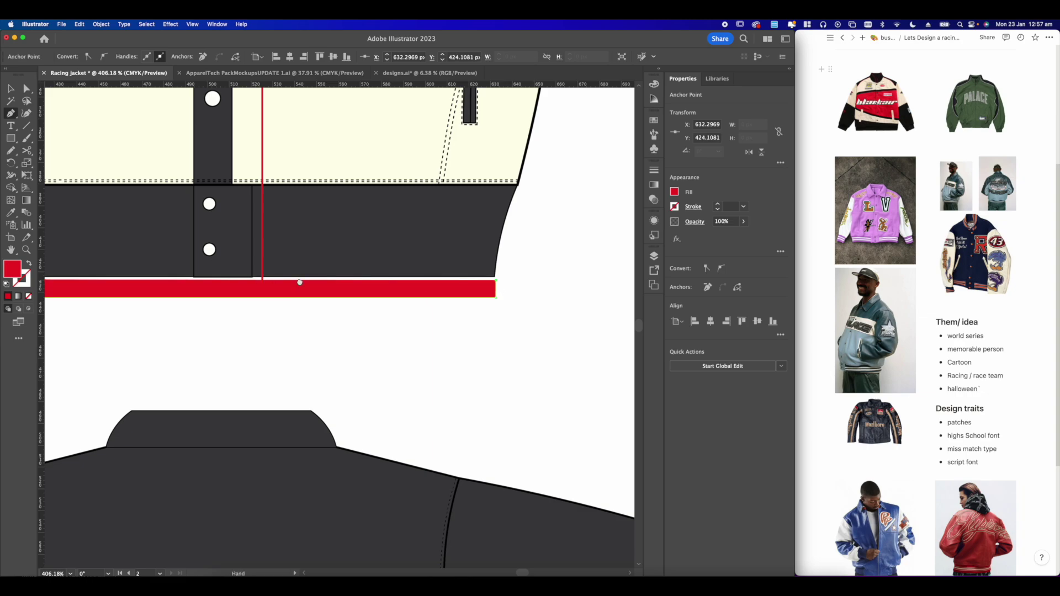
# - Match the hem bracket's appearance to the waistband's "cuffs etc" bracket with the Eyedropper, giving it no fill and a red 0.75 pt stroke
pyautogui.hscroll(-5, 298, 281)
pyautogui.scroll(1, 298, 281)
pyautogui.click(11, 212)
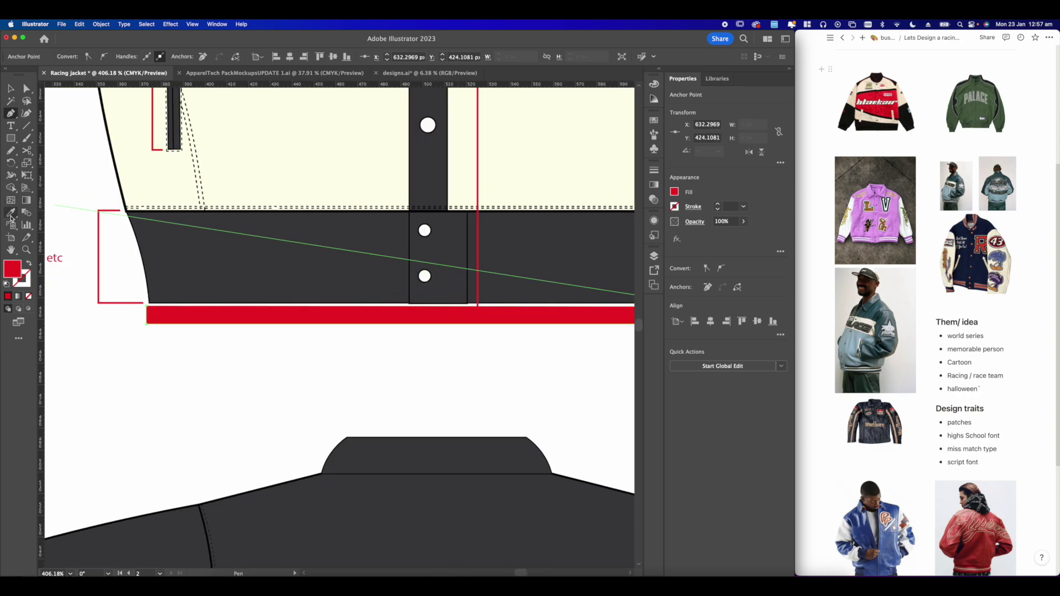
pyautogui.click(98, 214)
pyautogui.click(303, 348)
# - Review the complete tech pack artboard, checking both jacket views, the labels and the pocket details
pyautogui.scroll(-10, 303, 348)
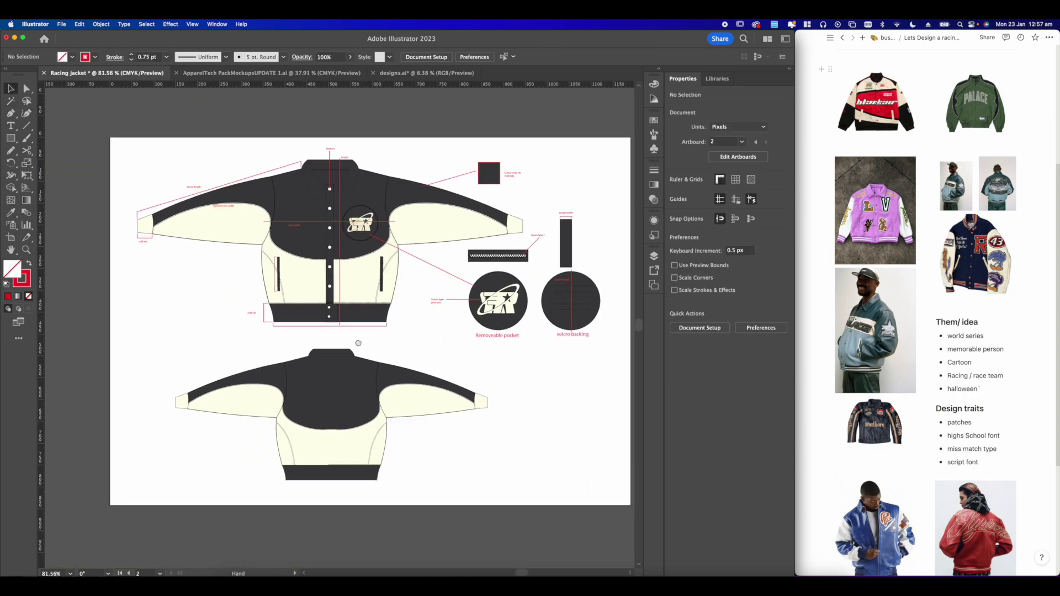
pyautogui.scroll(4, 319, 325)
pyautogui.scroll(-5, 367, 267)
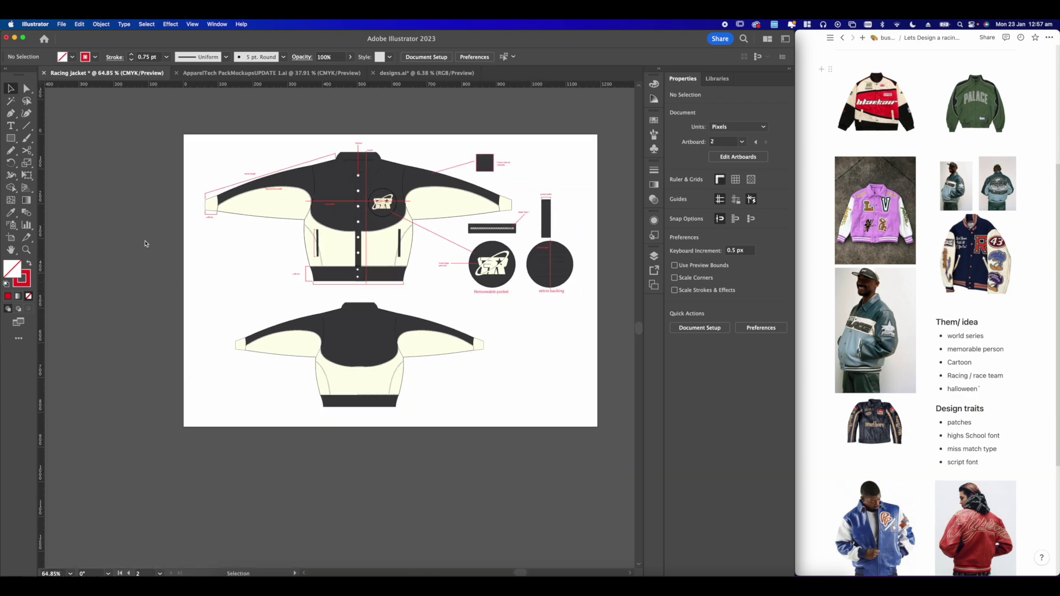
pyautogui.moveTo(558, 422); pyautogui.dragTo(577, 426)
pyautogui.click(543, 403)
pyautogui.scroll(3, 476, 201)
pyautogui.scroll(-3, 426, 203)
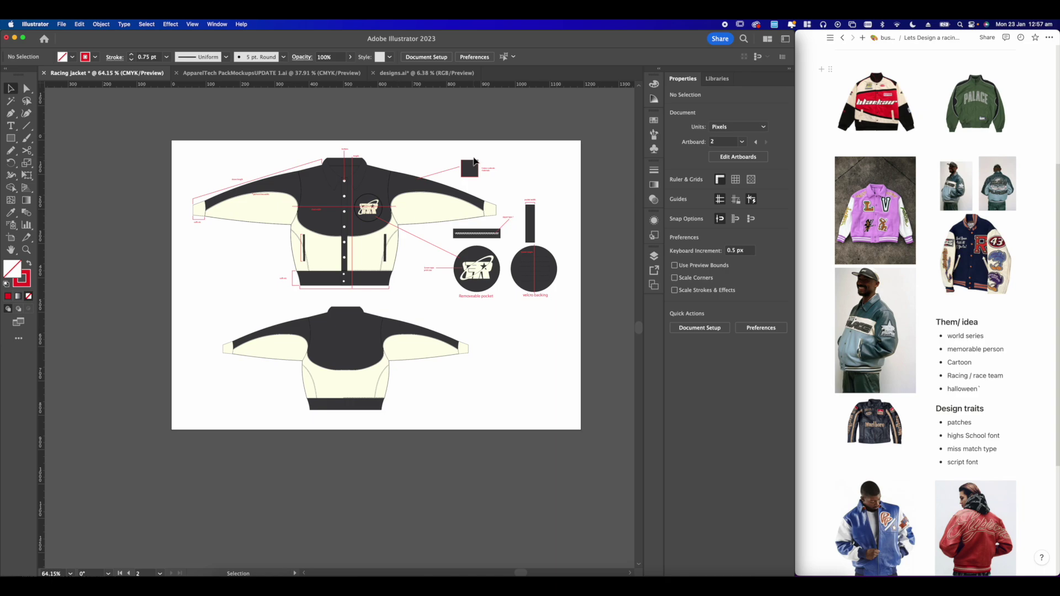
# - Switch to the Notion mood board and view the blue jacket and red script jacket reference photos enlarged
pyautogui.scroll(-3, 953, 345)
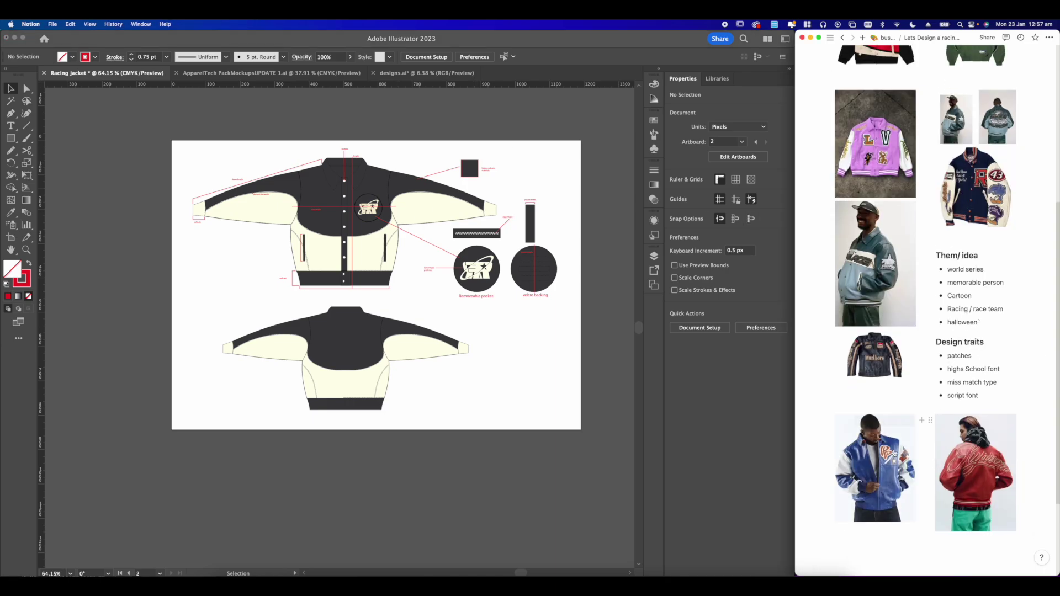
pyautogui.doubleClick(895, 446)
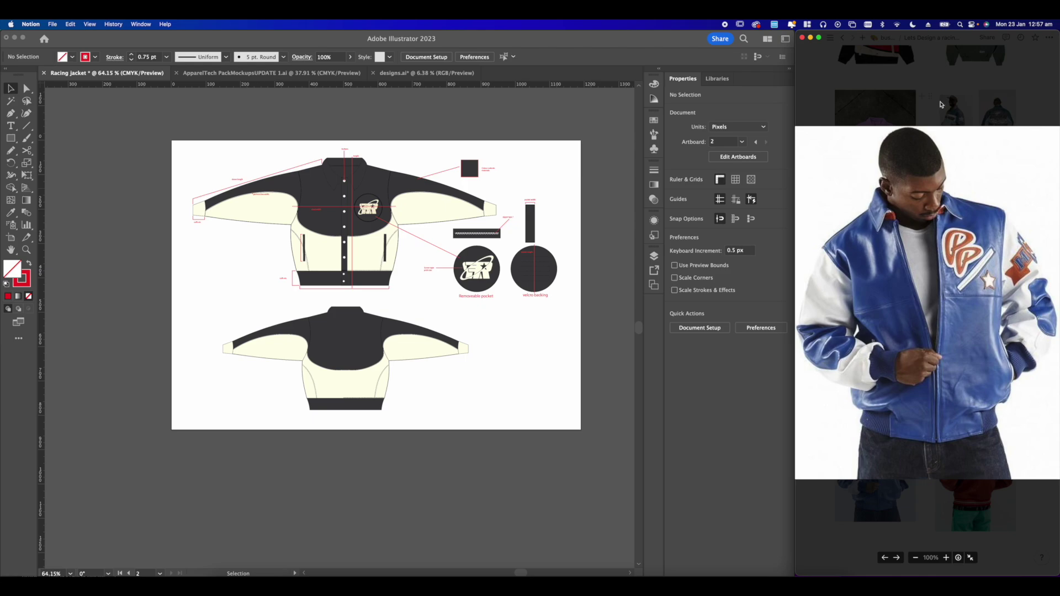
pyautogui.click(941, 105)
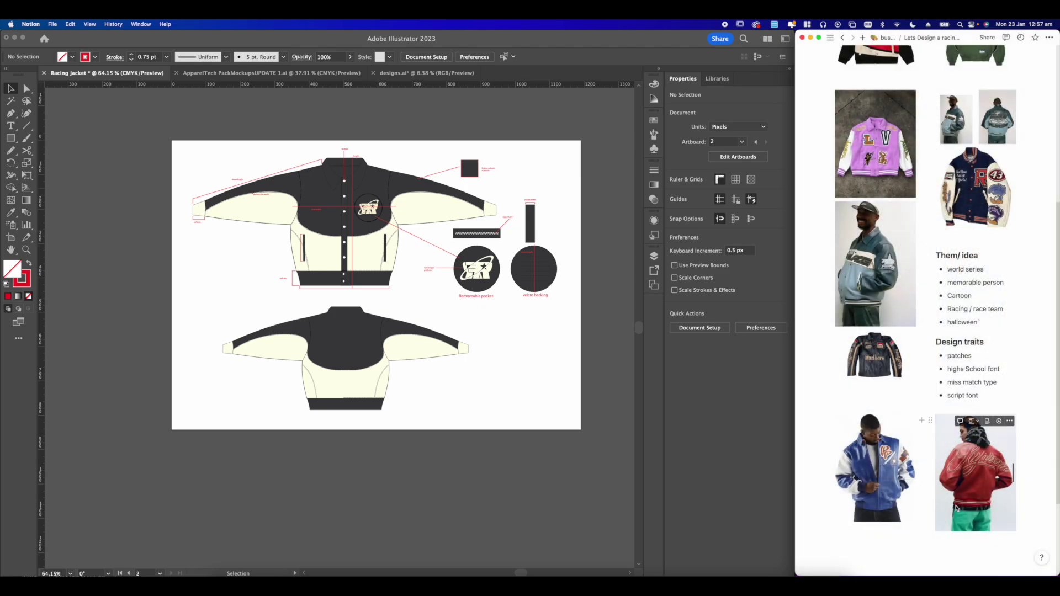
pyautogui.doubleClick(956, 508)
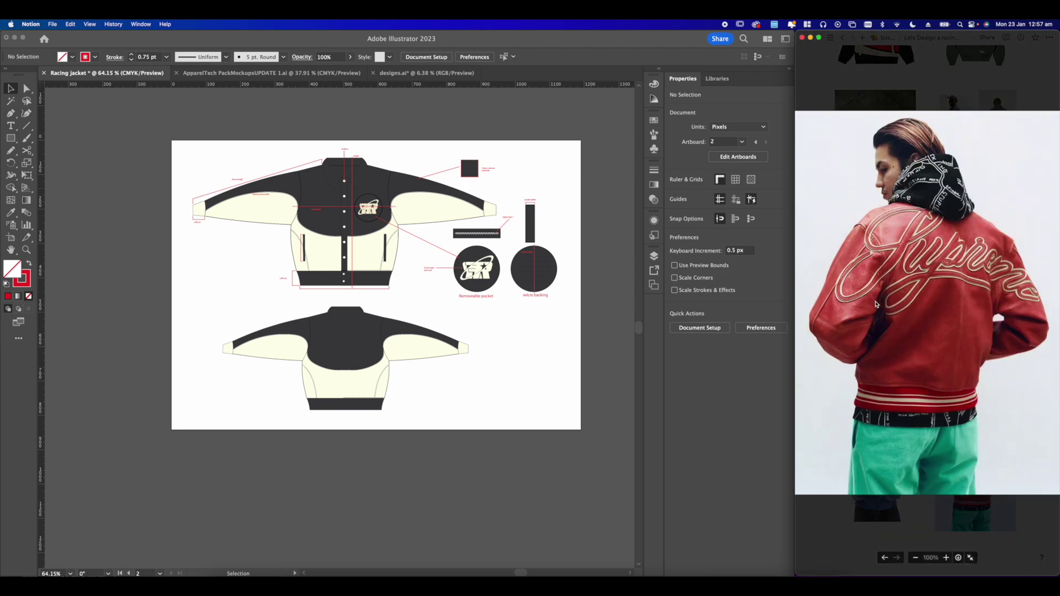